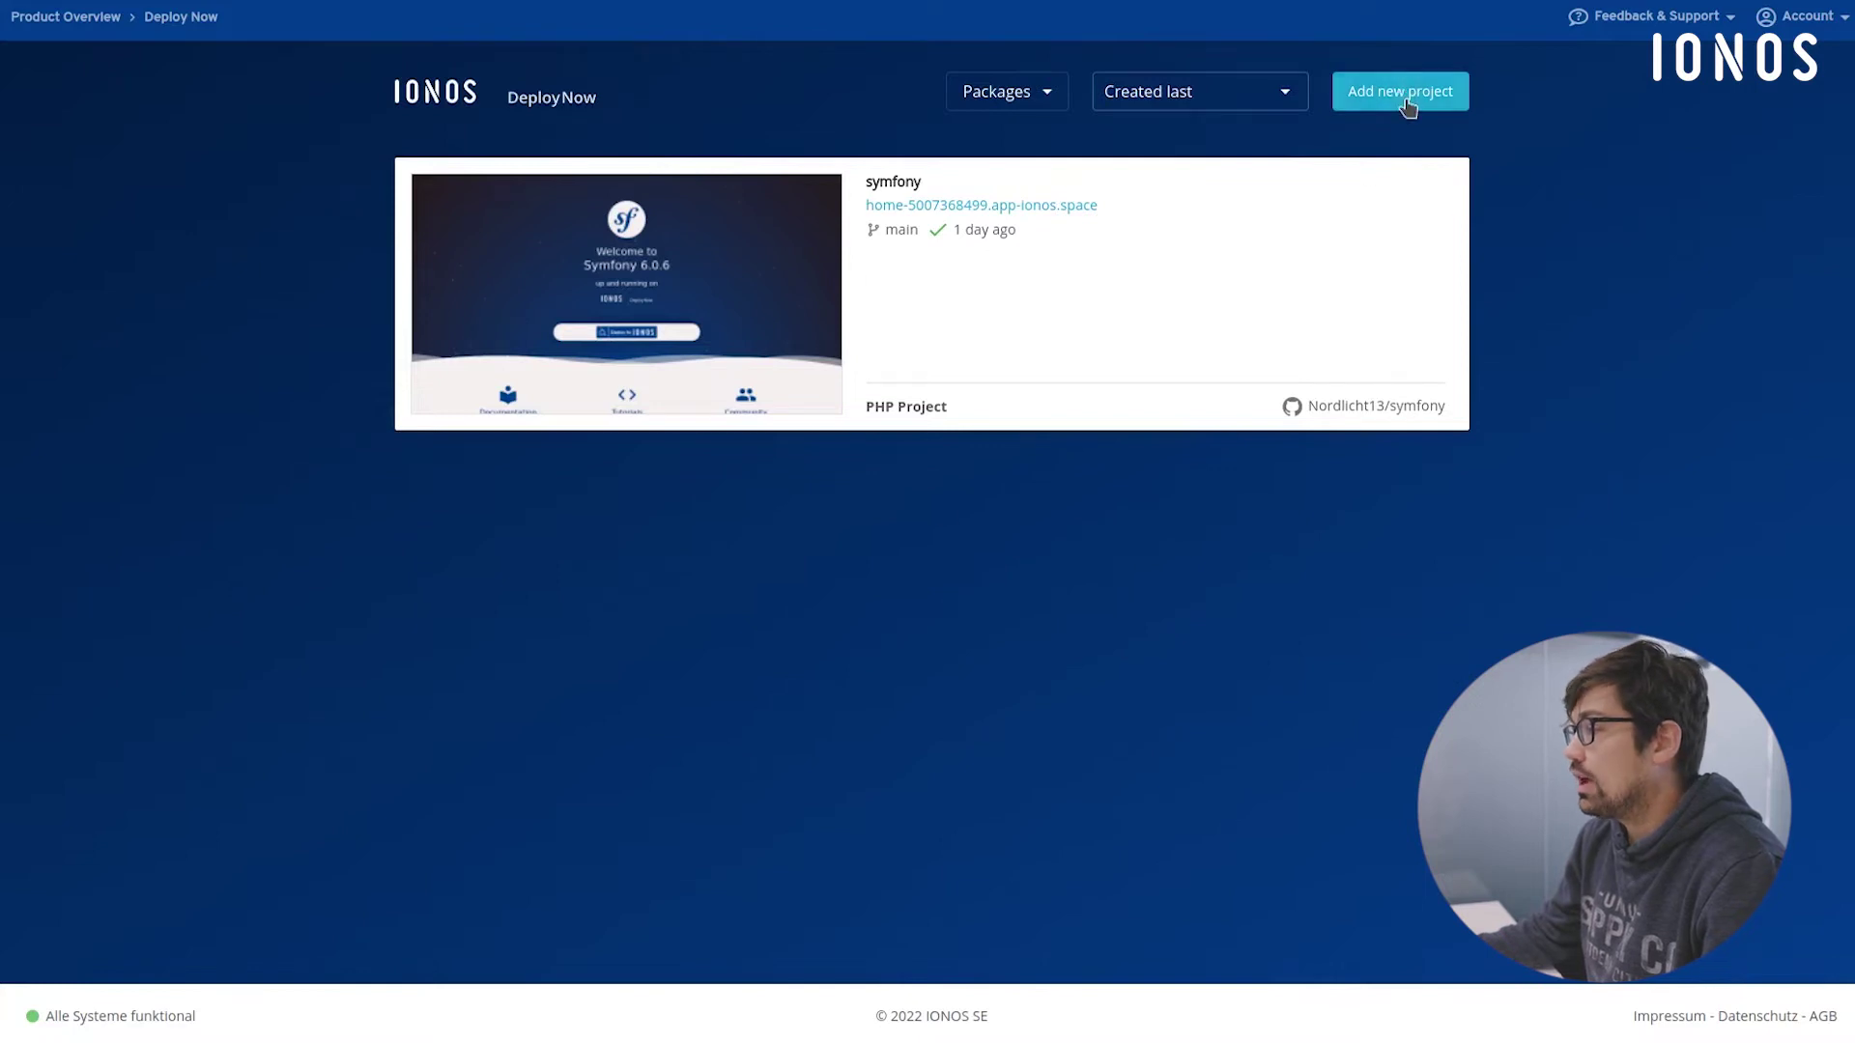
Start a new project from the main branch of the account's confetti repository and proceed to the framework choice
{"action": "left_click", "coordinate": [1407, 104]}
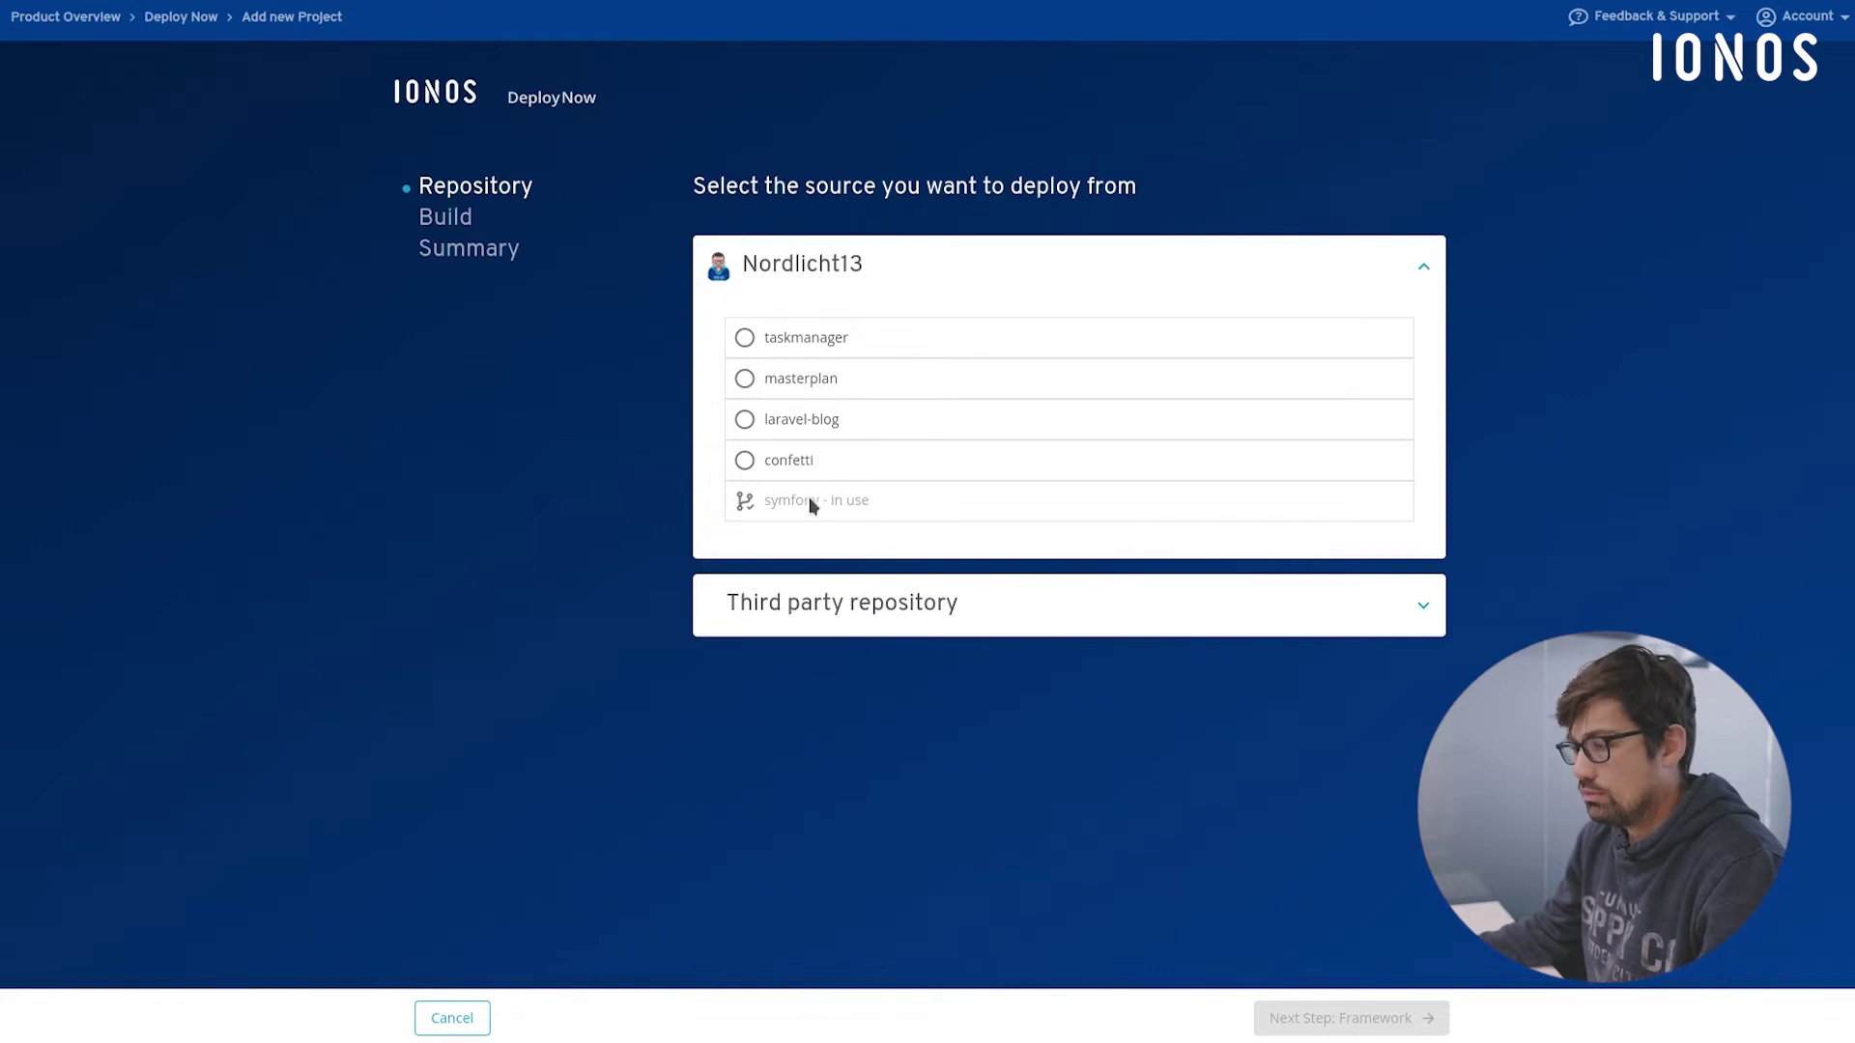
{"action": "left_click", "coordinate": [925, 609]}
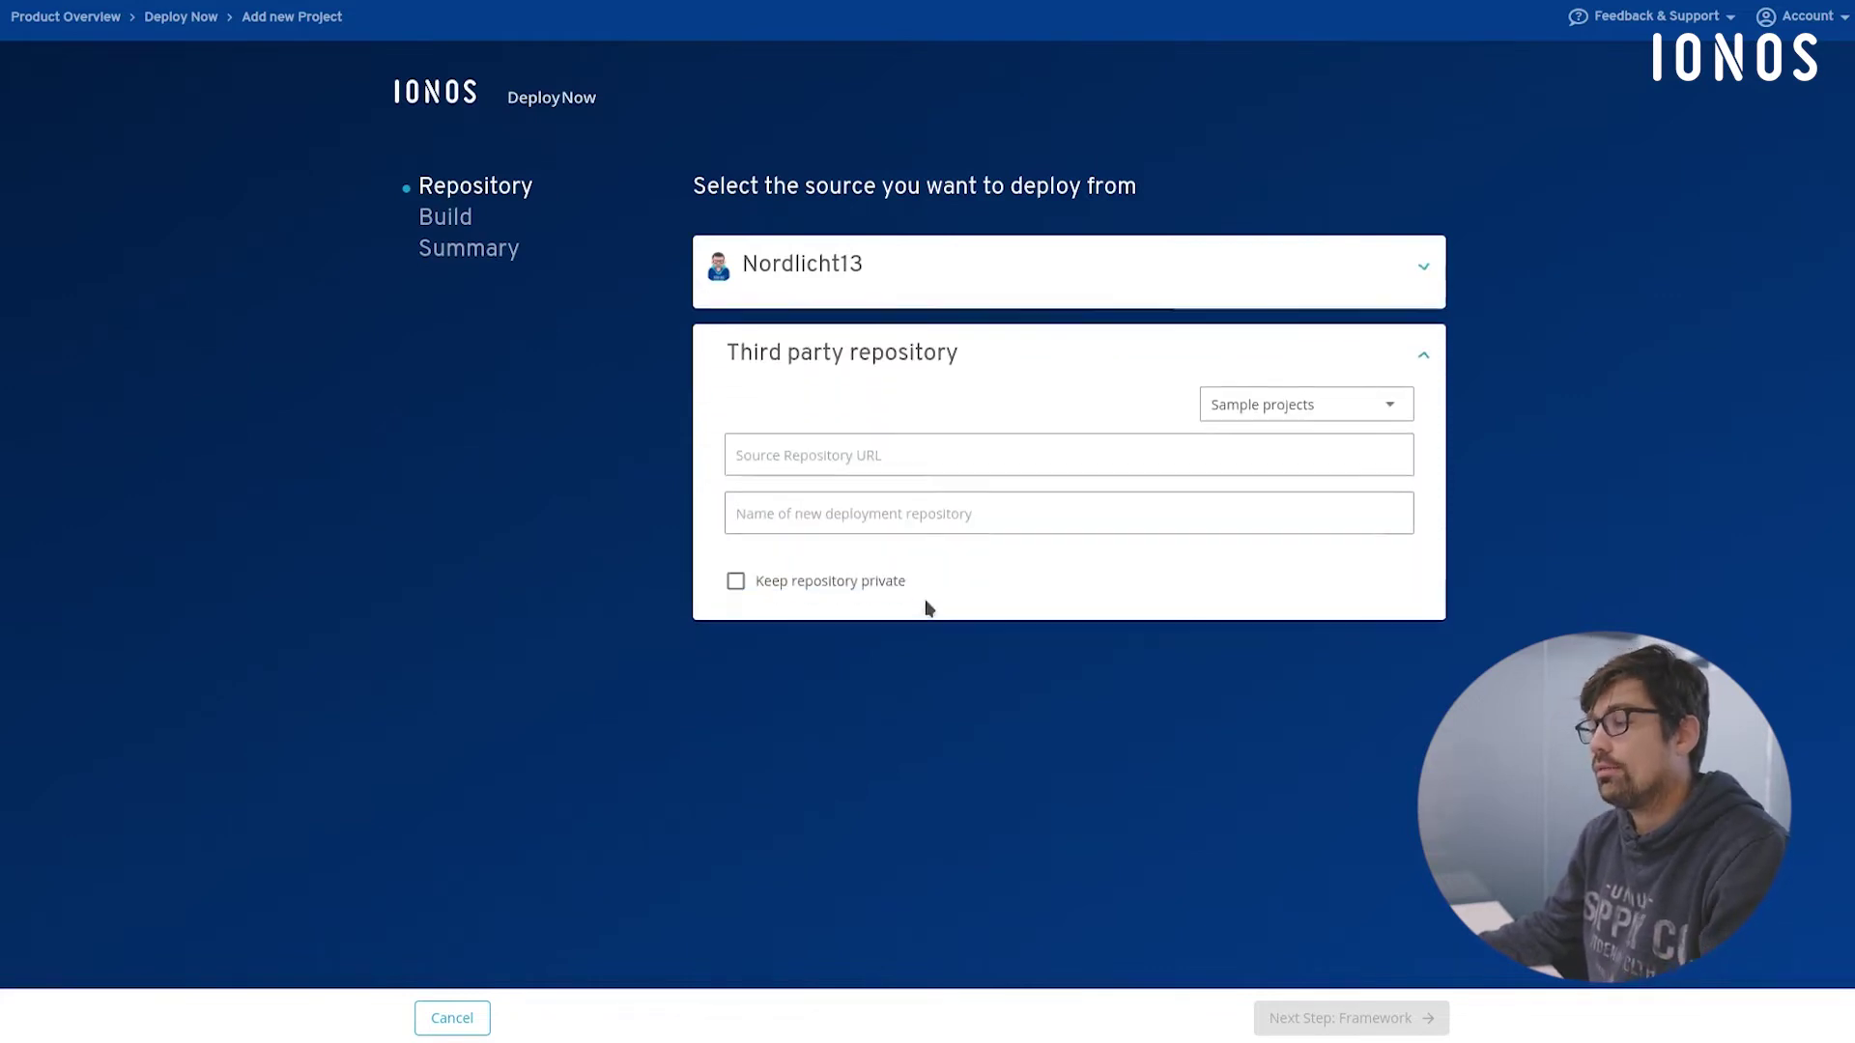
{"action": "left_click", "coordinate": [1298, 399]}
{"action": "left_click", "coordinate": [965, 448]}
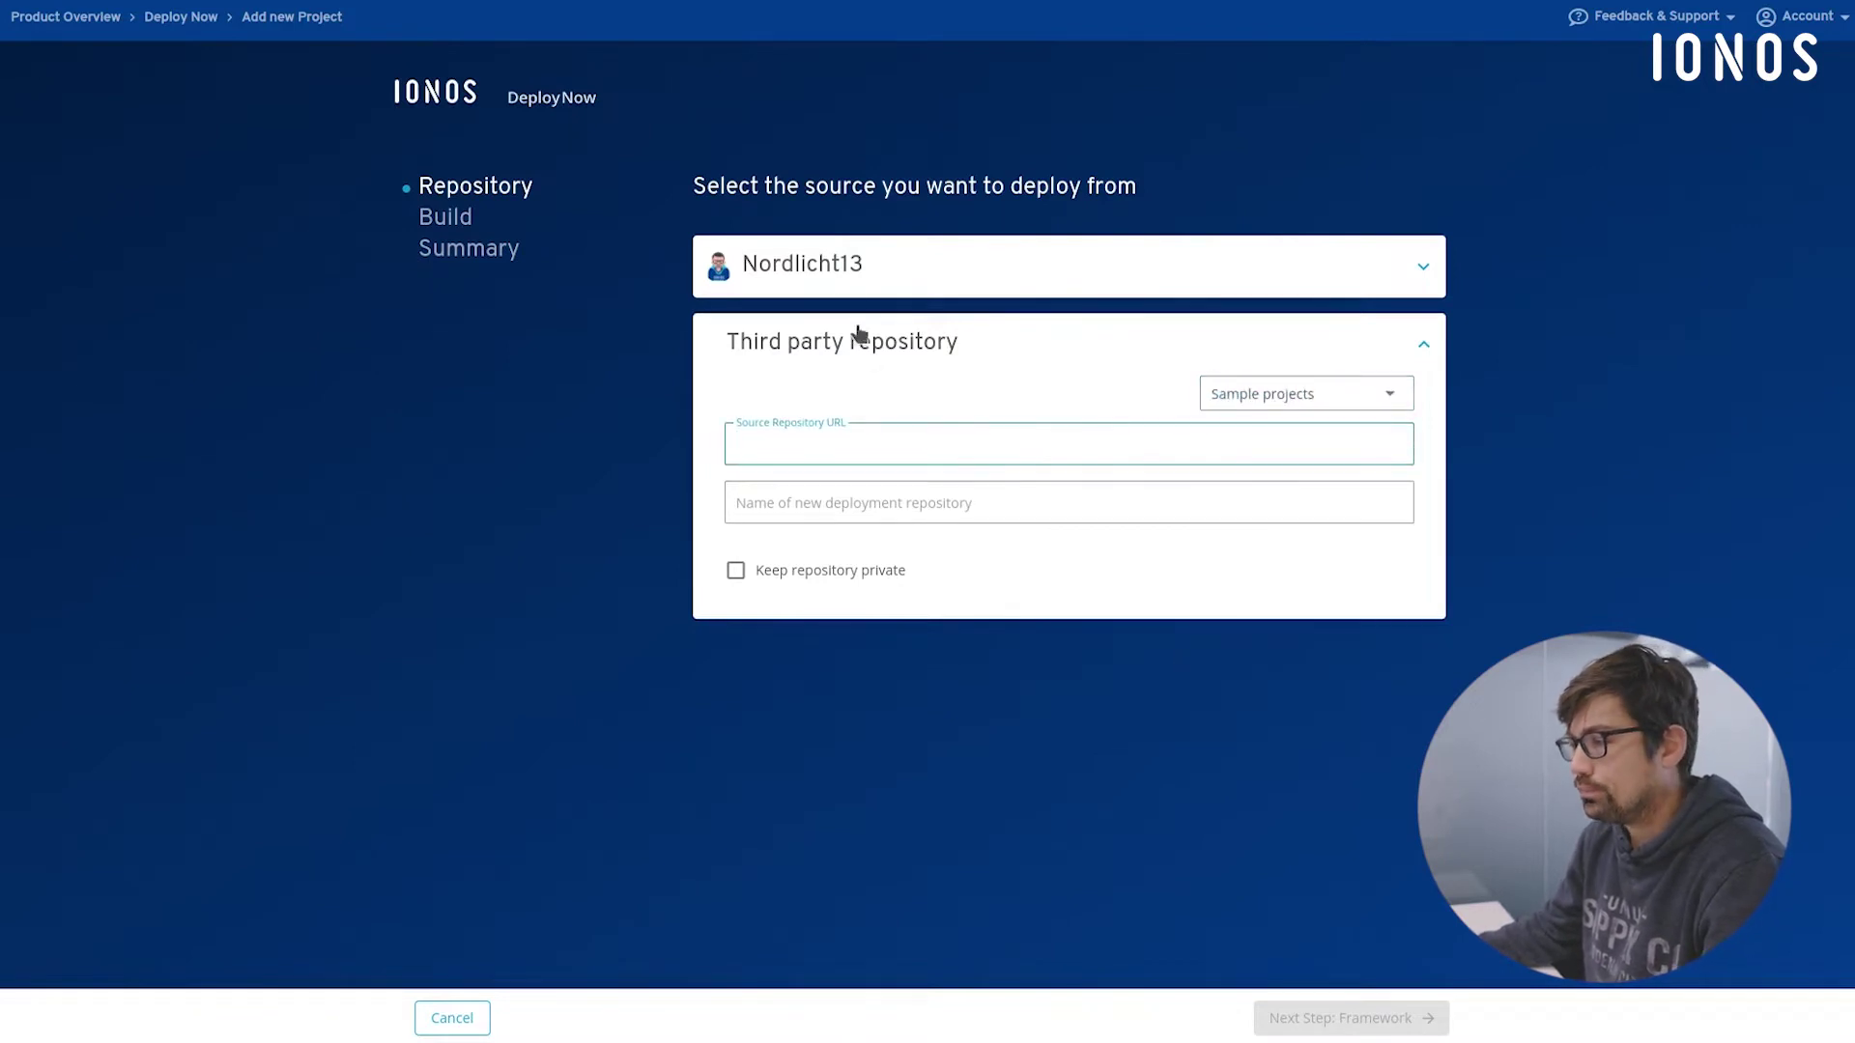
{"action": "left_click", "coordinate": [845, 266]}
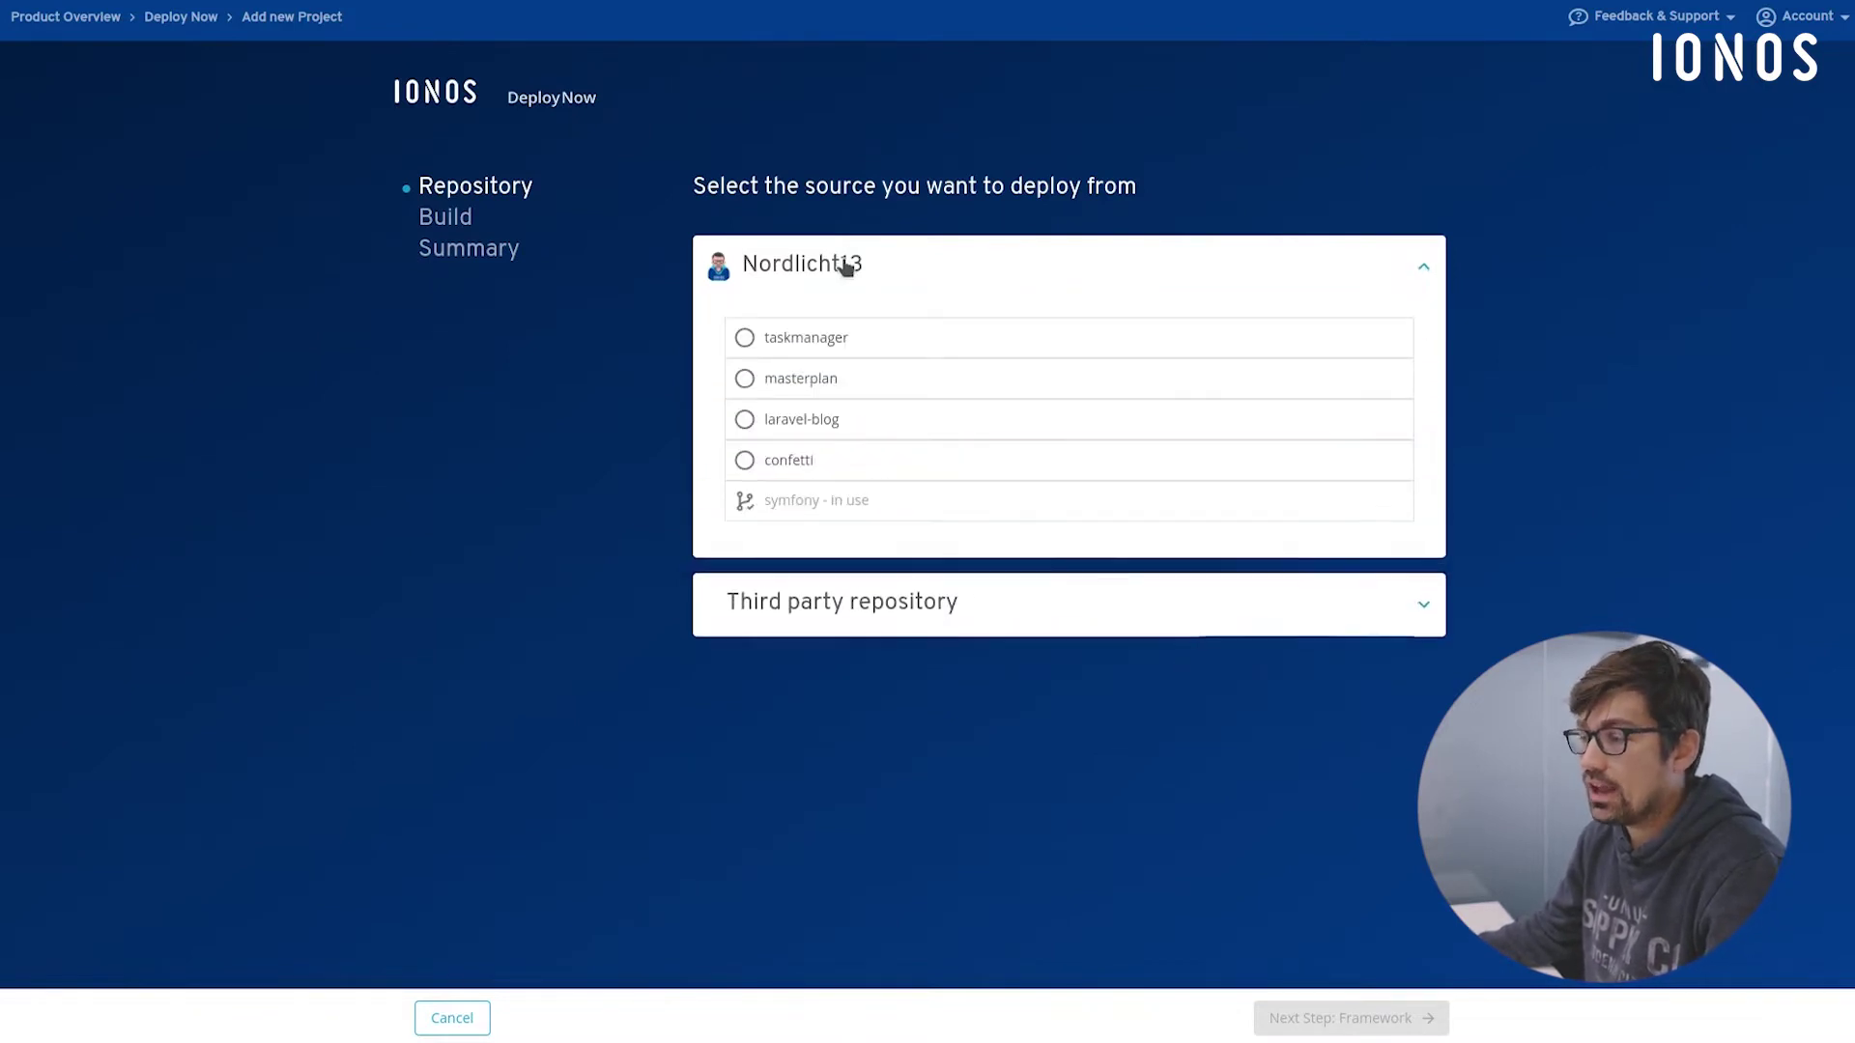
{"action": "left_click", "coordinate": [800, 466]}
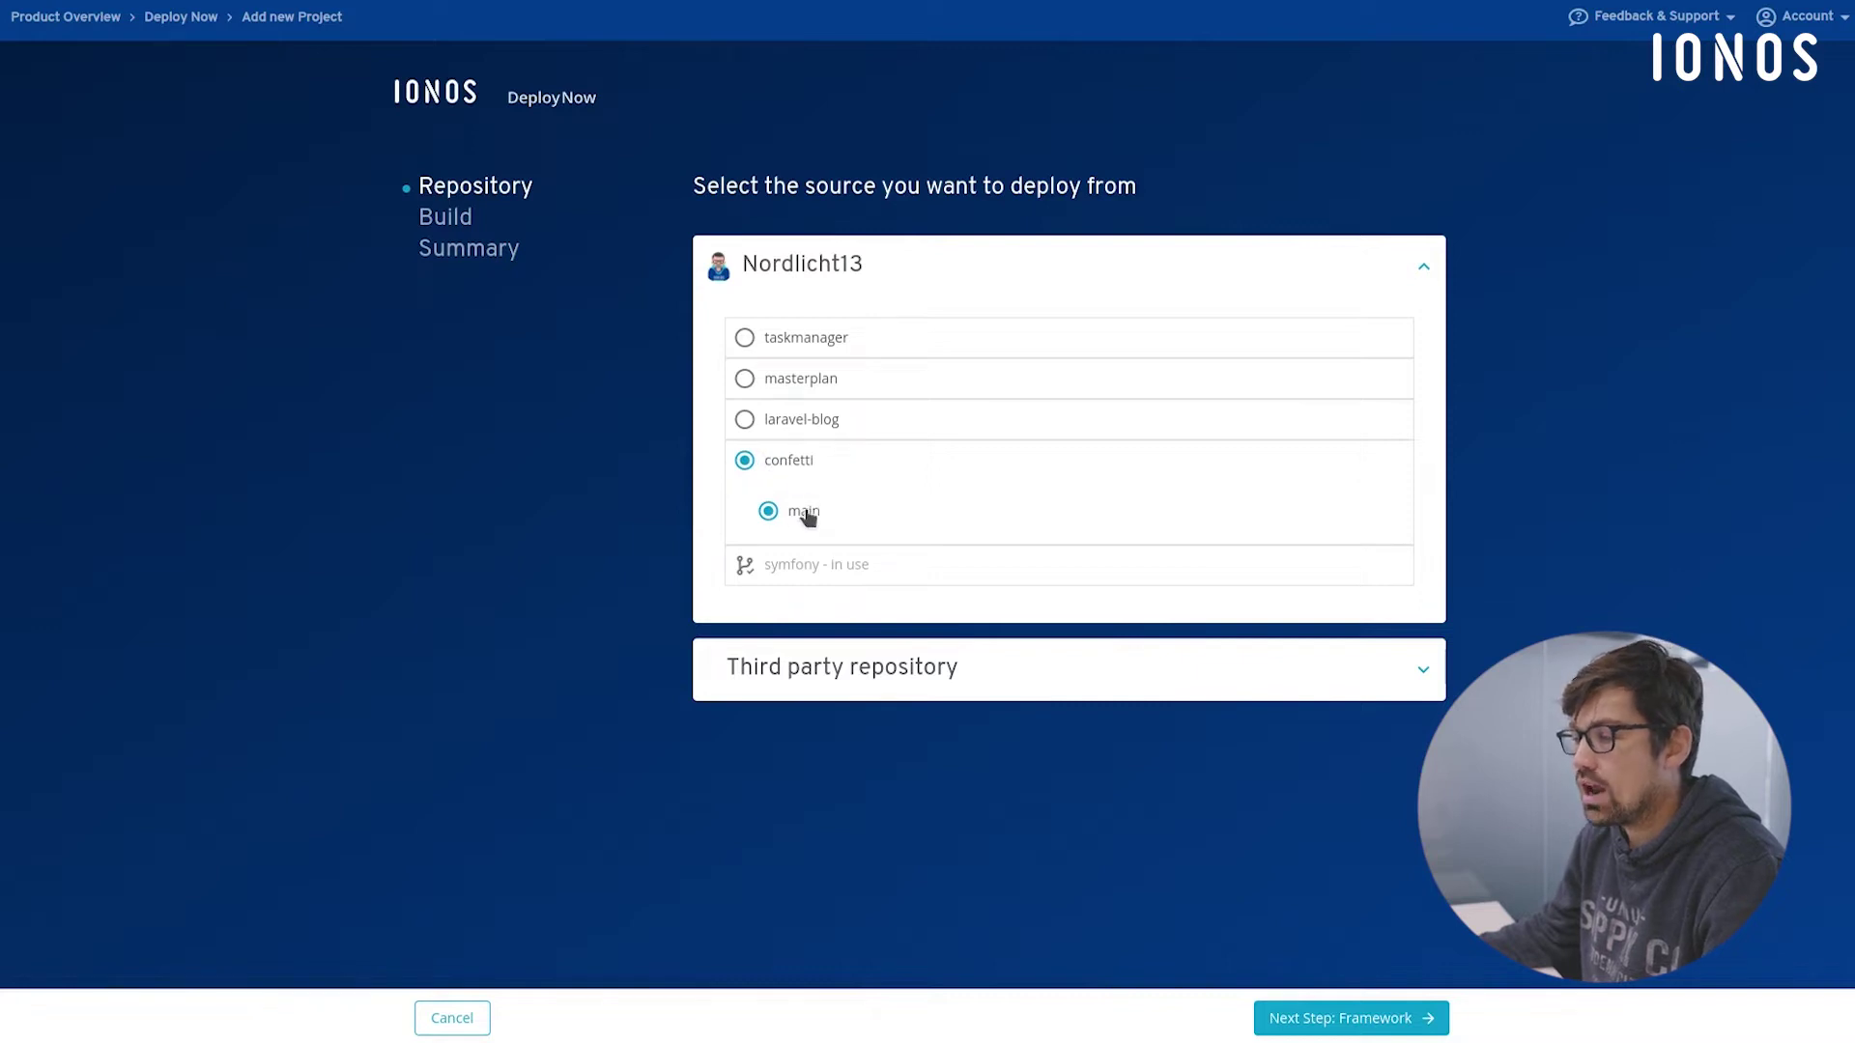
{"action": "left_click", "coordinate": [1418, 1020]}
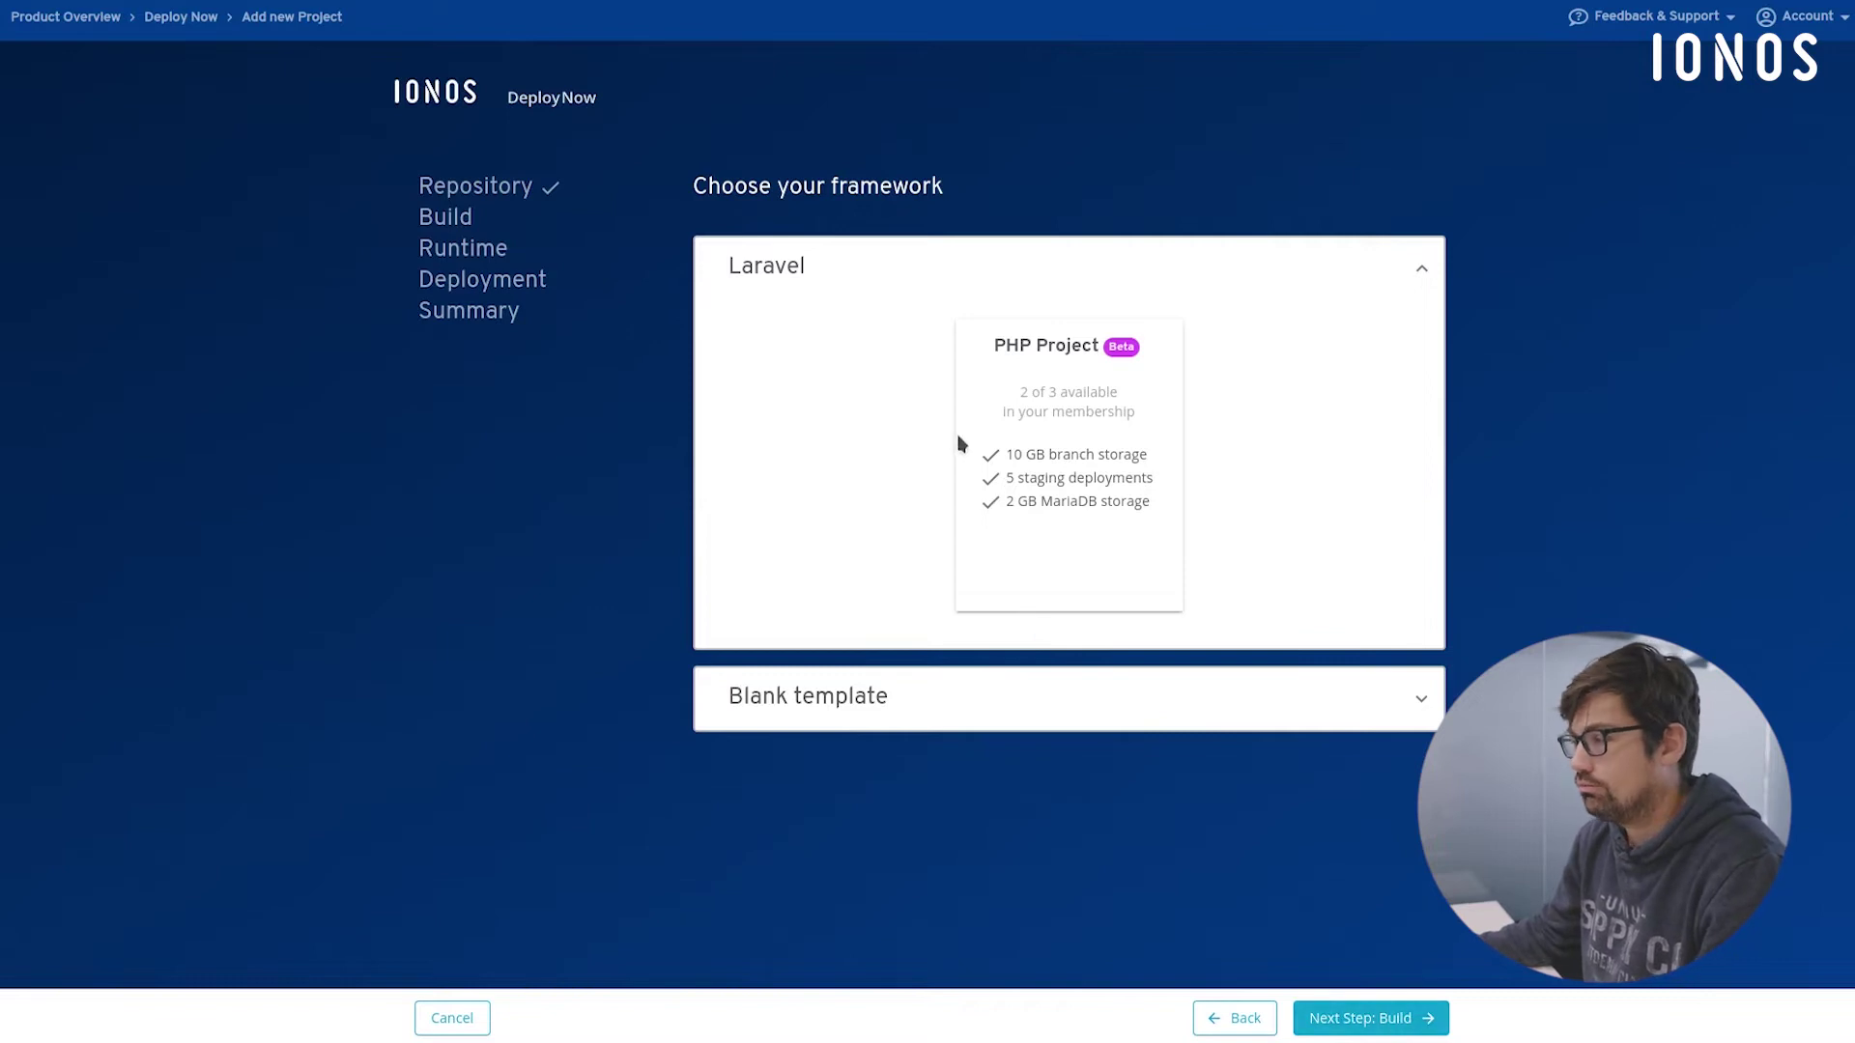
Compare the blank template options, keep the Laravel PHP Project as framework, and proceed to the build steps
{"action": "left_click", "coordinate": [1001, 684]}
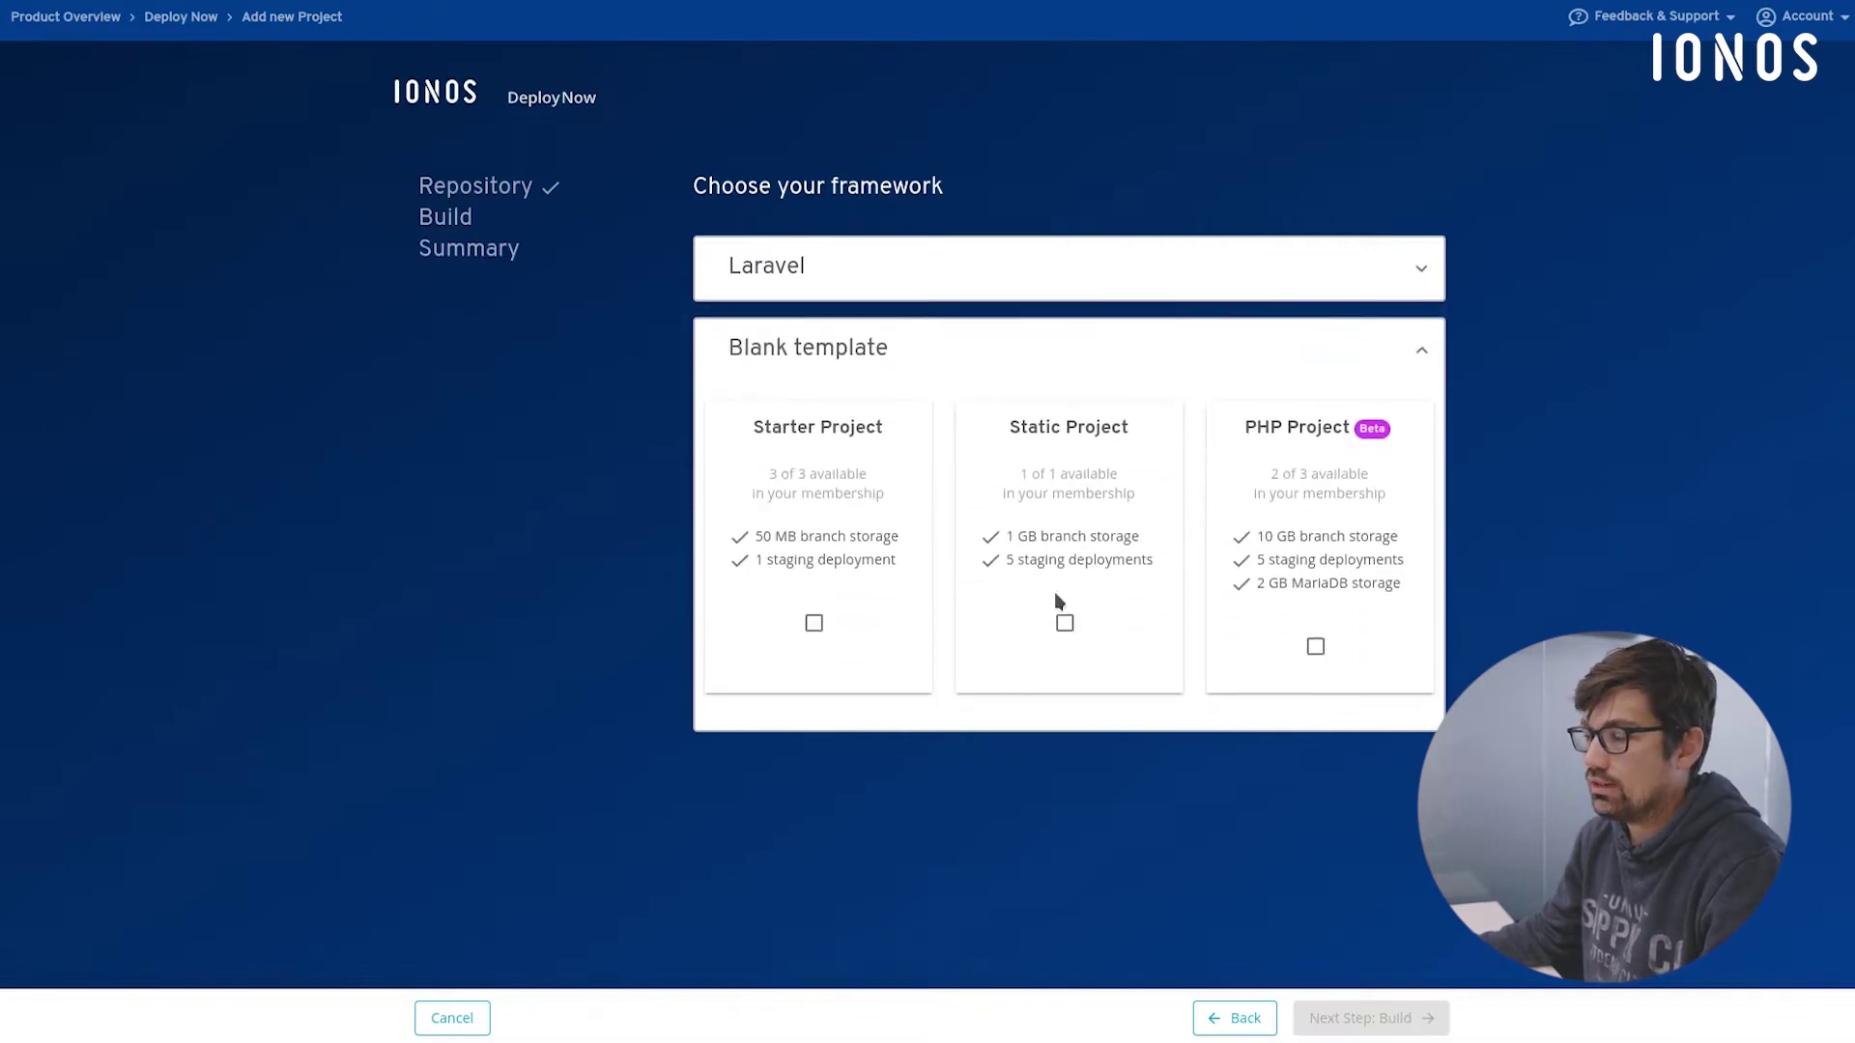
{"action": "left_click", "coordinate": [952, 264]}
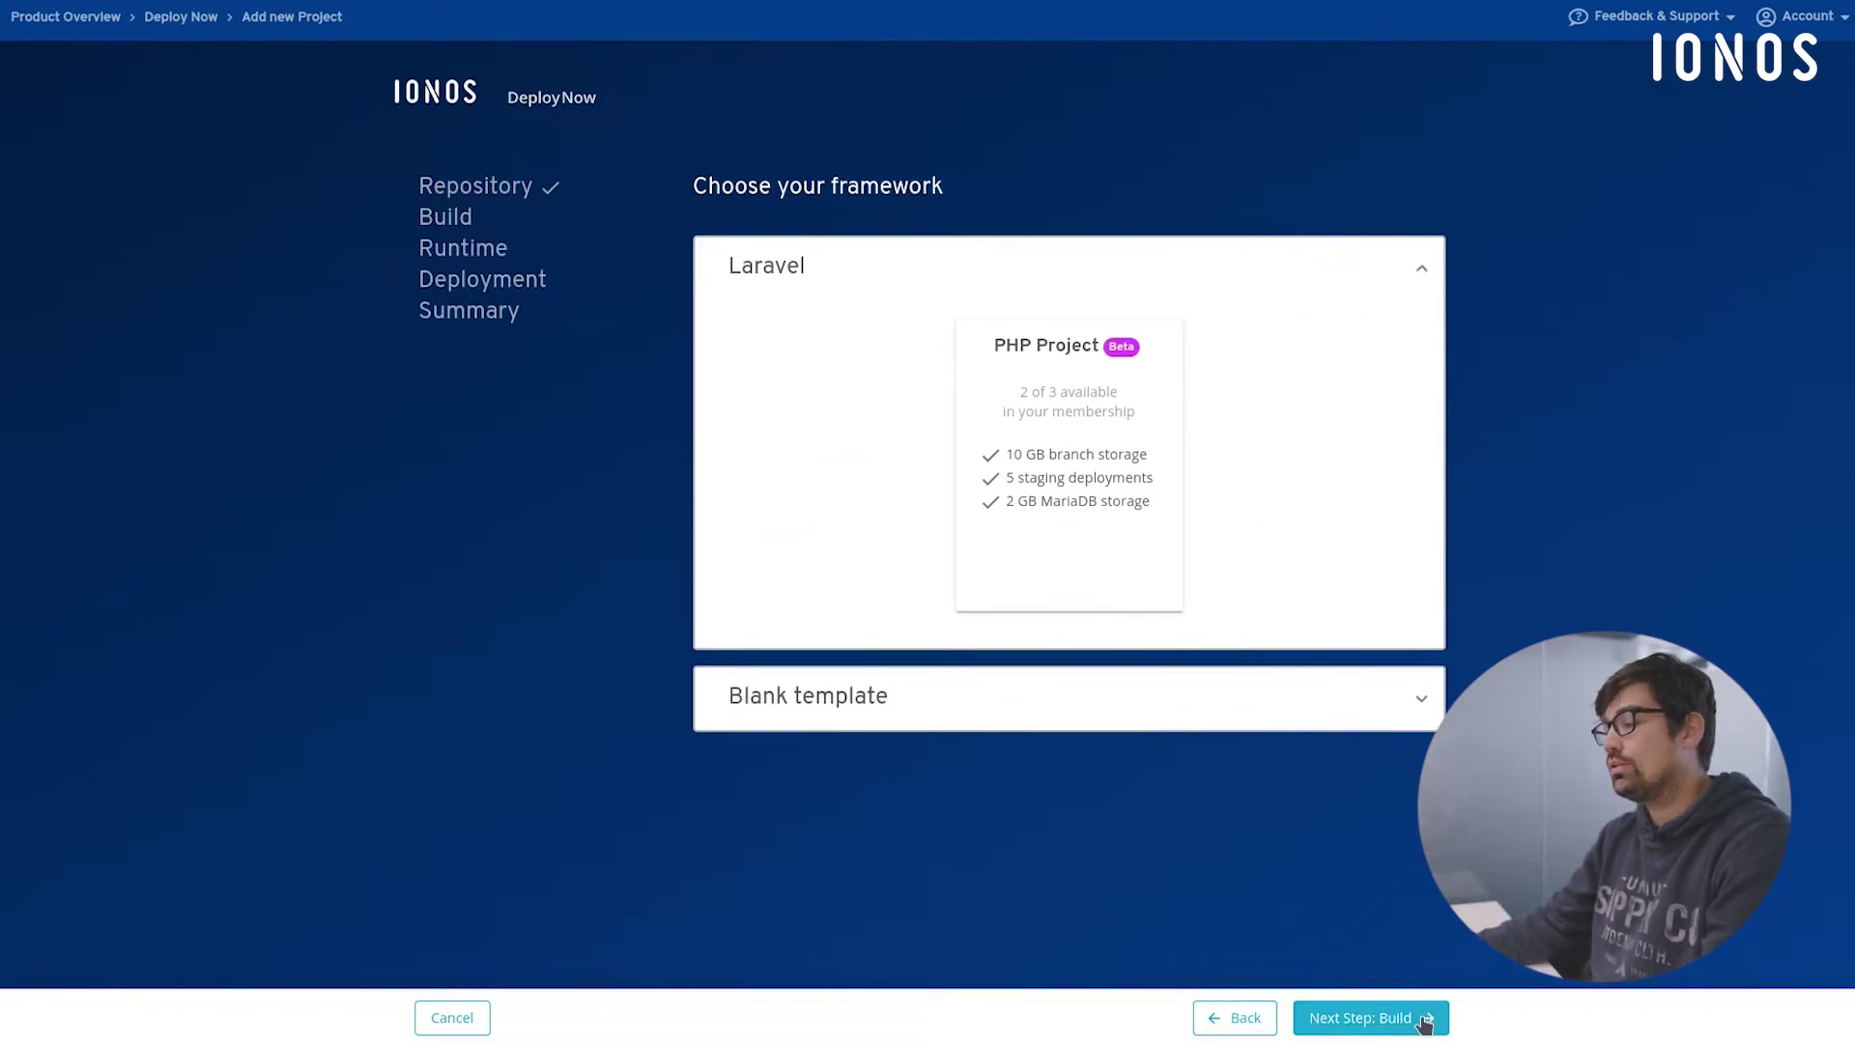
{"action": "left_click", "coordinate": [1423, 1022]}
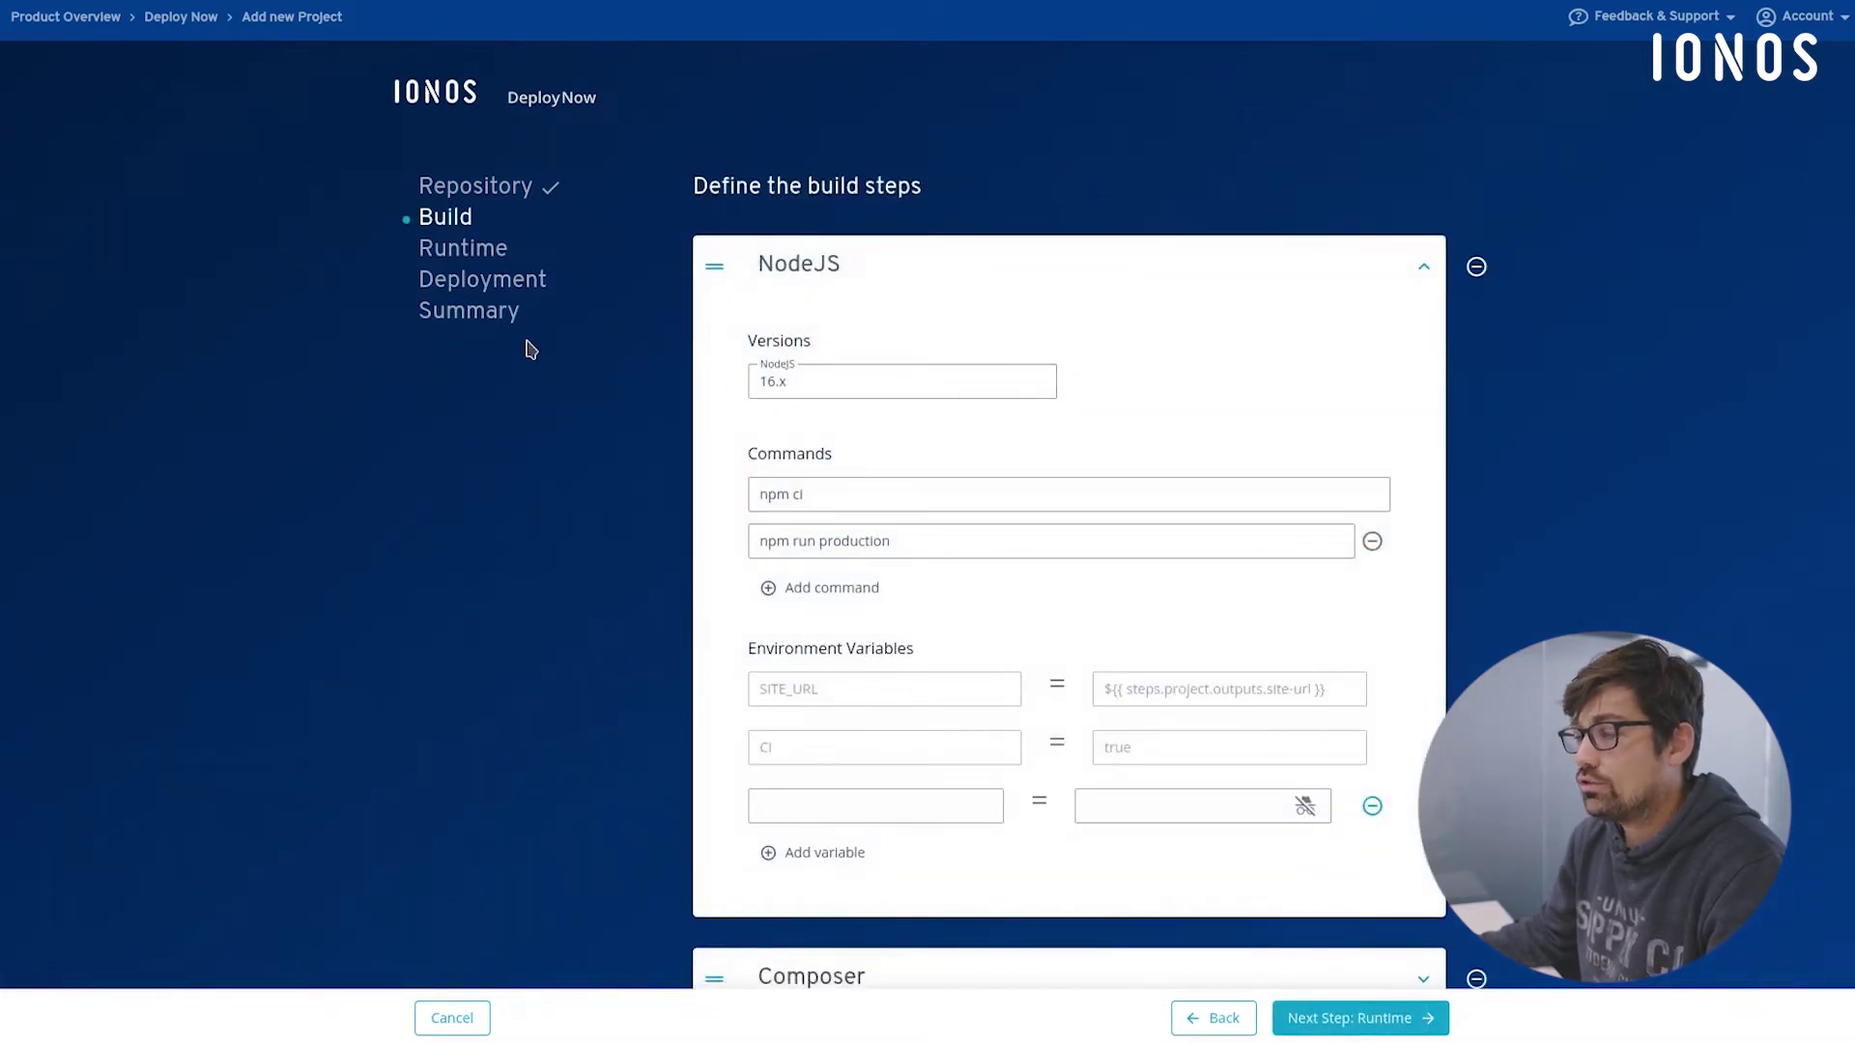
Examine the NodeJS build step's version and commands
{"action": "scroll", "coordinate": [518, 357], "scroll_direction": "down", "scroll_amount": 1}
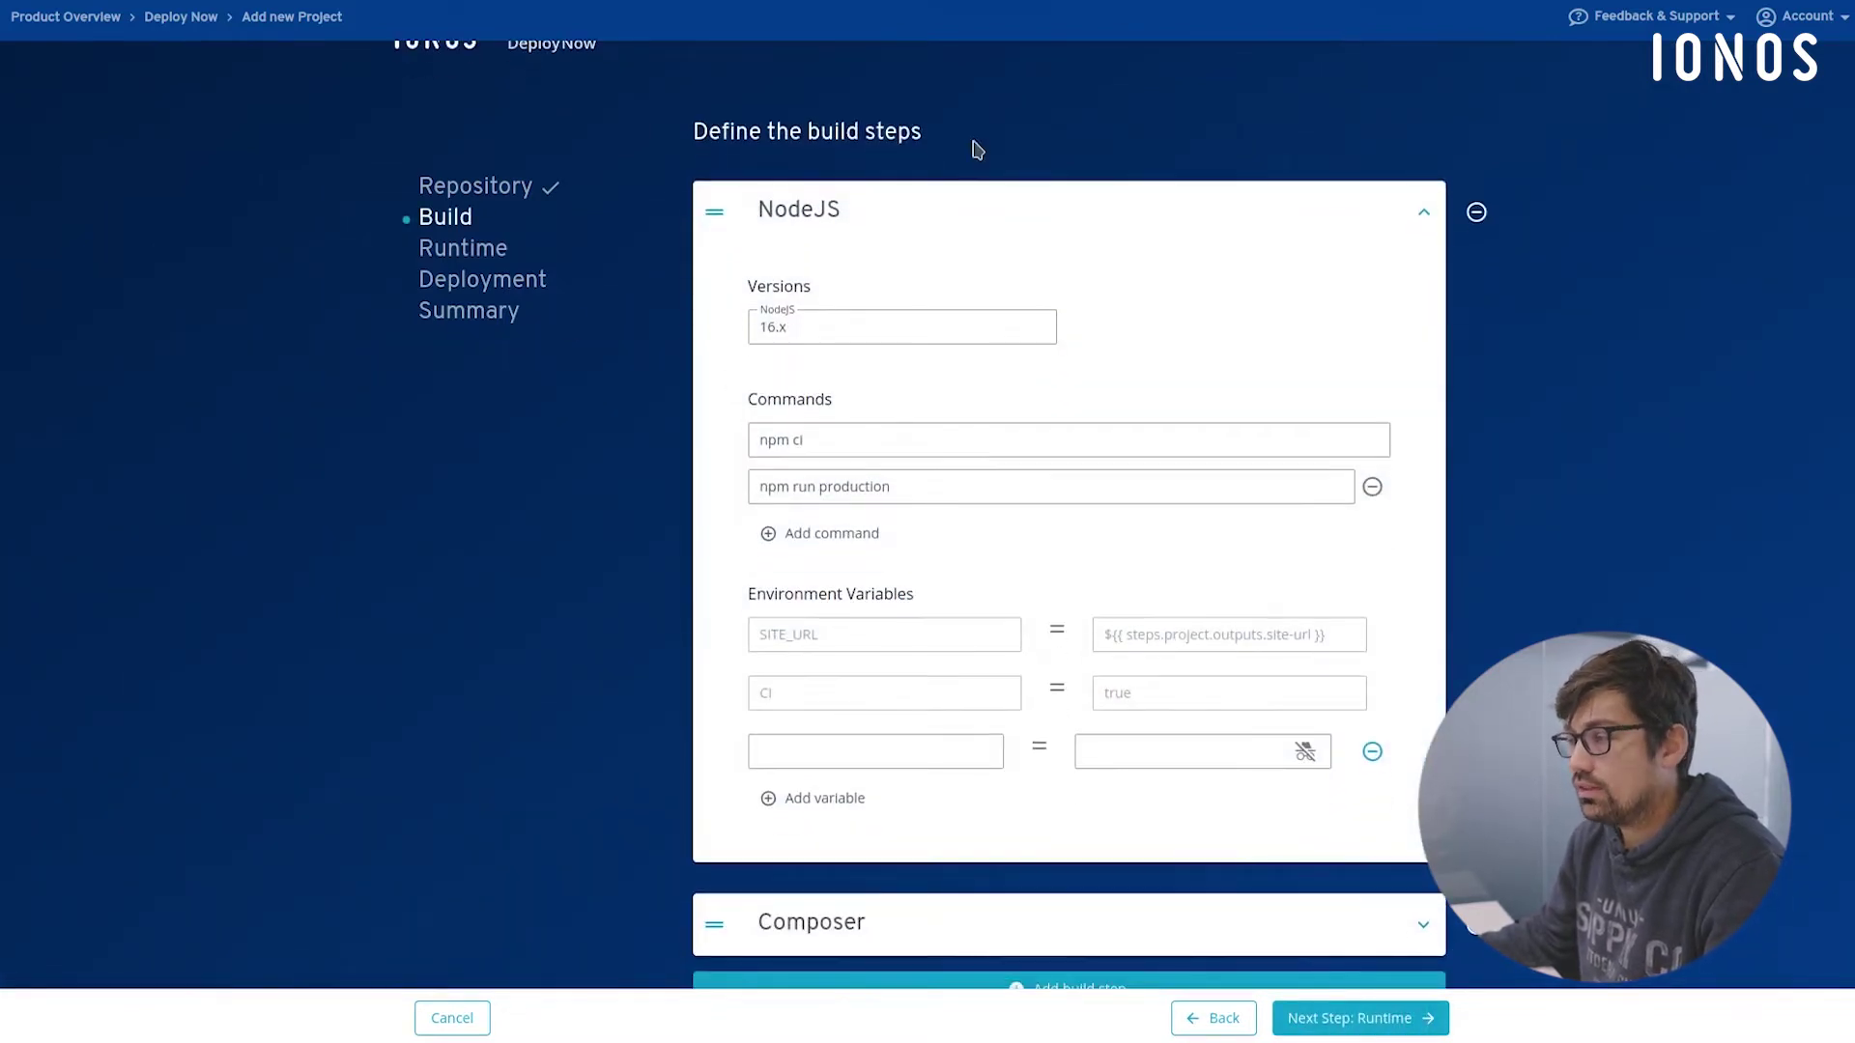
{"action": "left_click", "coordinate": [819, 214]}
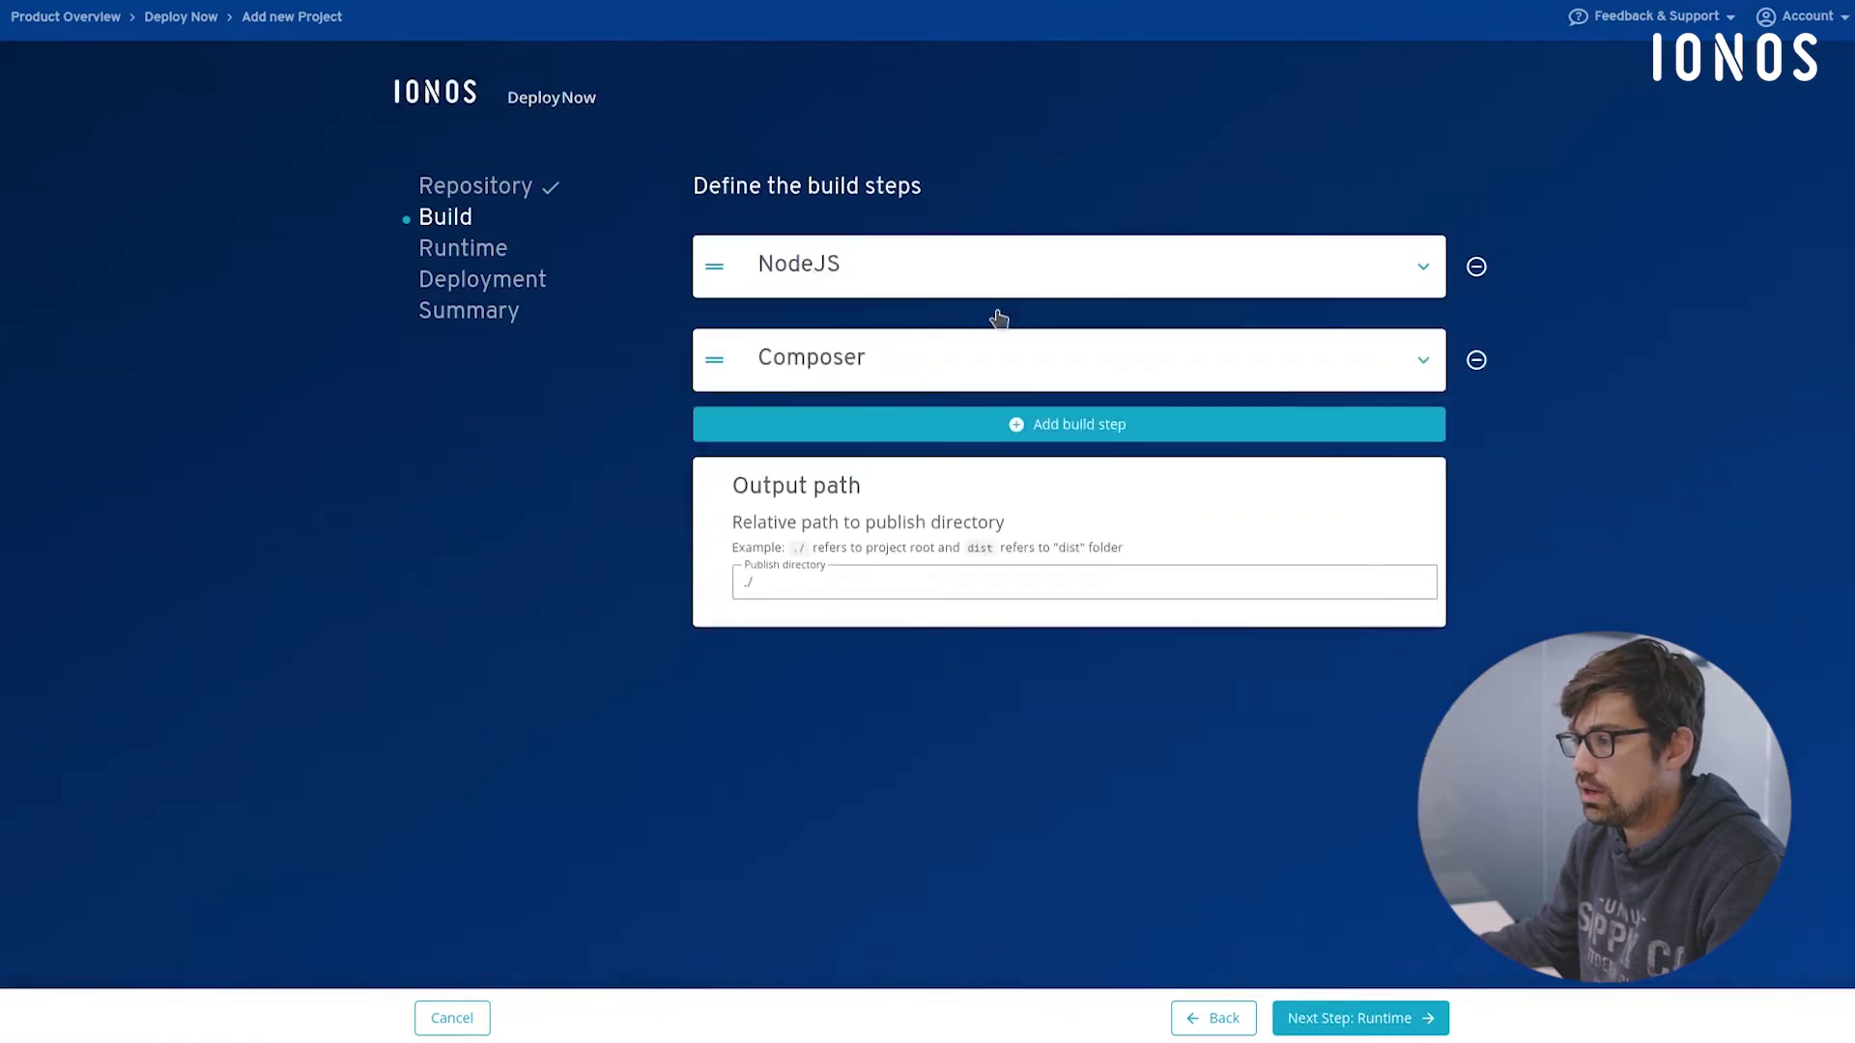
{"action": "left_click", "coordinate": [853, 265]}
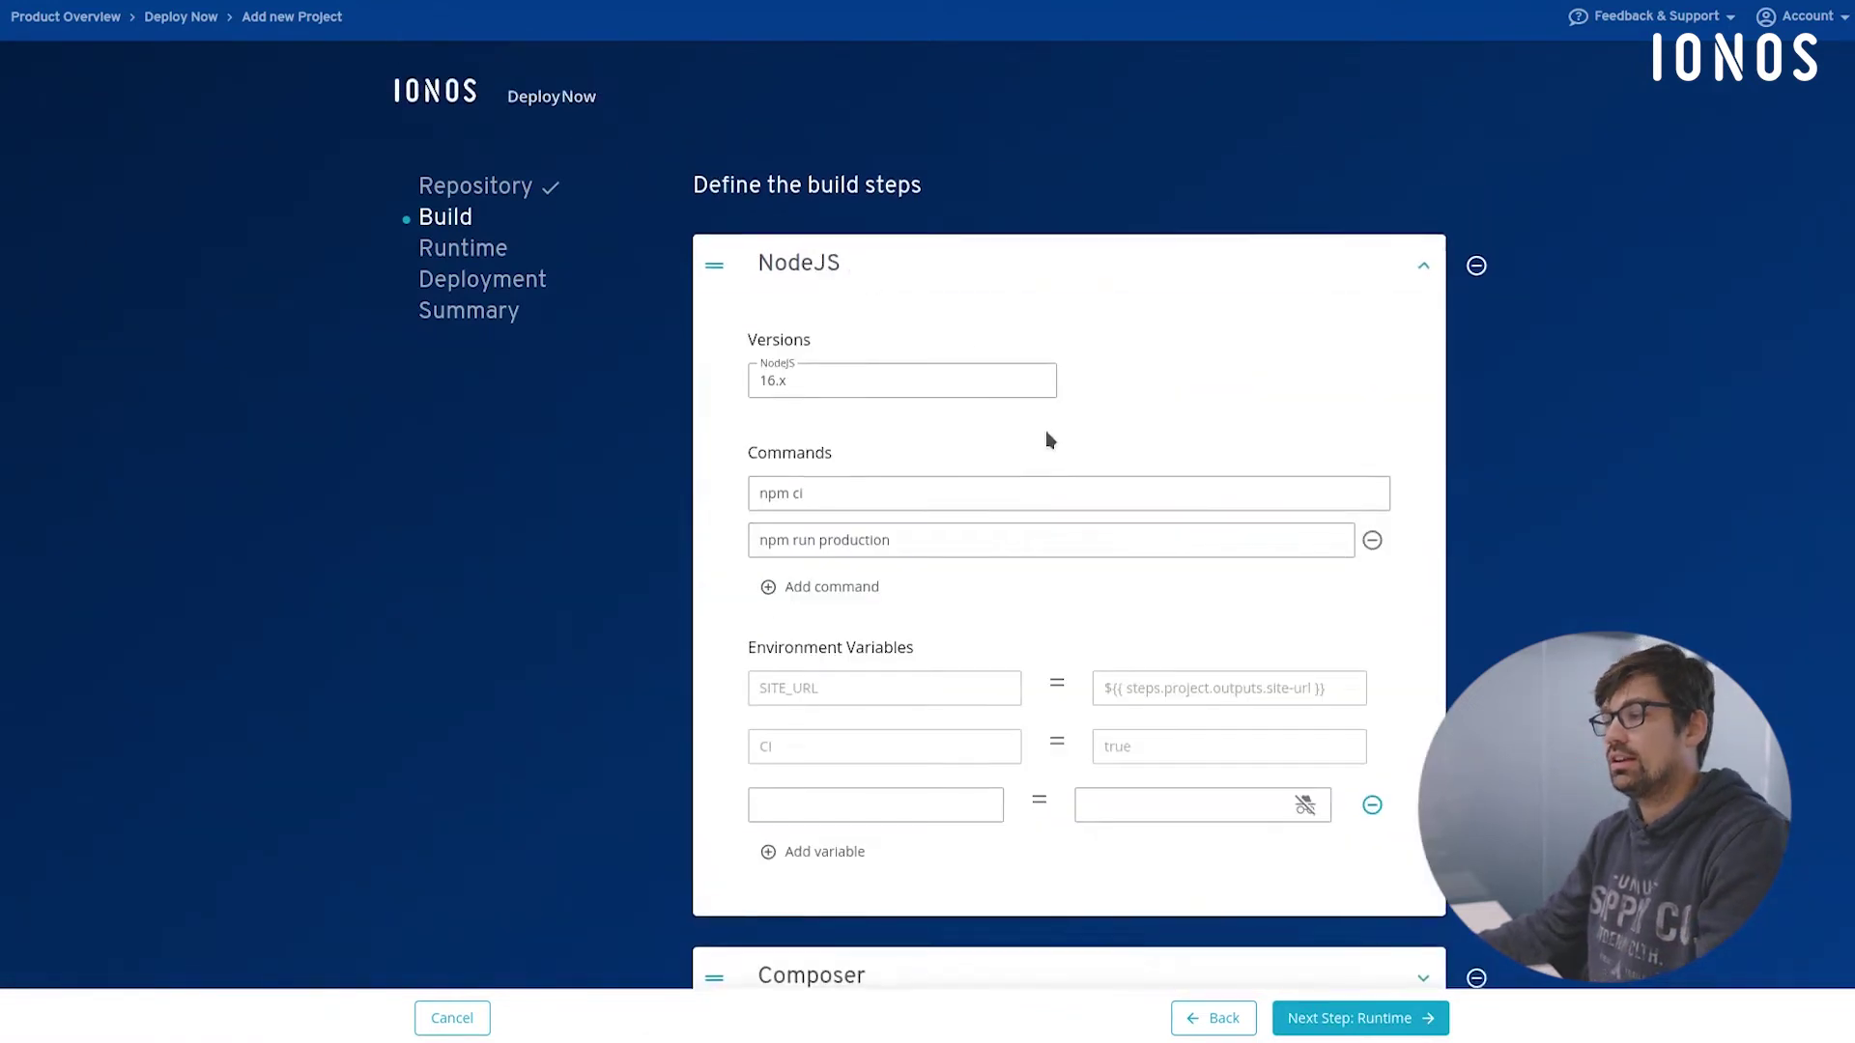
{"action": "scroll", "coordinate": [856, 159], "scroll_direction": "down", "scroll_amount": 1}
{"action": "scroll", "coordinate": [831, 107], "scroll_direction": "up", "scroll_amount": 1}
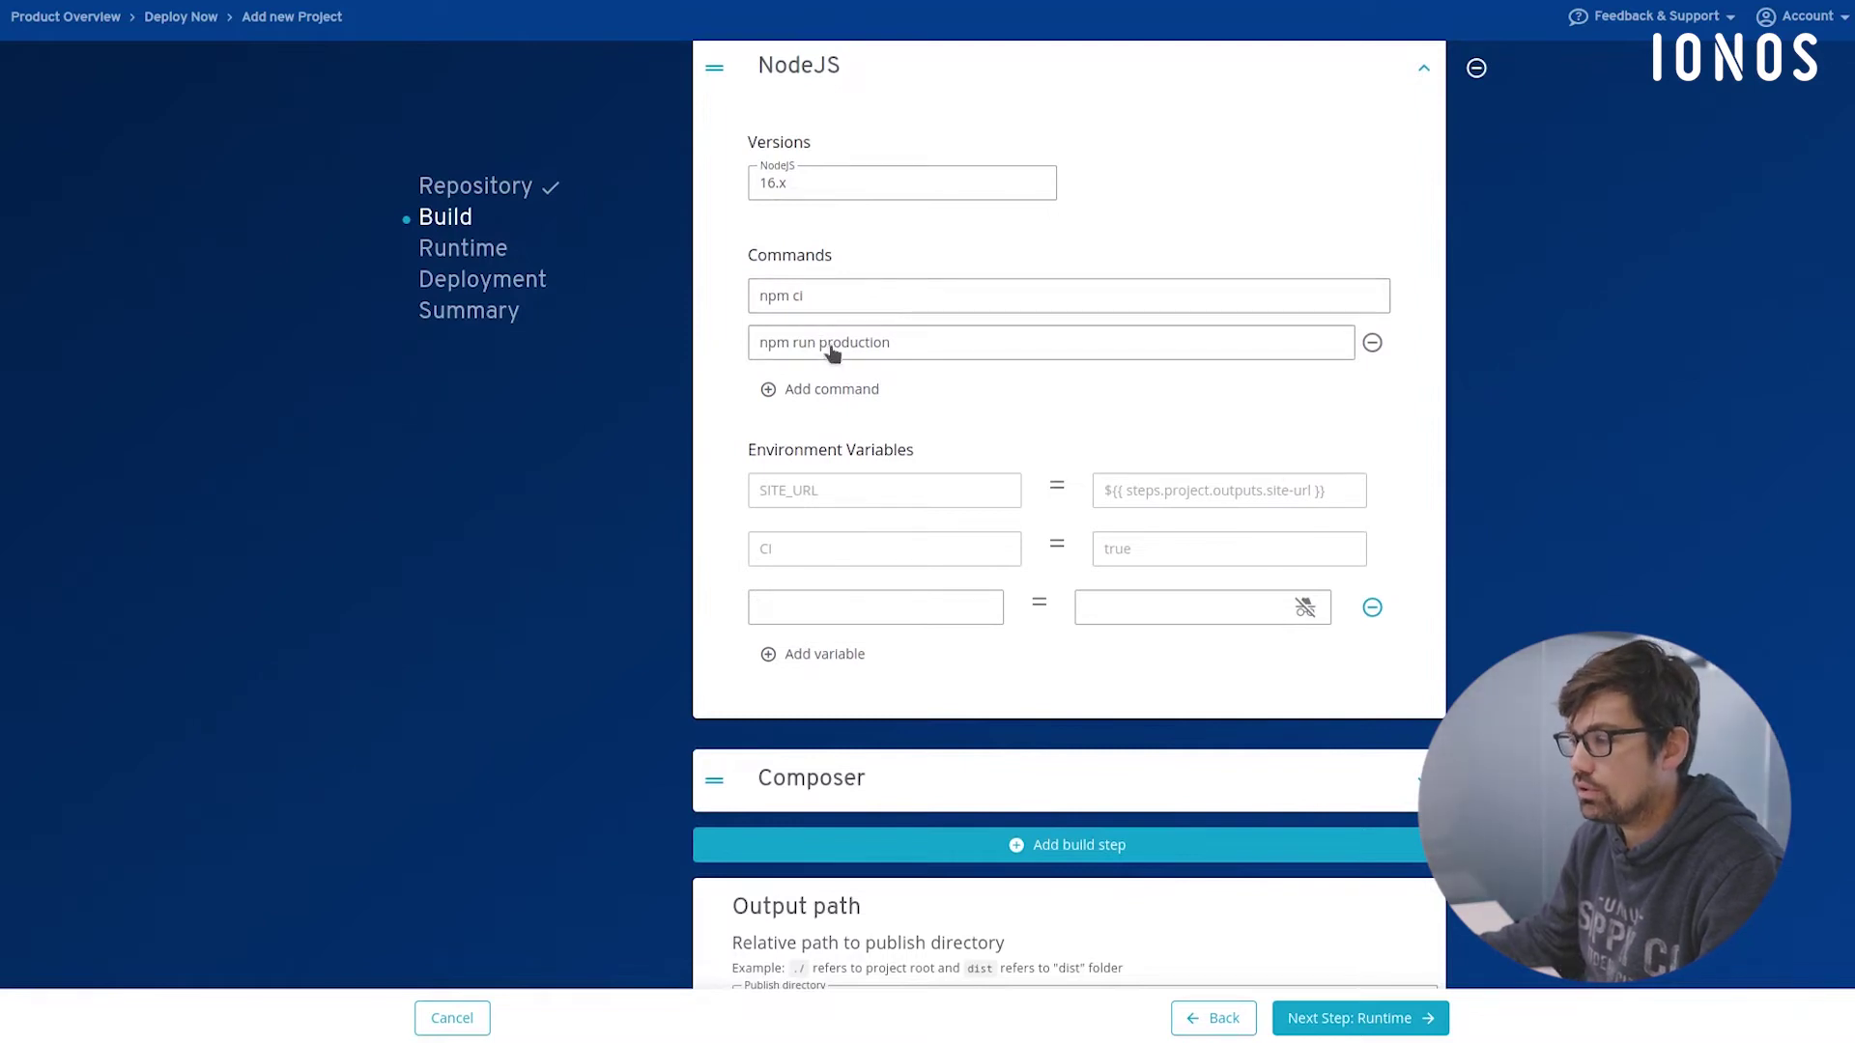
{"action": "left_click", "coordinate": [848, 400]}
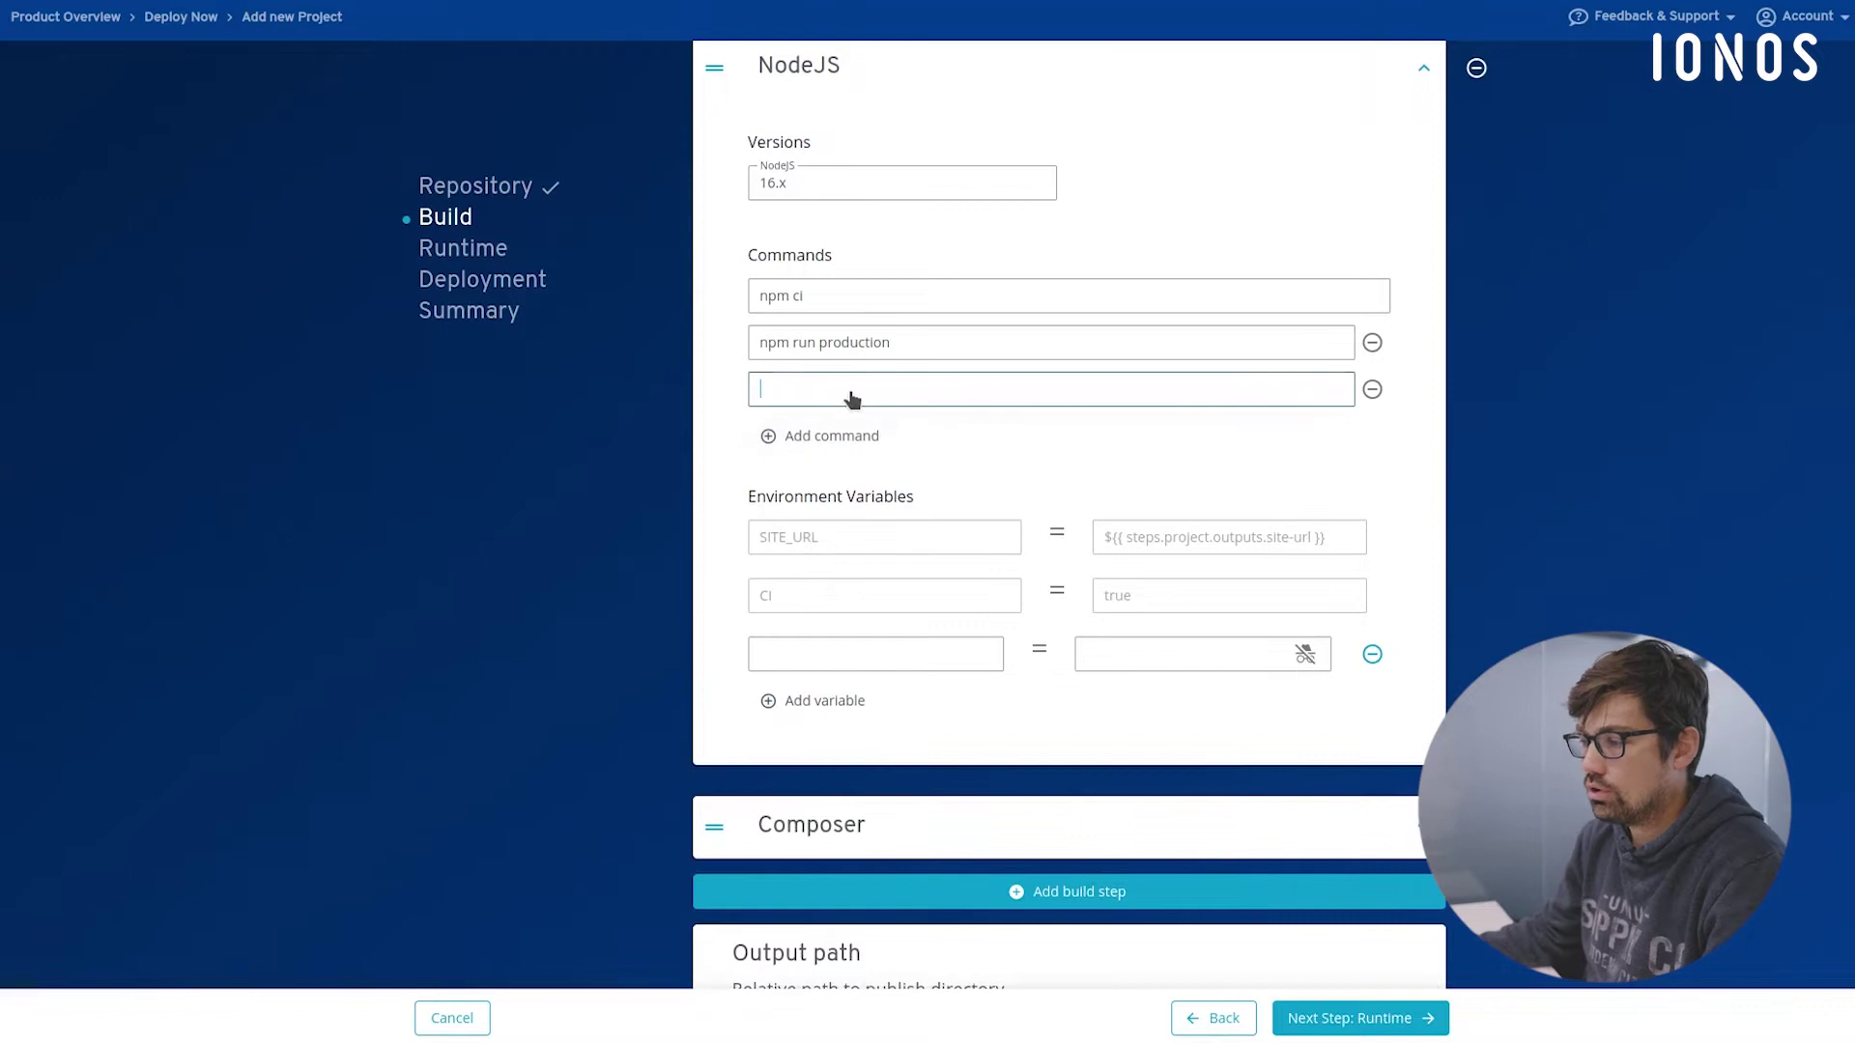
{"action": "type", "text": "n"}
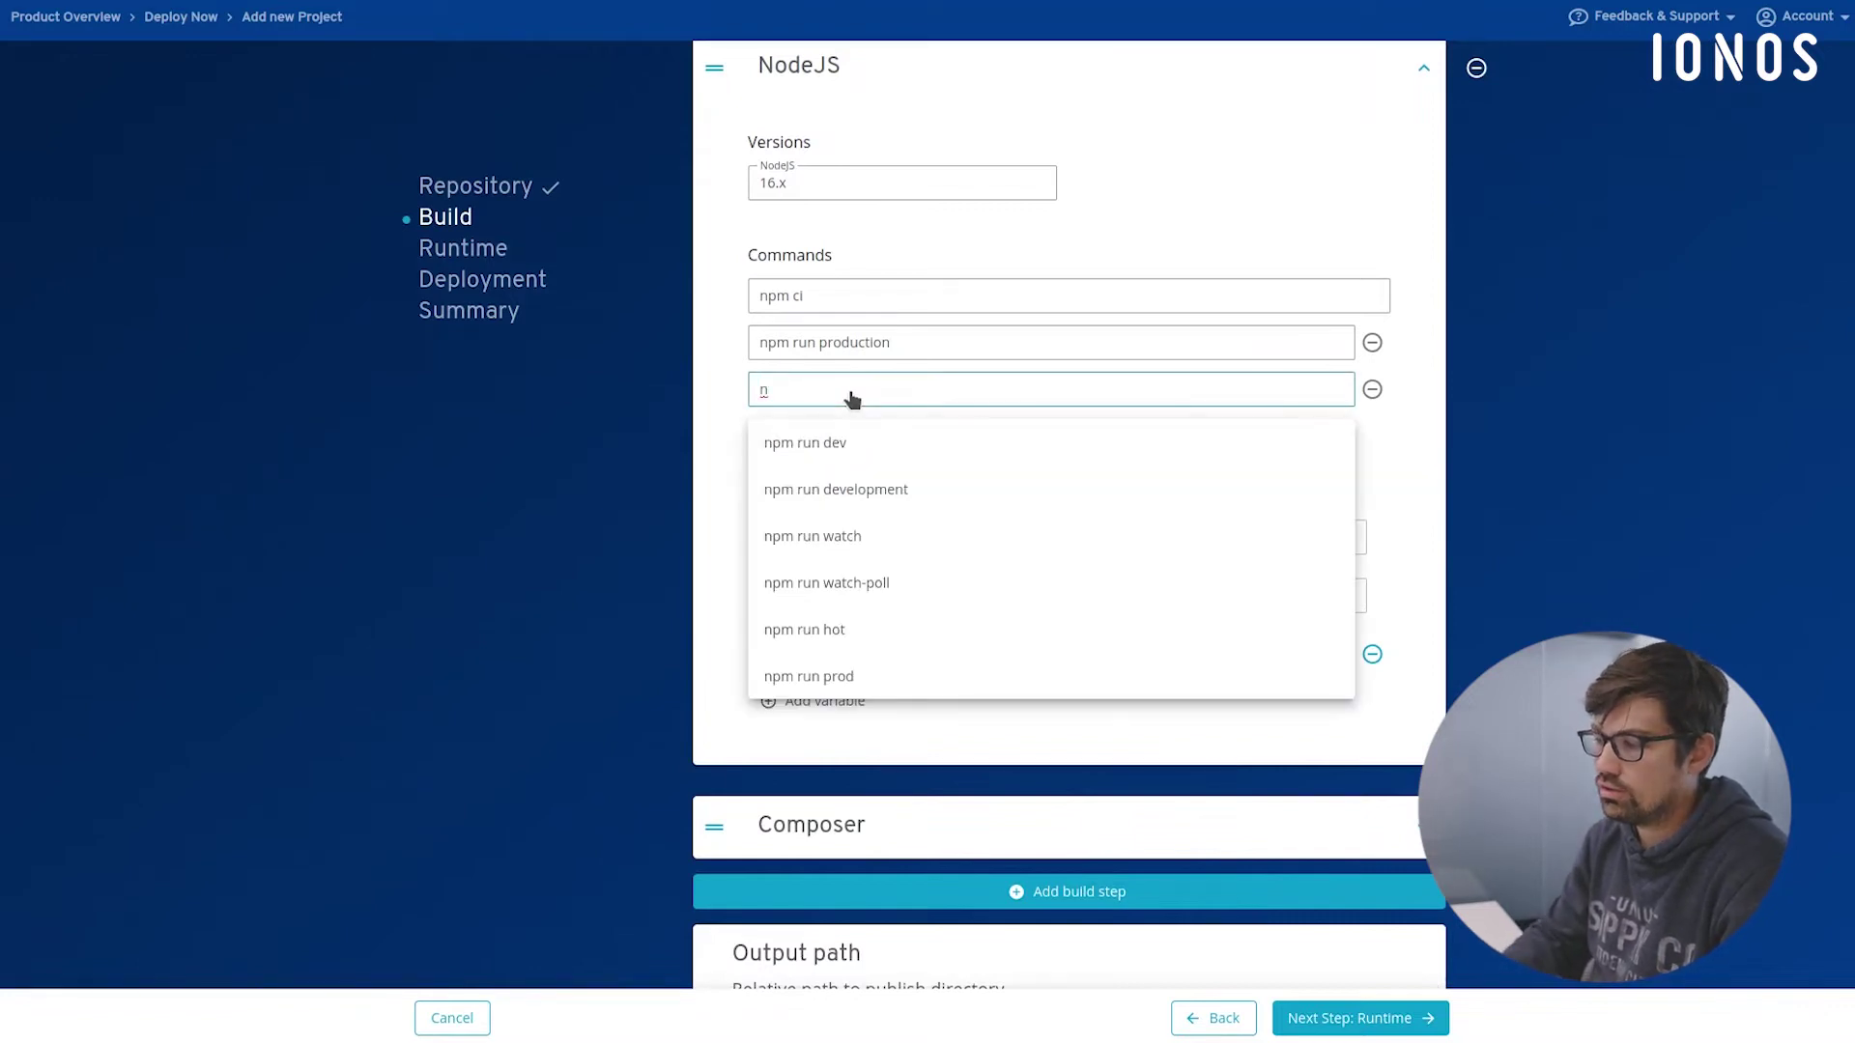
{"action": "key", "text": "BackSpace"}
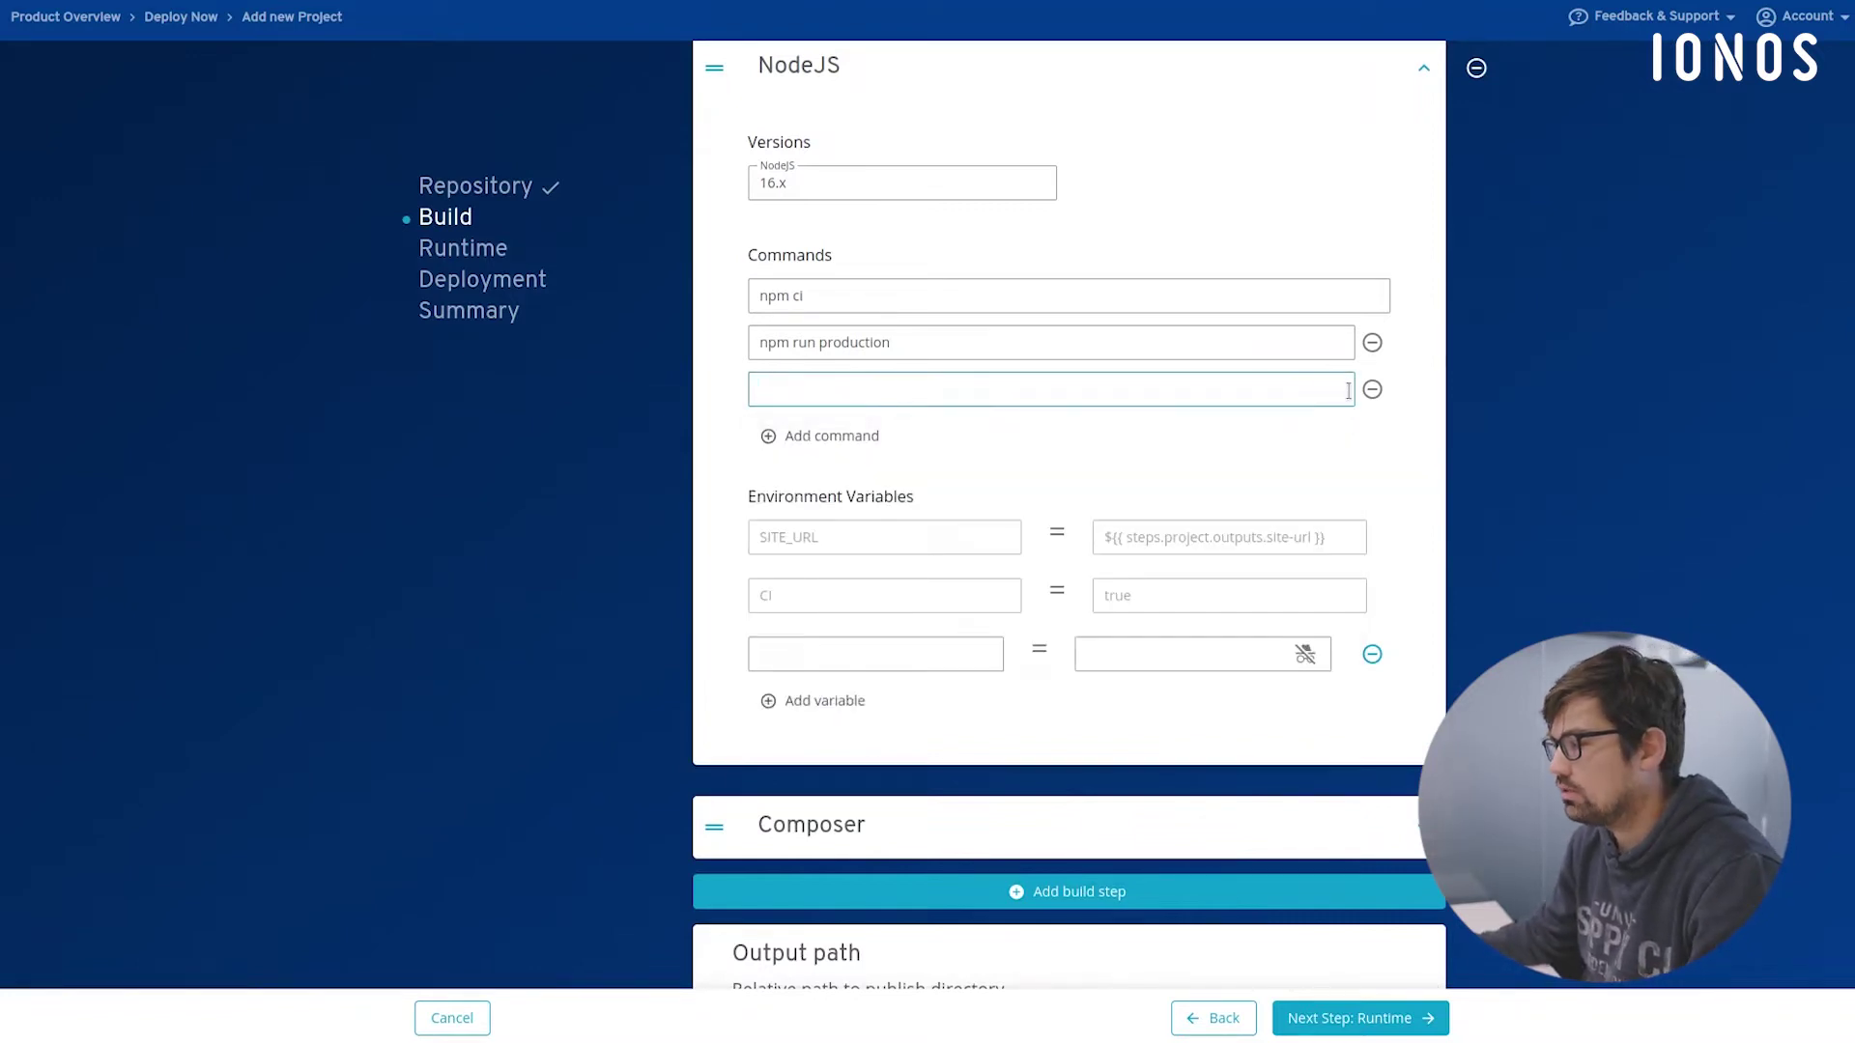
{"action": "left_click", "coordinate": [1371, 390]}
Examine the NodeJS build step's environment variables and the output path, and collapse the NodeJS section
{"action": "scroll", "coordinate": [870, 422], "scroll_direction": "down", "scroll_amount": 1}
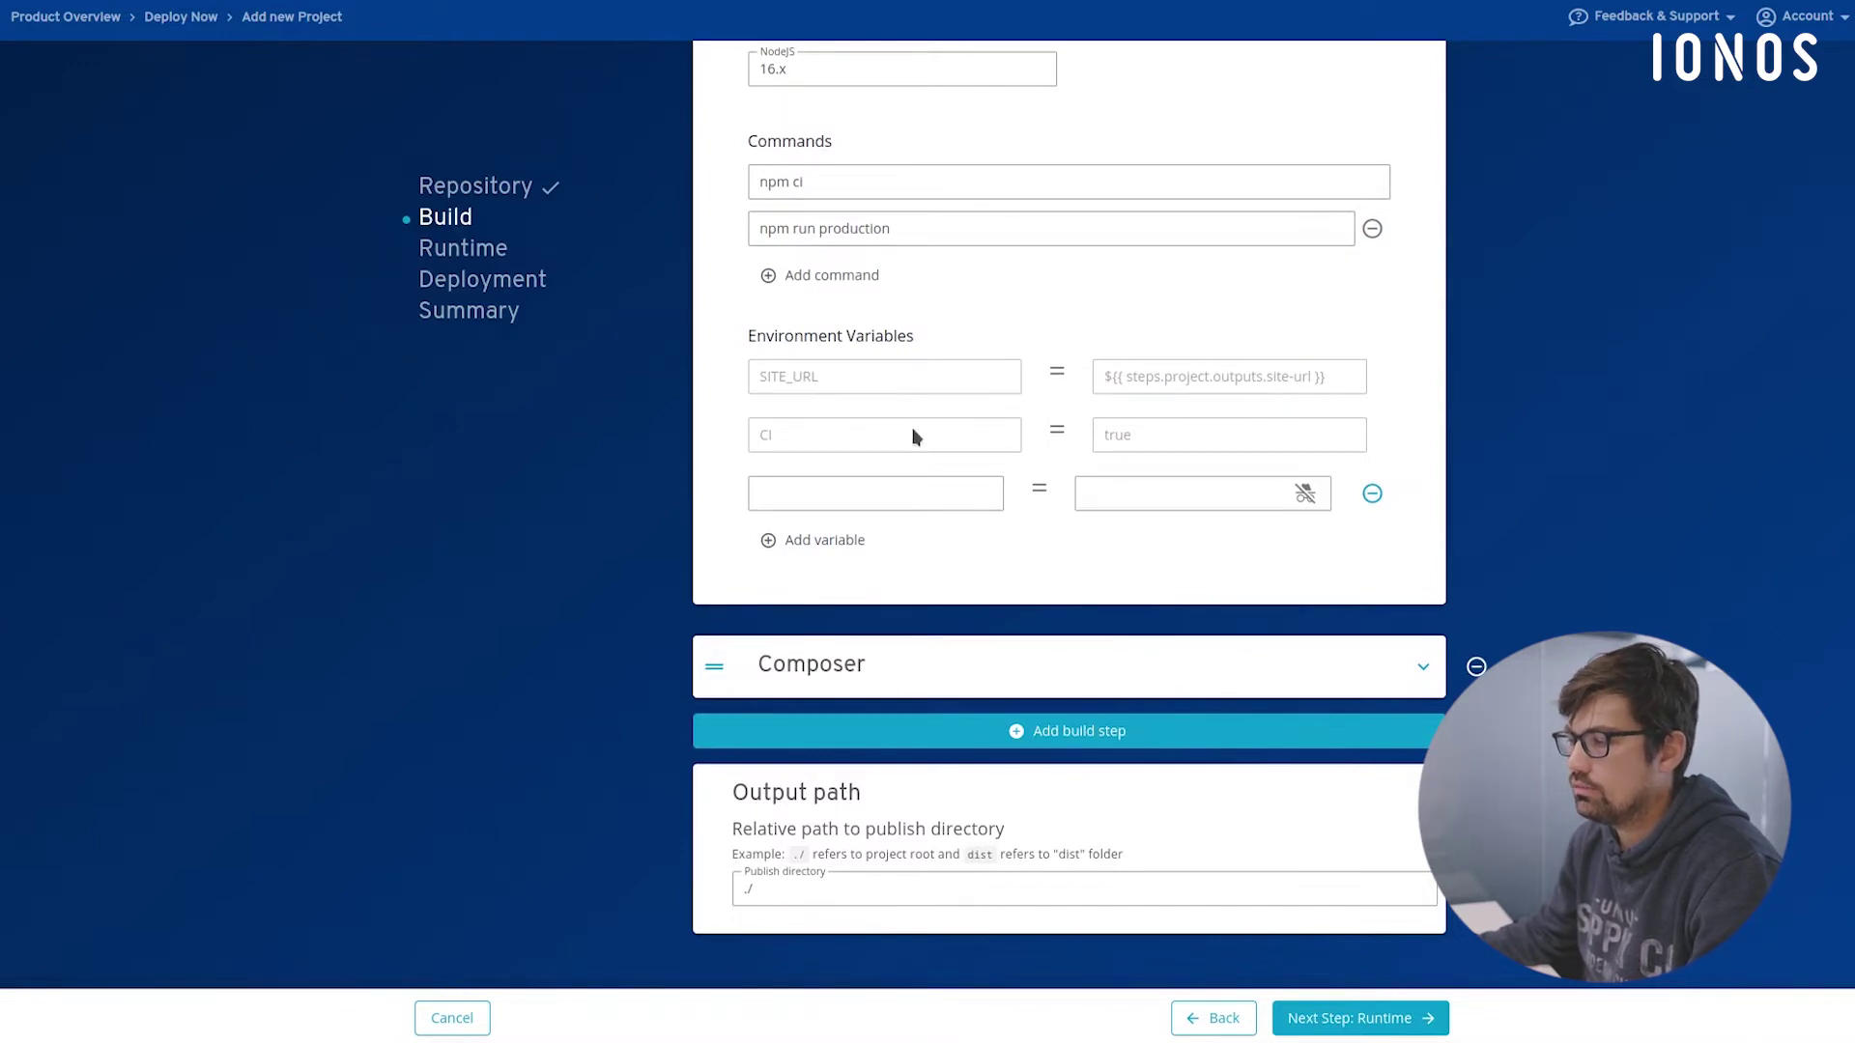
{"action": "scroll", "coordinate": [904, 388], "scroll_direction": "down", "scroll_amount": 1}
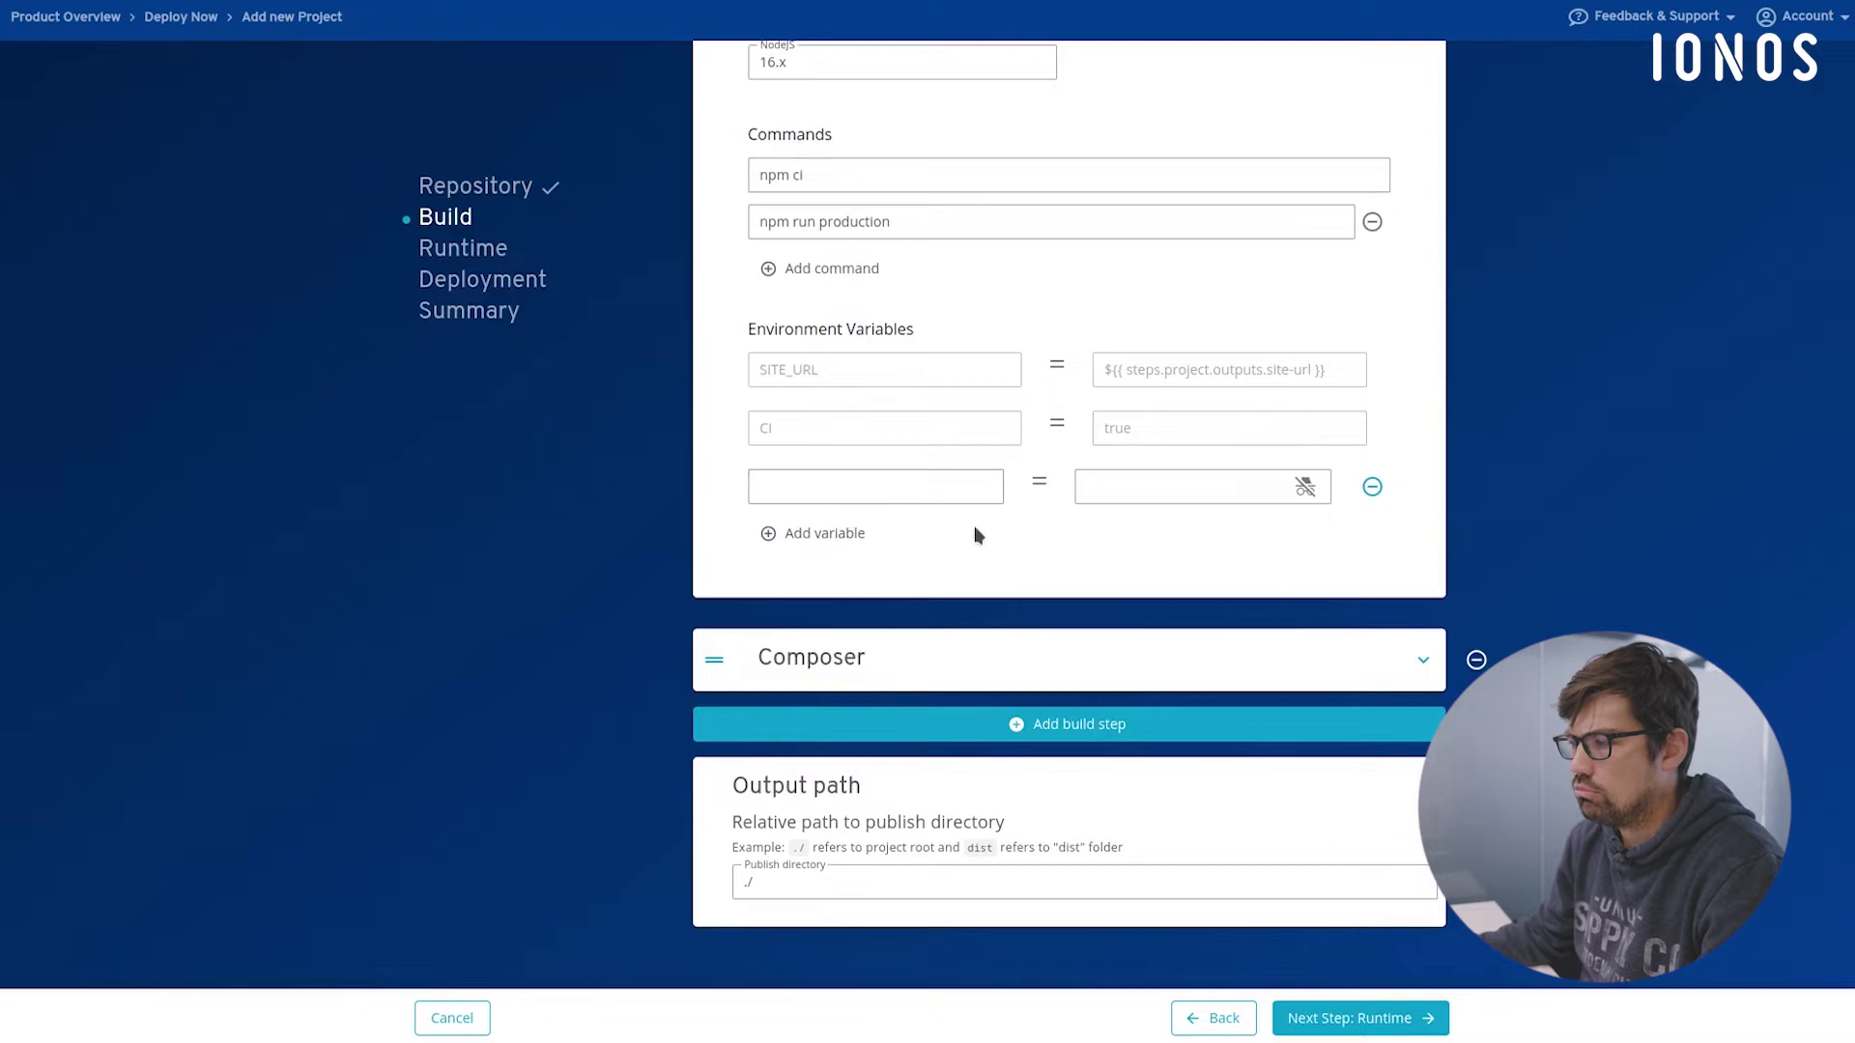
{"action": "scroll", "coordinate": [1005, 531], "scroll_direction": "up", "scroll_amount": 3}
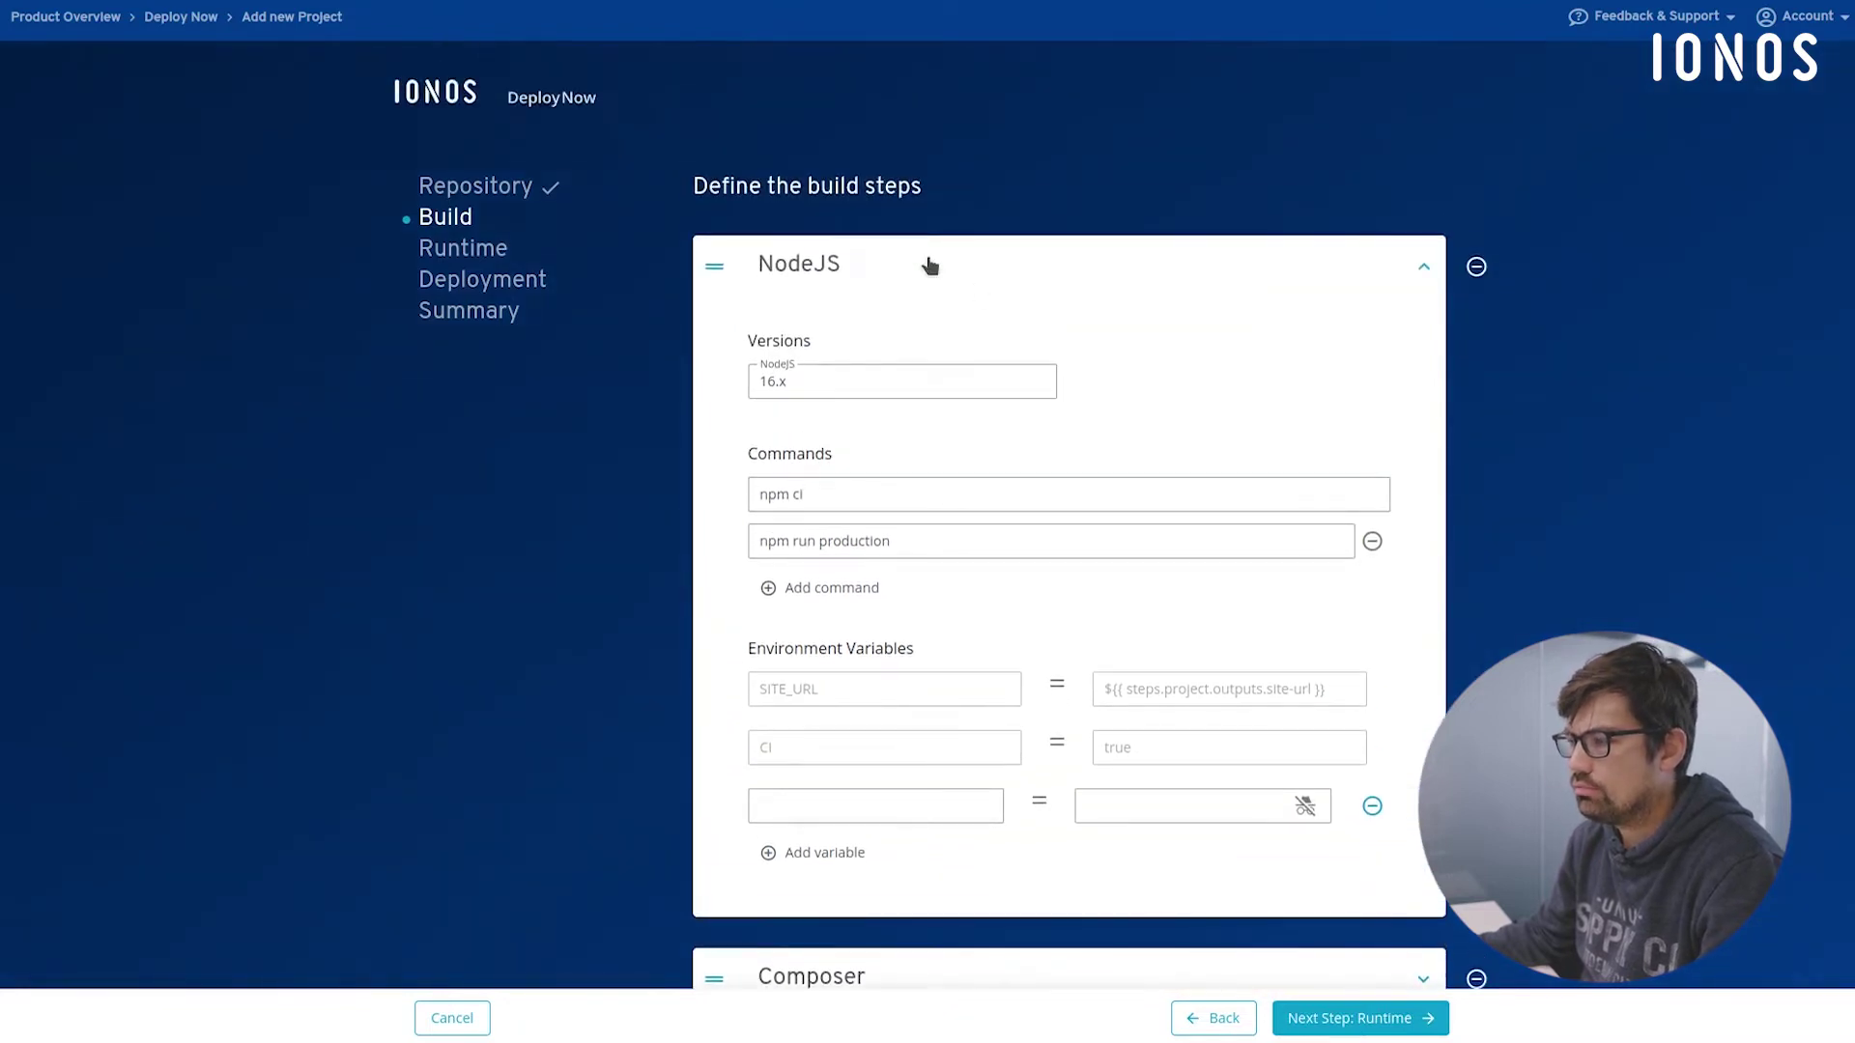
{"action": "left_click", "coordinate": [930, 265]}
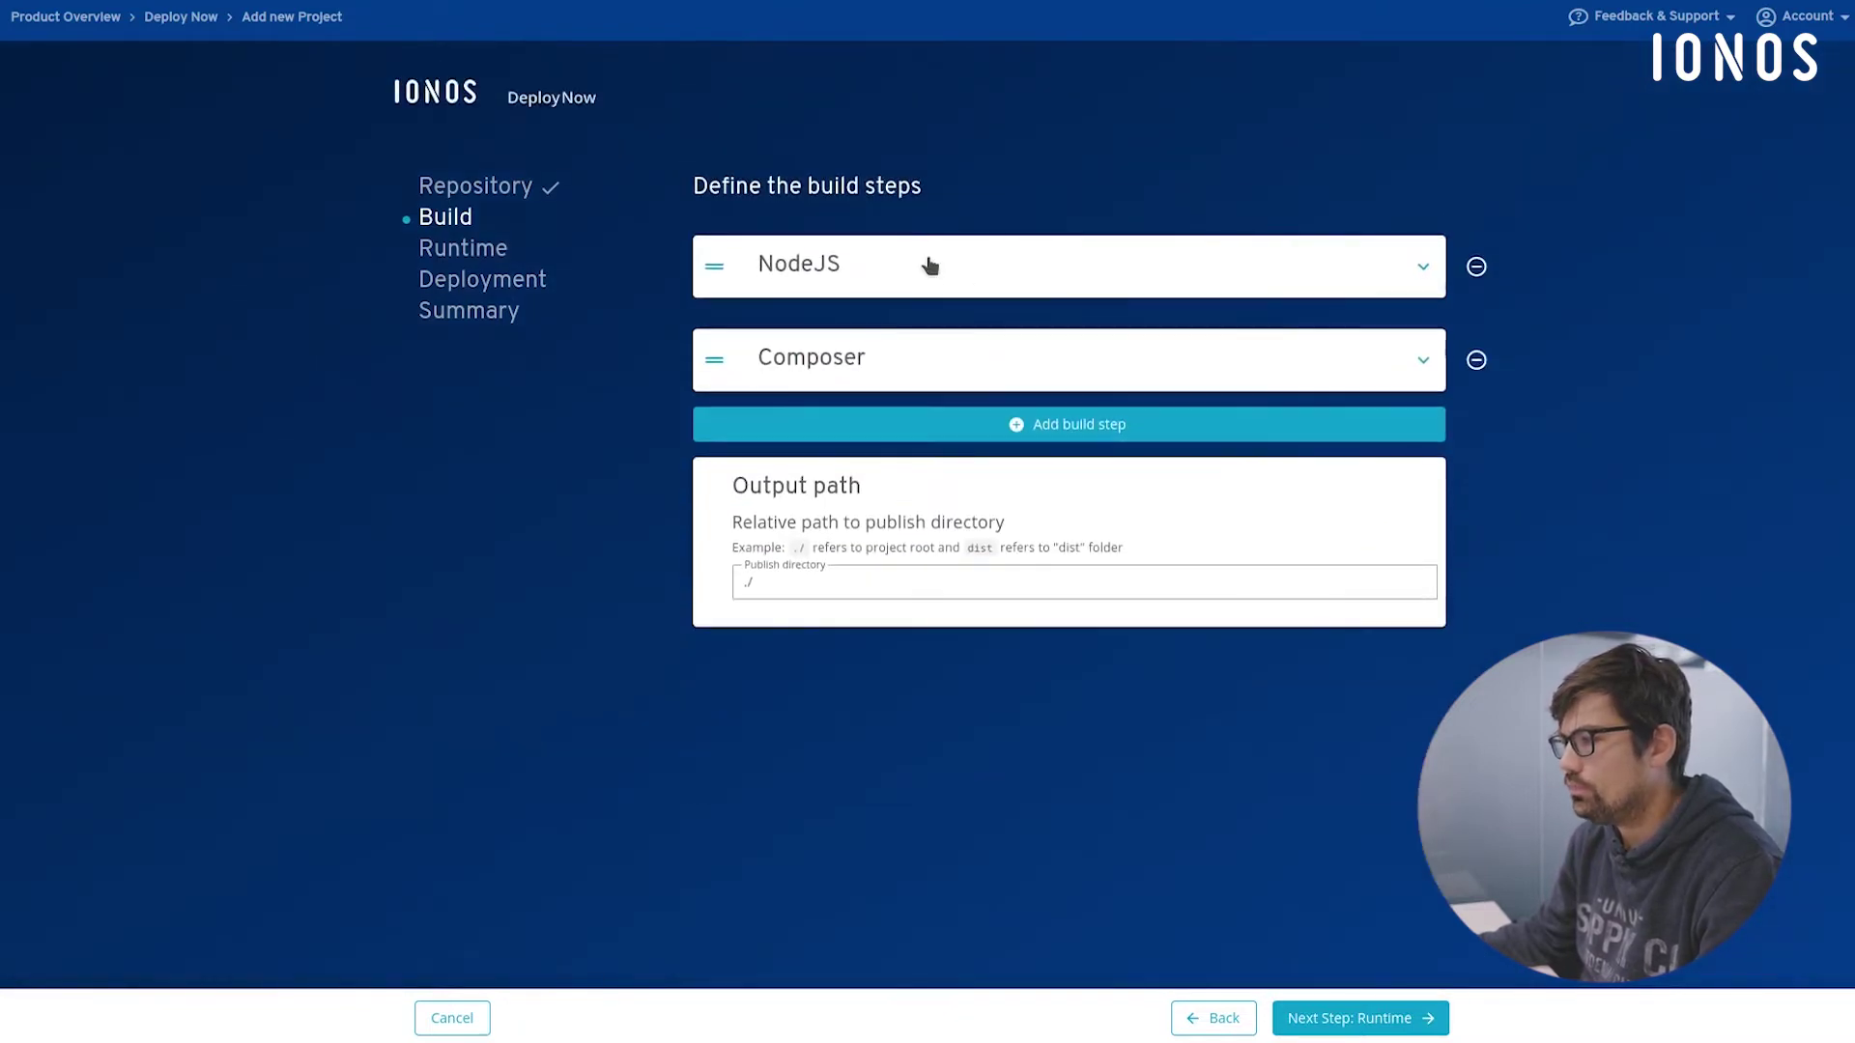
Set the PHP version of the Composer build step to 8.1
{"action": "left_click", "coordinate": [947, 365]}
{"action": "scroll", "coordinate": [505, 541], "scroll_direction": "down", "scroll_amount": 1}
{"action": "scroll", "coordinate": [505, 541], "scroll_direction": "down", "scroll_amount": 2}
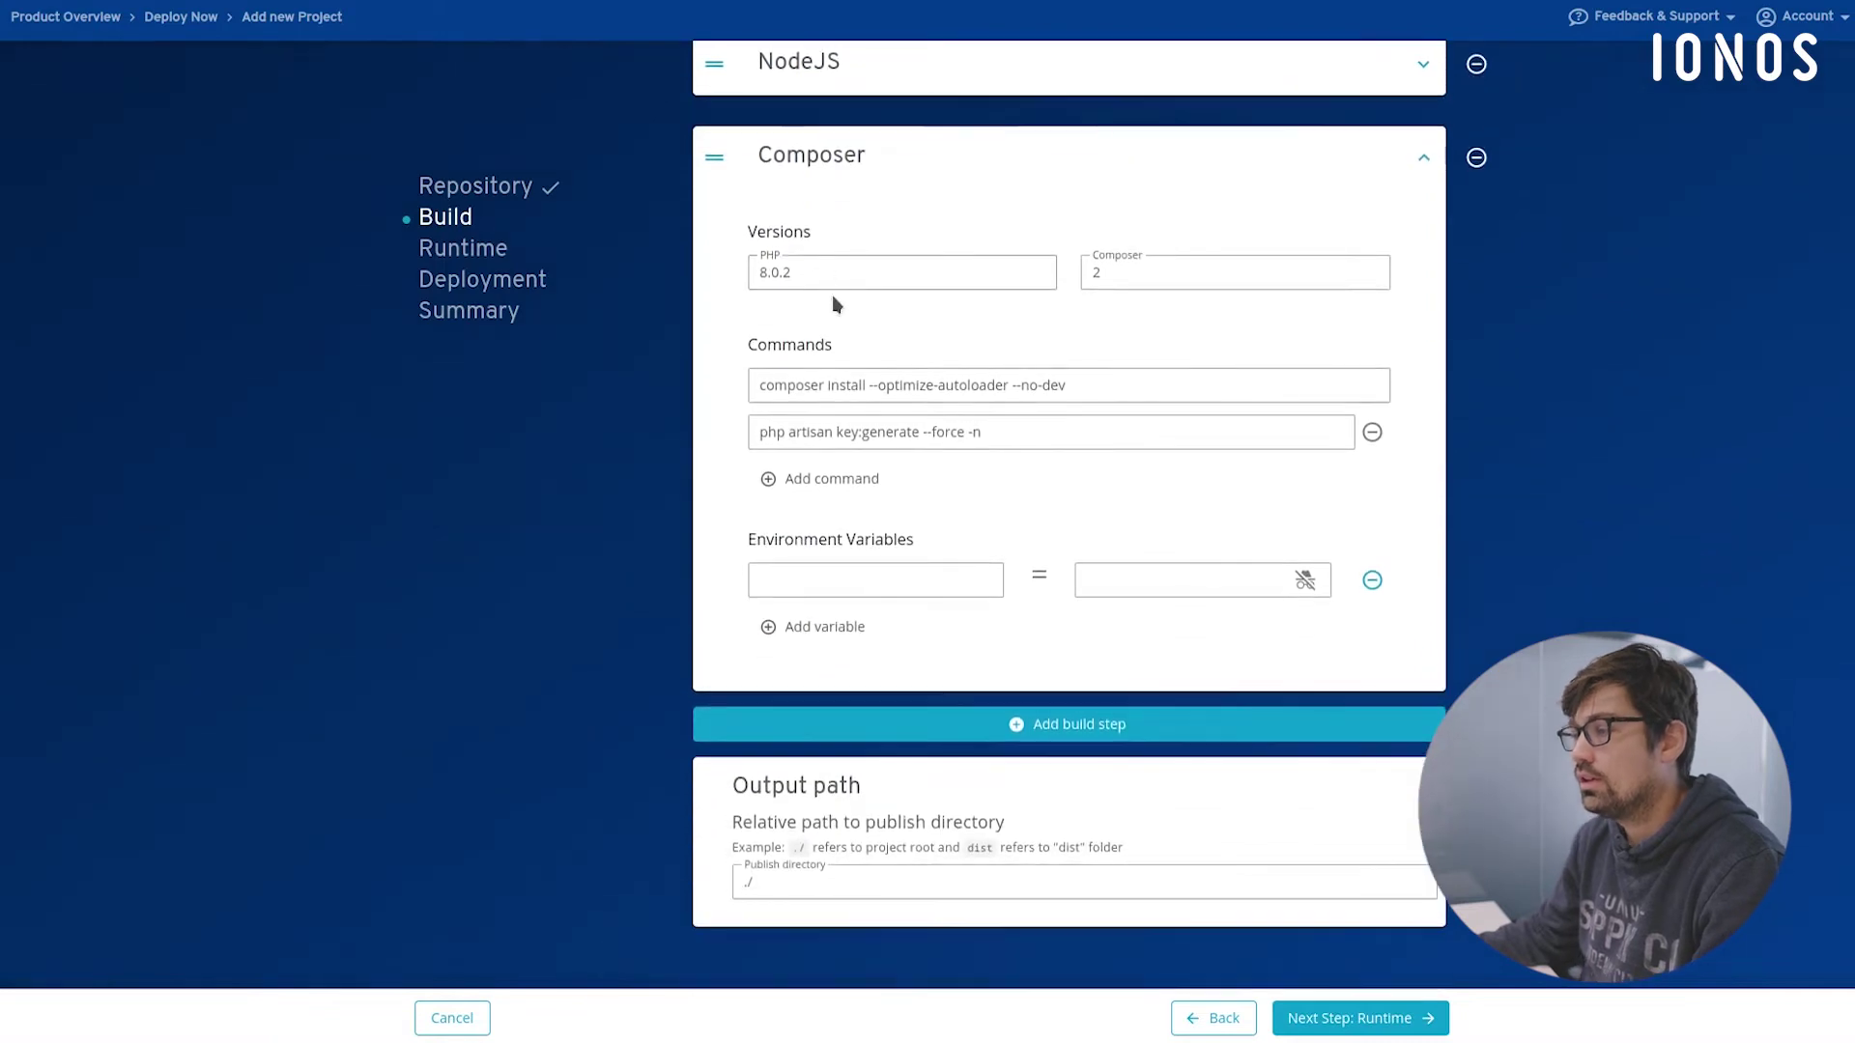
{"action": "left_click", "coordinate": [802, 276]}
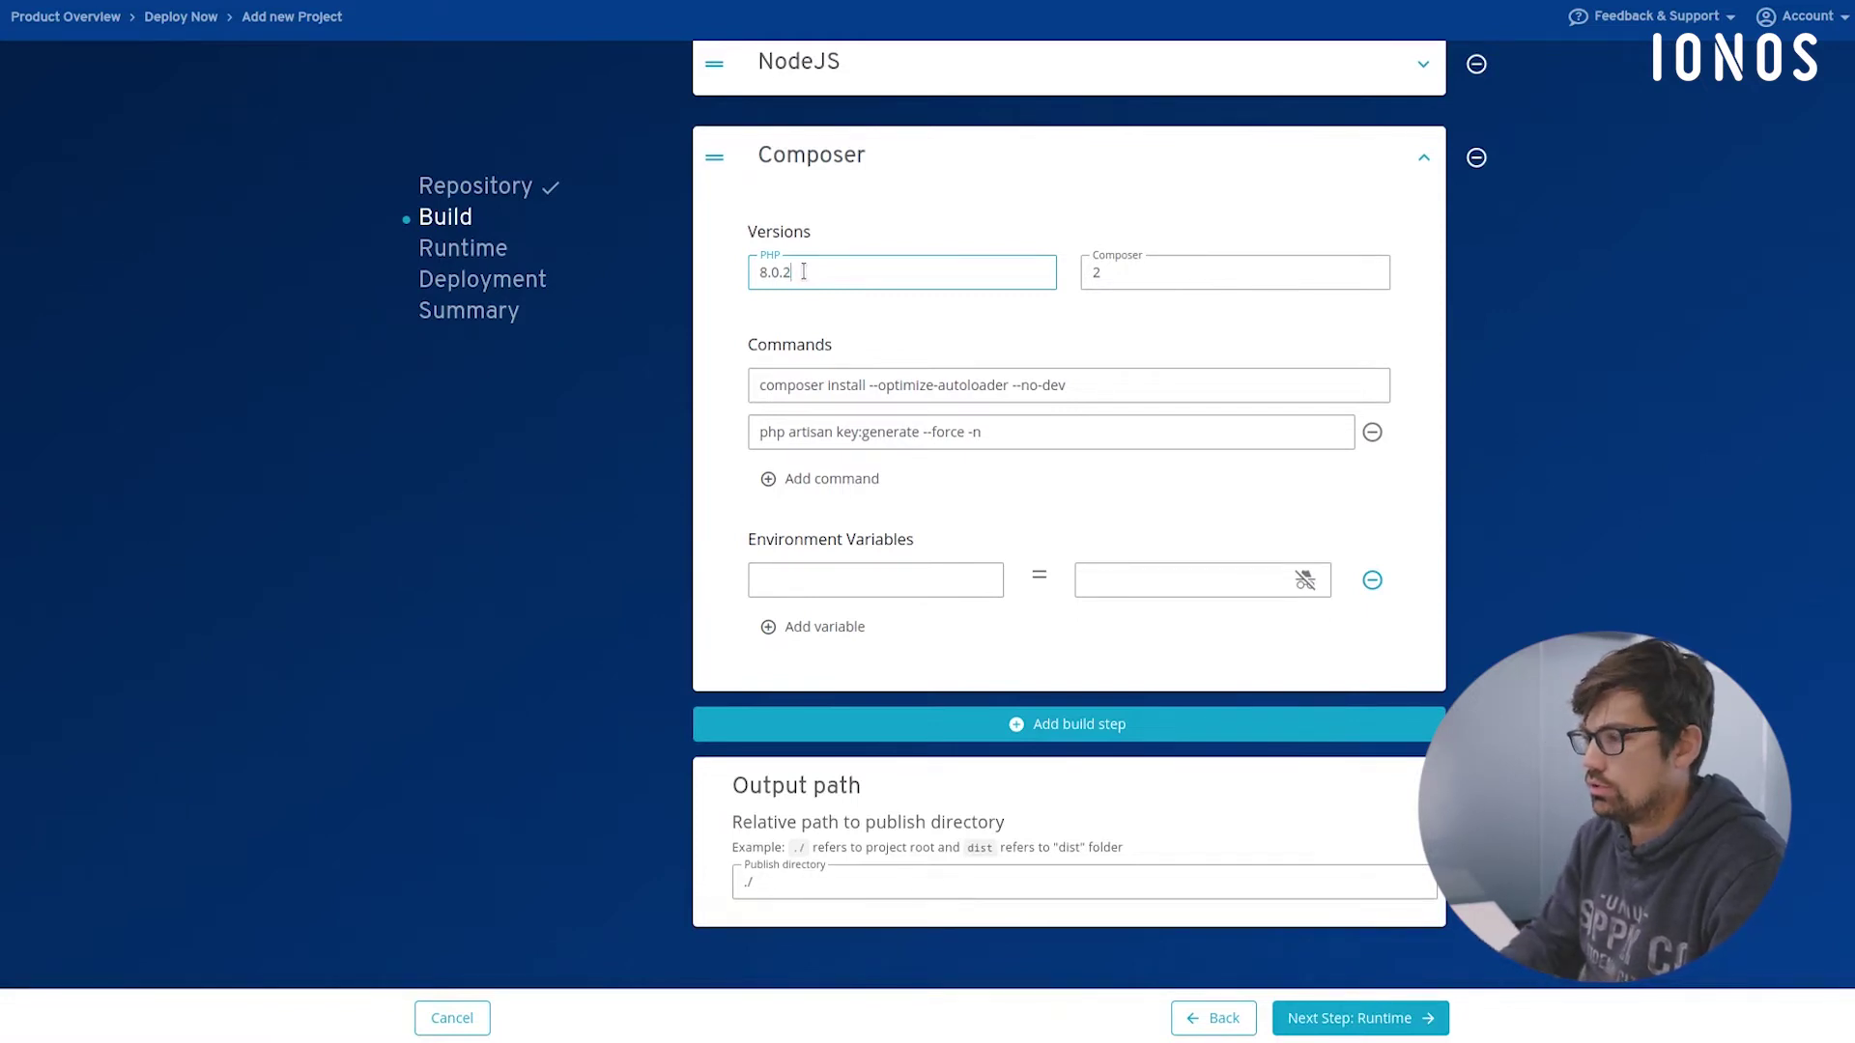
{"action": "type", "text": "1"}
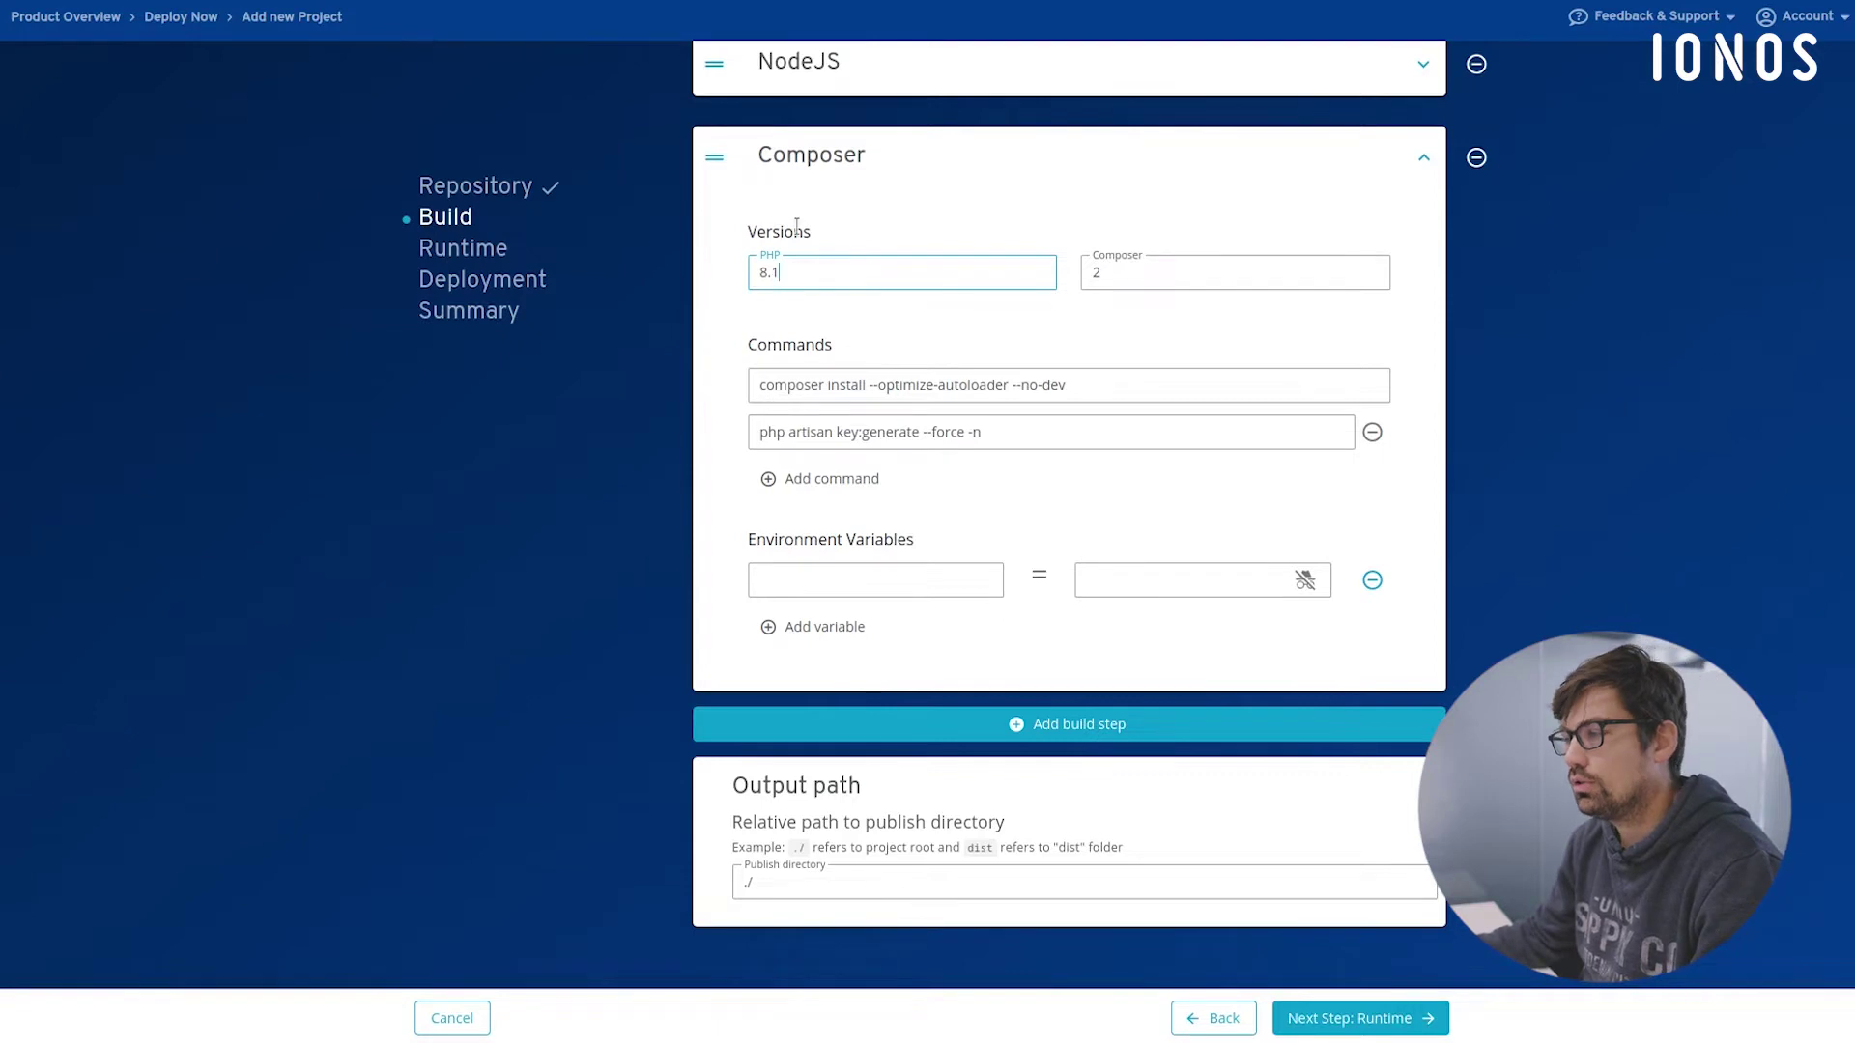
{"action": "left_click", "coordinate": [855, 224]}
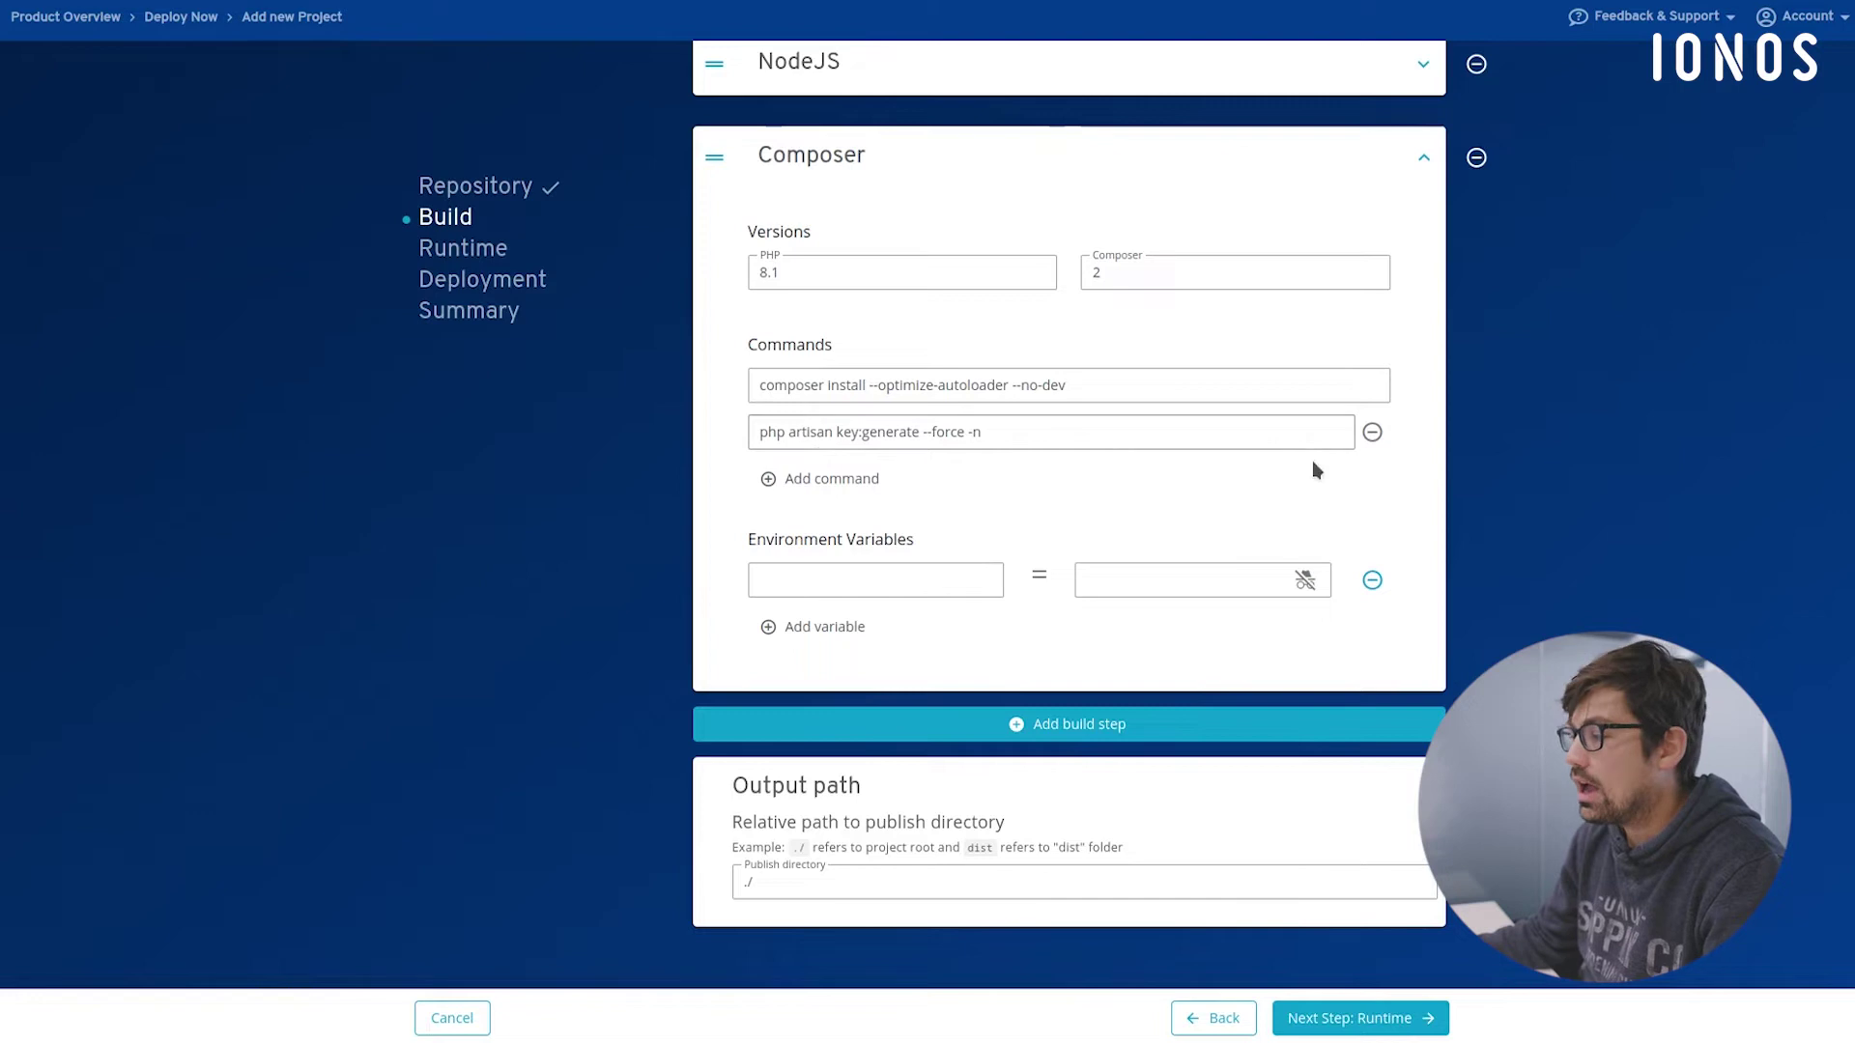
Remove the php artisan key:generate --force -n command from the Composer build step and proceed to the runtime configuration
{"action": "left_click", "coordinate": [1372, 434]}
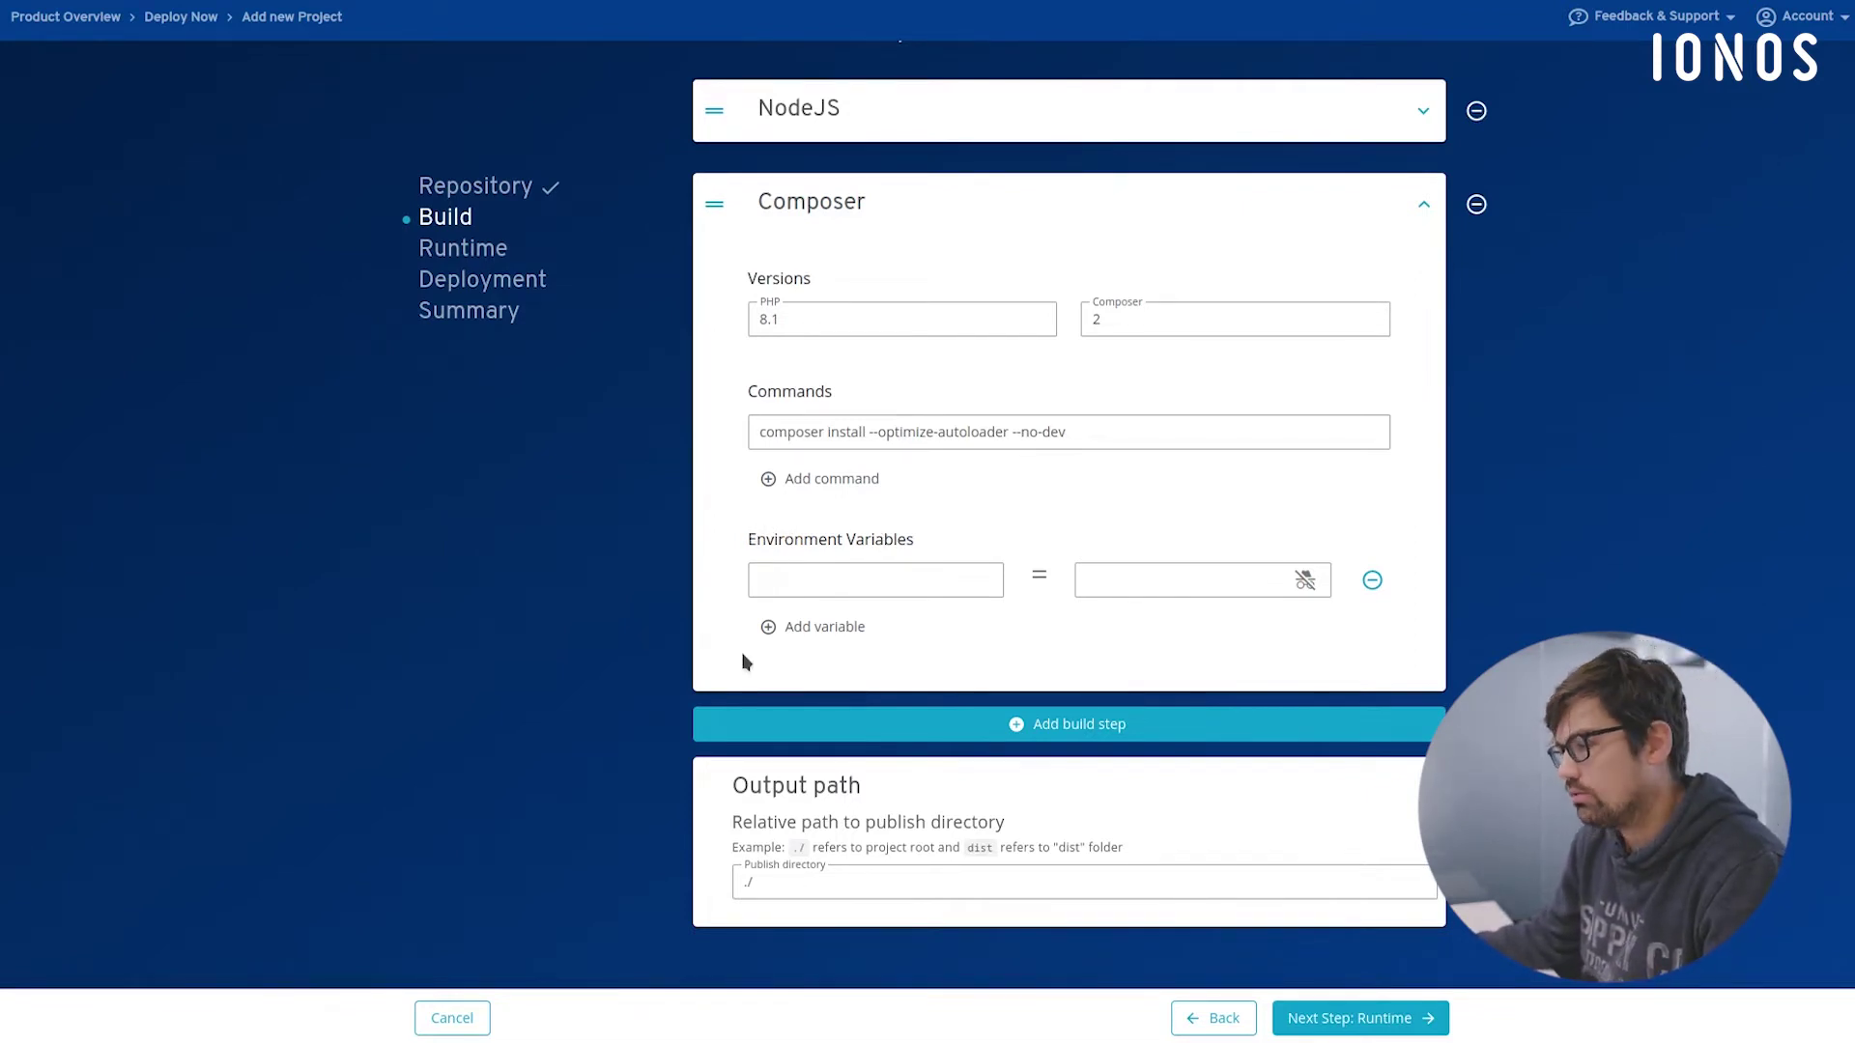
{"action": "left_click", "coordinate": [983, 727]}
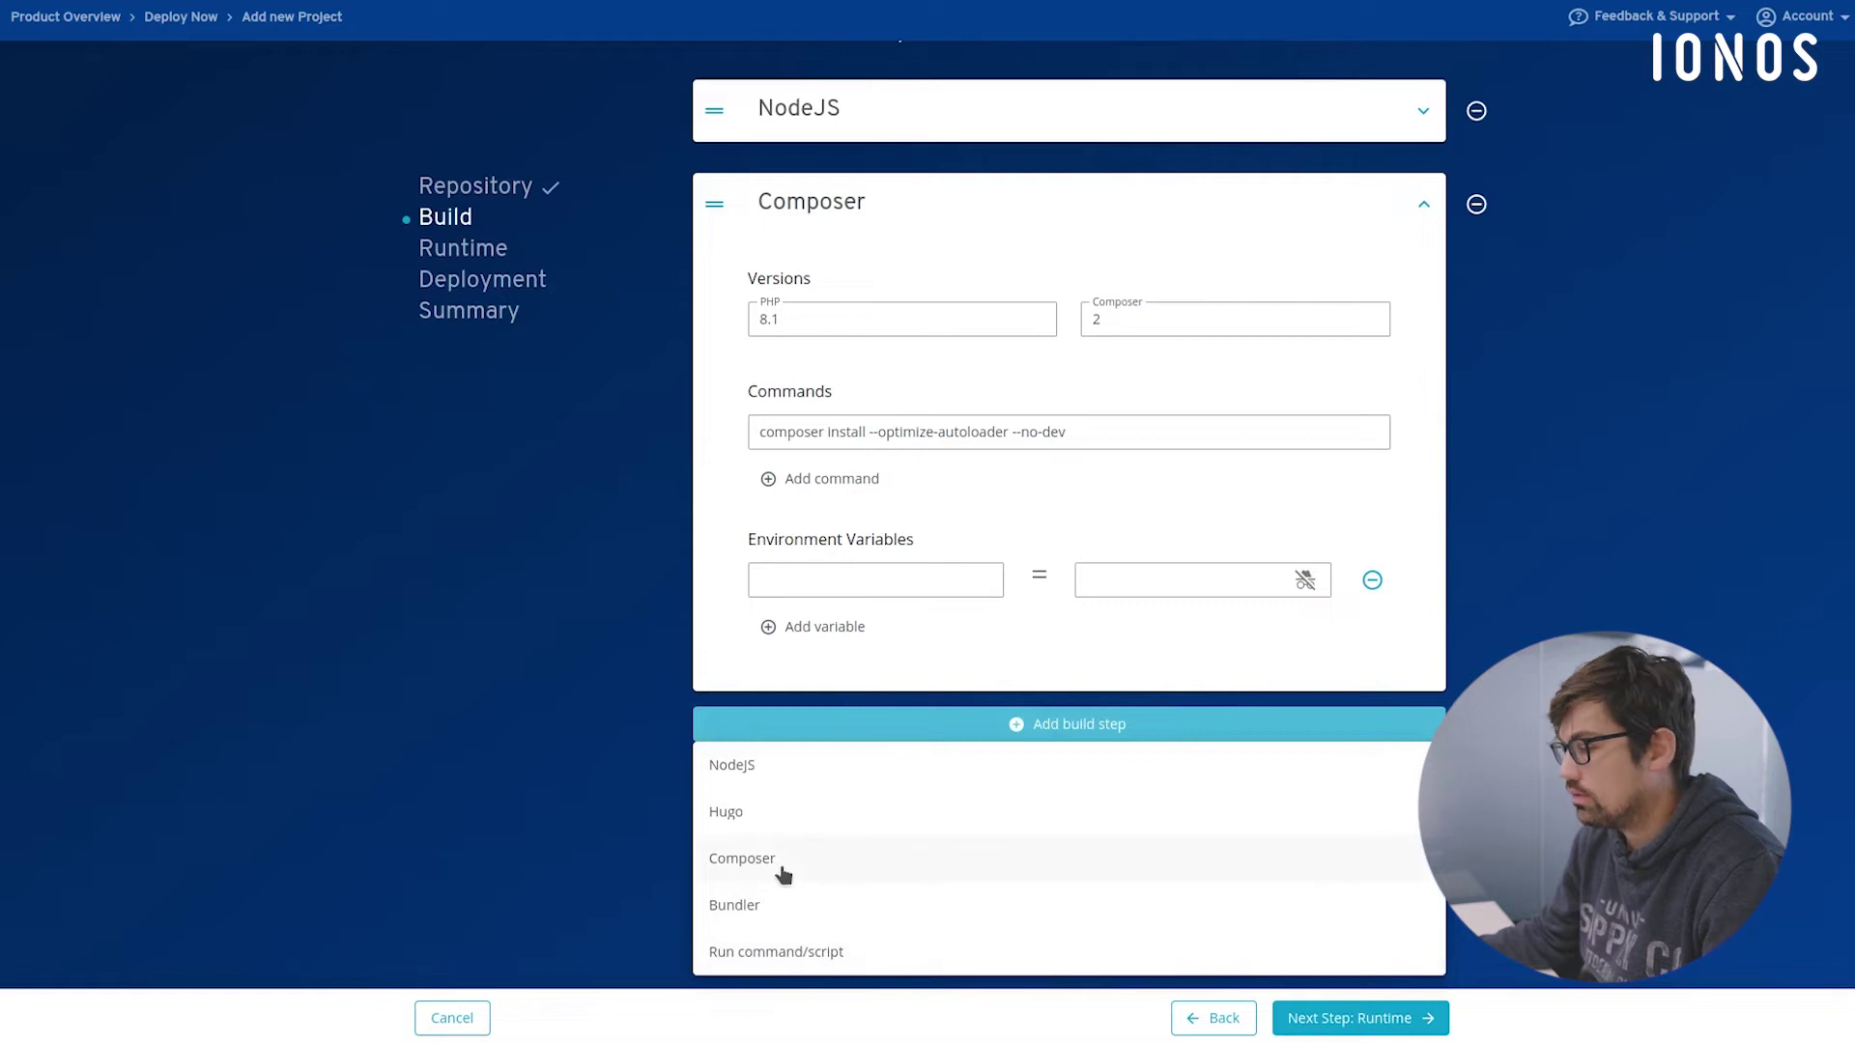
{"action": "left_click", "coordinate": [1031, 727]}
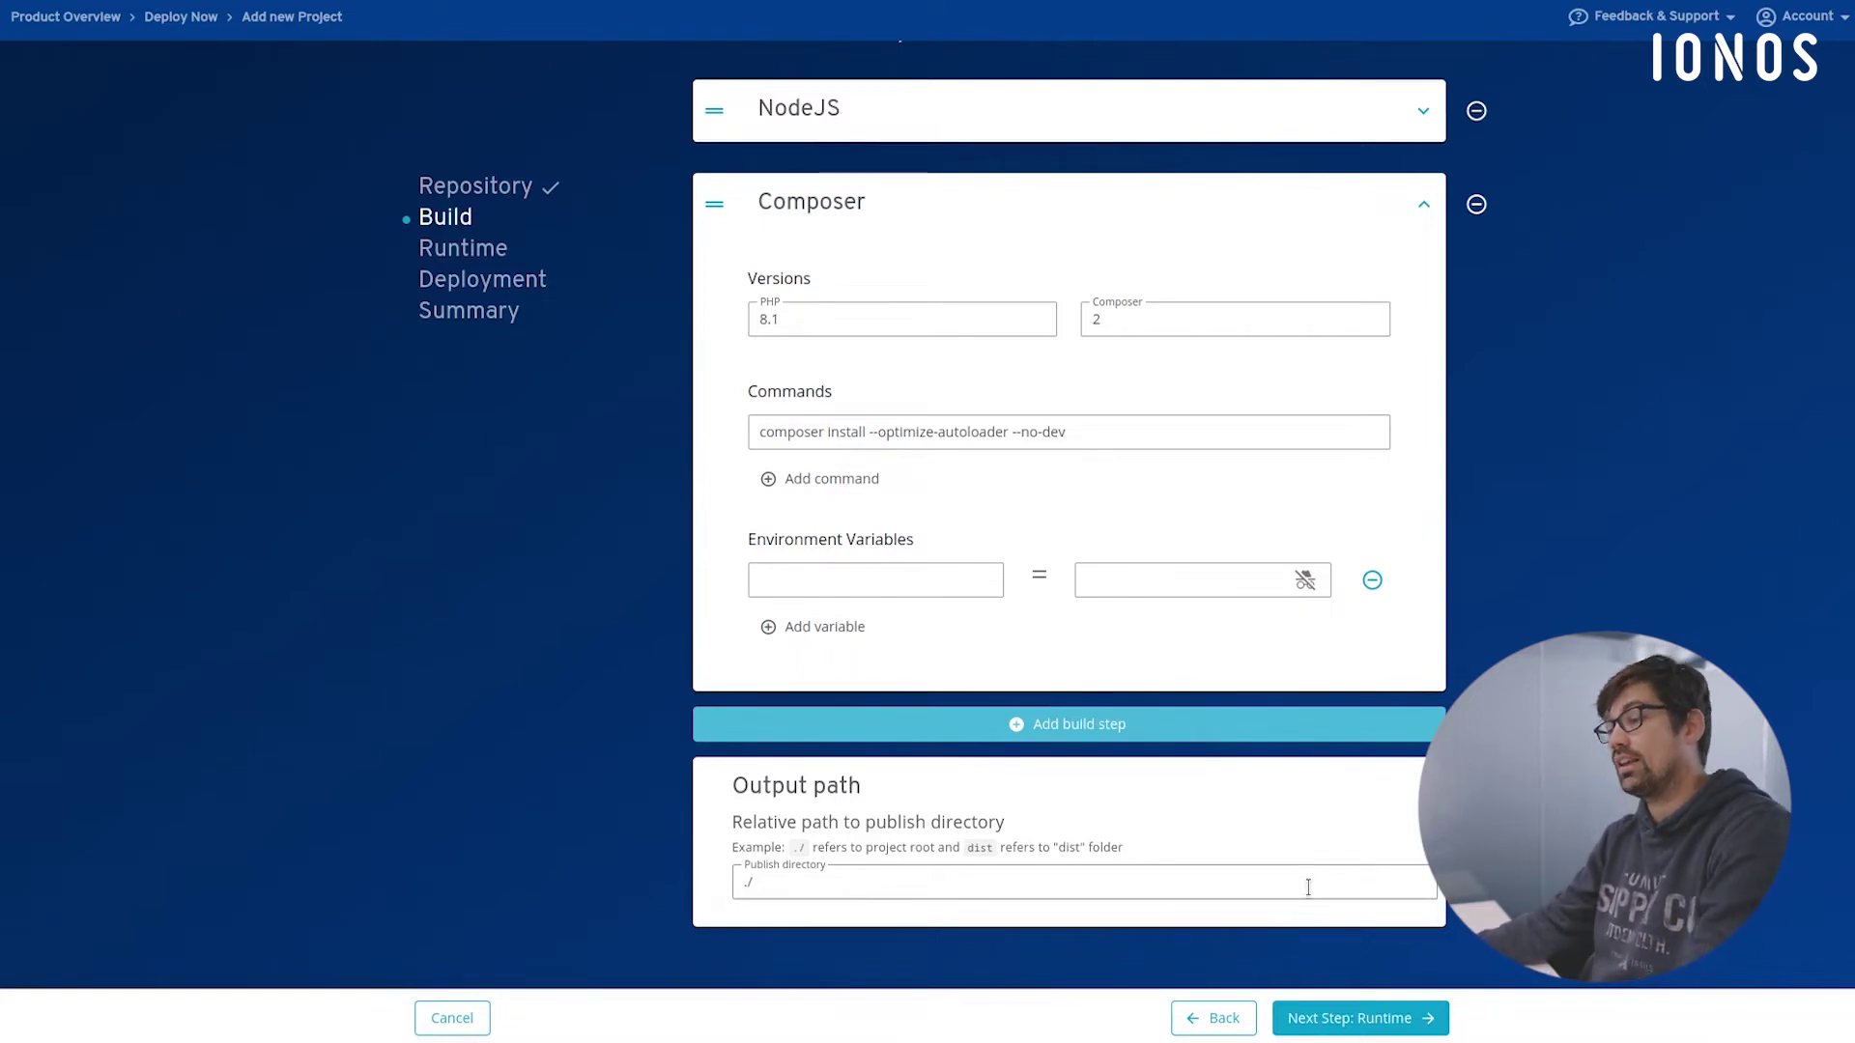
{"action": "left_click", "coordinate": [1377, 1017]}
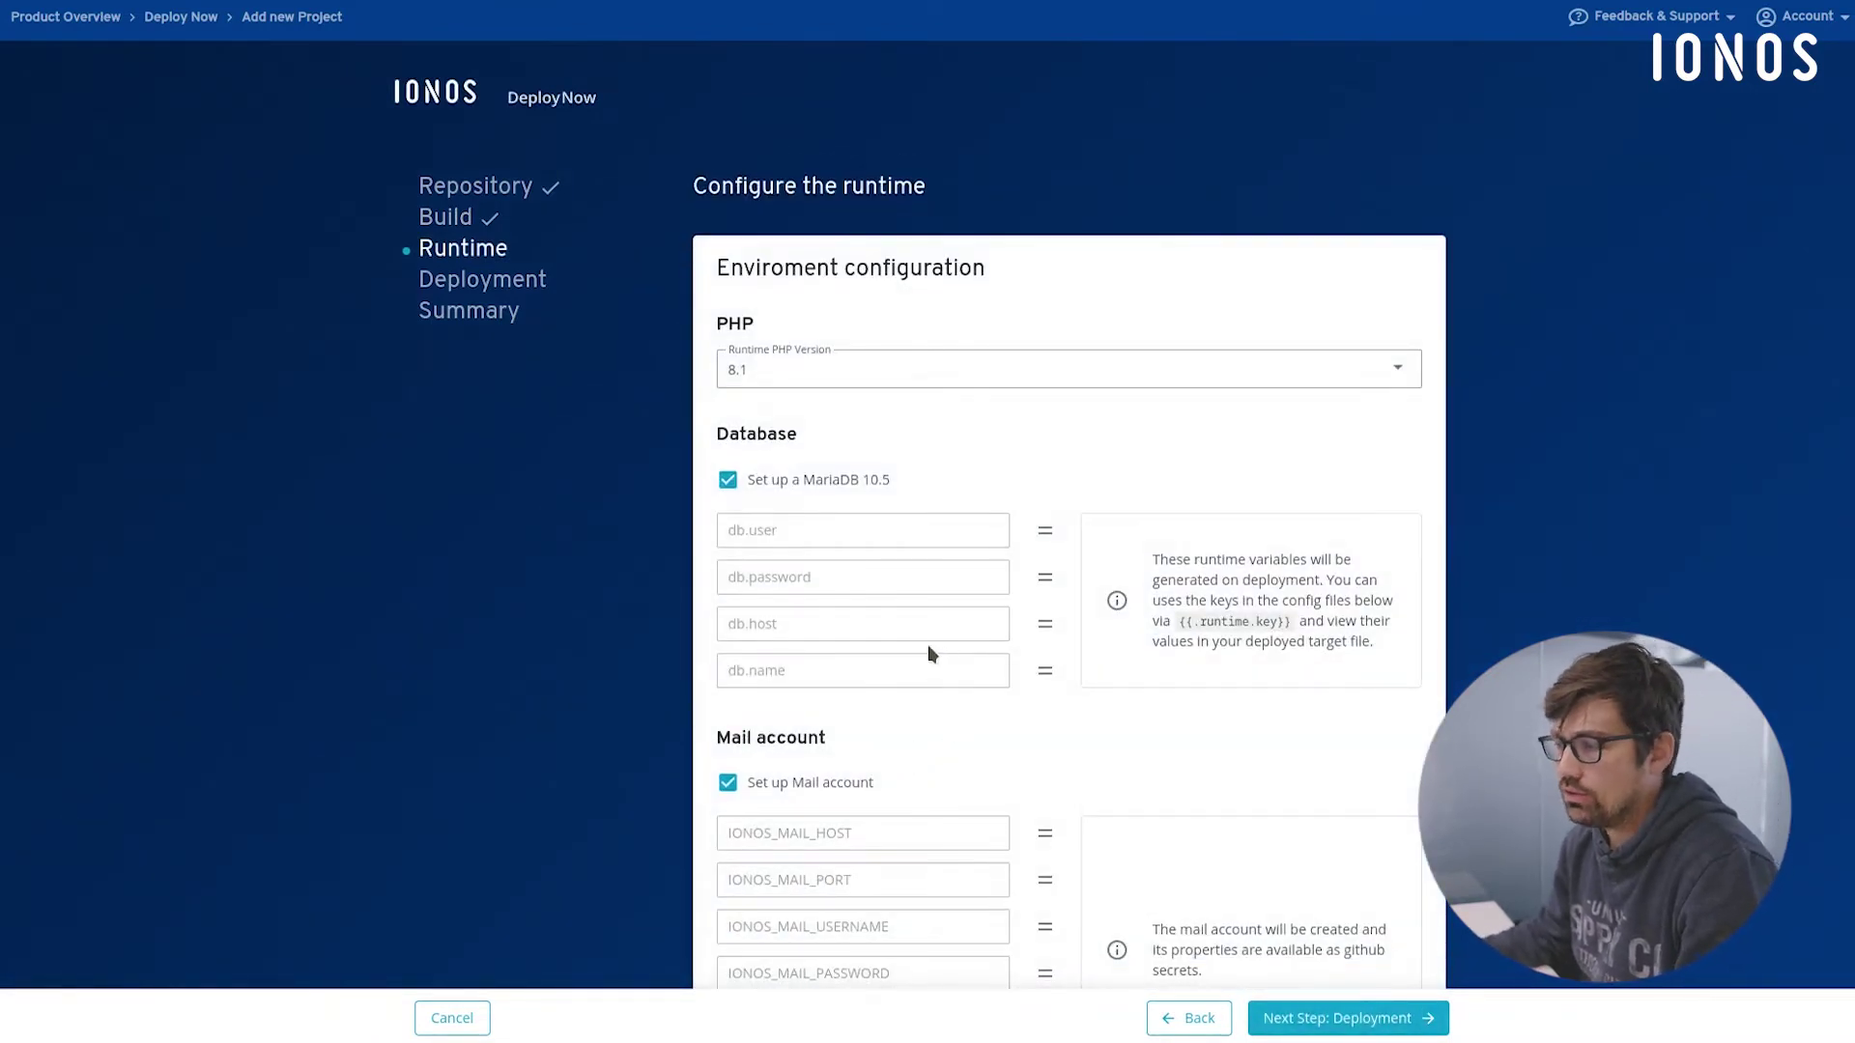
Compare the Composer build step's PHP version with the runtime PHP version in the environment configuration
{"action": "left_click", "coordinate": [461, 226]}
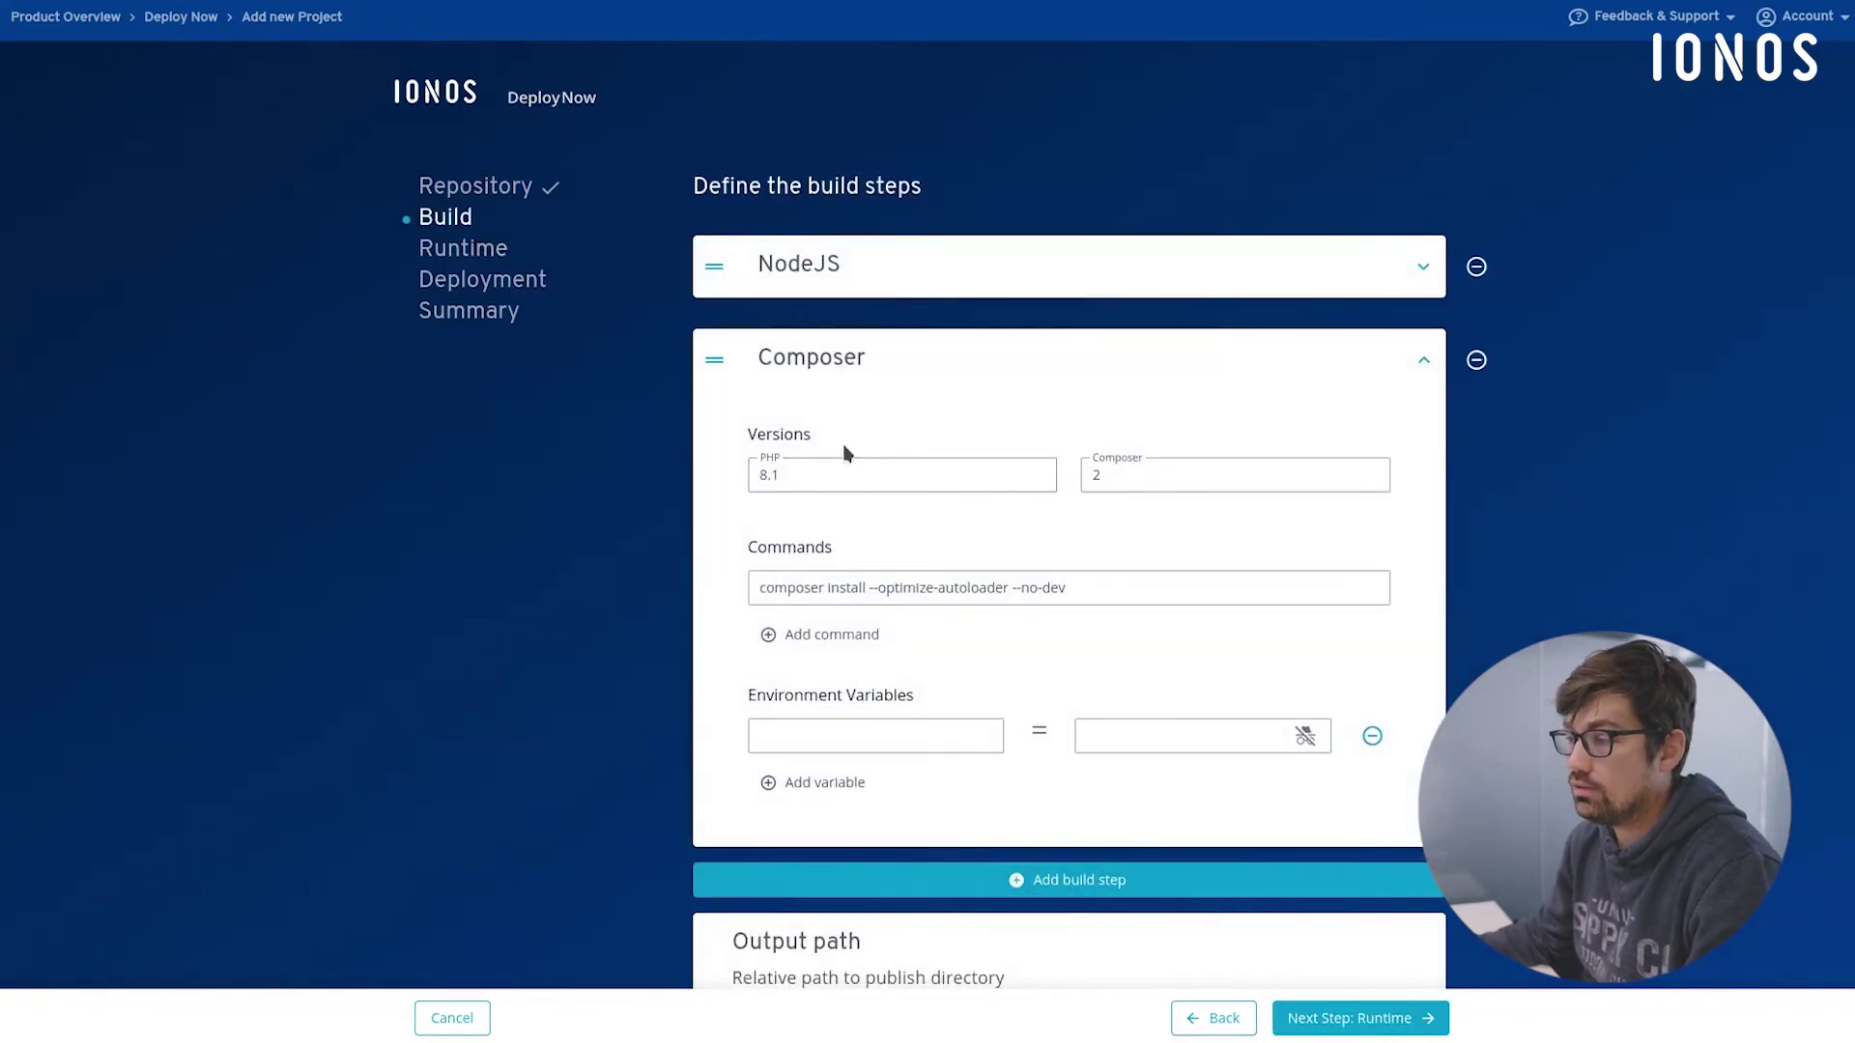
{"action": "left_click", "coordinate": [452, 253]}
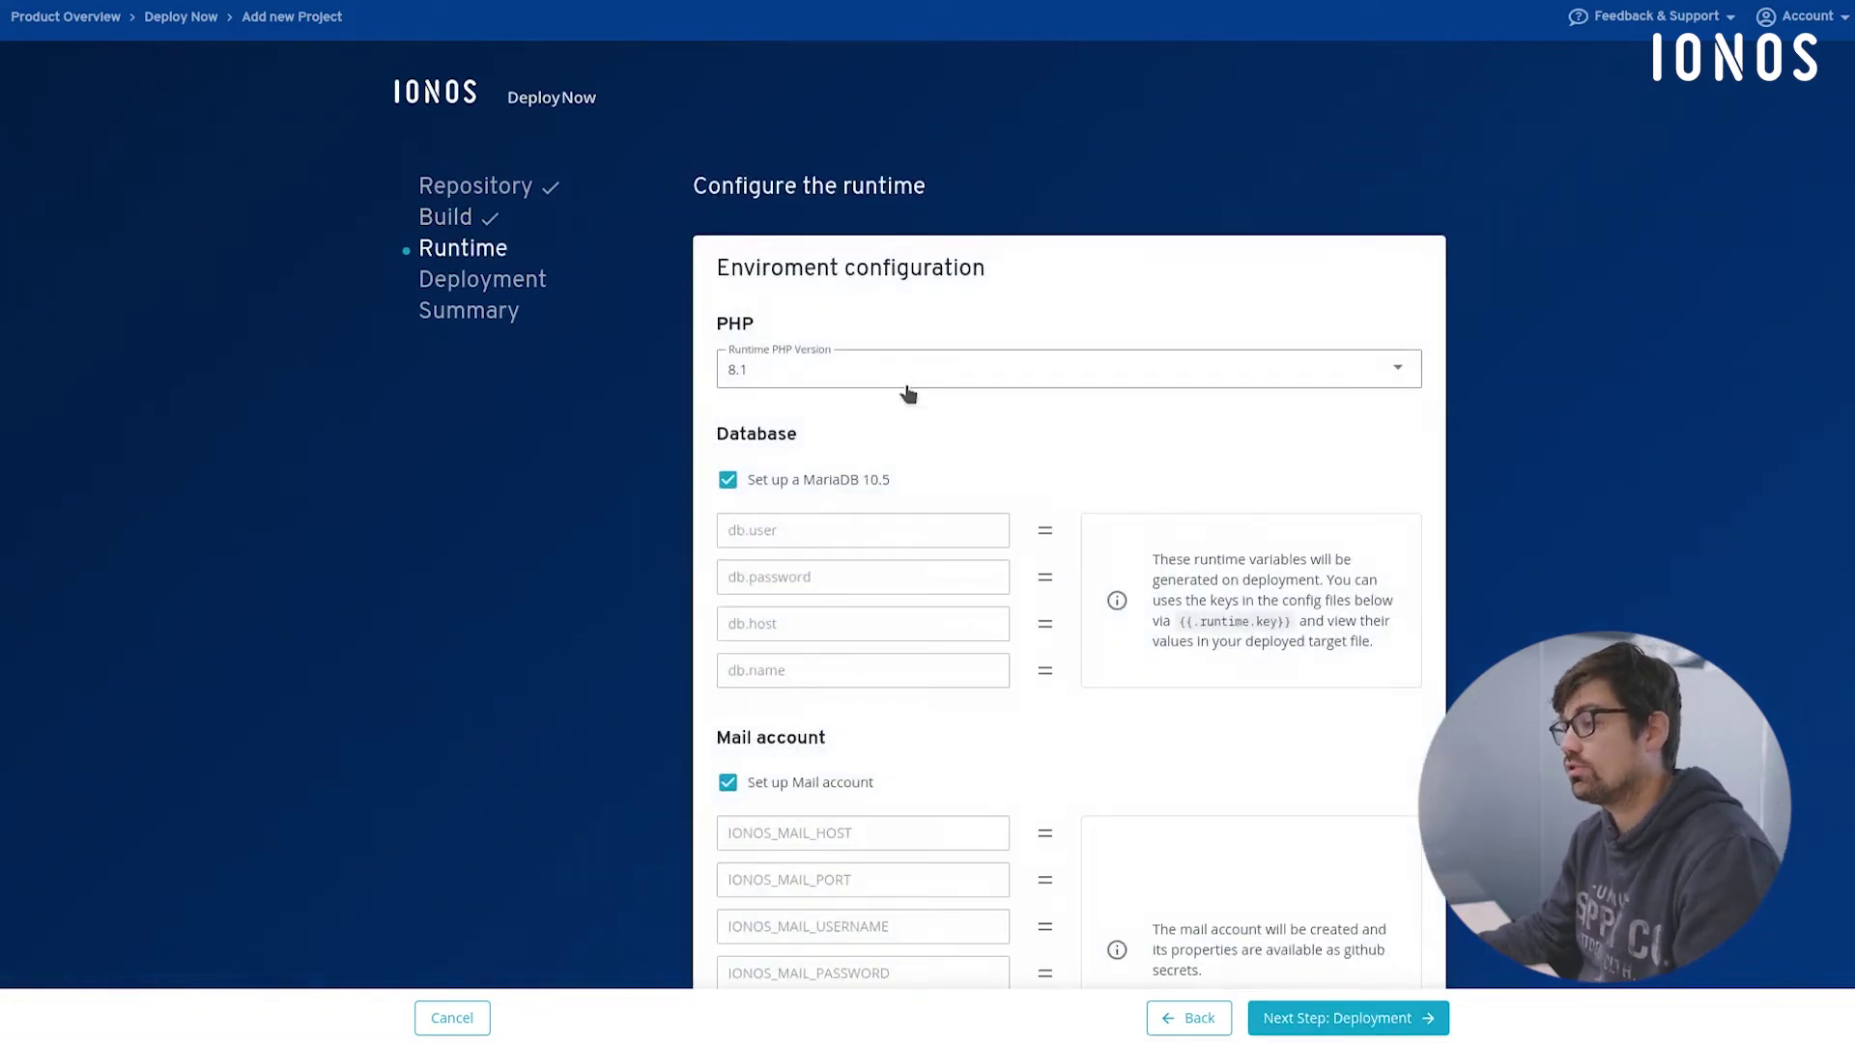
{"action": "scroll", "coordinate": [908, 392], "scroll_direction": "down", "scroll_amount": 2}
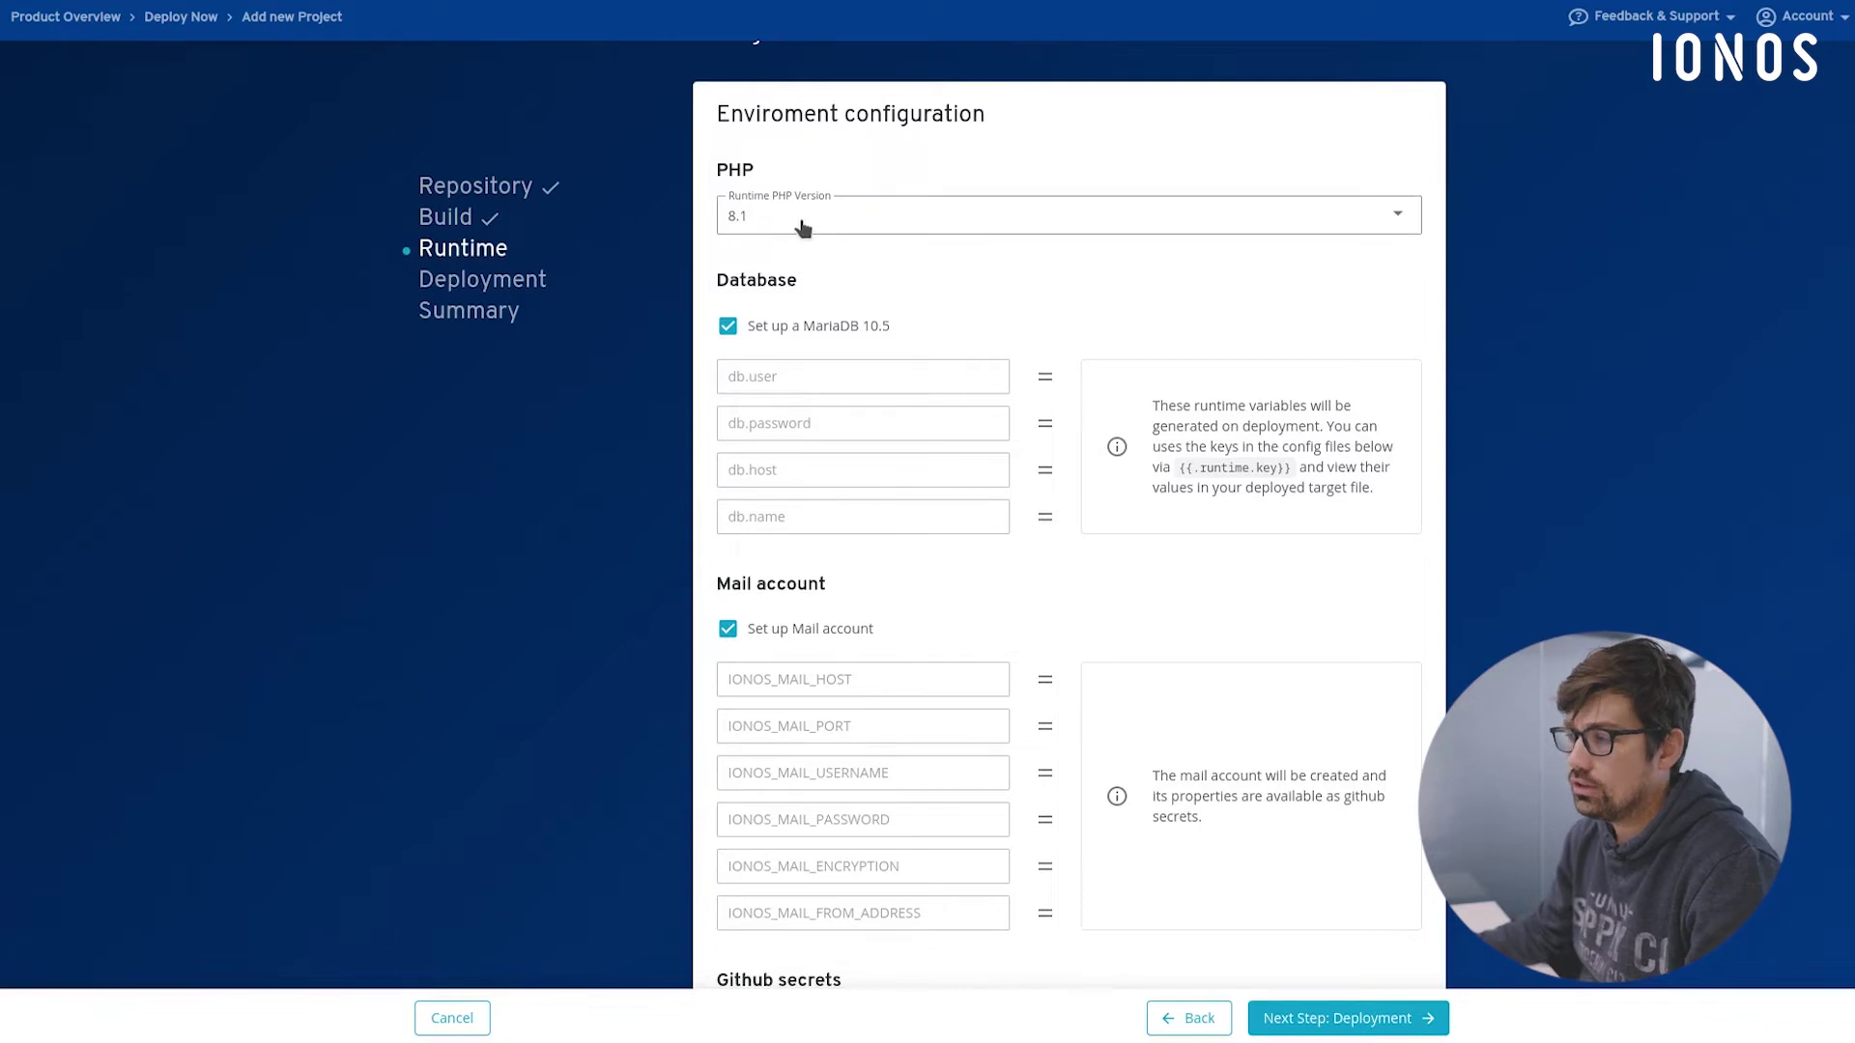
{"action": "scroll", "coordinate": [915, 288], "scroll_direction": "down", "scroll_amount": 1}
{"action": "scroll", "coordinate": [915, 288], "scroll_direction": "down", "scroll_amount": 1}
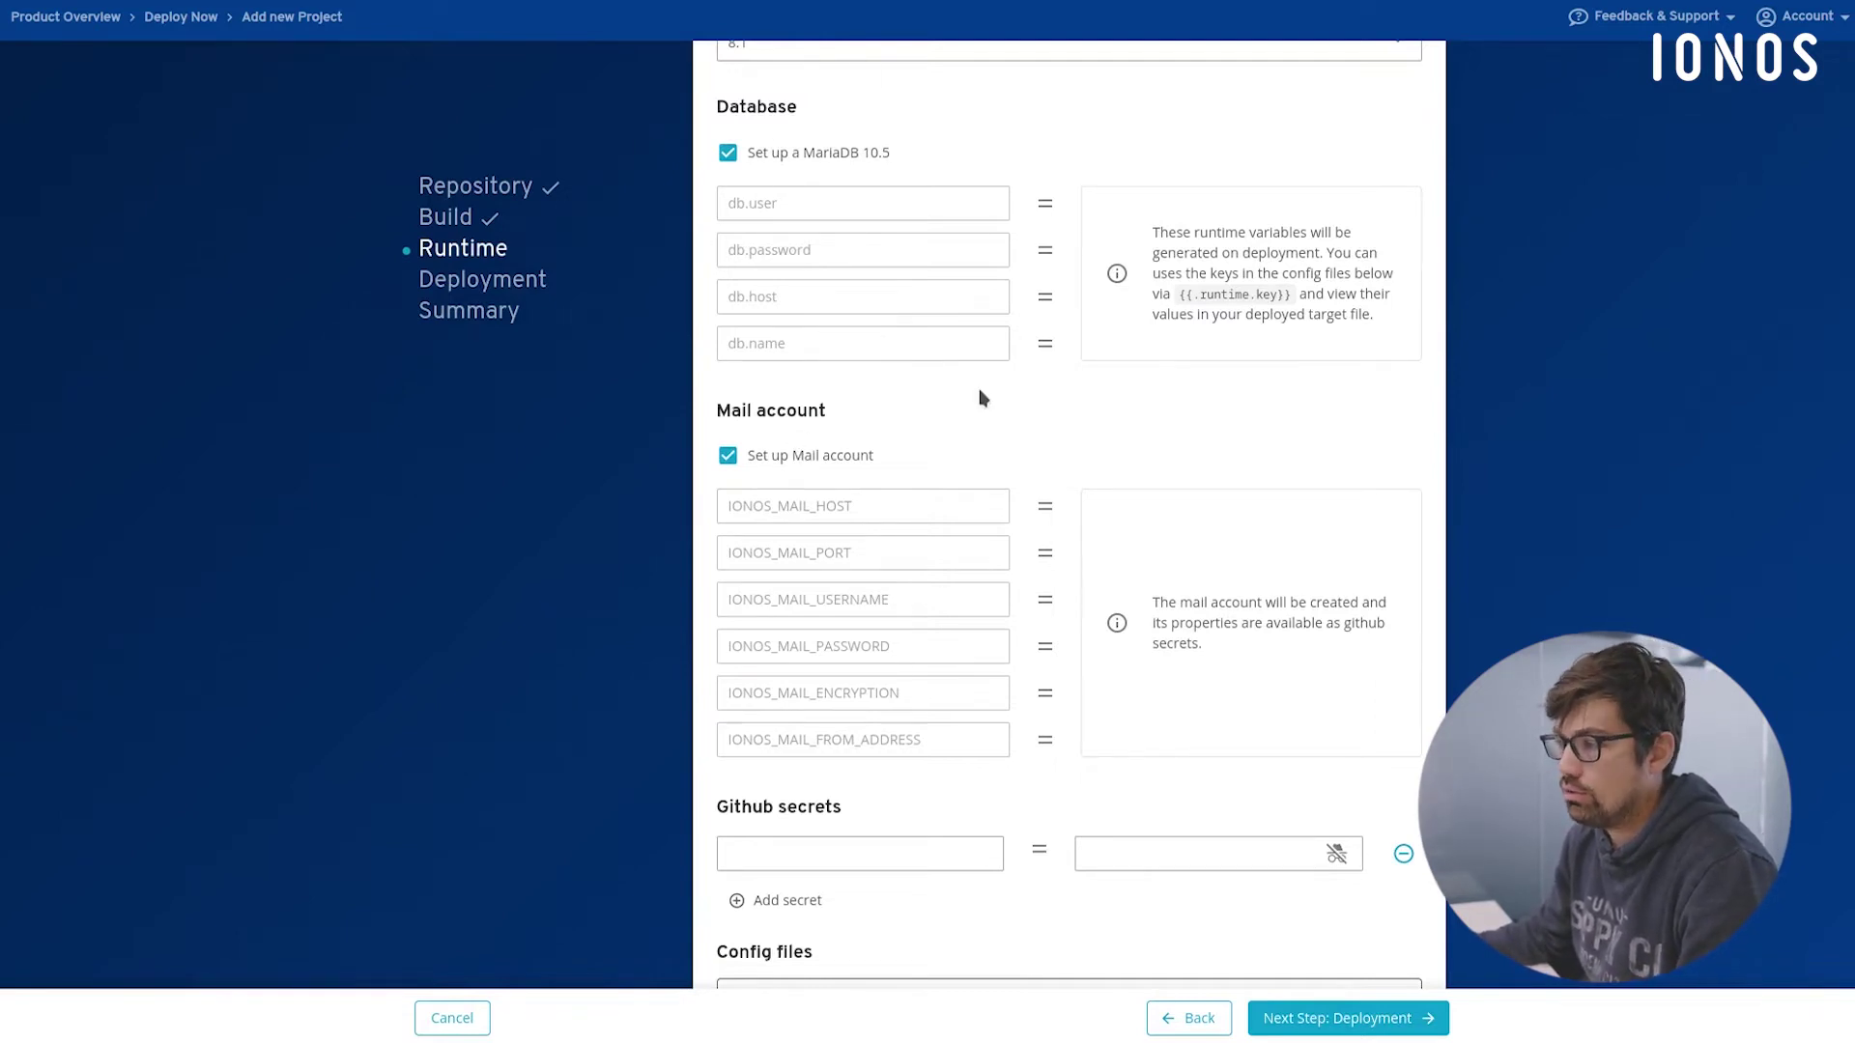
Examine the runtime's MariaDB and mail account options, GitHub secrets, and the .env config file's path and content
{"action": "left_click", "coordinate": [774, 155]}
{"action": "left_click", "coordinate": [776, 154]}
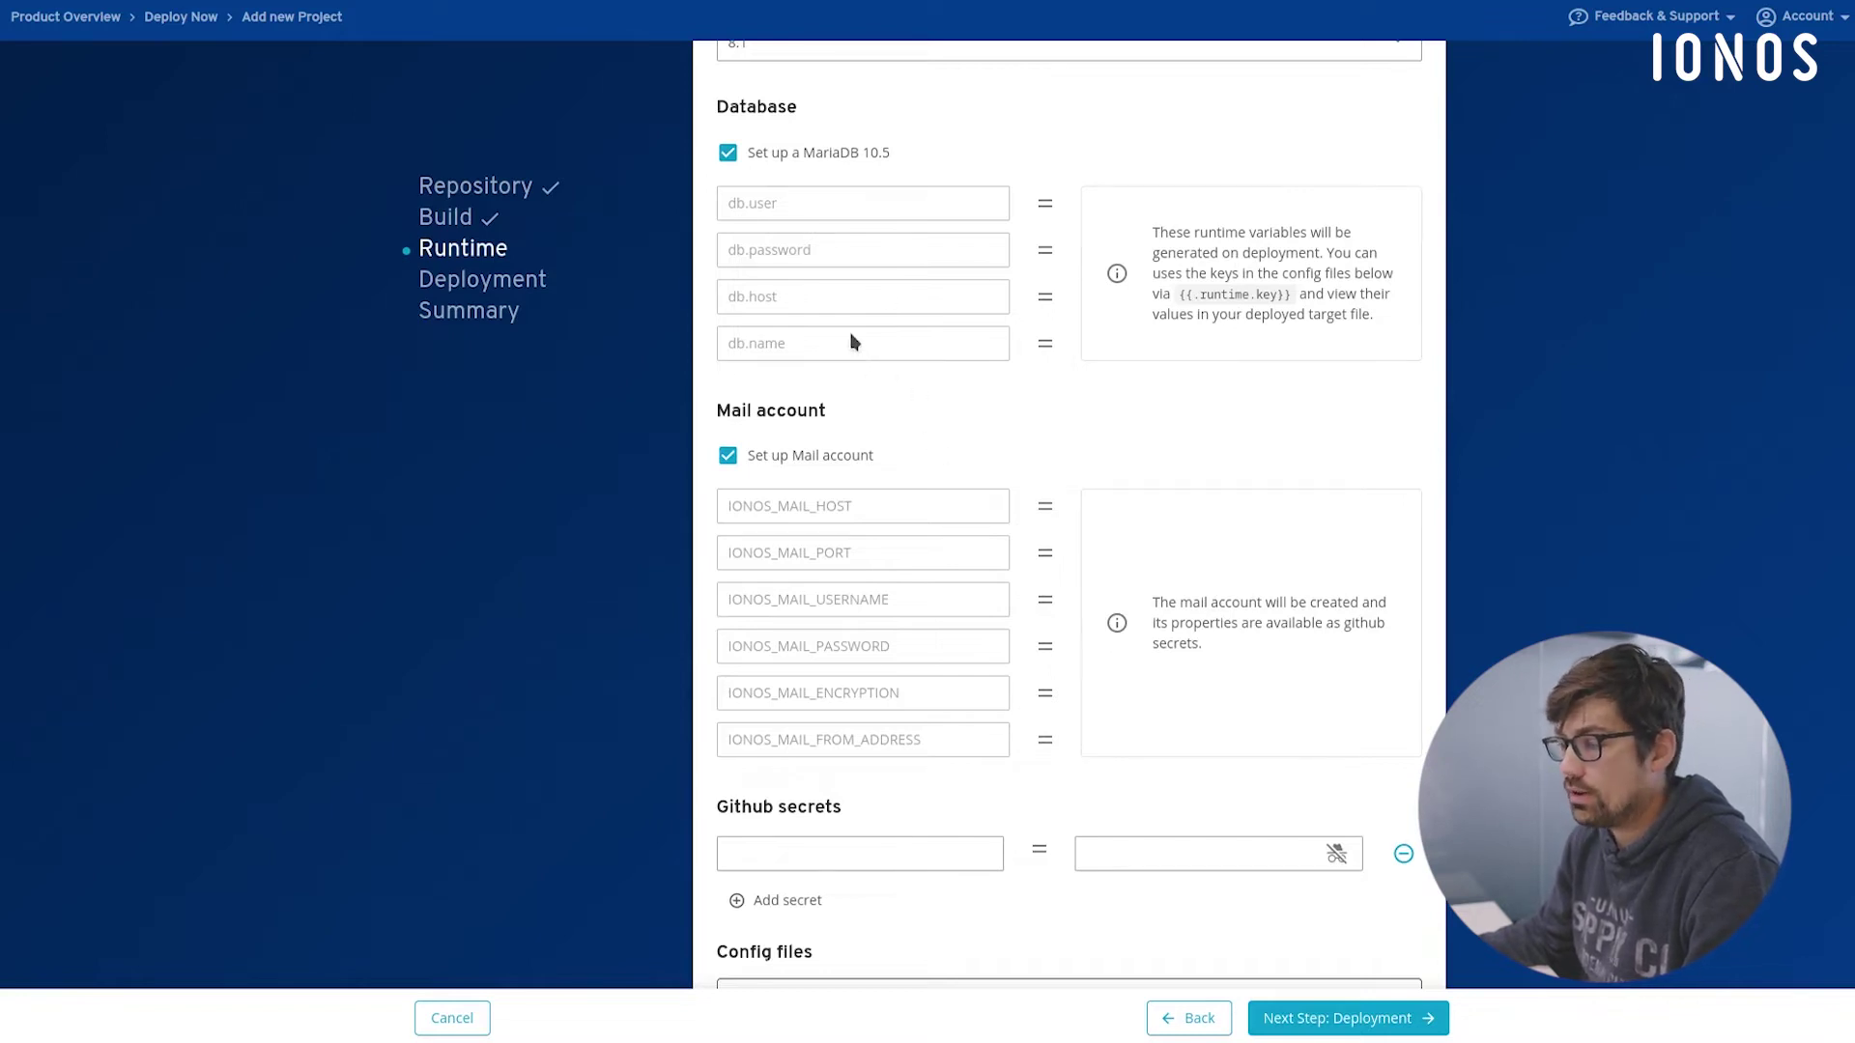
{"action": "scroll", "coordinate": [1004, 548], "scroll_direction": "down", "scroll_amount": 2}
{"action": "scroll", "coordinate": [1014, 551], "scroll_direction": "down", "scroll_amount": 4}
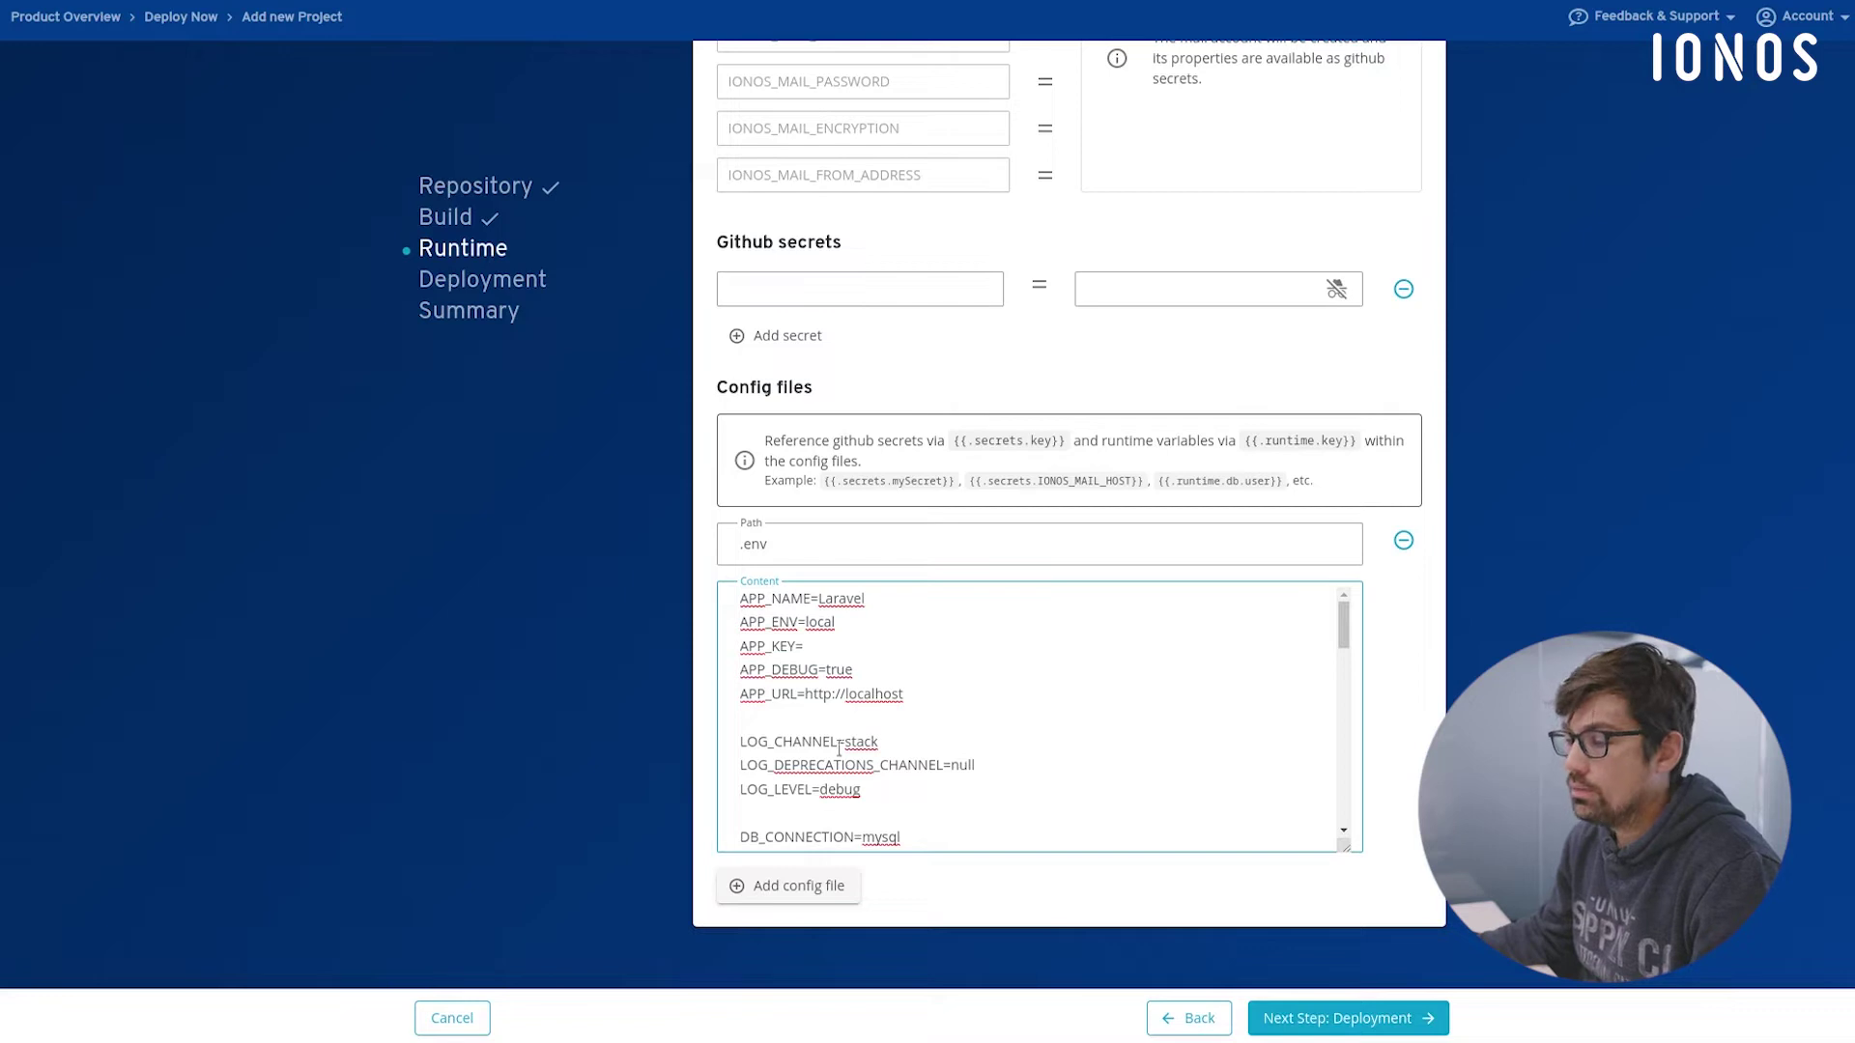
{"action": "left_click", "coordinate": [776, 545]}
{"action": "double_click", "coordinate": [776, 545]}
{"action": "left_click", "coordinate": [779, 538]}
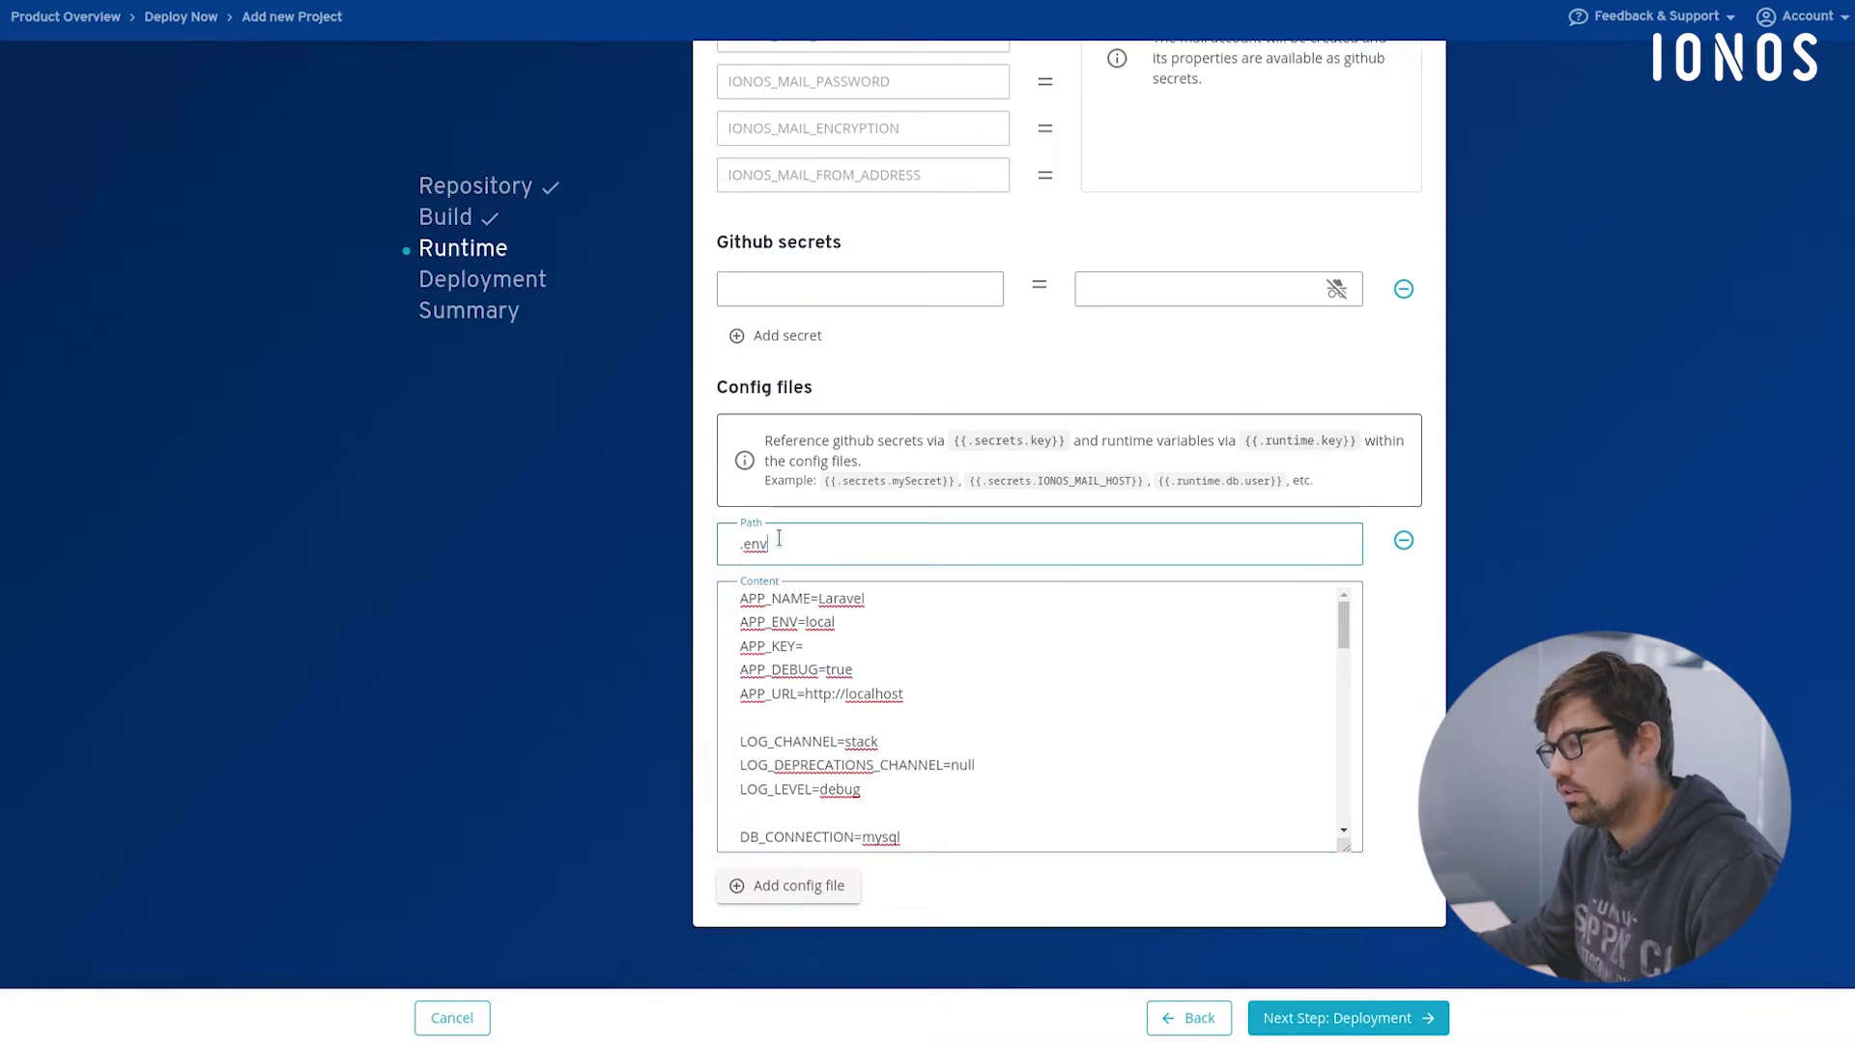
Set APP_NAME to Confetti4Life in the .env config file content
{"action": "left_click", "coordinate": [839, 600]}
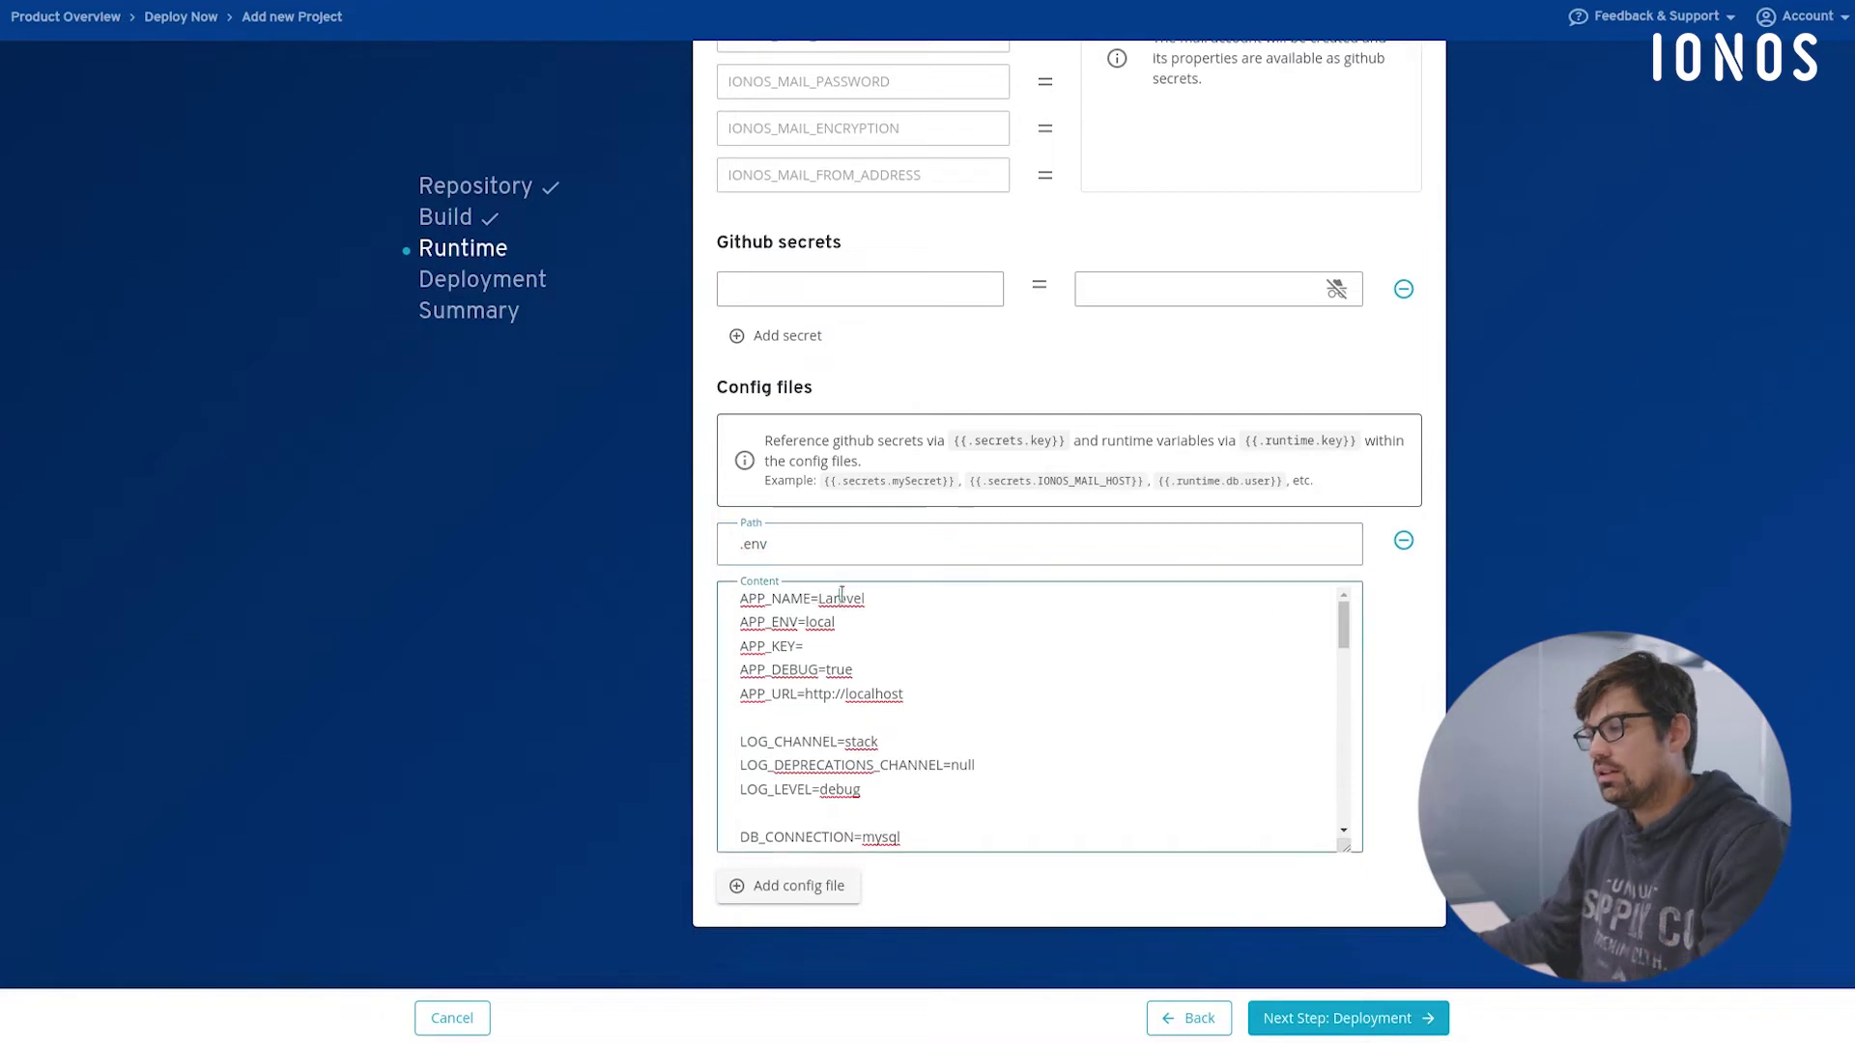
{"action": "scroll", "coordinate": [992, 640], "scroll_direction": "down", "scroll_amount": 2}
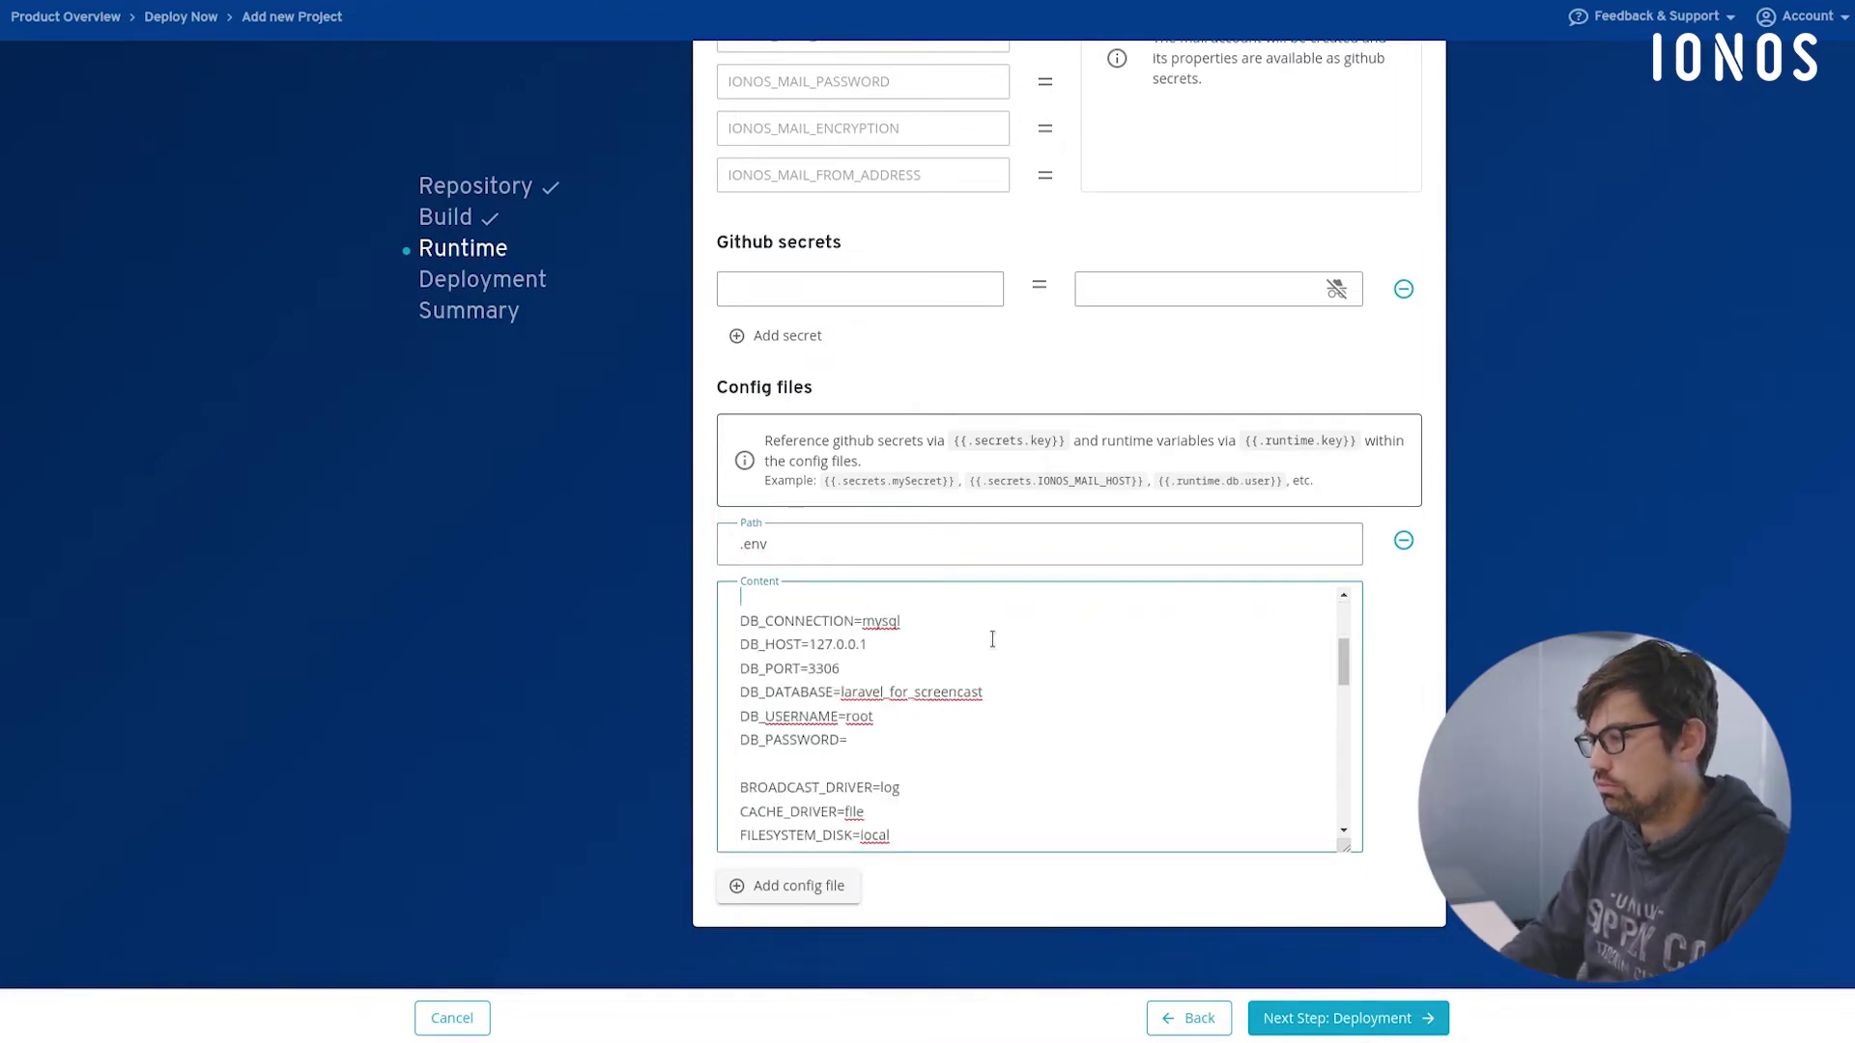
{"action": "scroll", "coordinate": [992, 639], "scroll_direction": "up", "scroll_amount": 2}
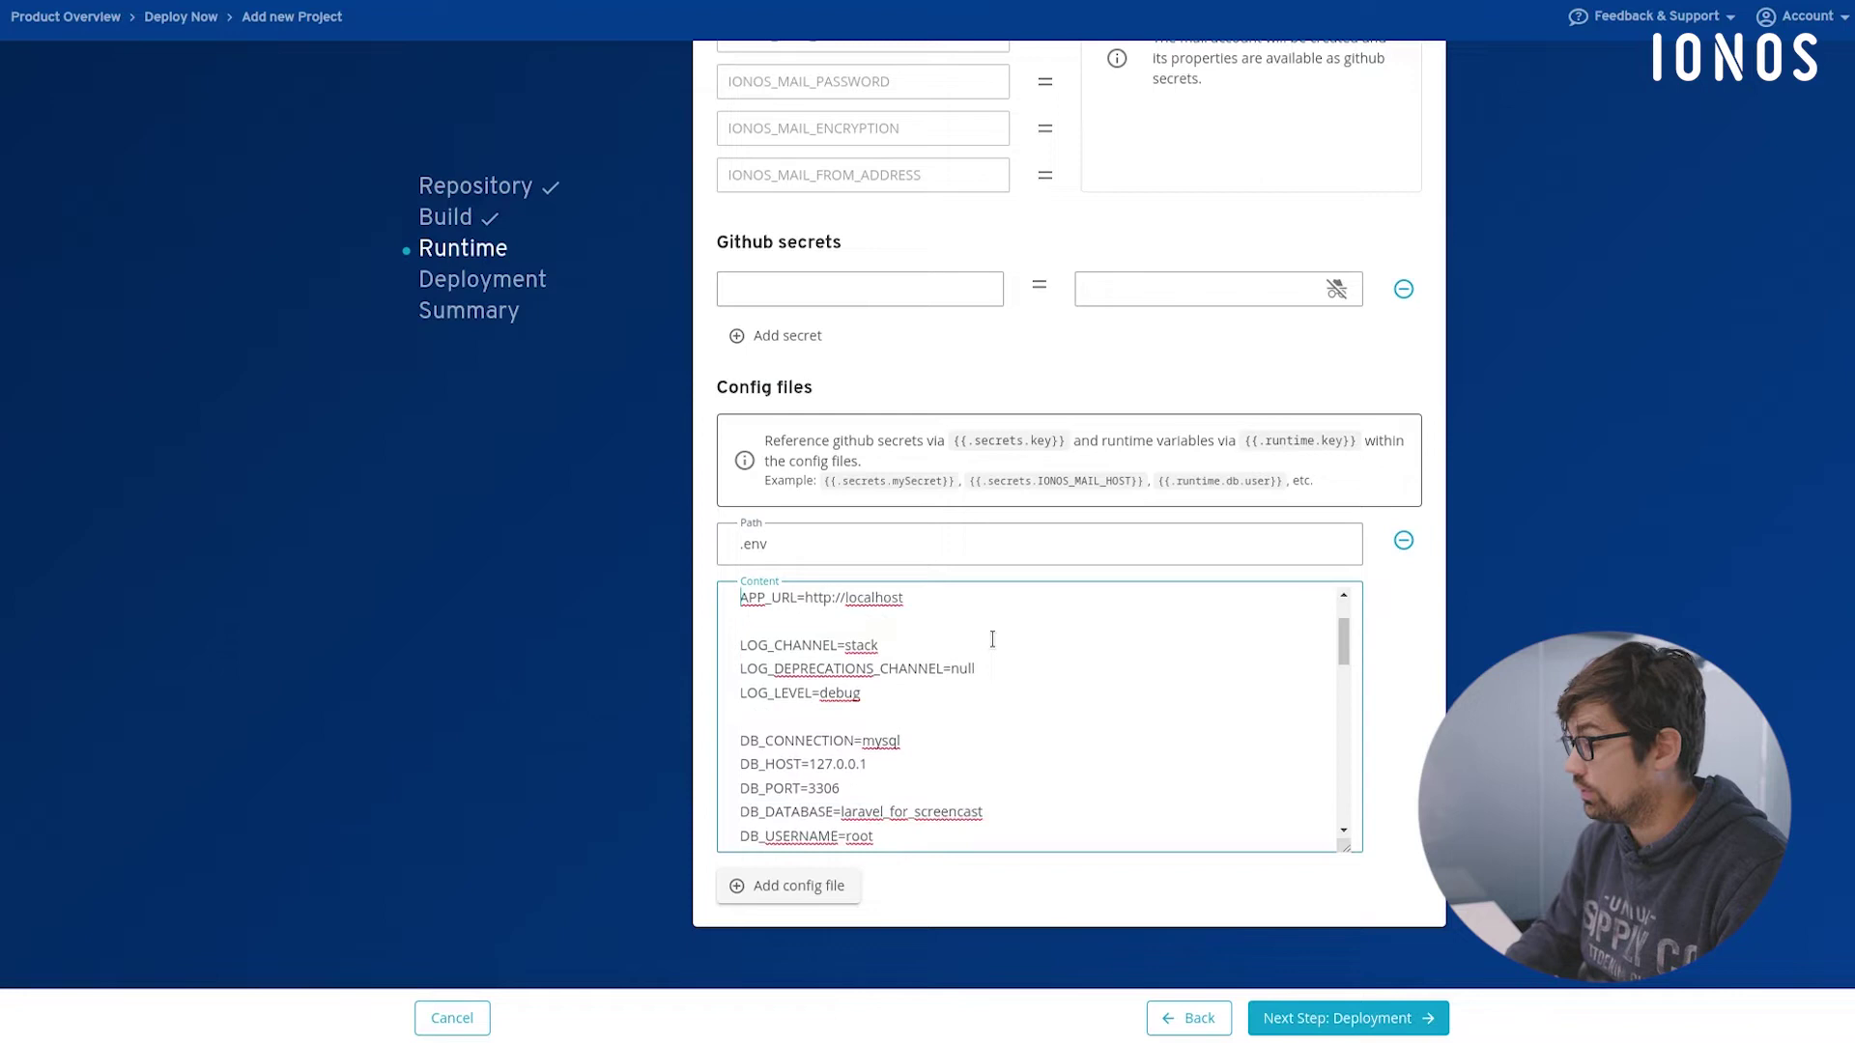
{"action": "key", "text": "BackSpace"}
{"action": "key", "text": "BackSpace"}
{"action": "key", "text": "BackSpace"}
{"action": "key", "text": "BackSpace"}
{"action": "key", "text": "BackSpace"}
{"action": "key", "text": "BackSpace"}
{"action": "key", "text": "BackSpace"}
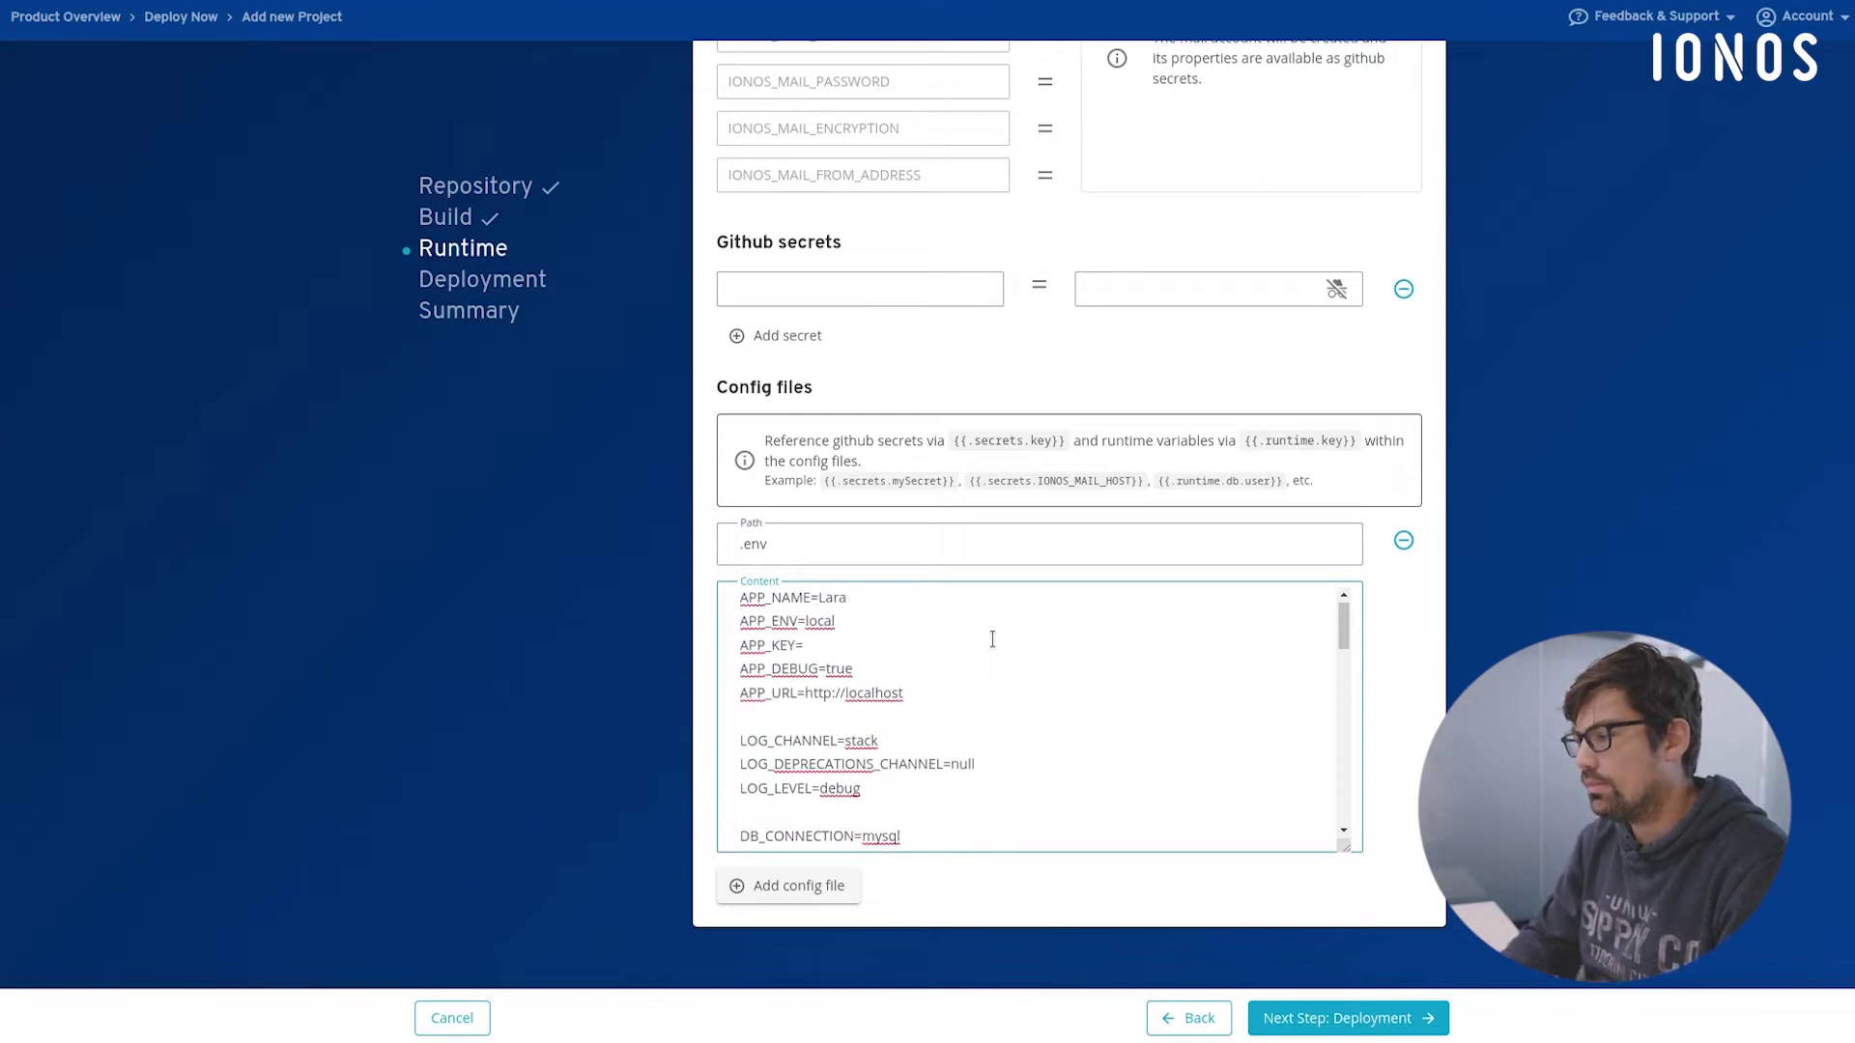
{"action": "type", "text": "Confetti4Life"}
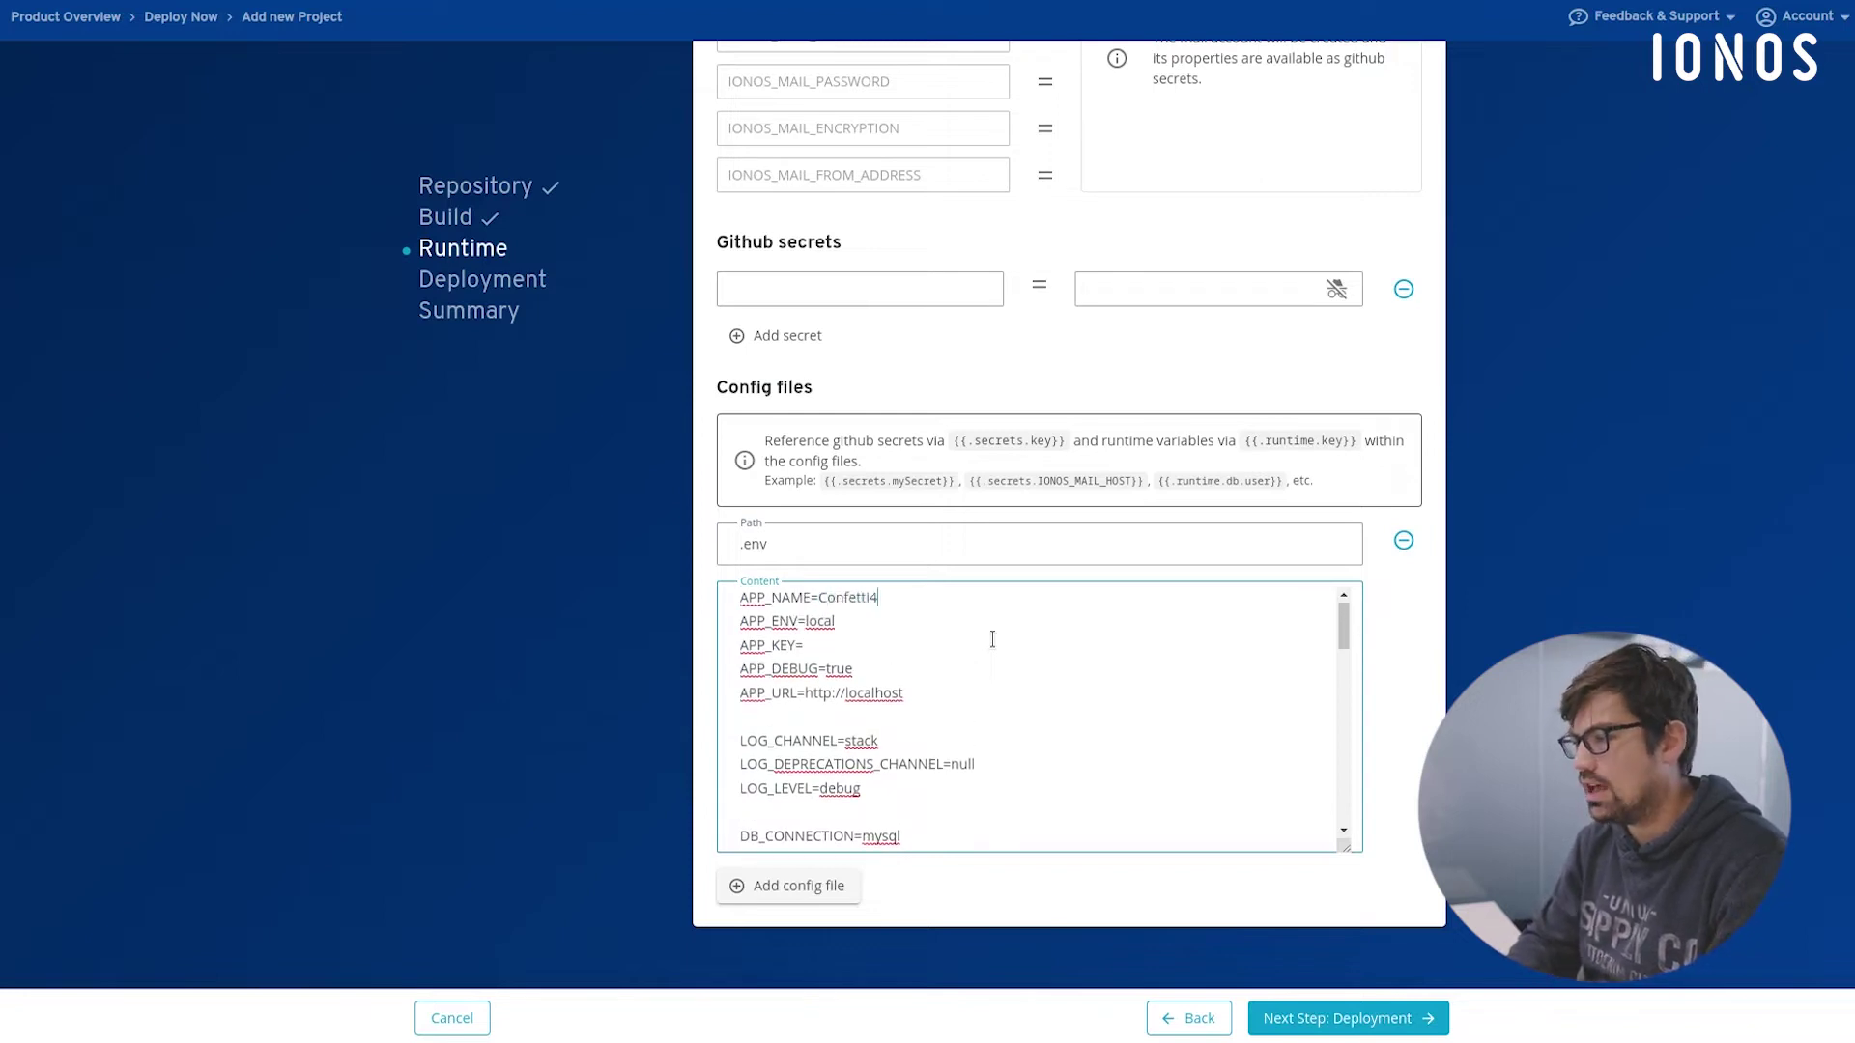
Set APP_ENV to production and APP_DEBUG to false in the .env config file content
{"action": "double_click", "coordinate": [823, 618]}
{"action": "type", "text": "production"}
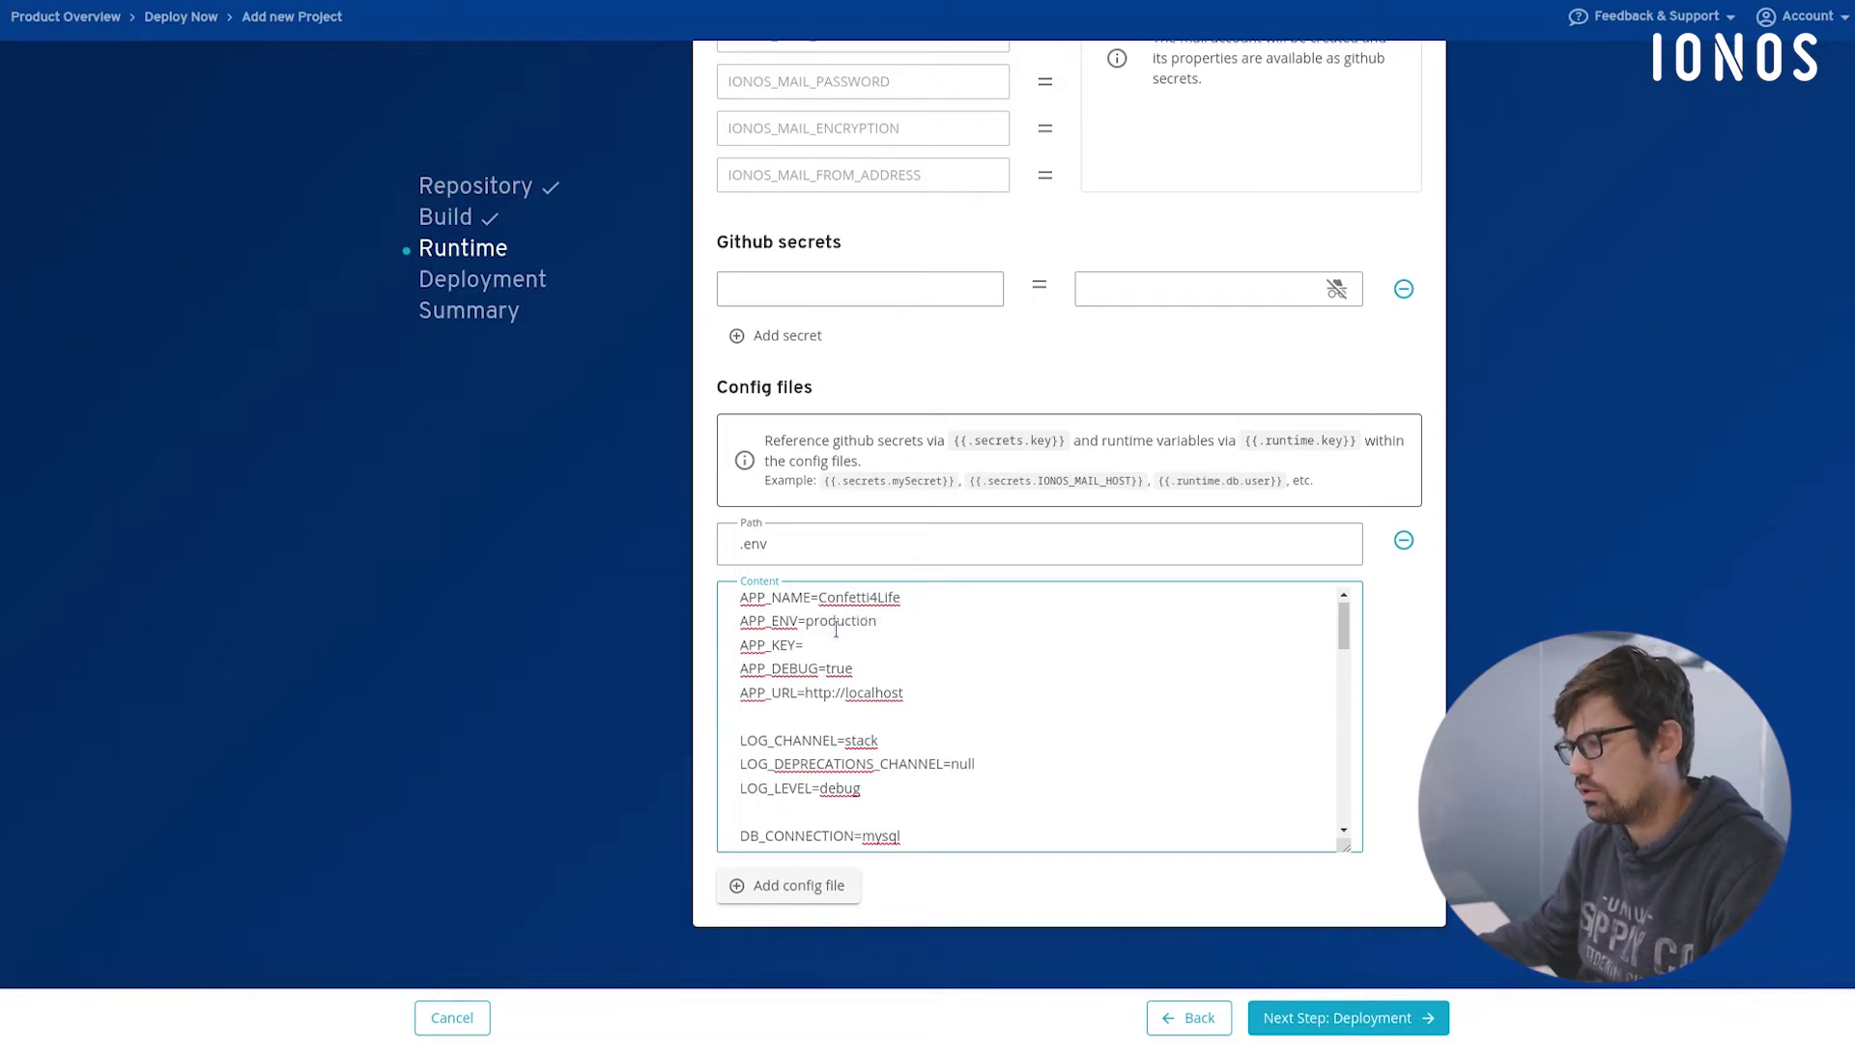
{"action": "double_click", "coordinate": [829, 668]}
{"action": "type", "text": "false"}
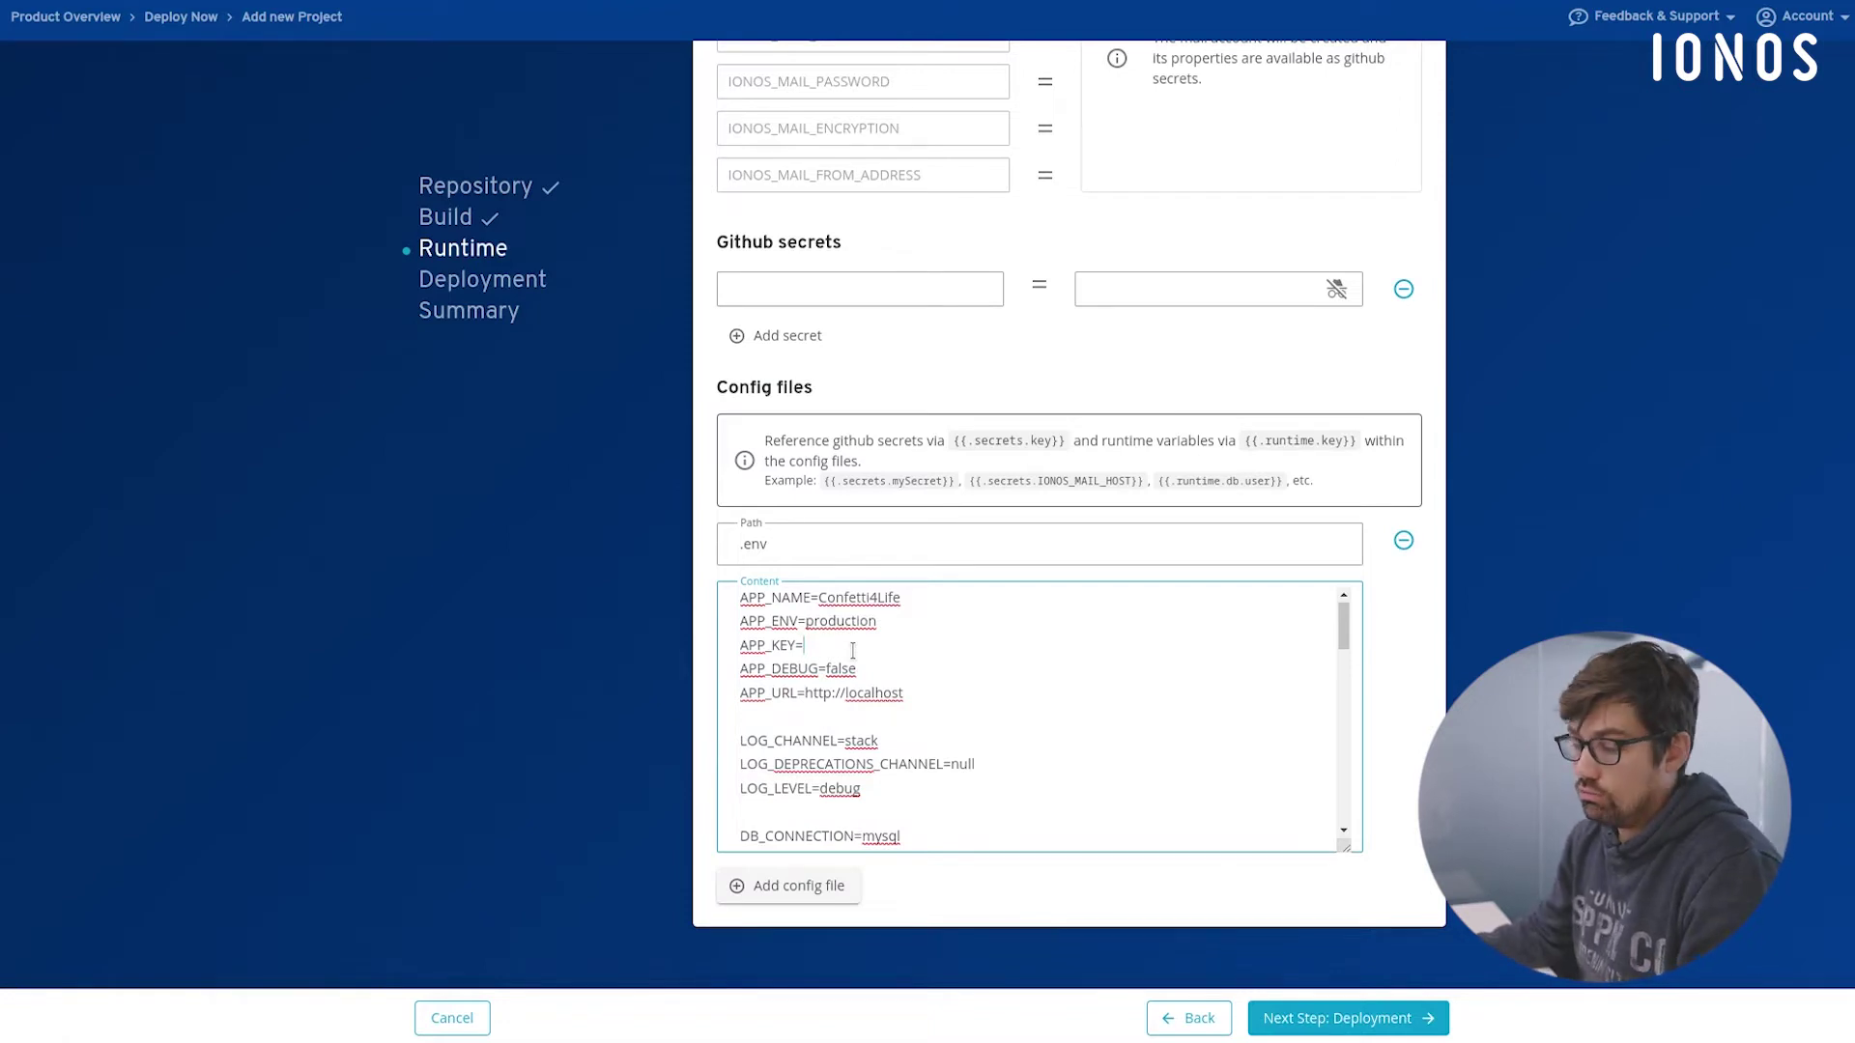
Switch to PhpStorm and start the project's Sail containers in the background with sail up -d
{"action": "left_click", "coordinate": [329, 1041]}
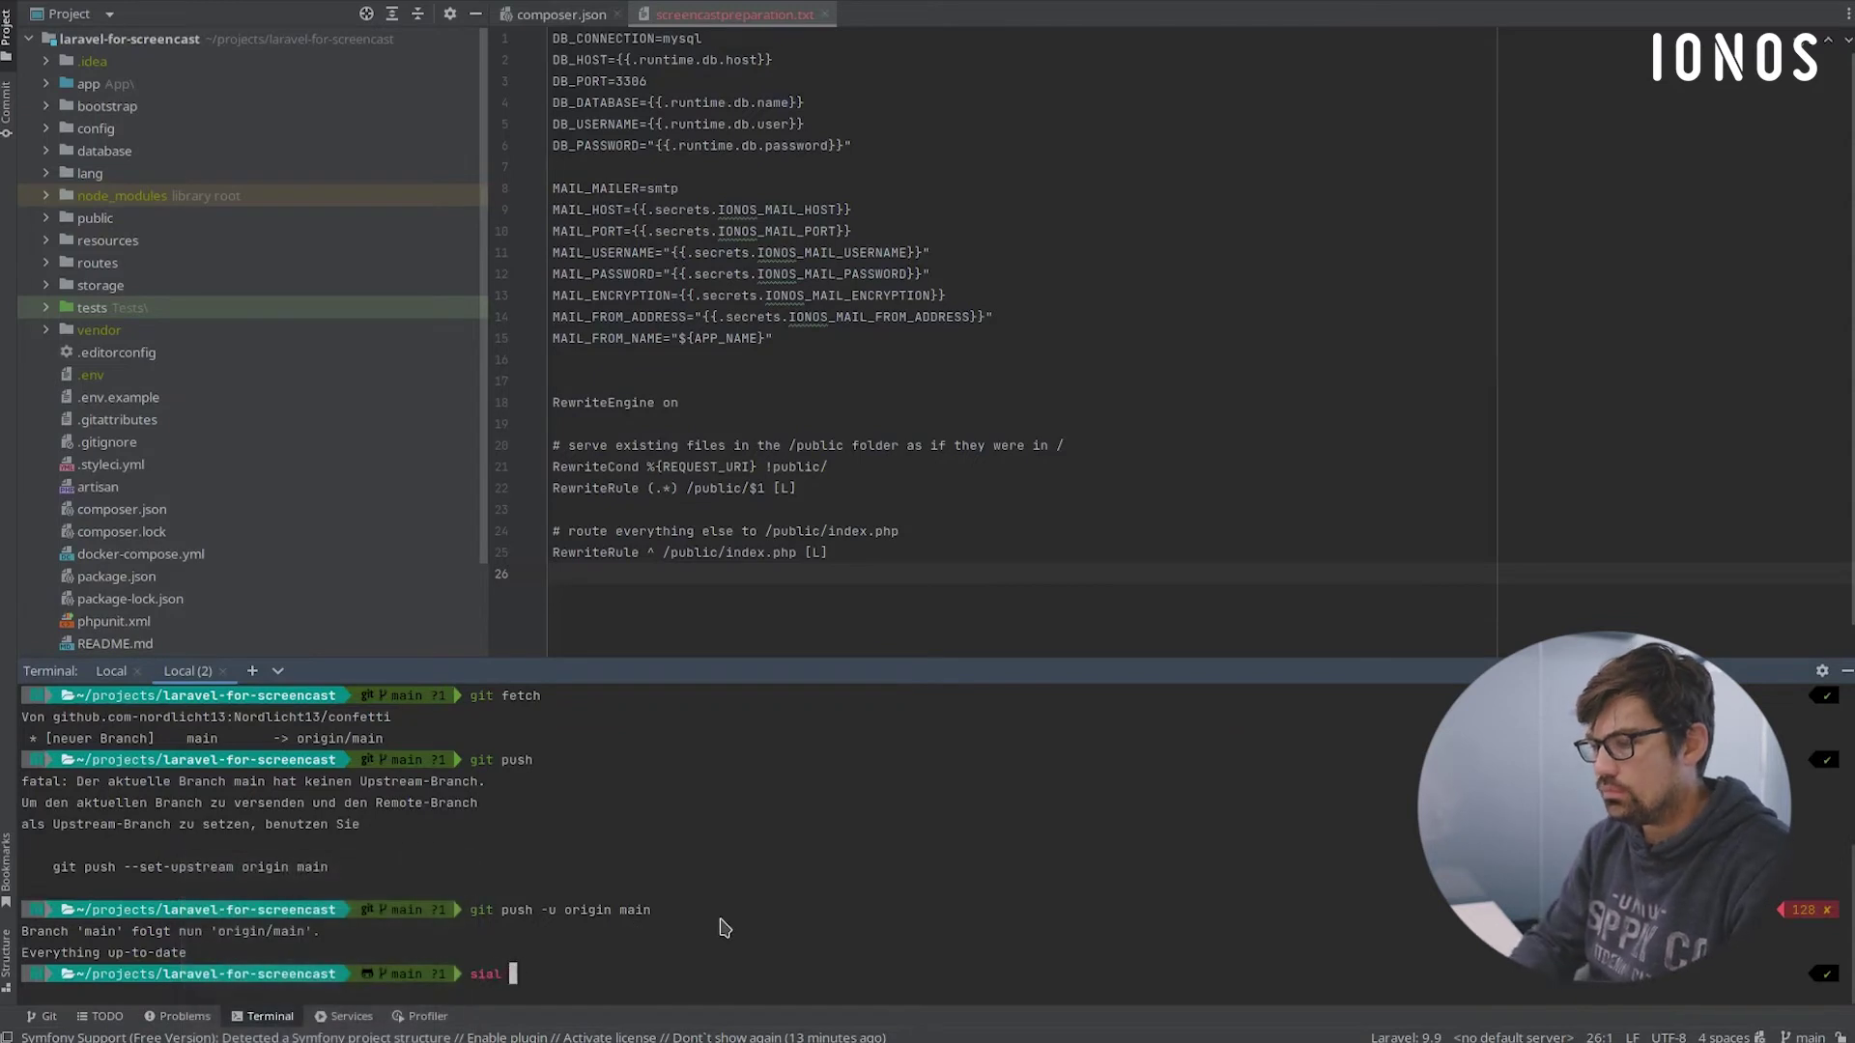
{"action": "type", "text": "sail "}
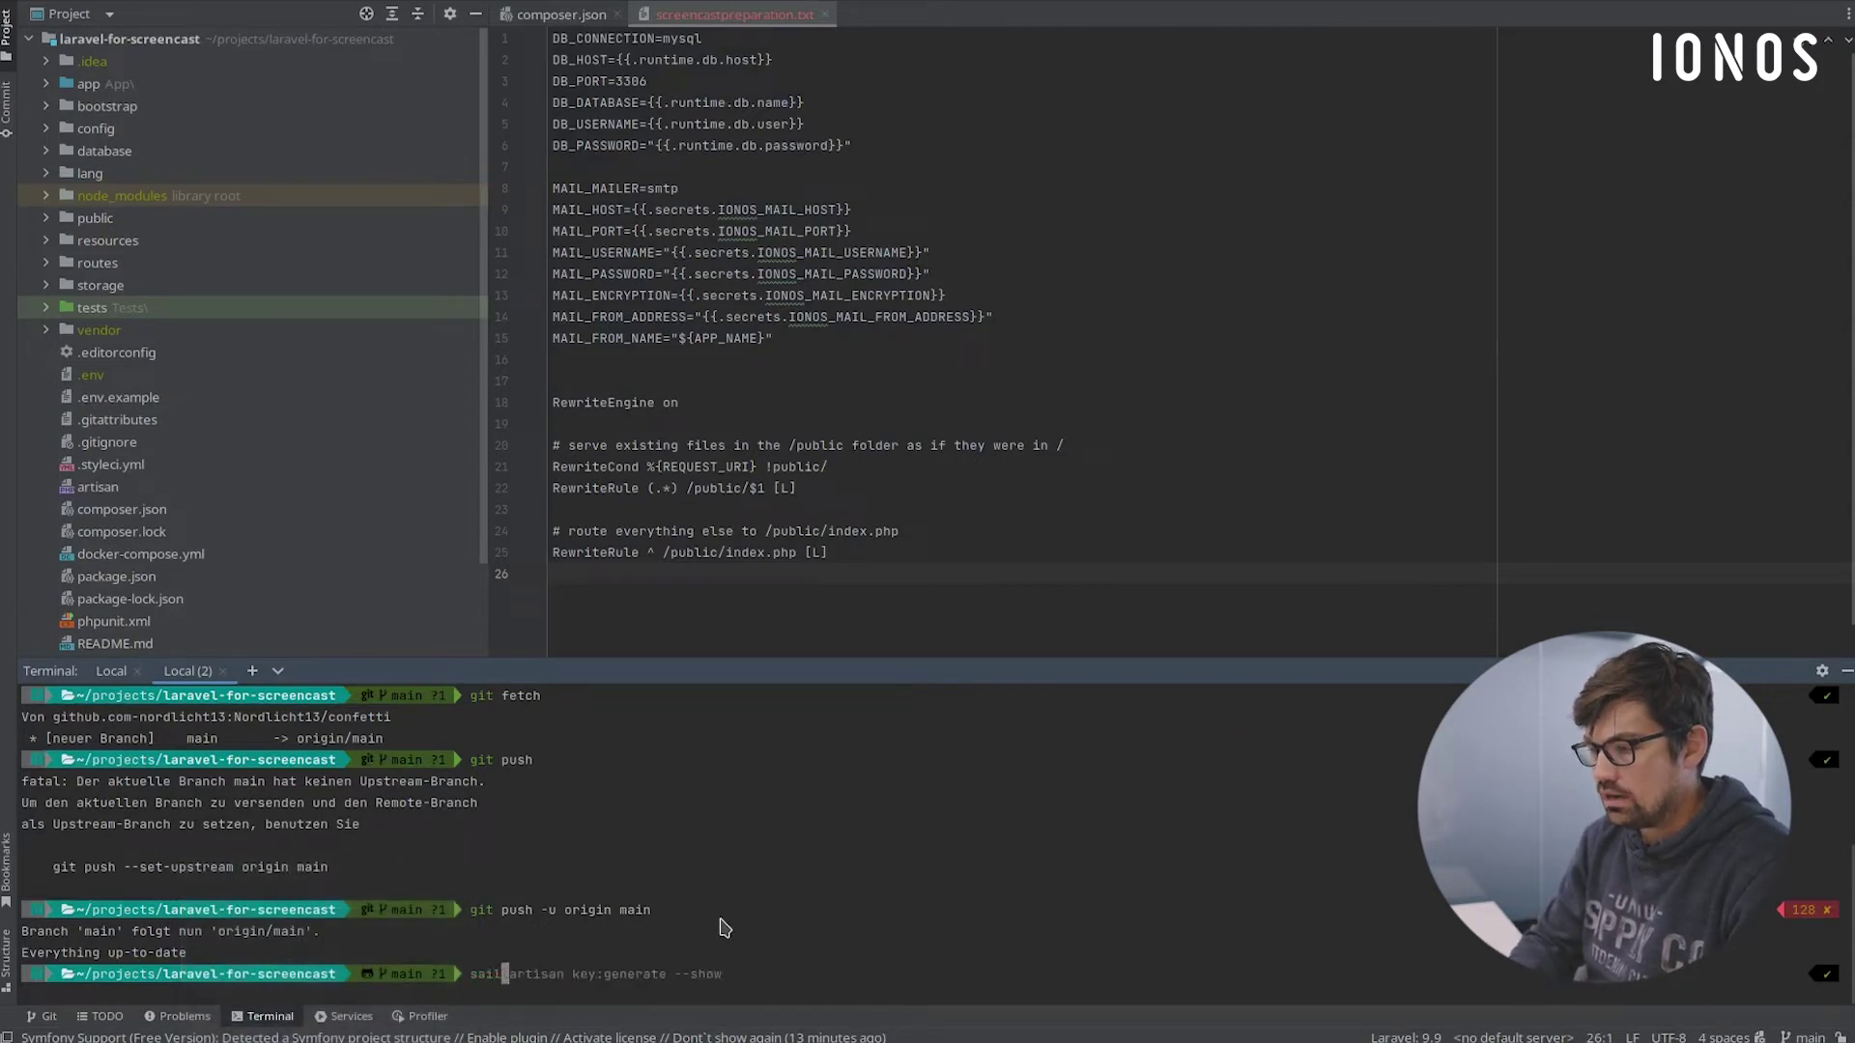
{"action": "type", "text": "up -d"}
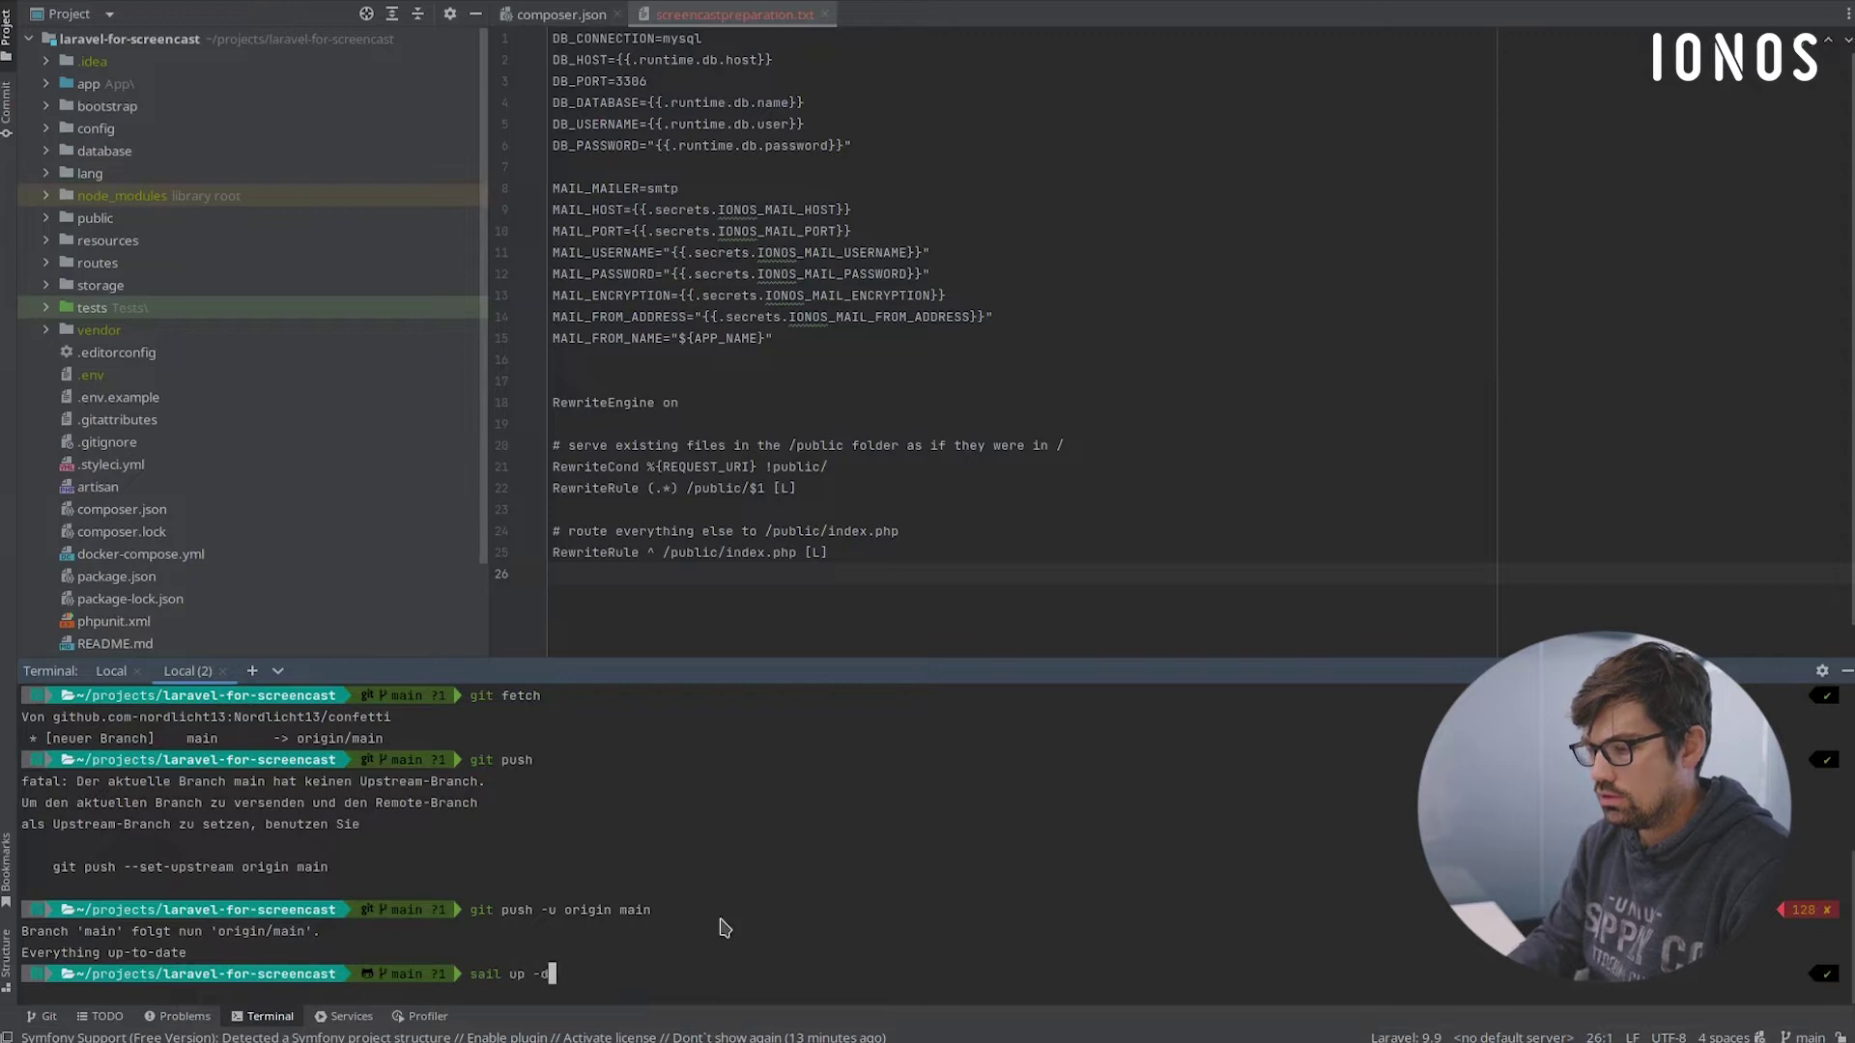
{"action": "key", "text": "Return"}
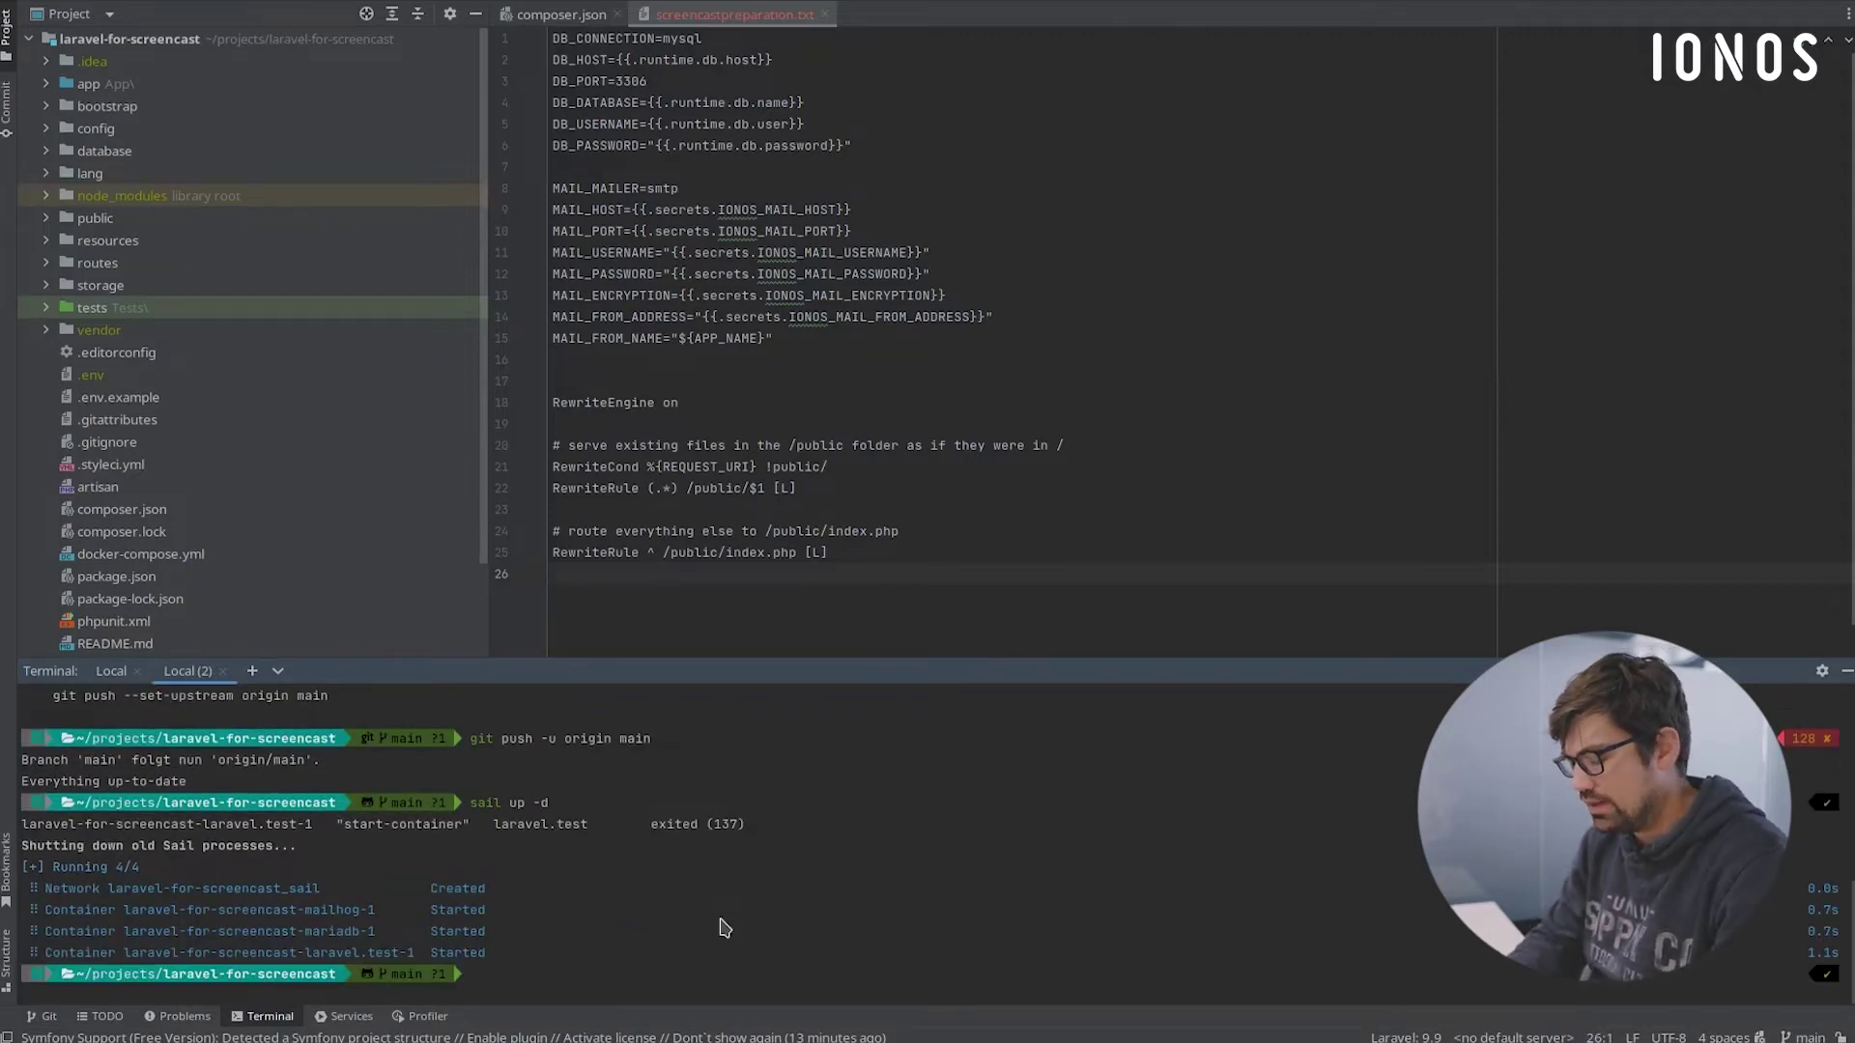
Generate a Laravel application key with sail artisan key:generate --show and copy the resulting key
{"action": "type", "text": "sail artisan key:generate --show"}
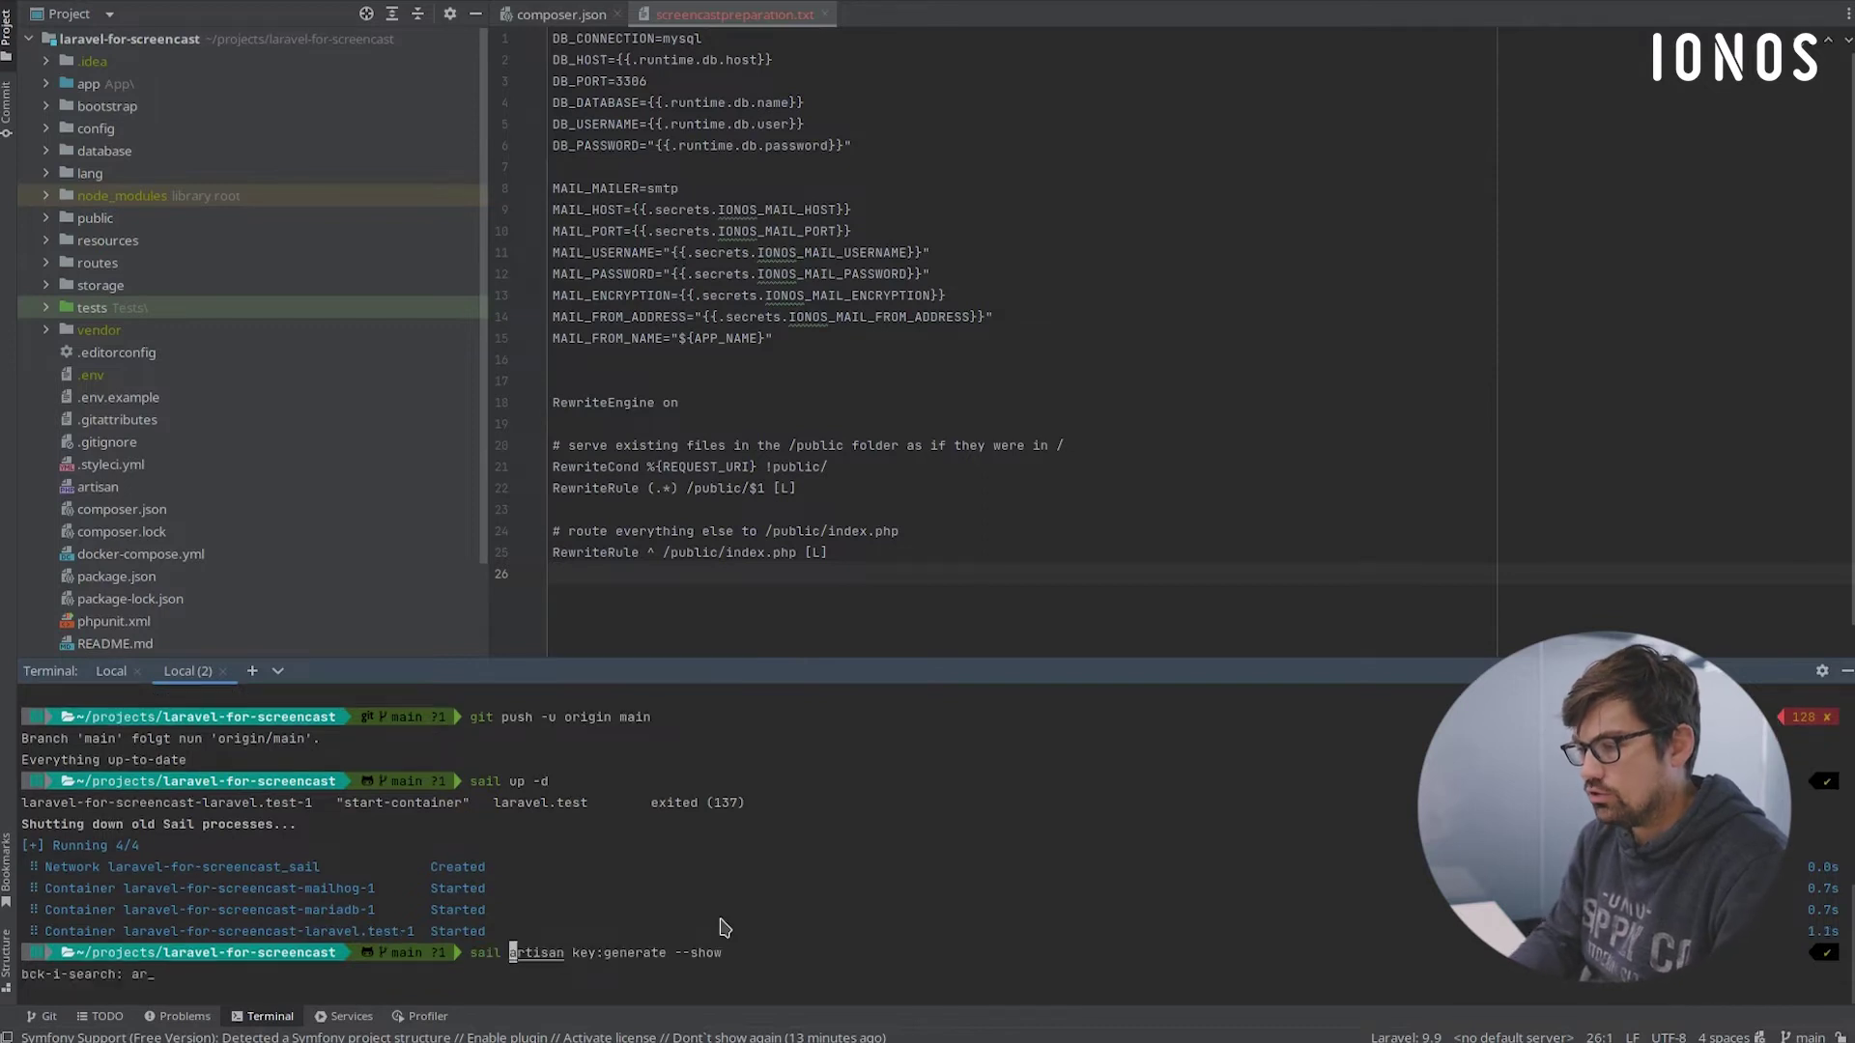
{"action": "key", "text": "Return"}
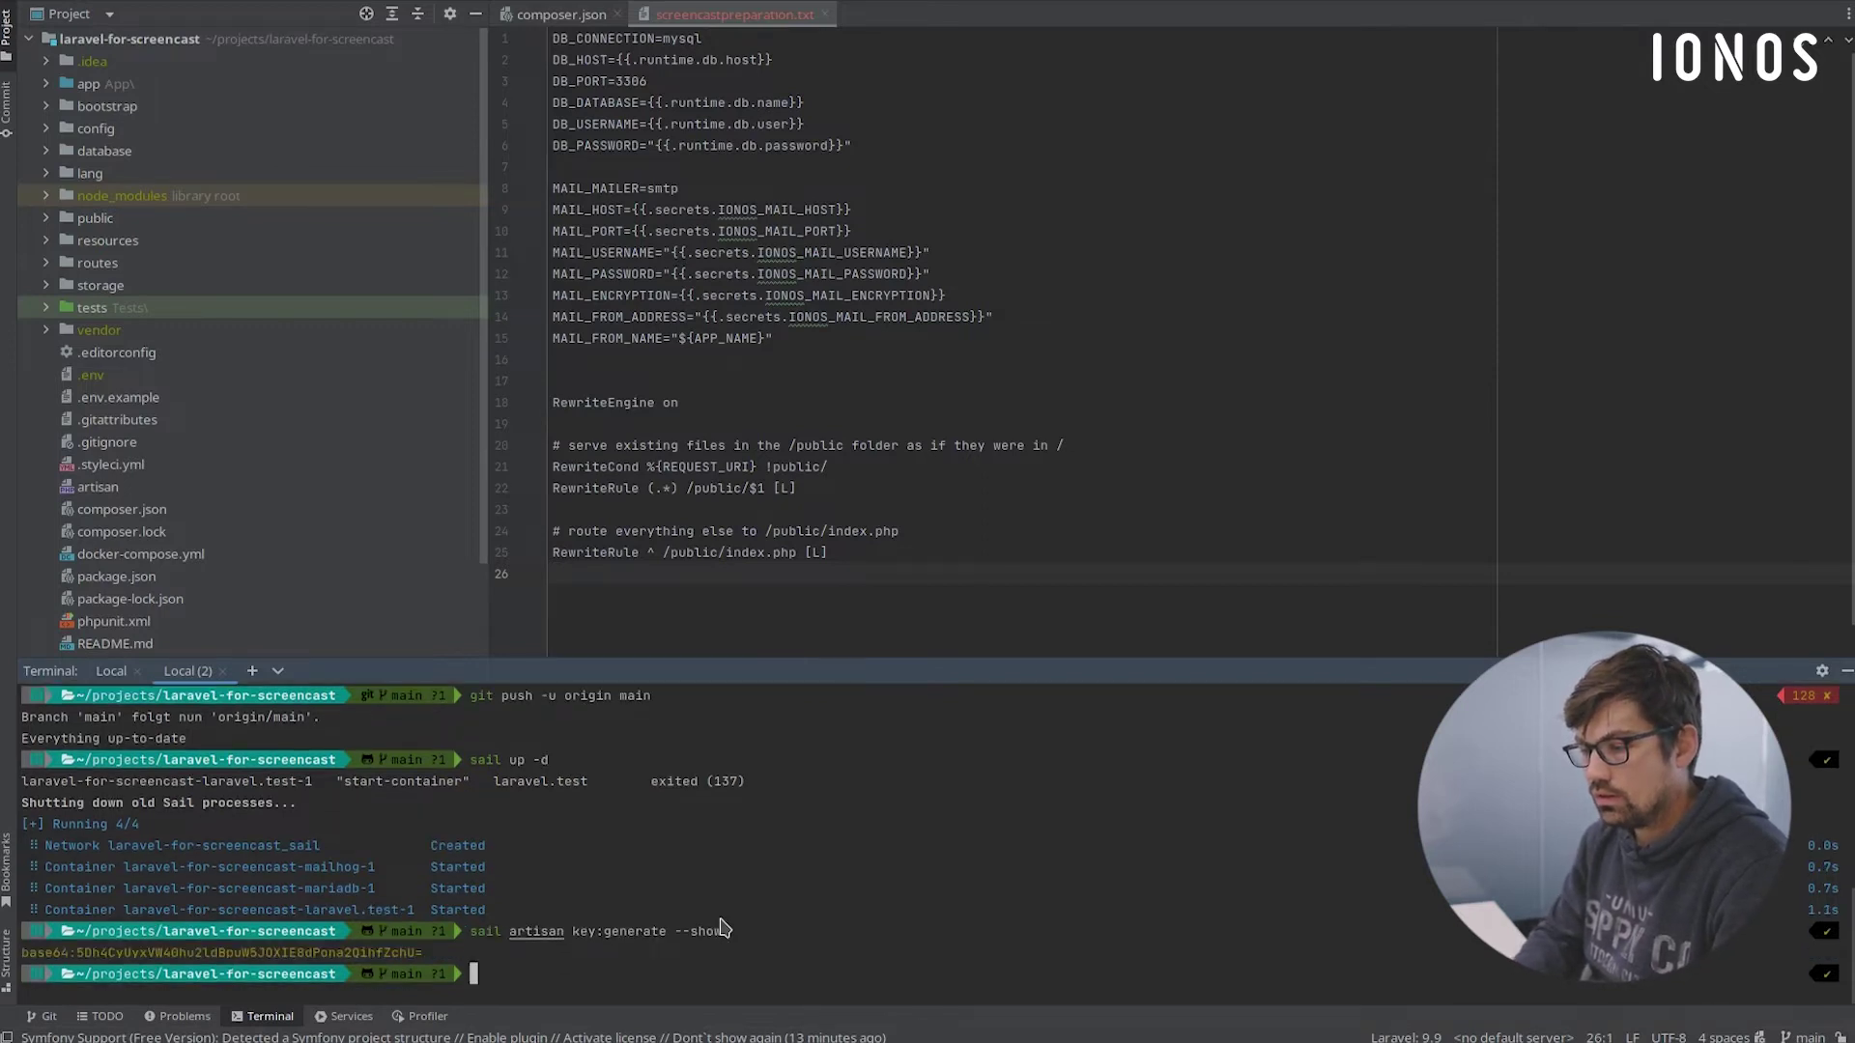
{"action": "left_click_drag", "start_coordinate": [426, 953], "coordinate": [21, 954]}
{"action": "key", "text": "ctrl+c"}
Return to DeployNow, add the GitHub secret LARAVEL_APP_KEY with the copied application key as its value, and toggle the value's visibility option
{"action": "key", "text": "alt+Tab"}
{"action": "left_click", "coordinate": [1156, 290]}
{"action": "key", "text": "ctrl+v"}
{"action": "left_click", "coordinate": [877, 290]}
{"action": "type", "text": "LARAVEL_APP_KEY"}
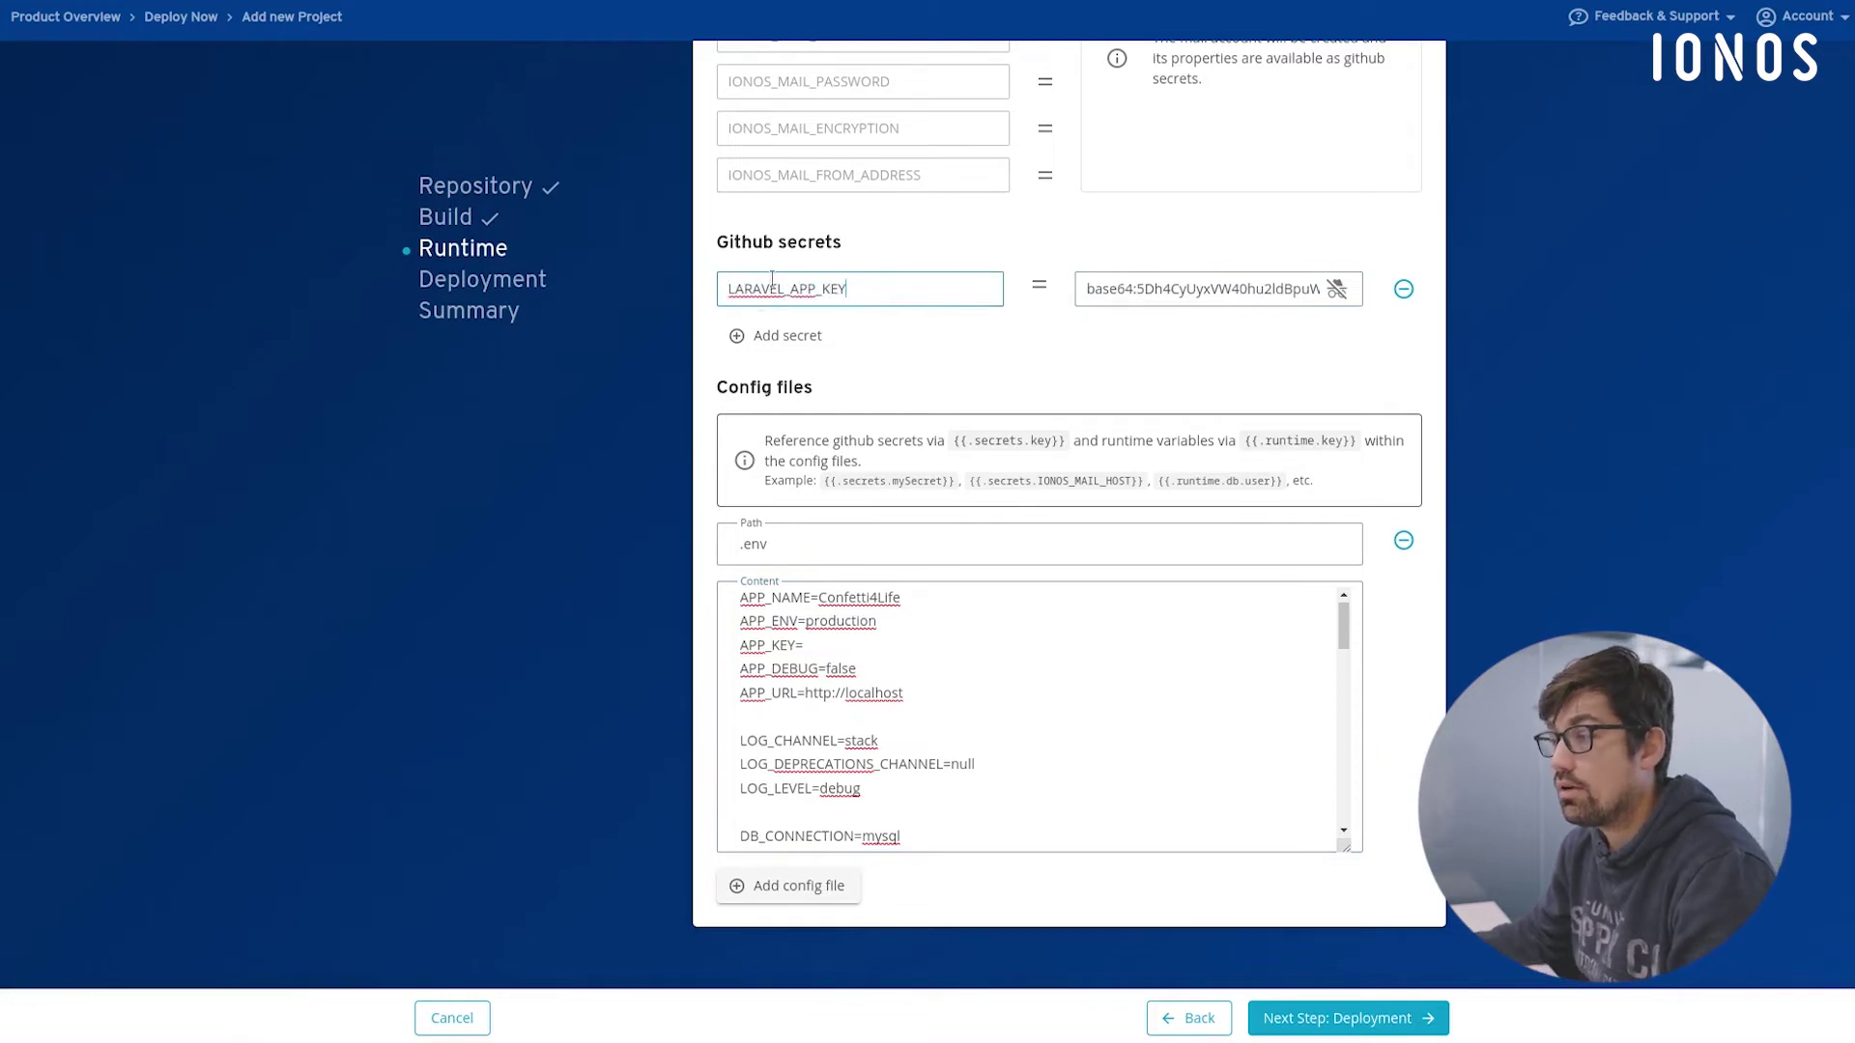
{"action": "left_click", "coordinate": [1335, 292]}
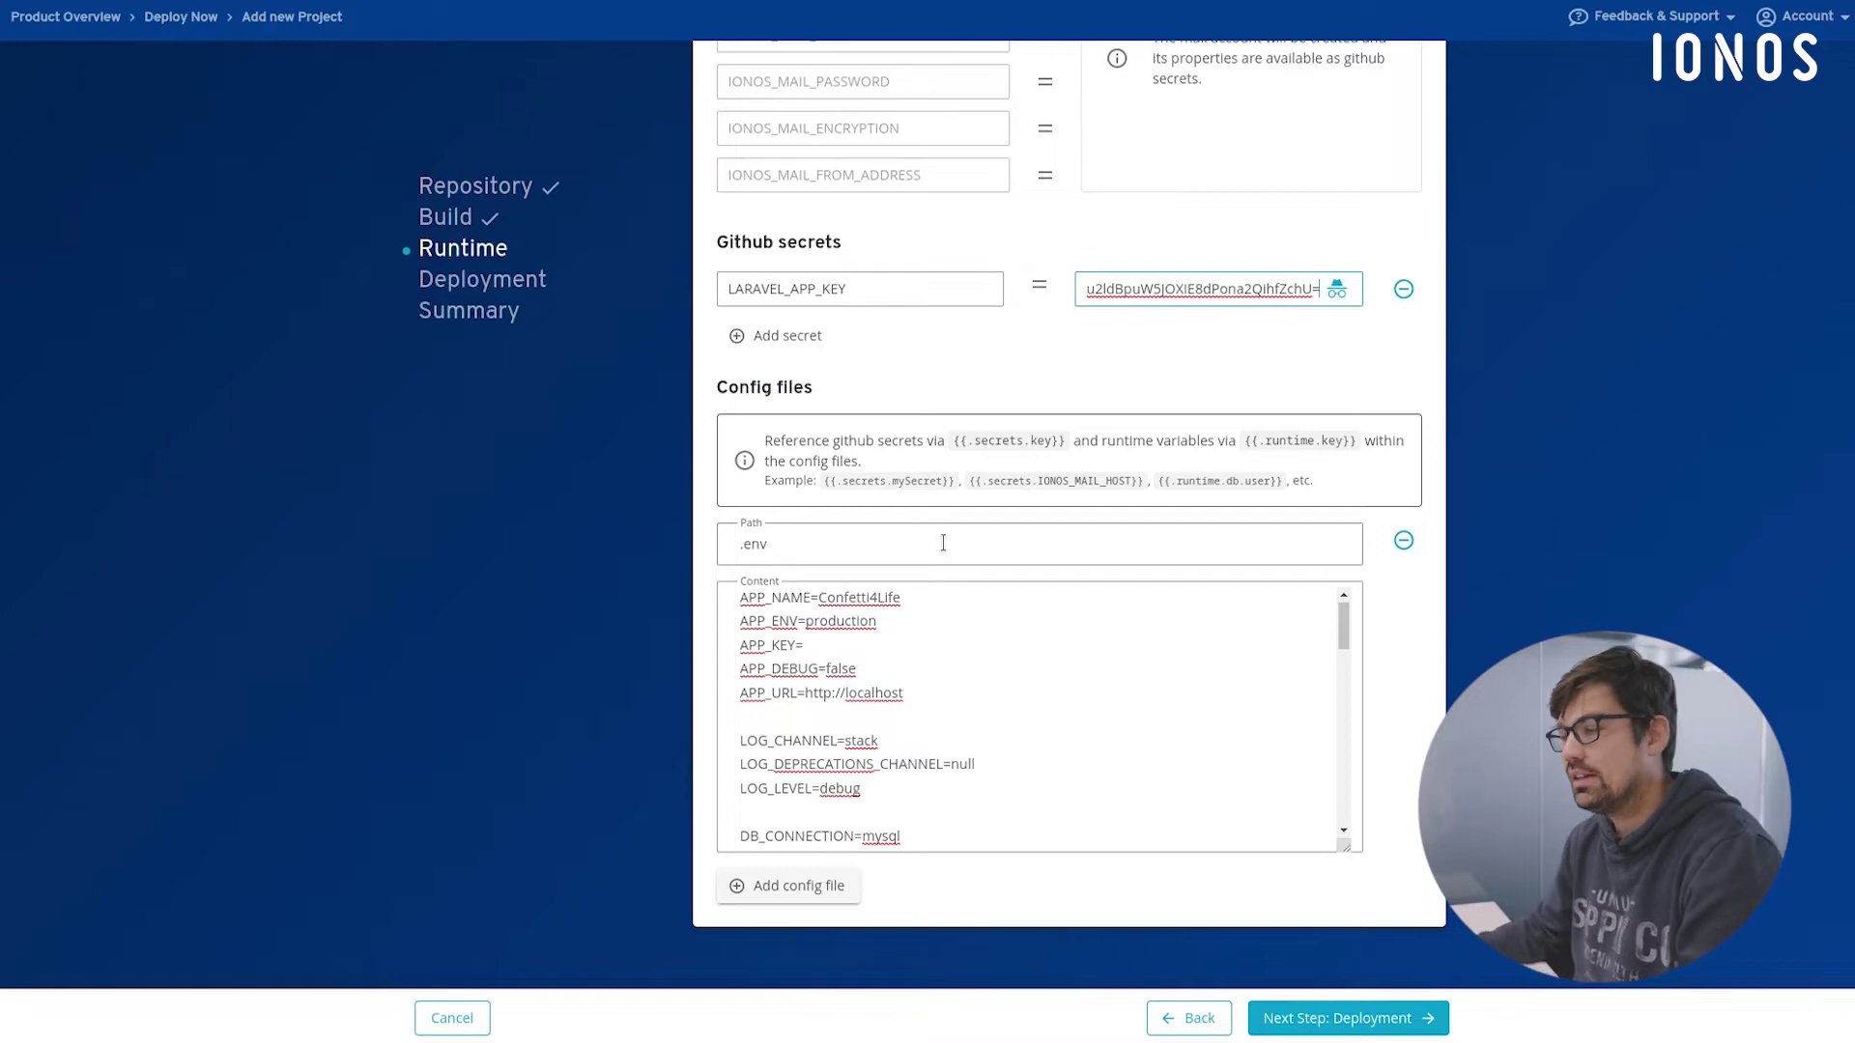
Set APP_KEY in the .env content to the secret reference {{.secrets.LARAVEL_APP_KEY}}
{"action": "left_click", "coordinate": [902, 643]}
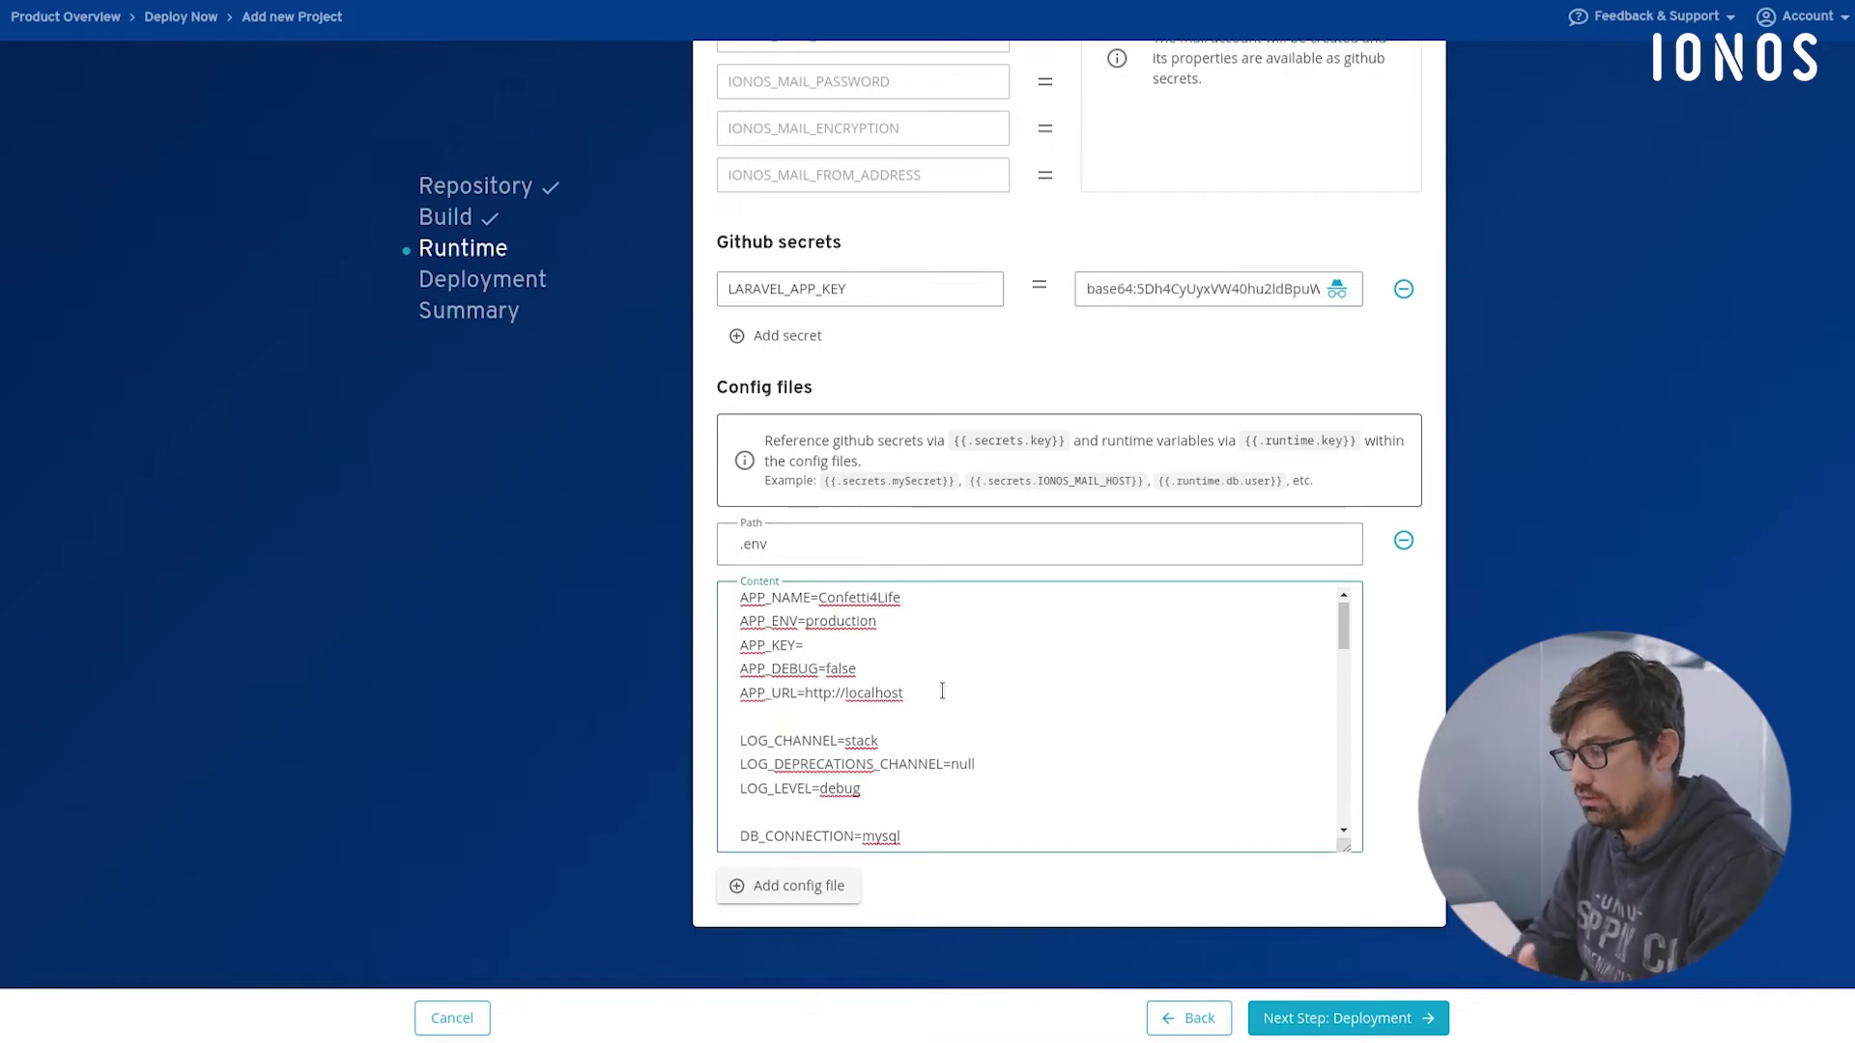
{"action": "type", "text": "{{"}
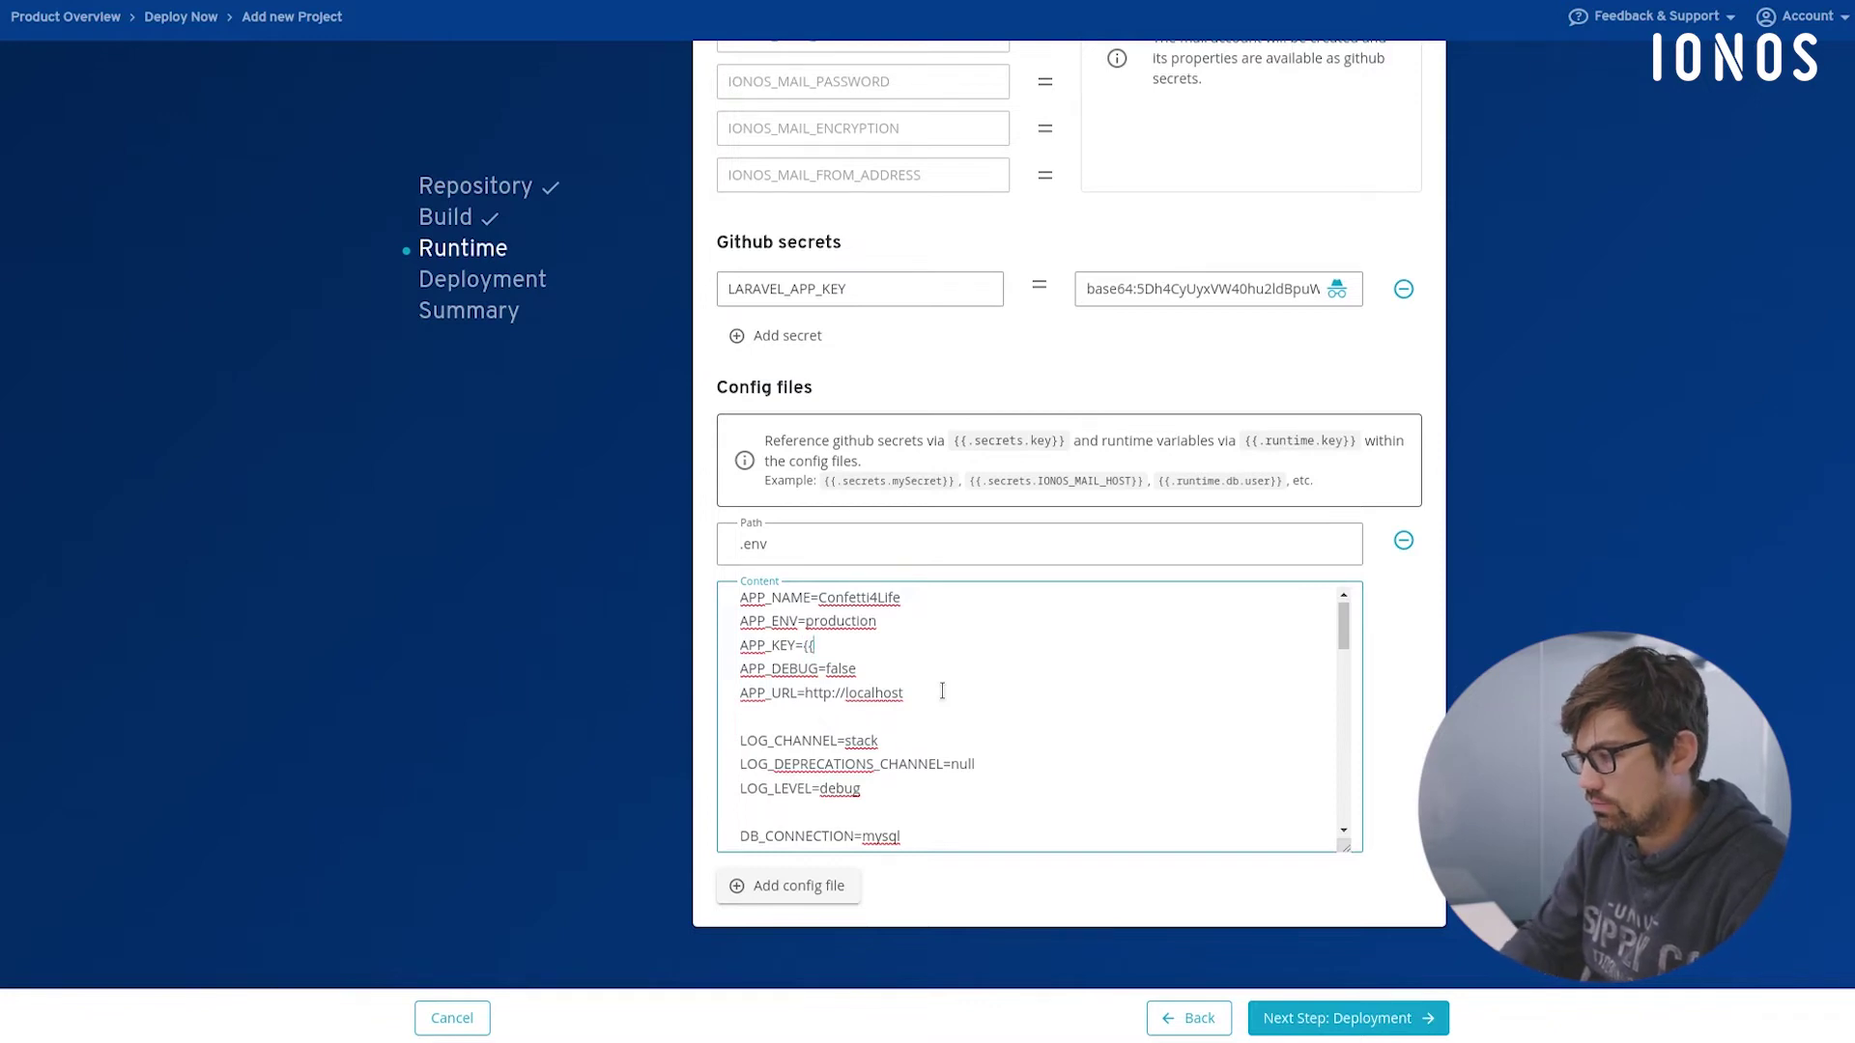
{"action": "type", "text": ".secr"}
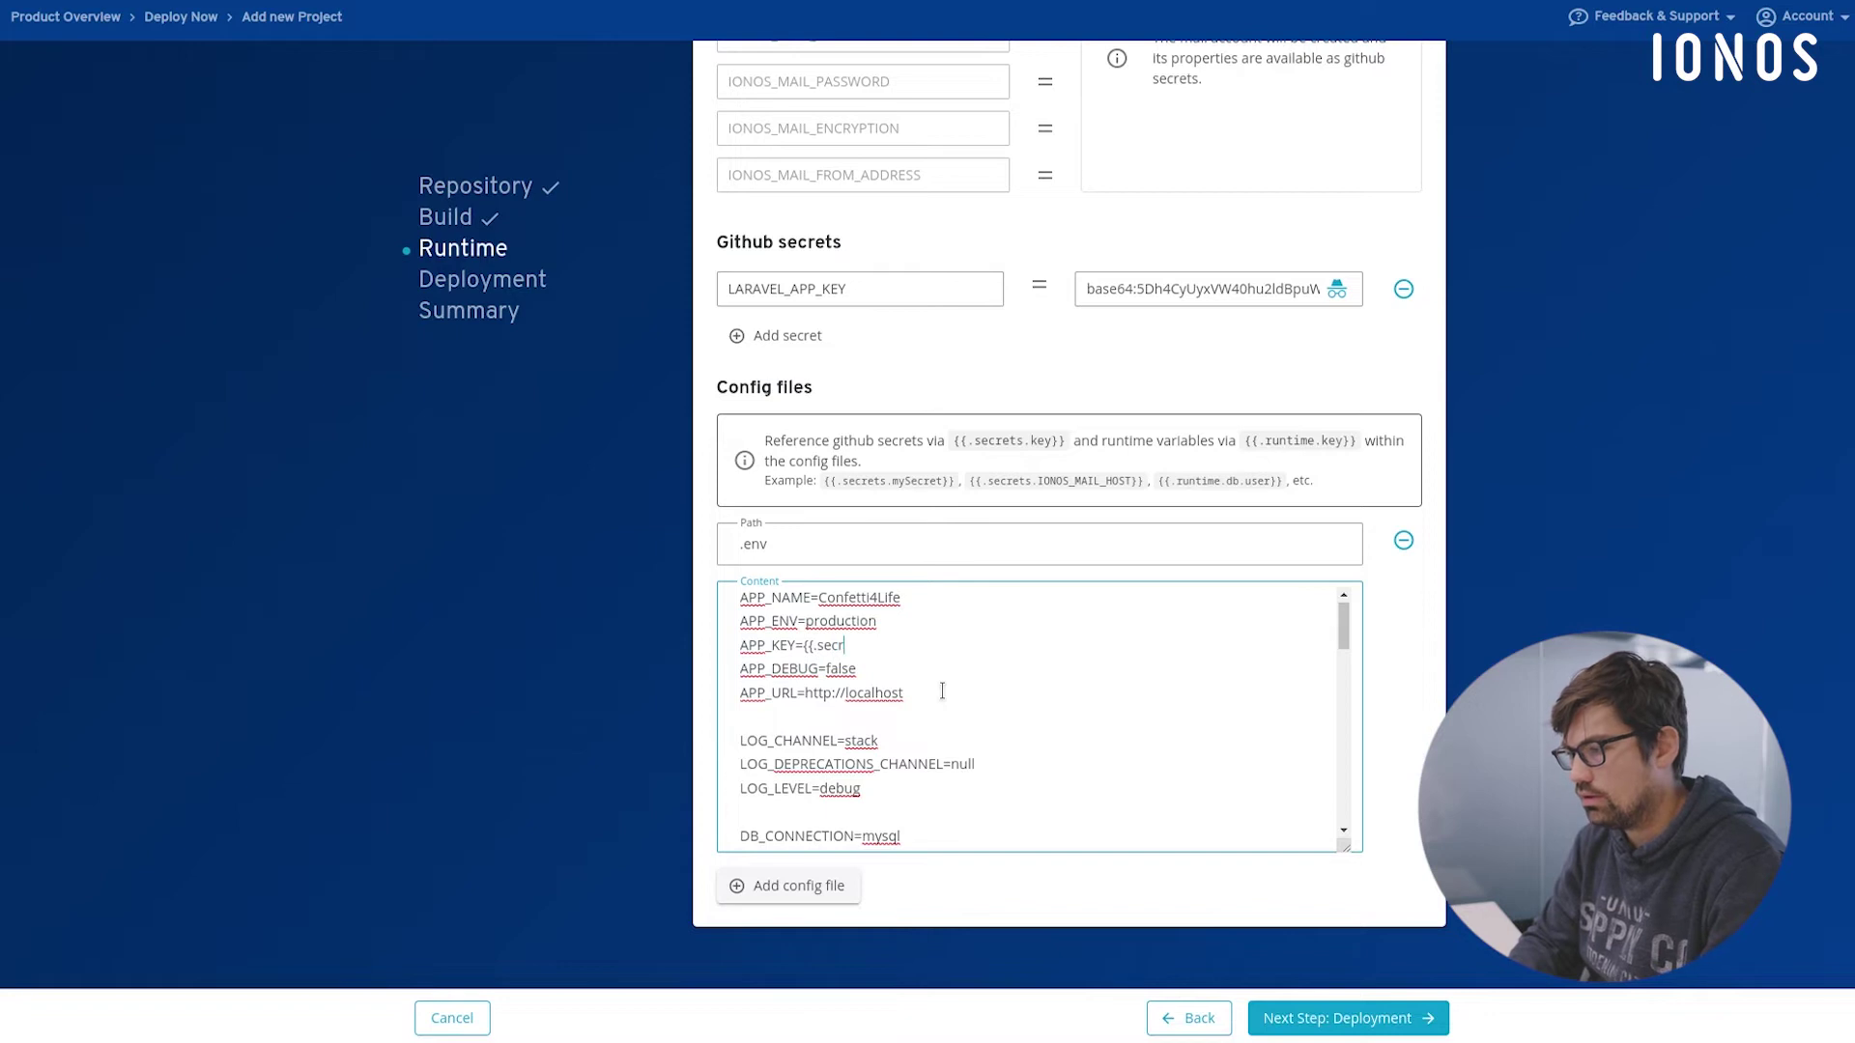
{"action": "type", "text": "ets."}
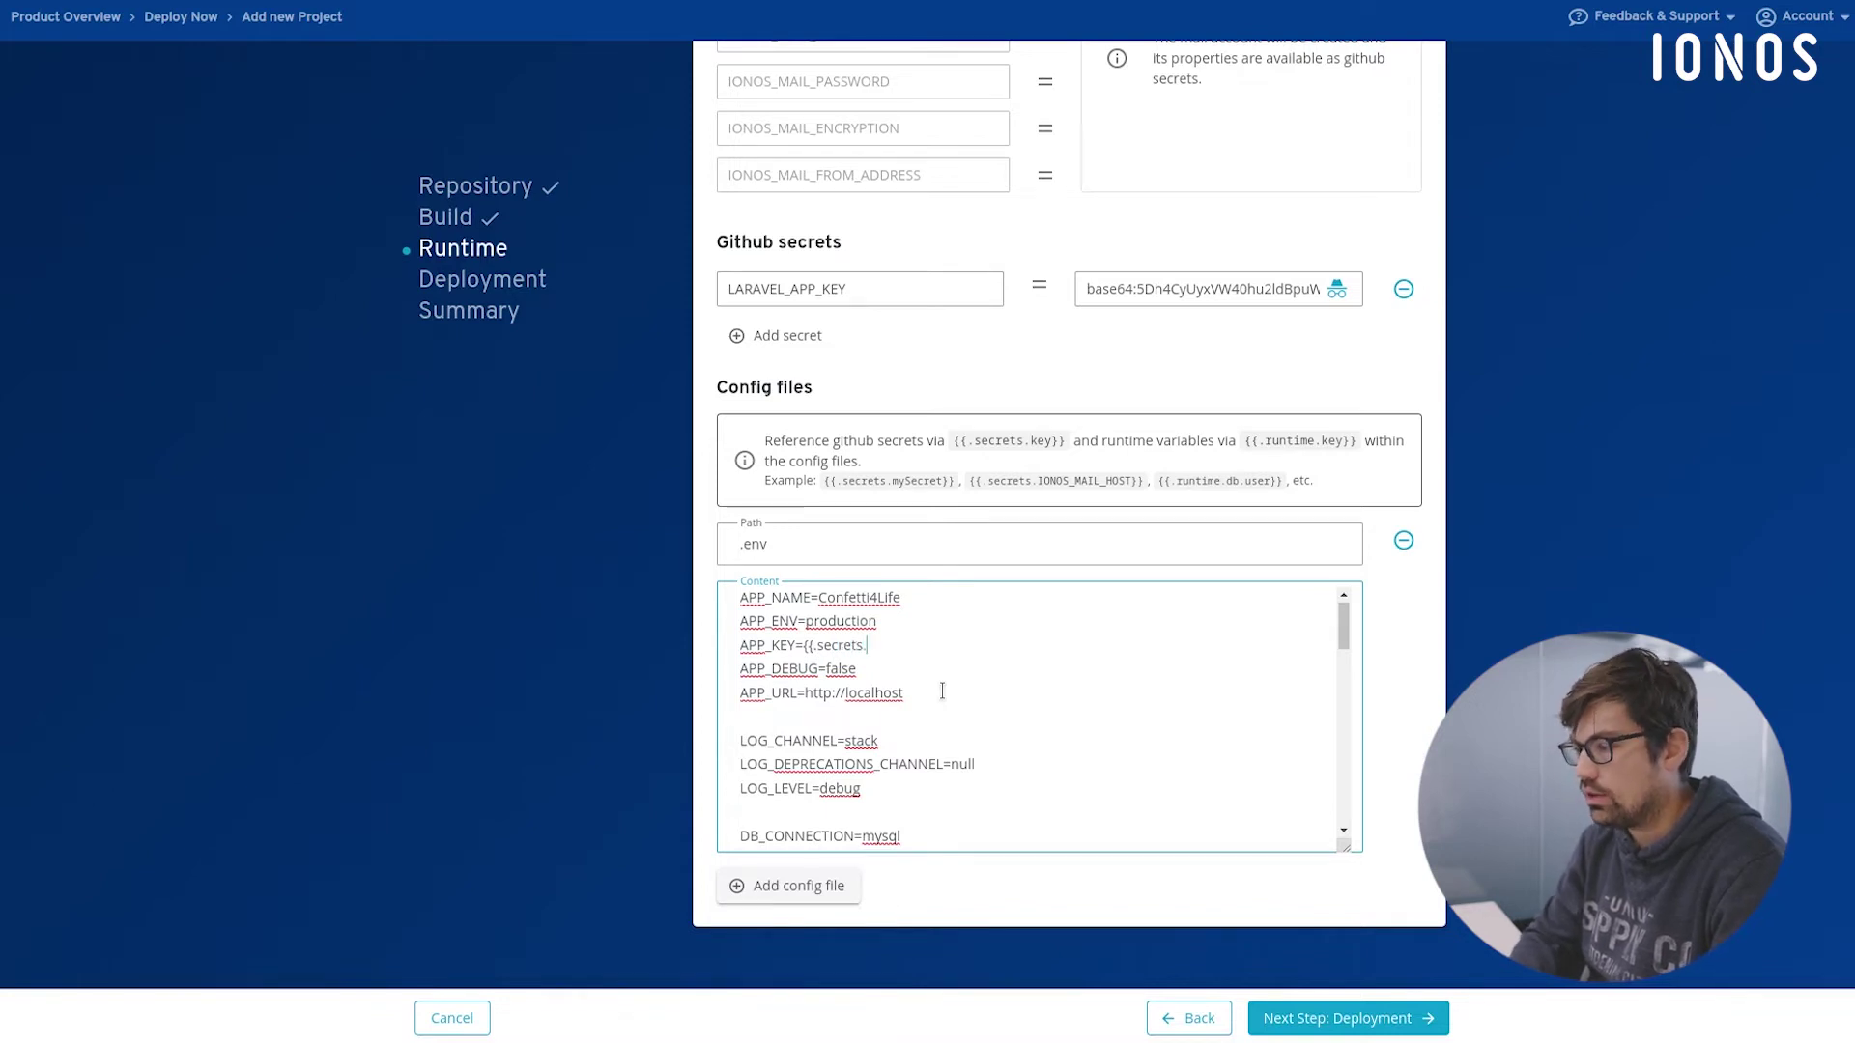
{"action": "double_click", "coordinate": [811, 289]}
{"action": "left_click", "coordinate": [949, 646]}
{"action": "key", "text": "ctrl+v"}
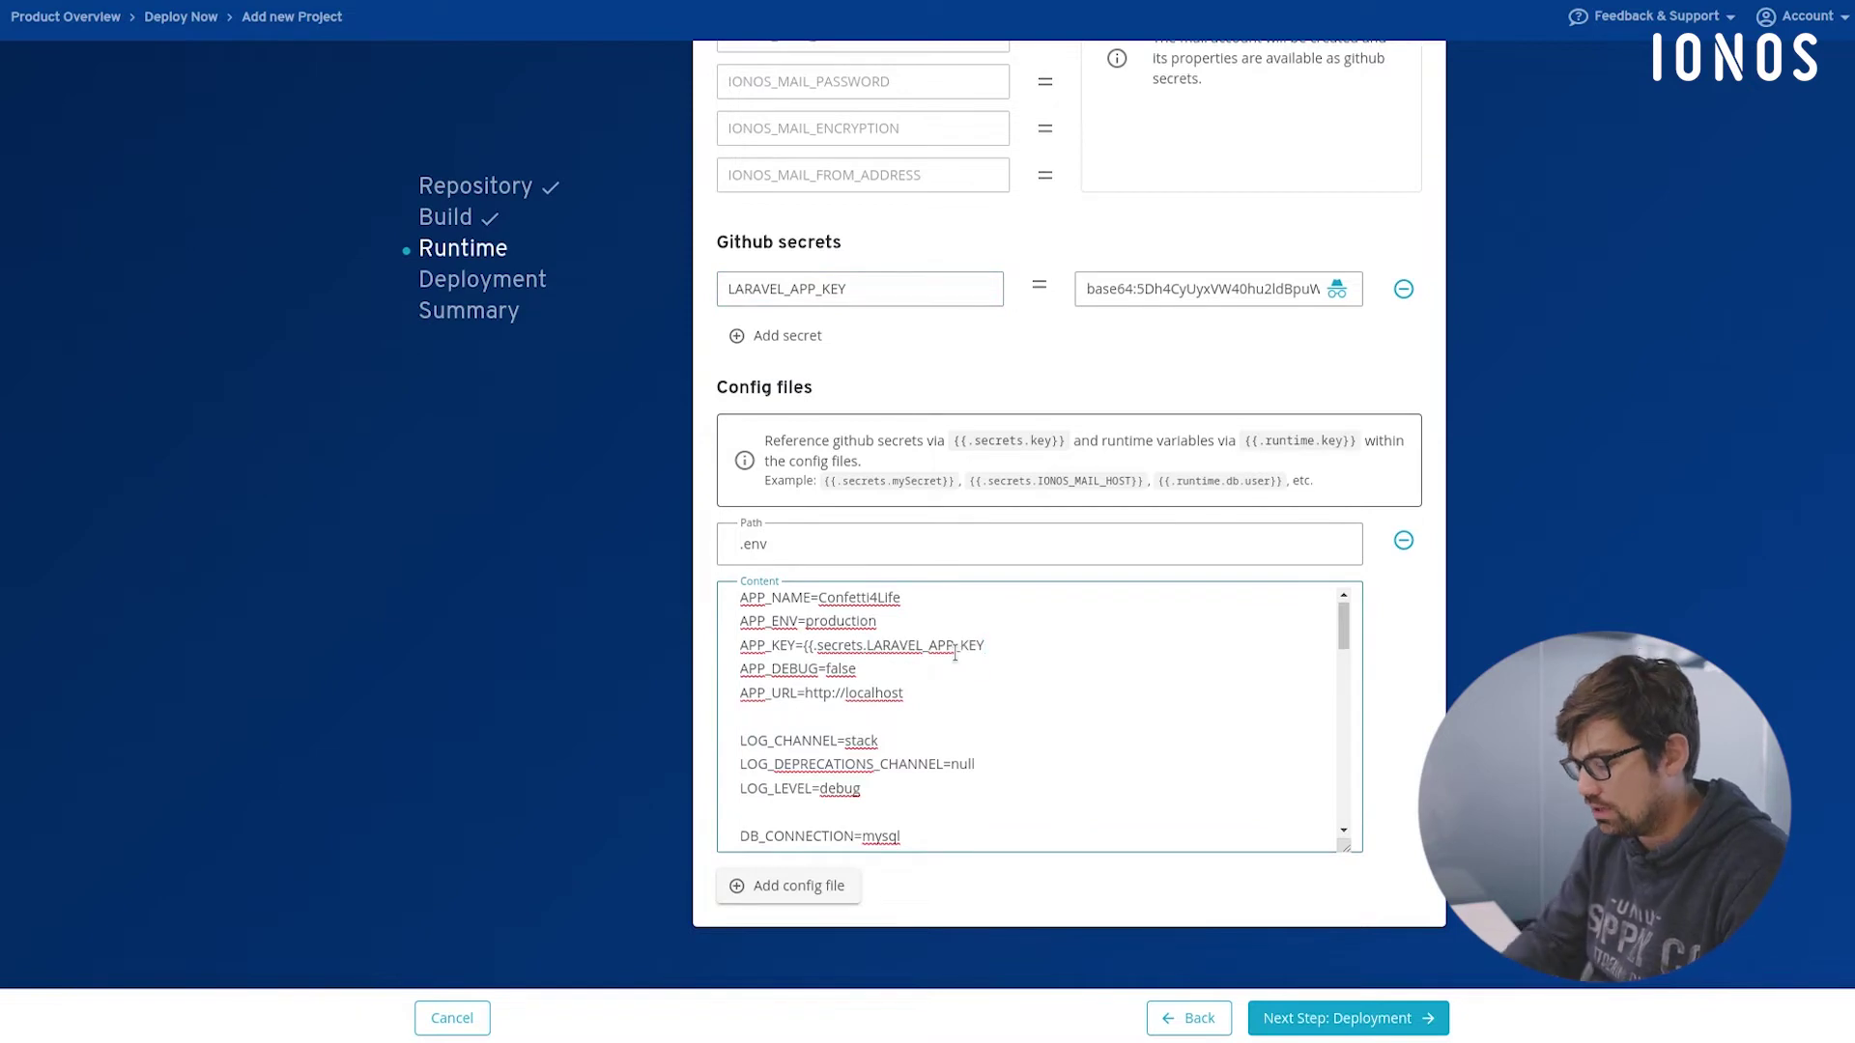
{"action": "type", "text": "}}"}
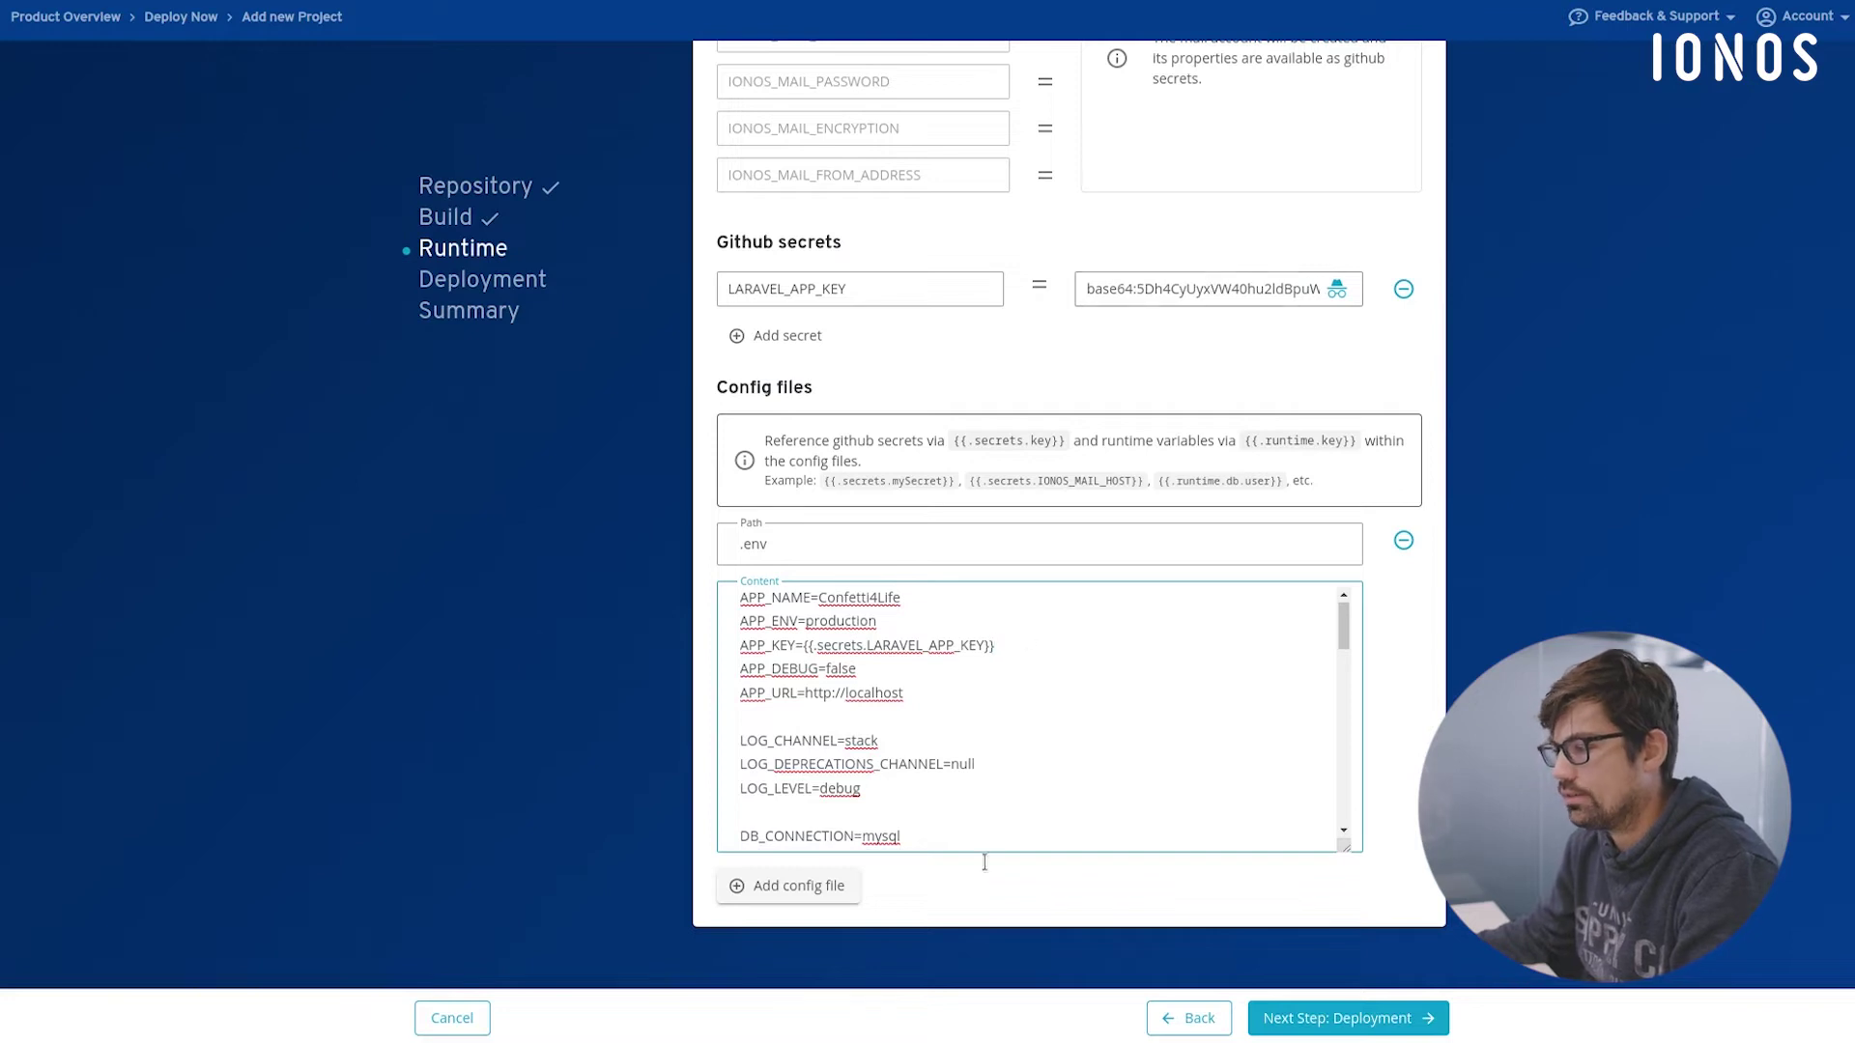
Replace the APP_URL value in the .env content with the runtime reference {{.runtime.app_url}
{"action": "left_click", "coordinate": [924, 700]}
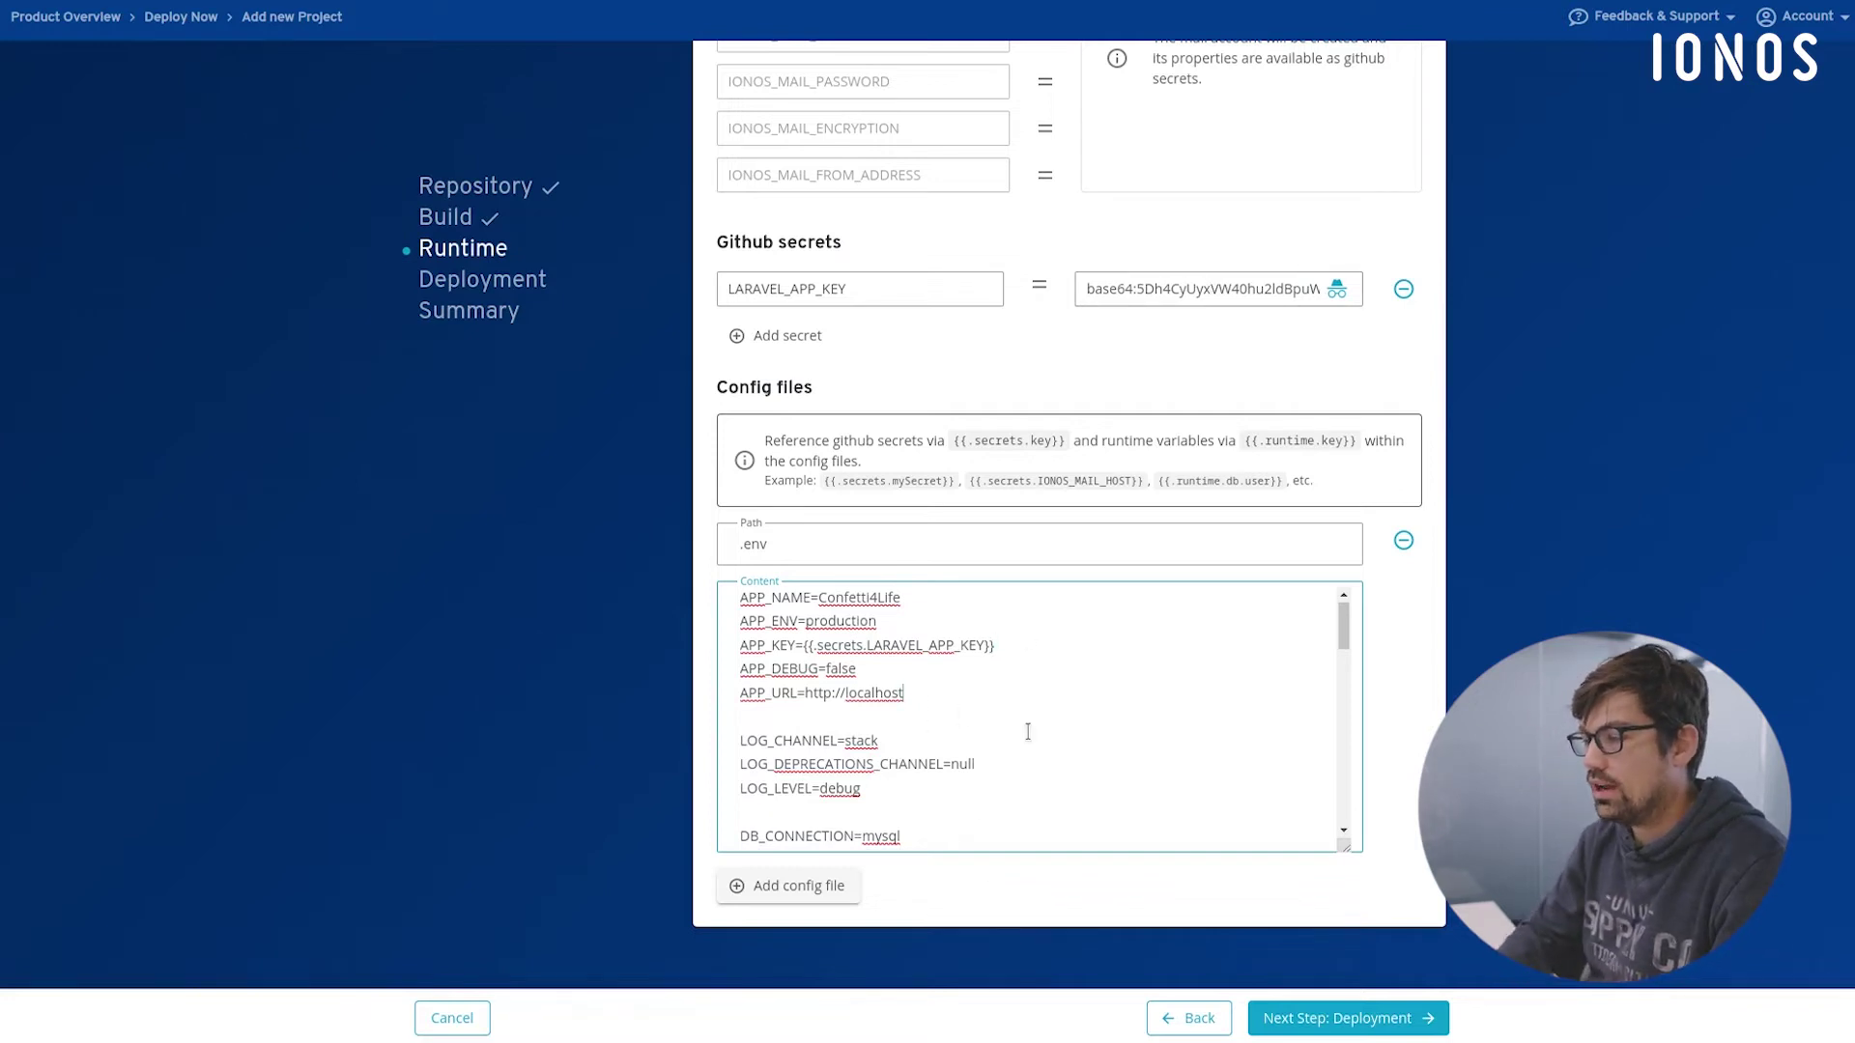
{"action": "key", "text": "BackSpace"}
{"action": "key", "text": "BackSpace"}
{"action": "key", "text": "BackSpace"}
{"action": "key", "text": "BackSpace"}
{"action": "key", "text": "BackSpace"}
{"action": "key", "text": "BackSpace"}
{"action": "key", "text": "BackSpace"}
{"action": "key", "text": "BackSpace"}
{"action": "key", "text": "BackSpace"}
{"action": "key", "text": "BackSpace"}
{"action": "key", "text": "BackSpace"}
{"action": "key", "text": "BackSpace"}
{"action": "key", "text": "BackSpace"}
{"action": "key", "text": "BackSpace"}
{"action": "key", "text": "BackSpace"}
{"action": "key", "text": "BackSpace"}
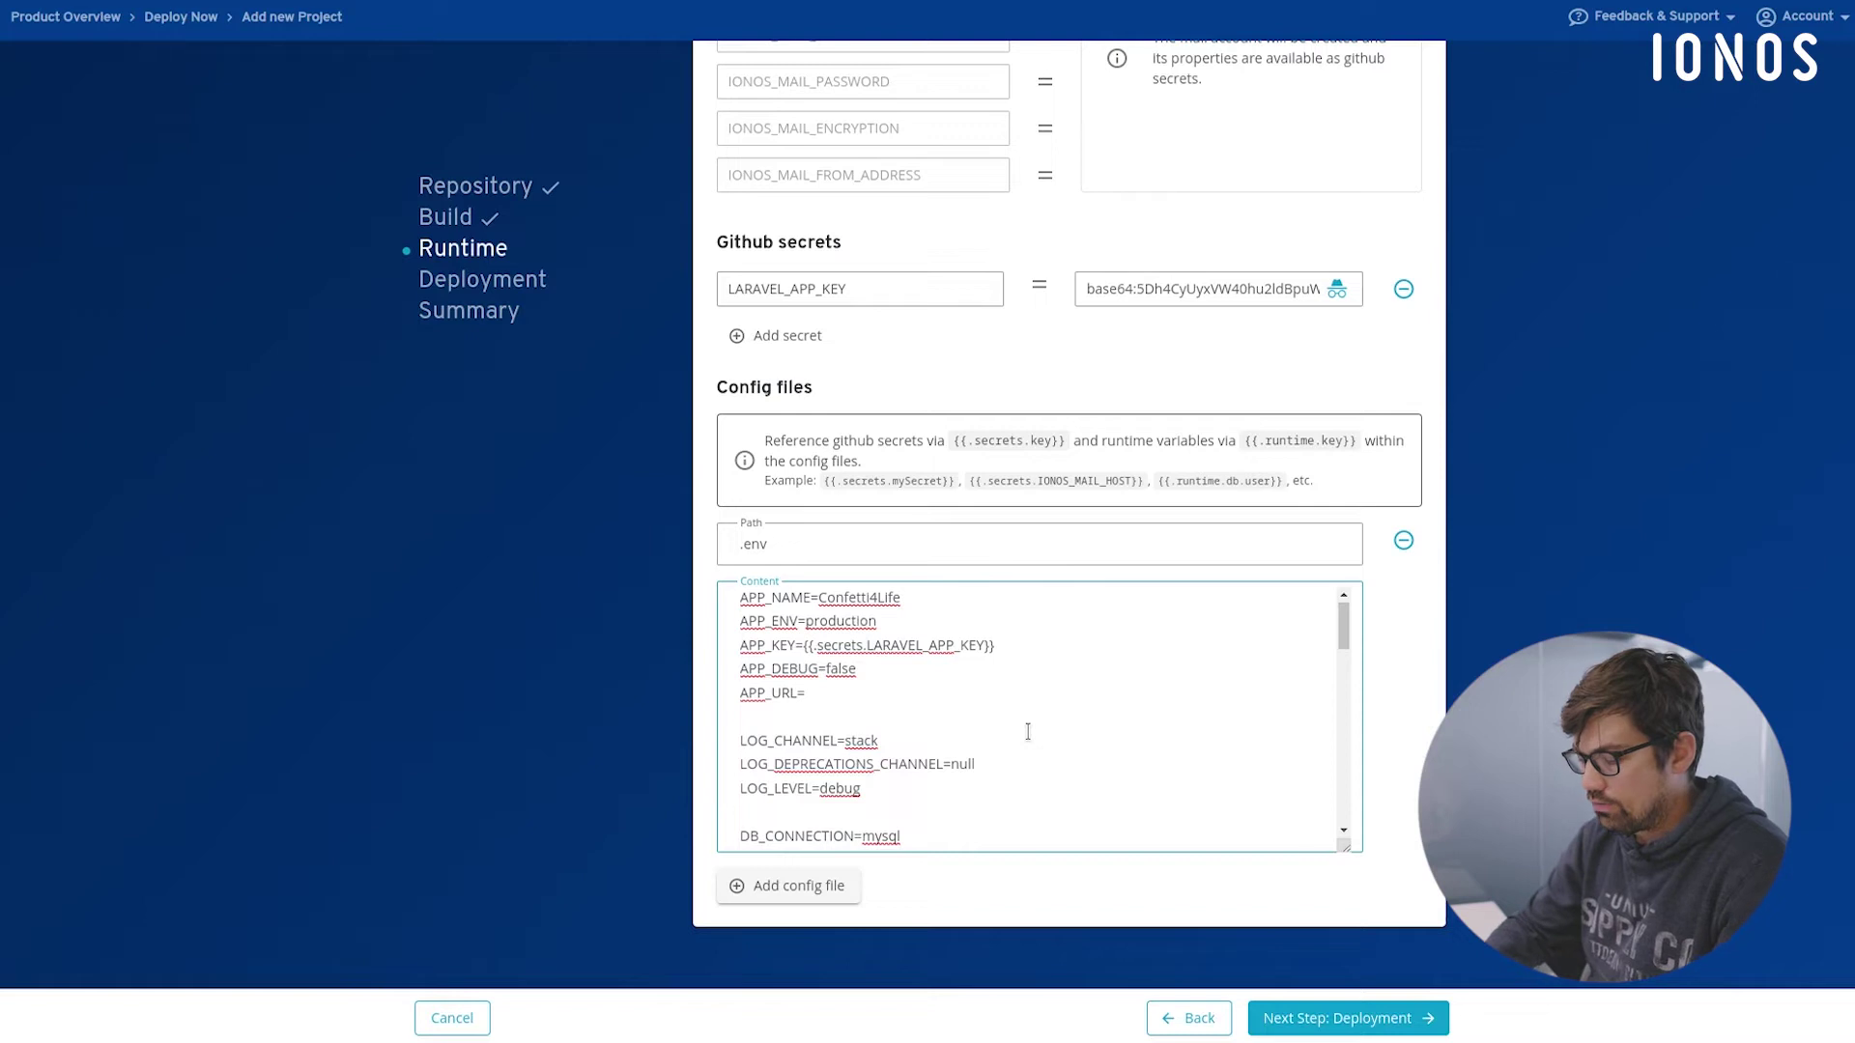
{"action": "type", "text": "{{"}
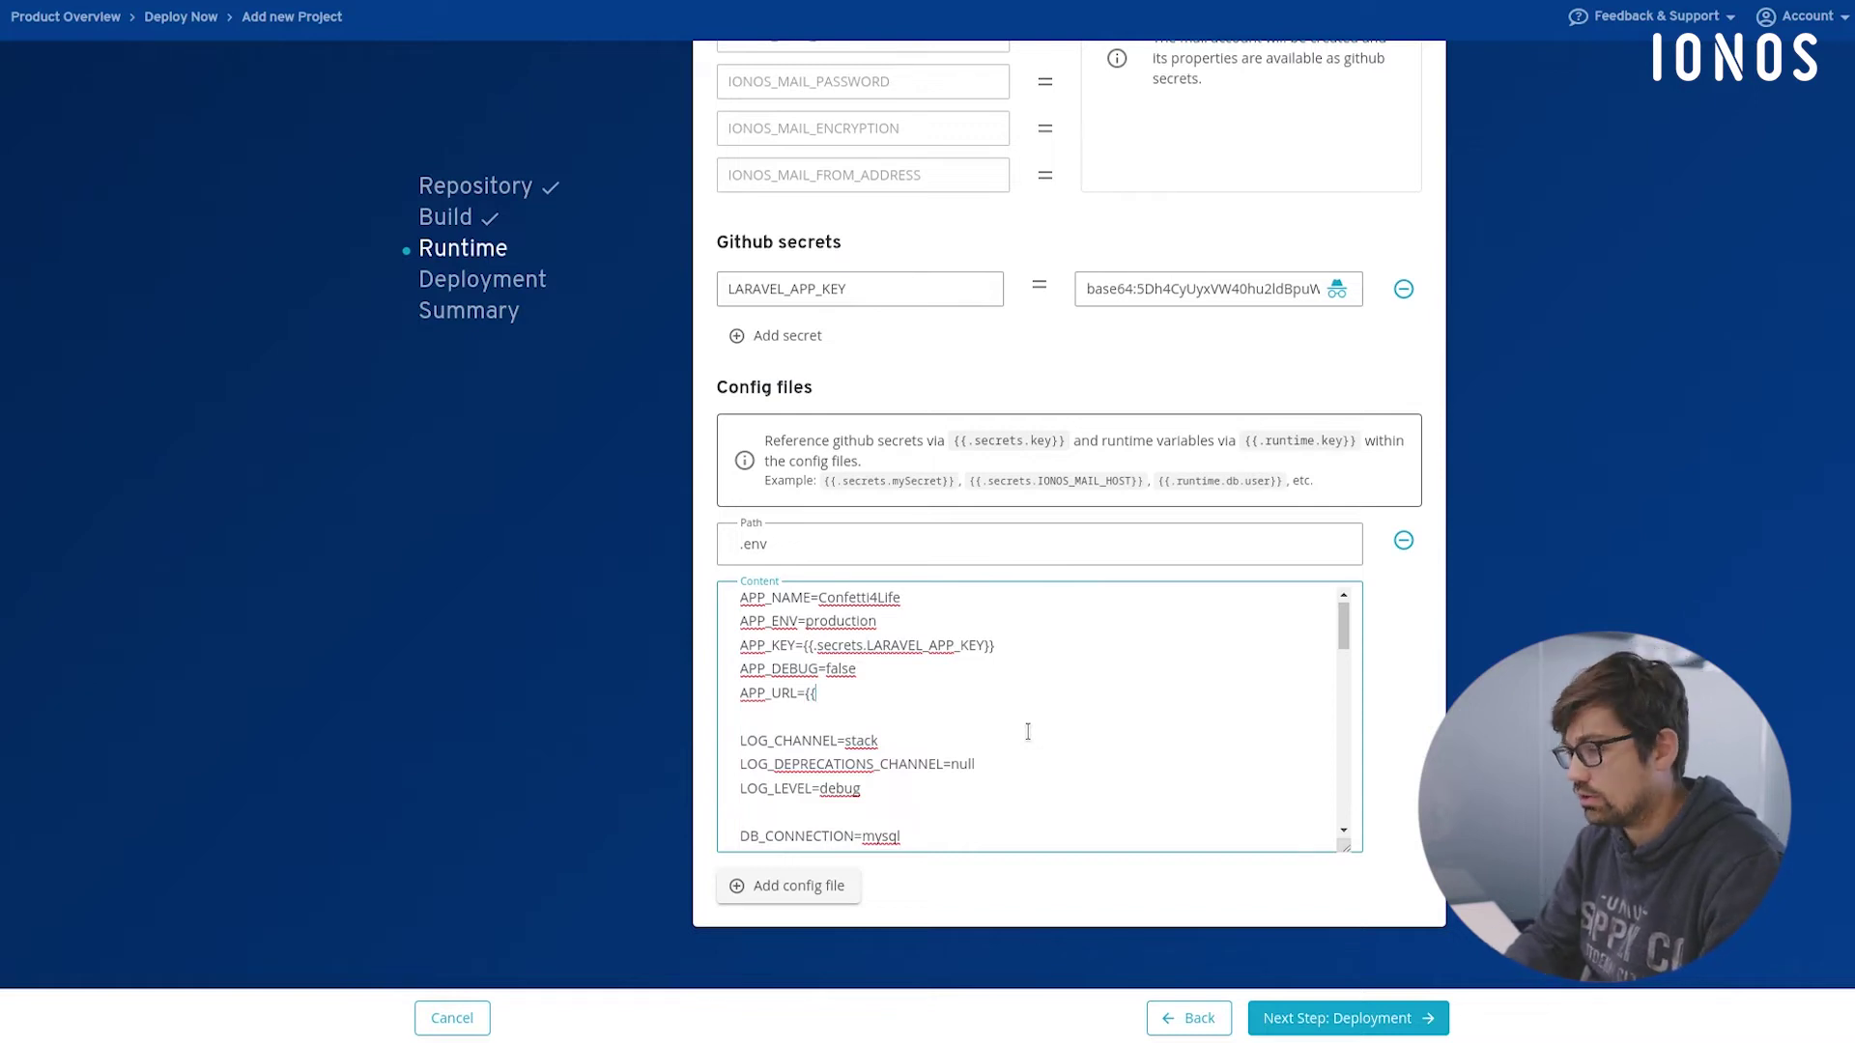
{"action": "type", "text": ".run"}
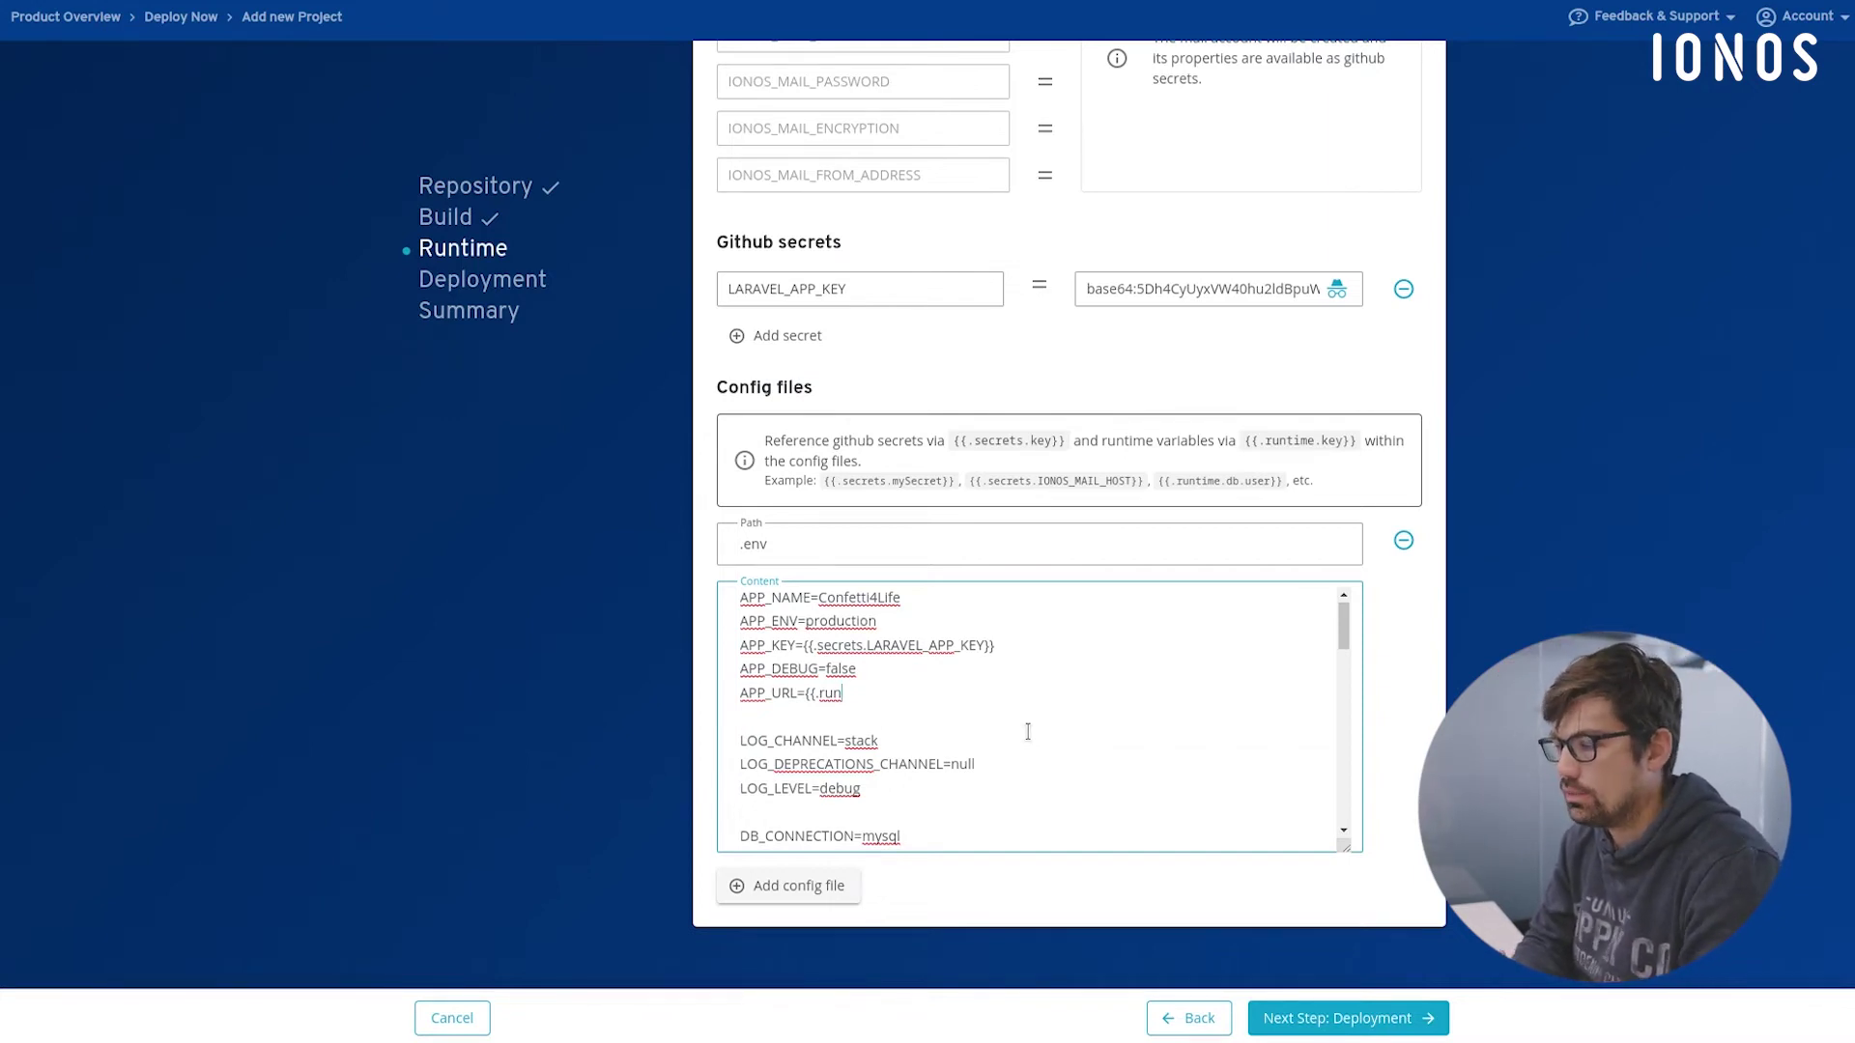
{"action": "type", "text": "time."}
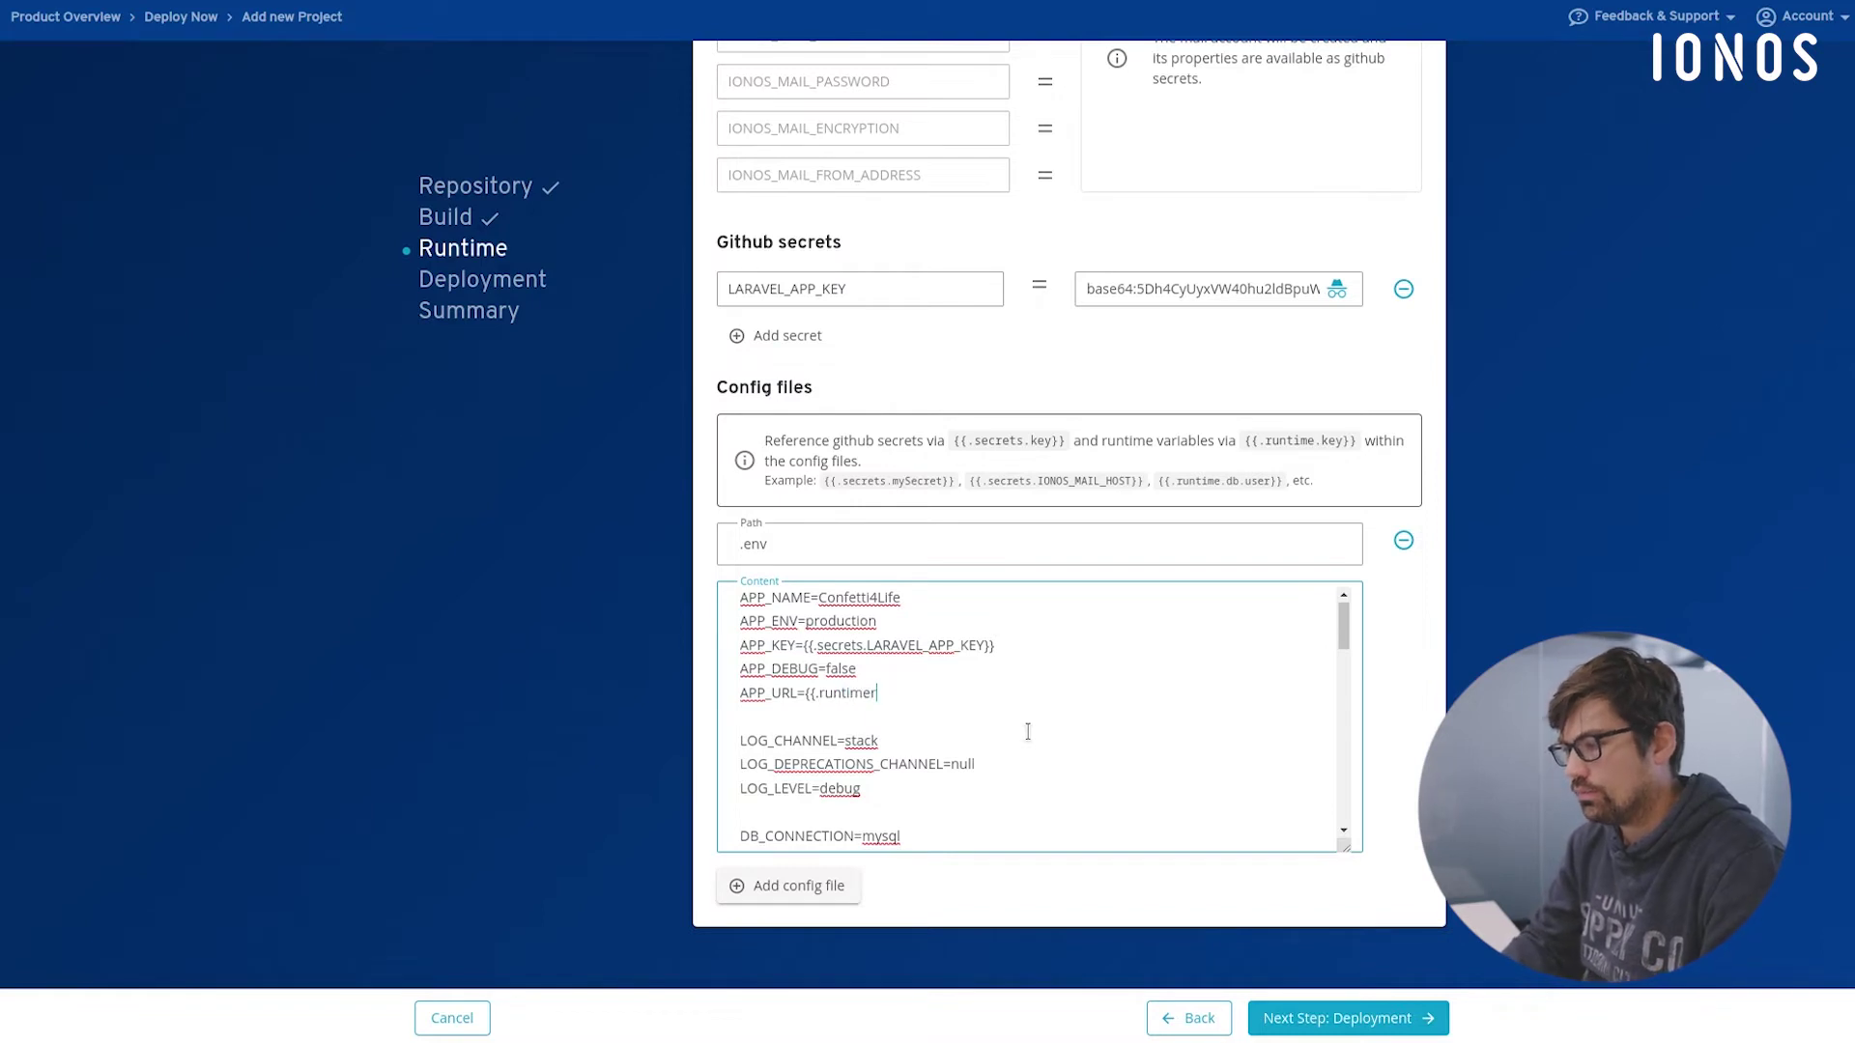
{"action": "type", "text": "app-"}
{"action": "type", "text": "url}"}
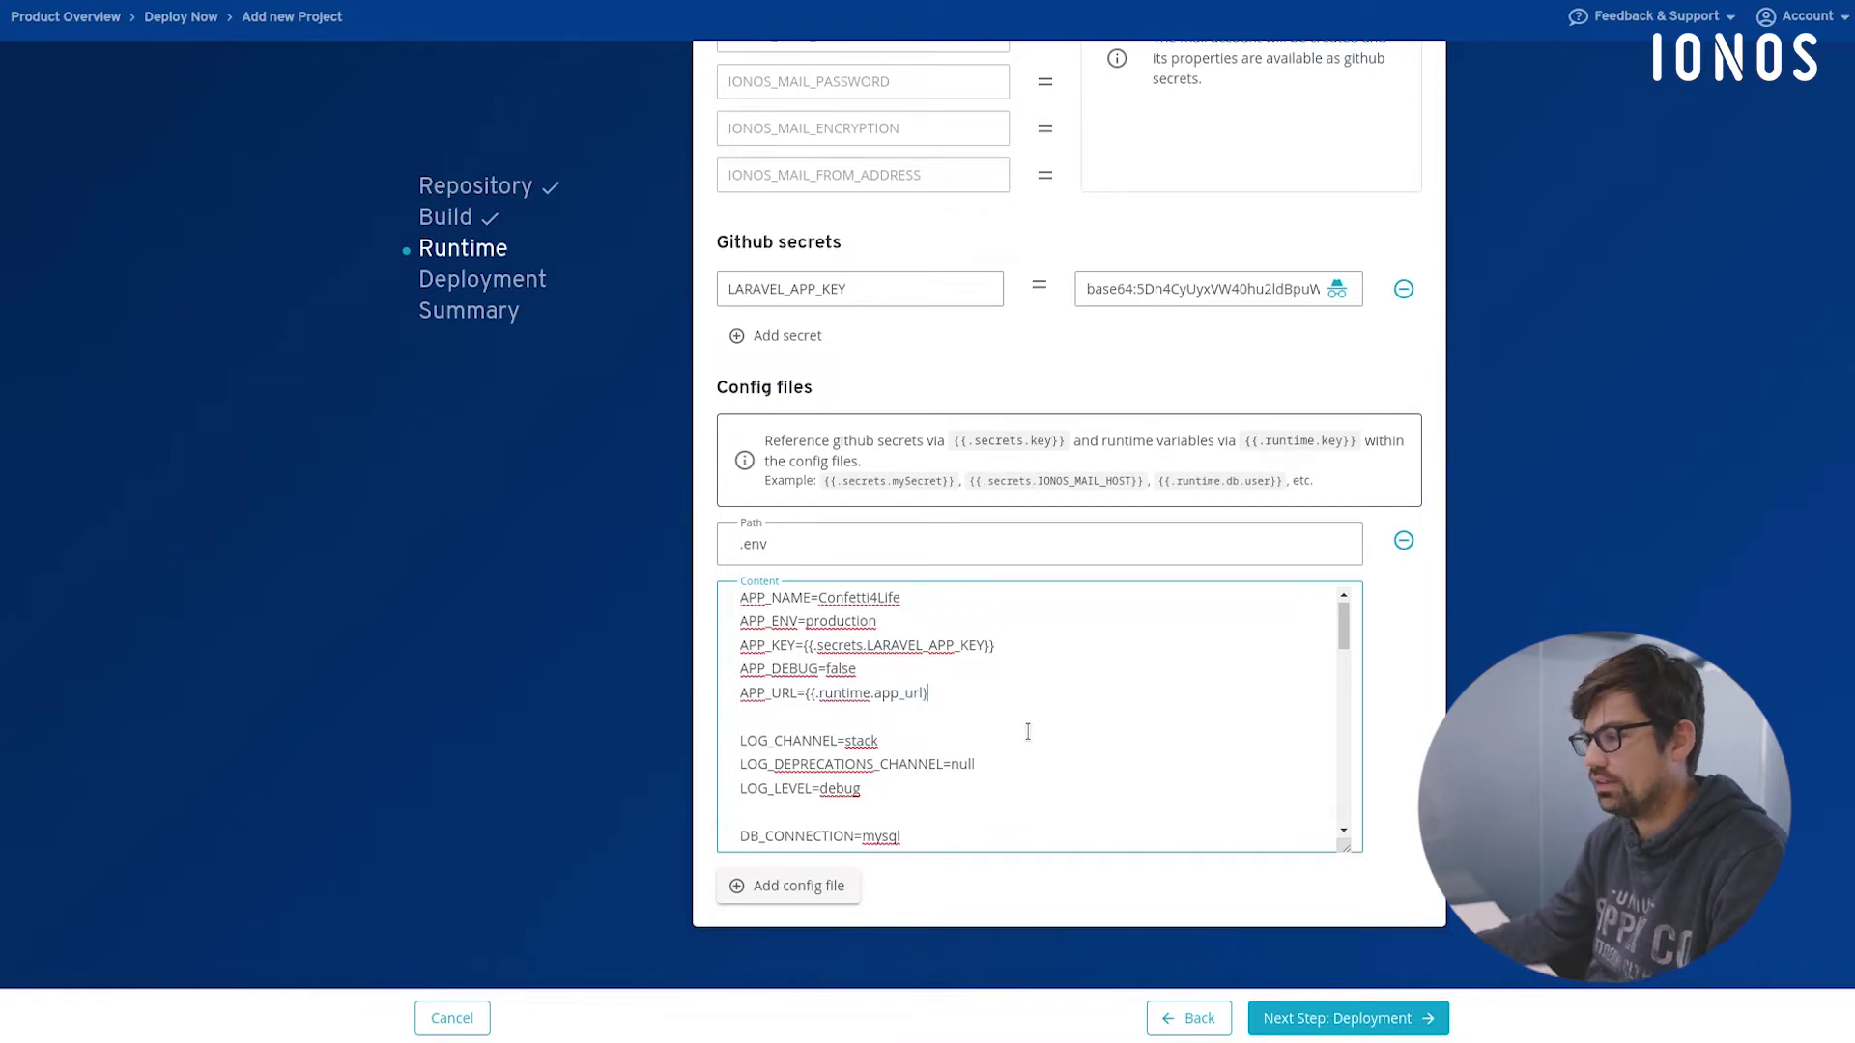
Set DB_HOST in the .env content to the runtime reference {{.runtime.db.host}}
{"action": "scroll", "coordinate": [870, 667], "scroll_direction": "down", "scroll_amount": 3}
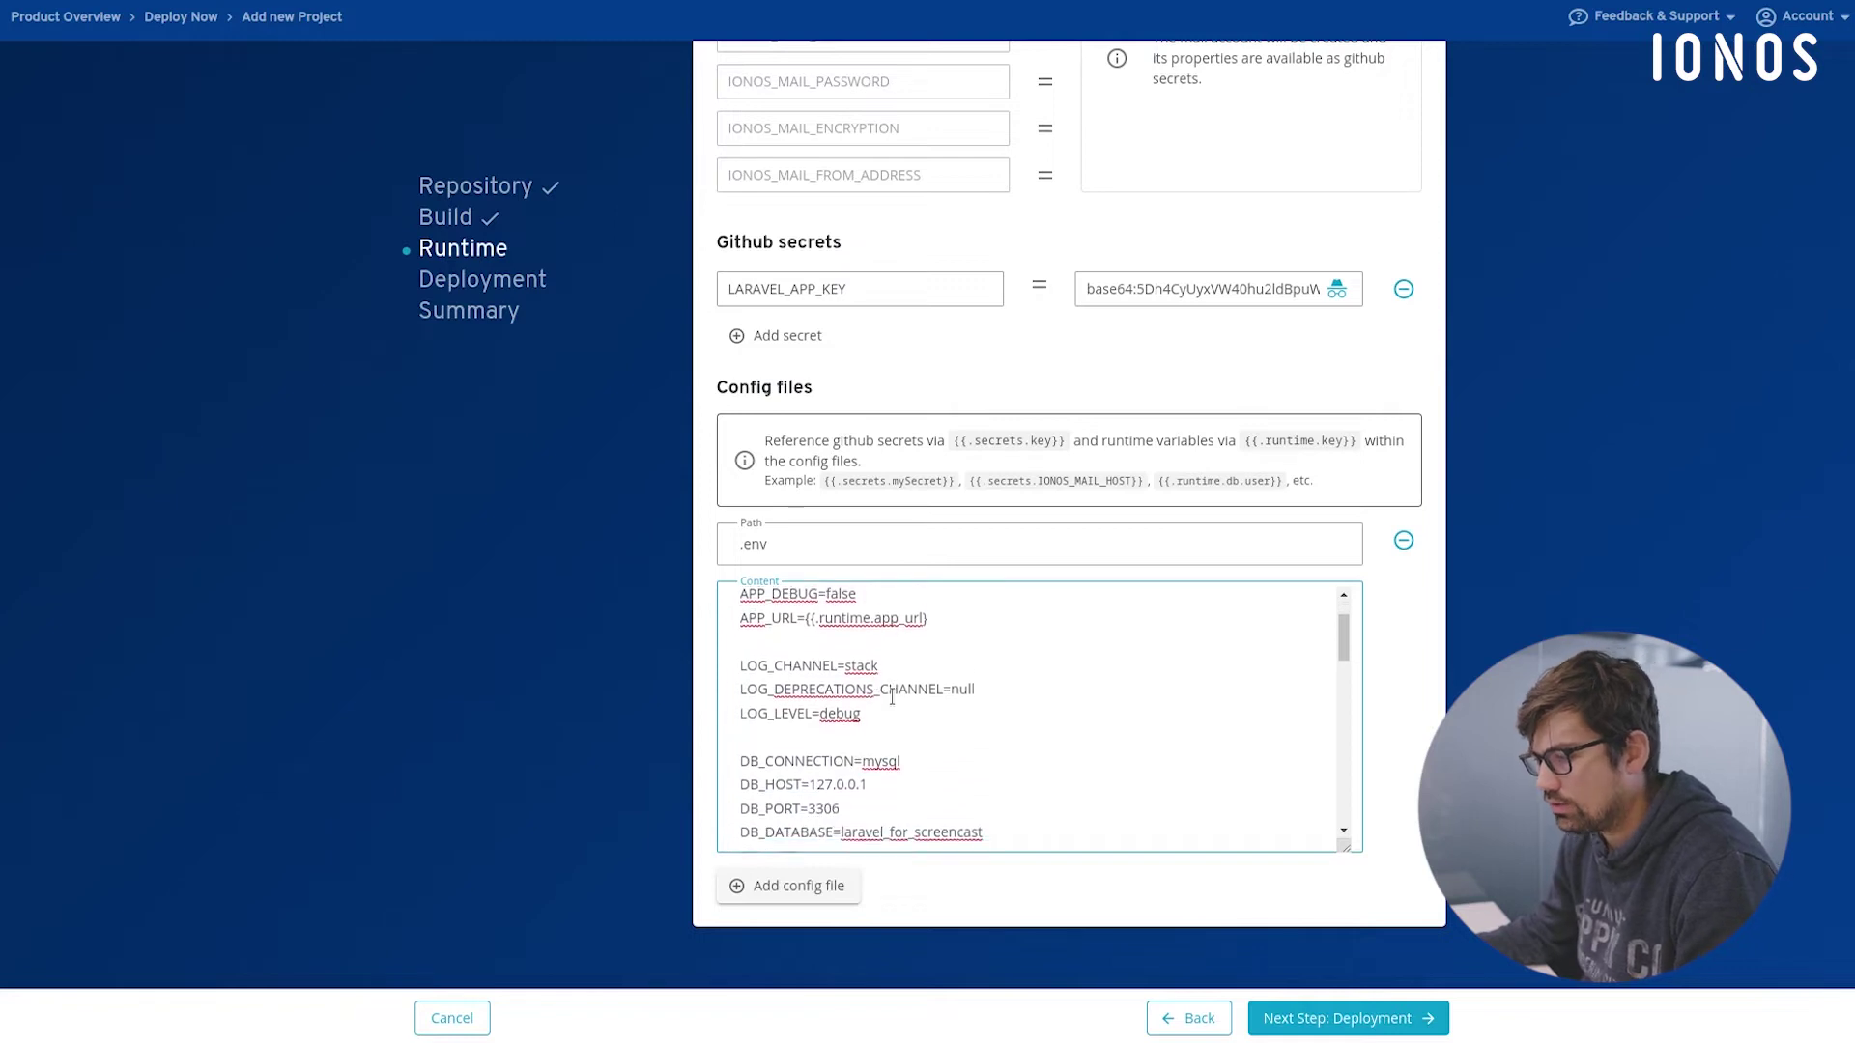
{"action": "scroll", "coordinate": [869, 691], "scroll_direction": "down", "scroll_amount": 3}
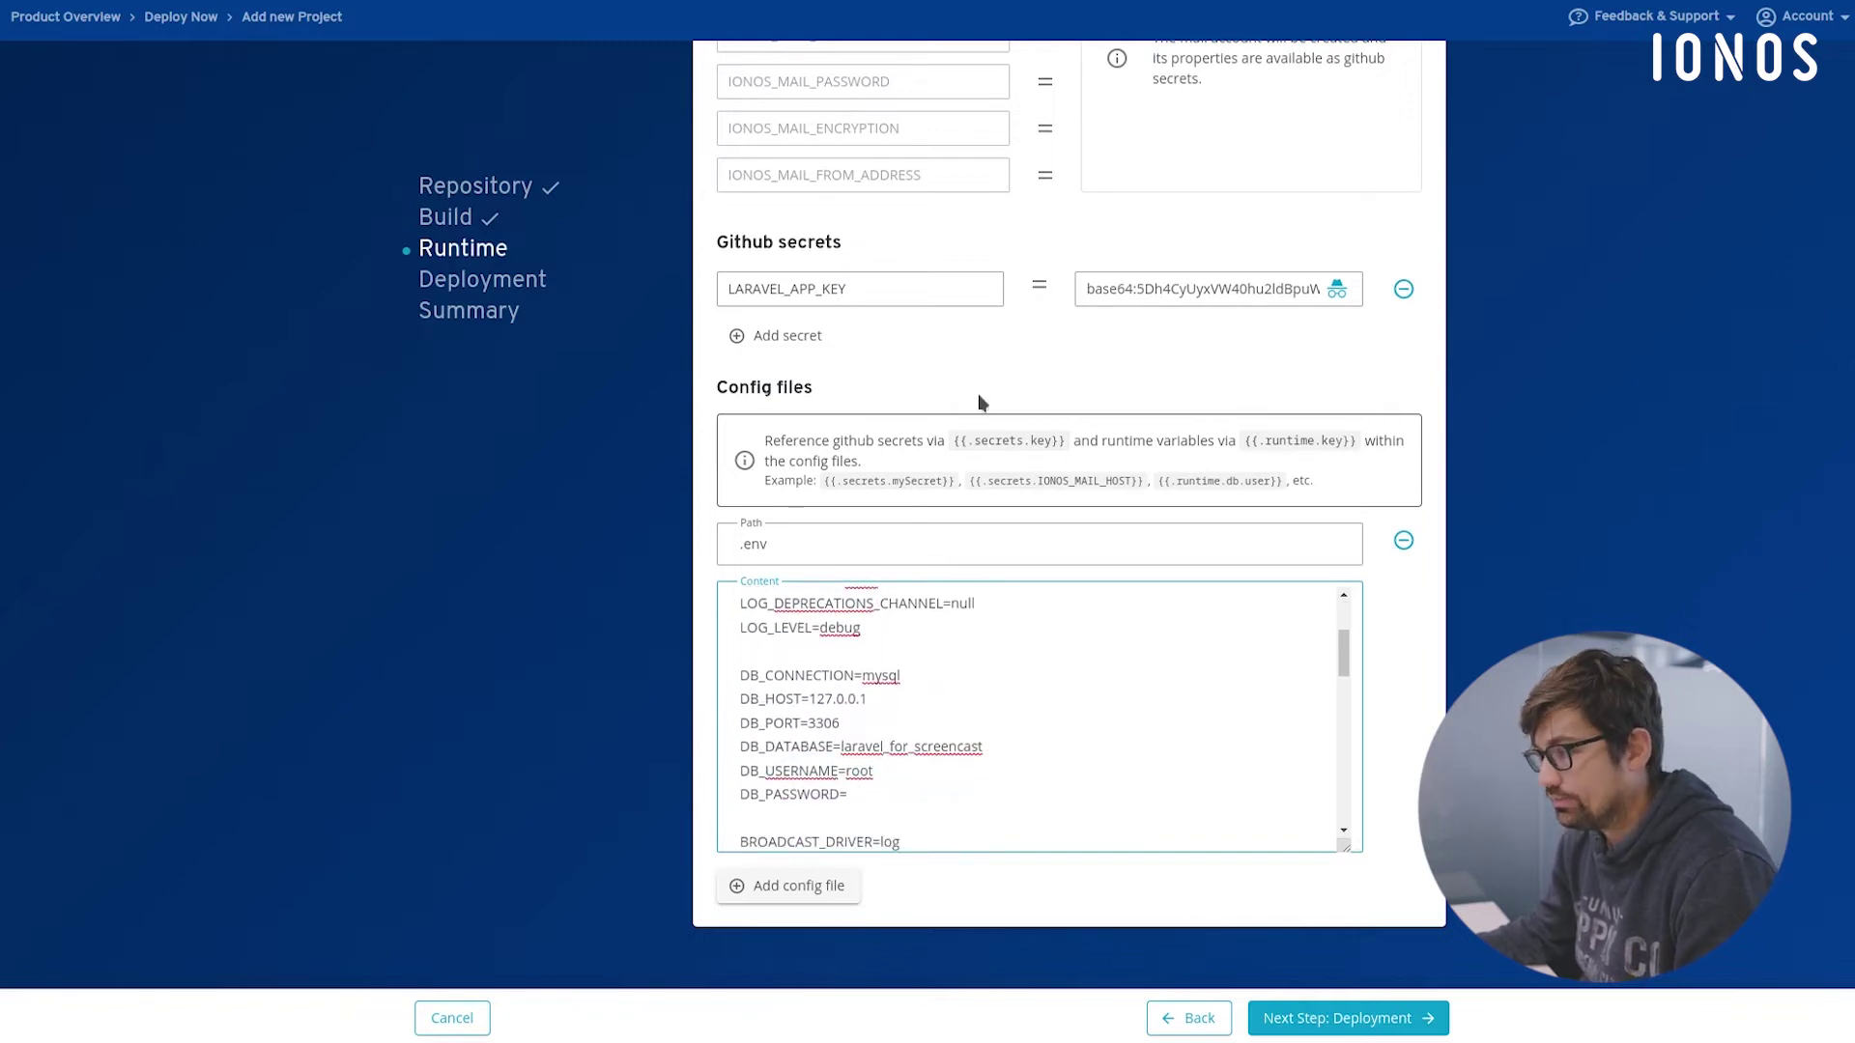
{"action": "scroll", "coordinate": [984, 396], "scroll_direction": "up", "scroll_amount": 7}
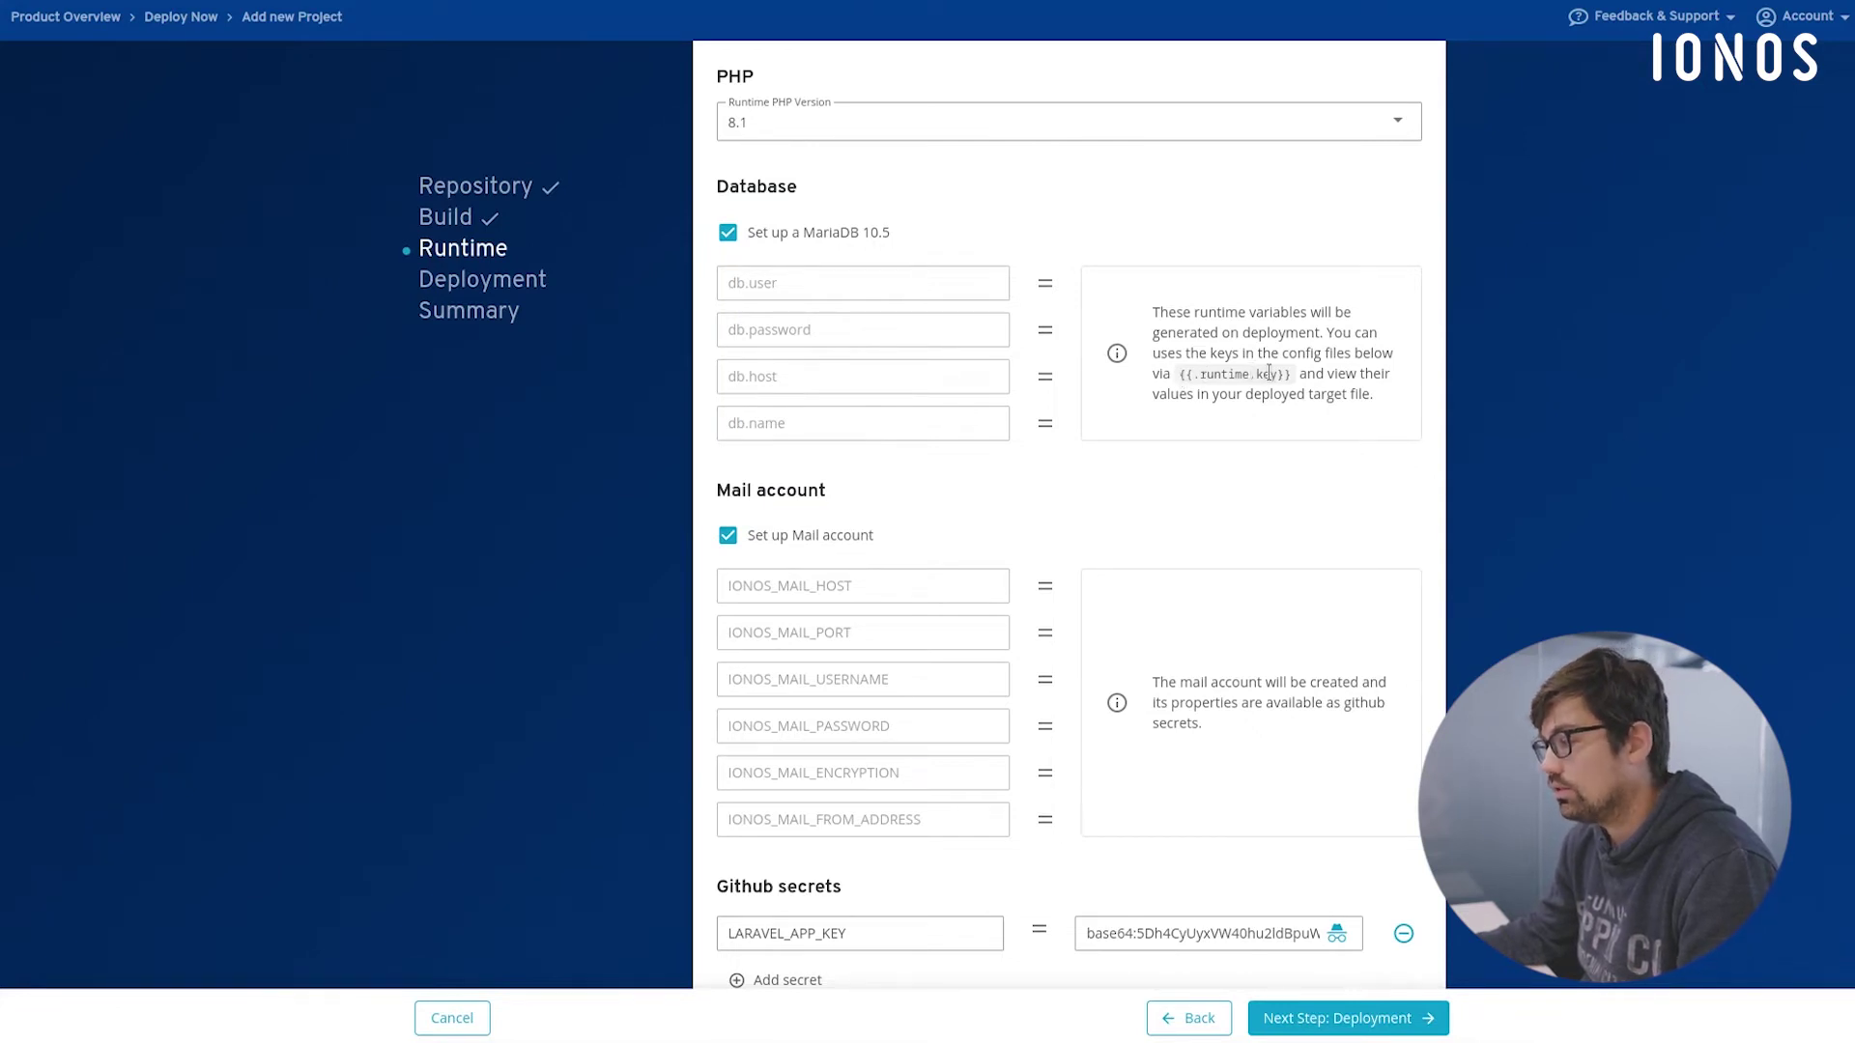
{"action": "scroll", "coordinate": [995, 657], "scroll_direction": "down", "scroll_amount": 6}
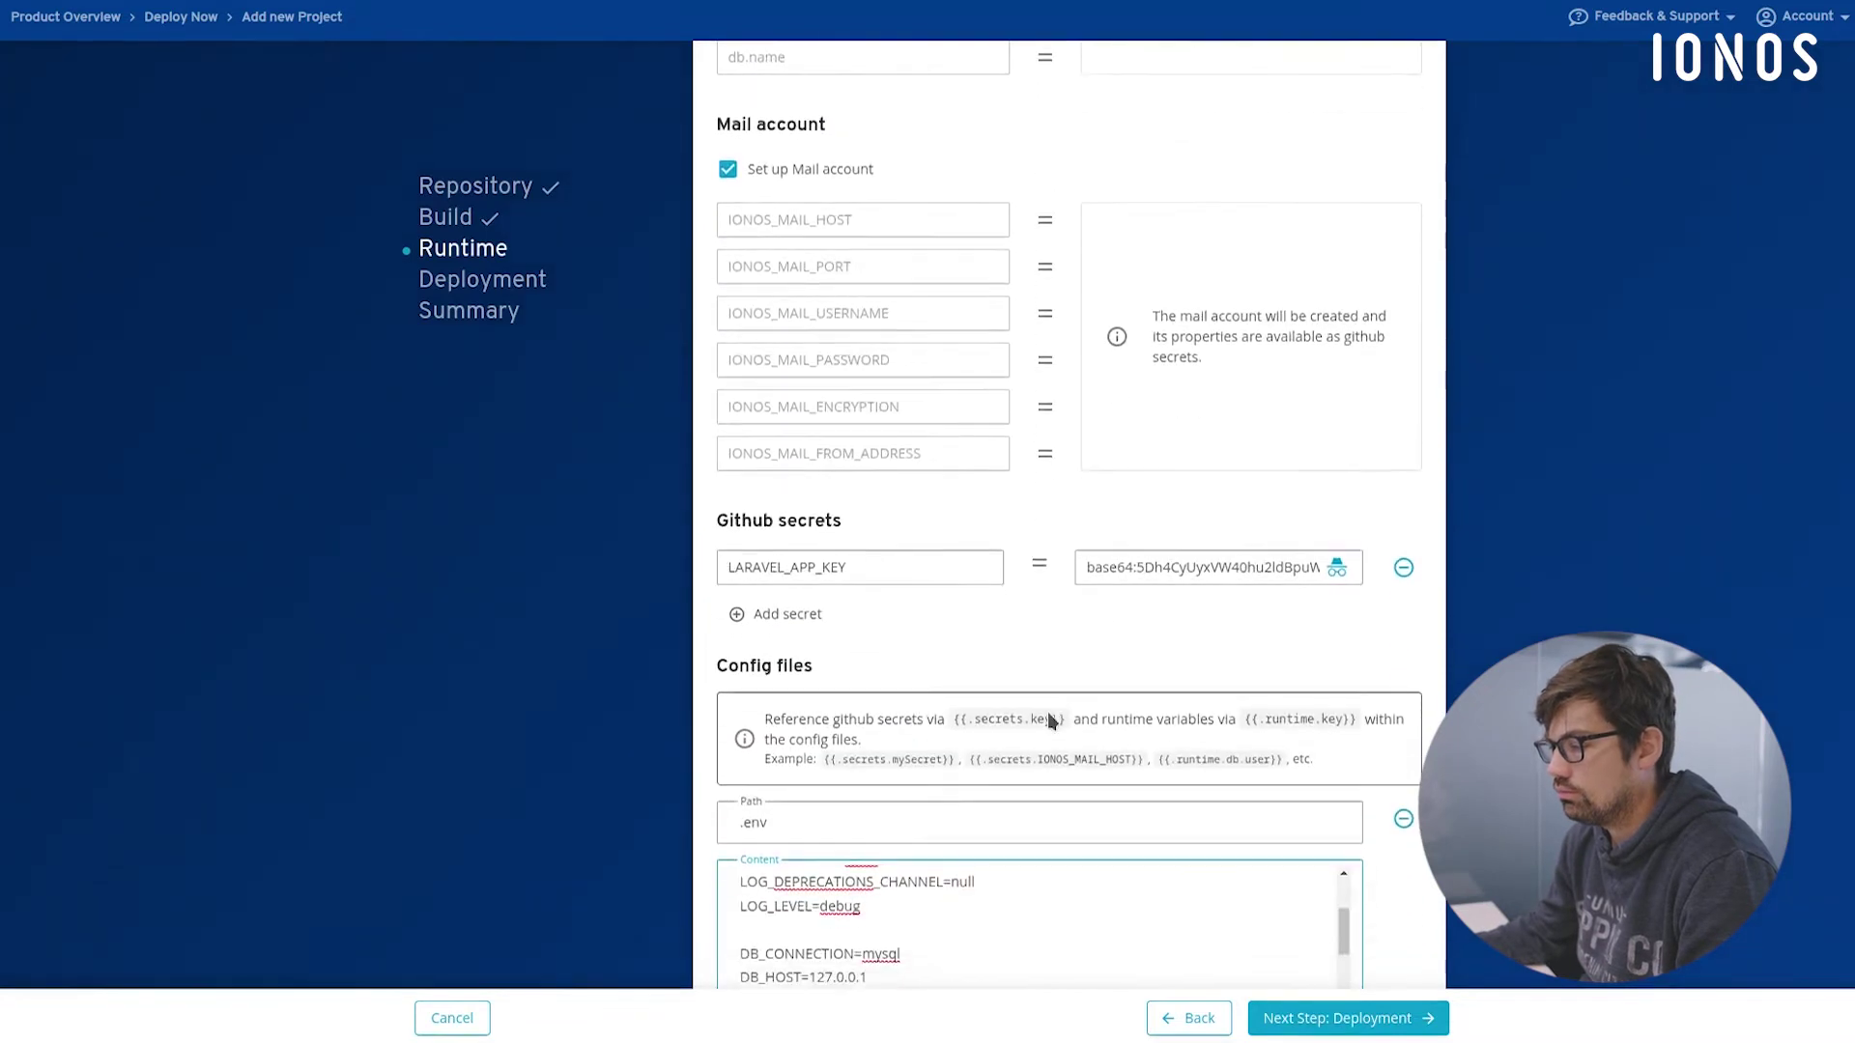
{"action": "double_click", "coordinate": [809, 732]}
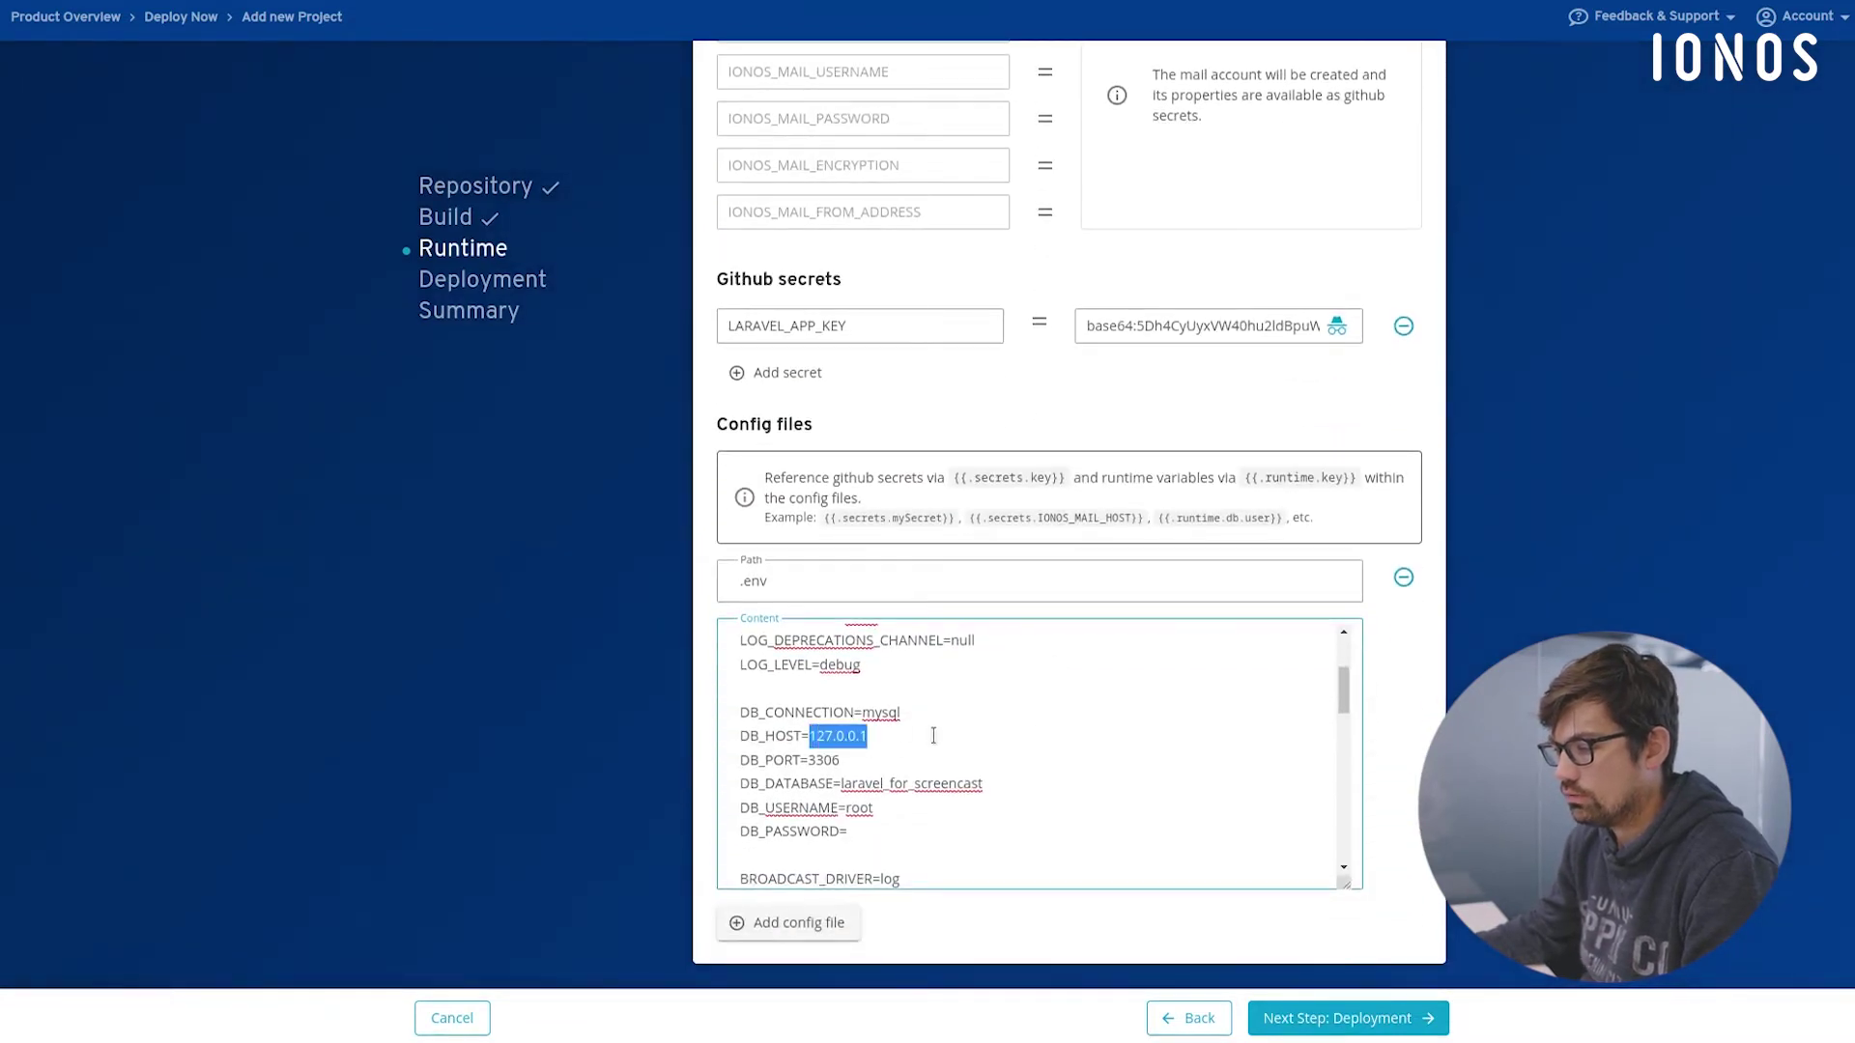
{"action": "type", "text": "{{"}
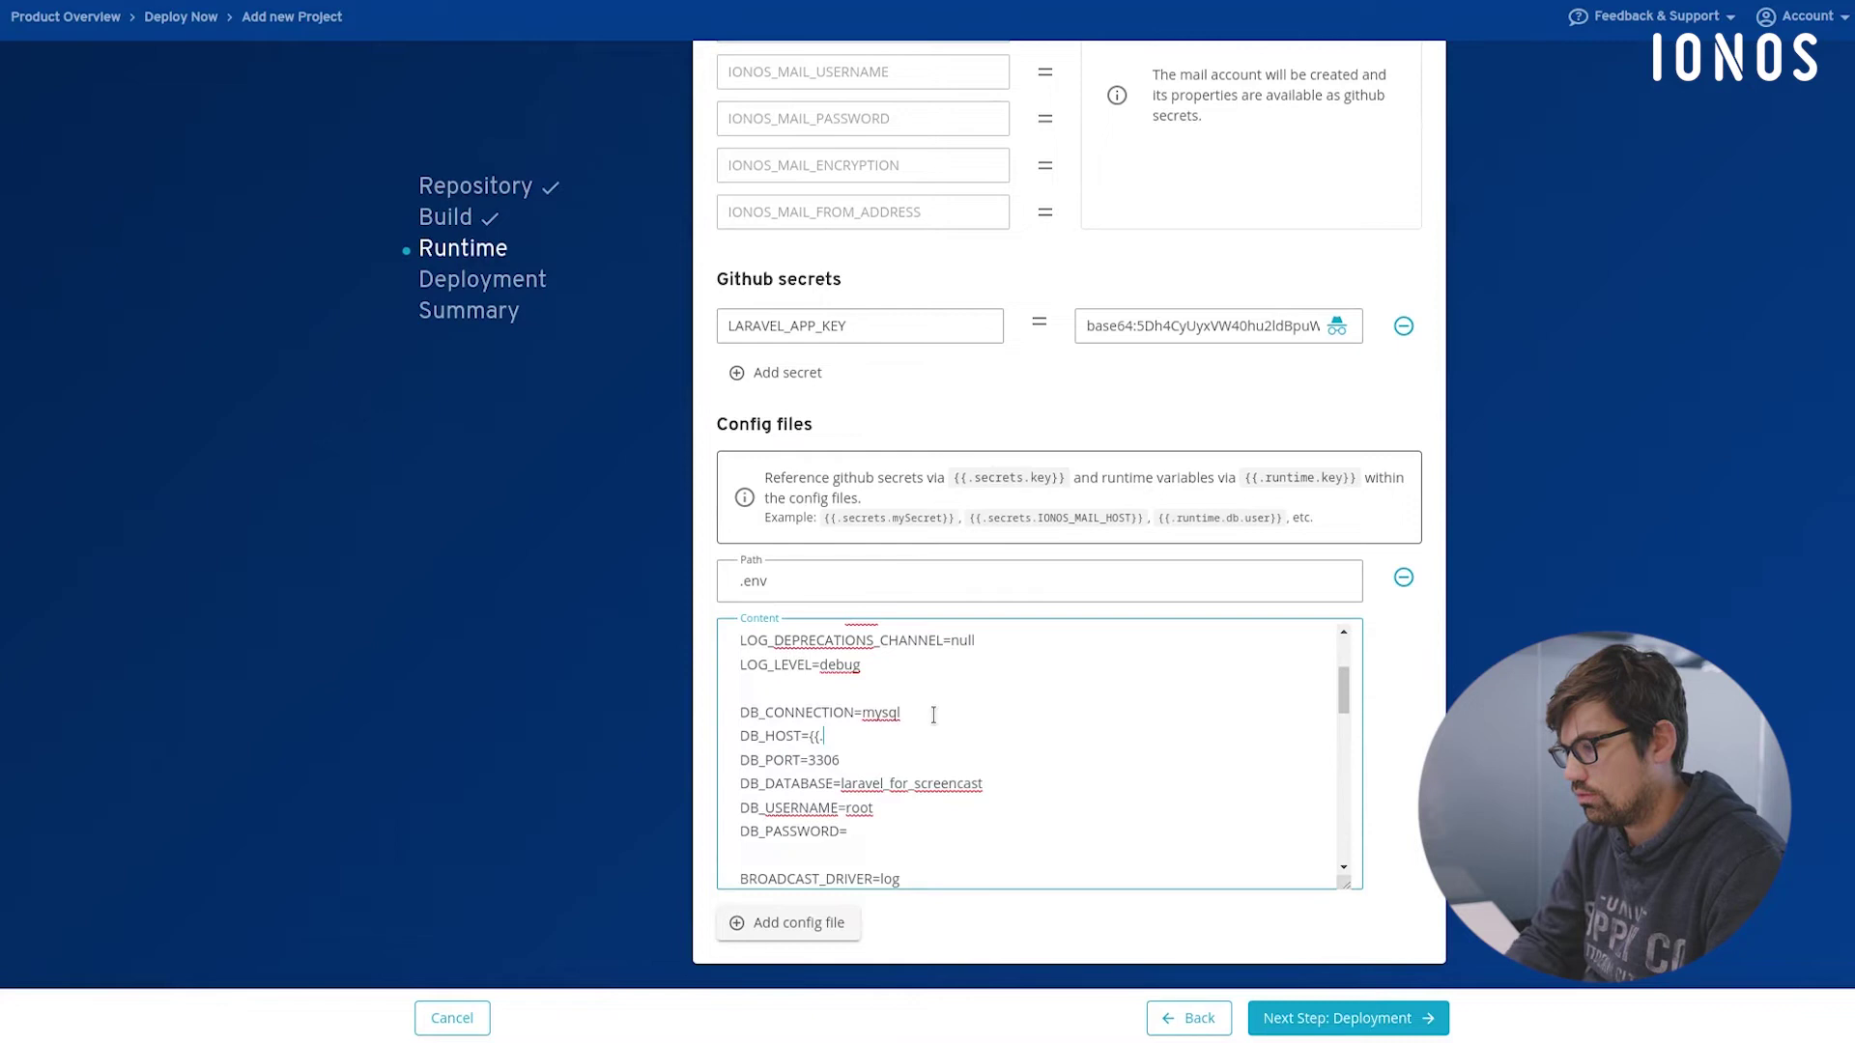
{"action": "type", "text": ".run.ti"}
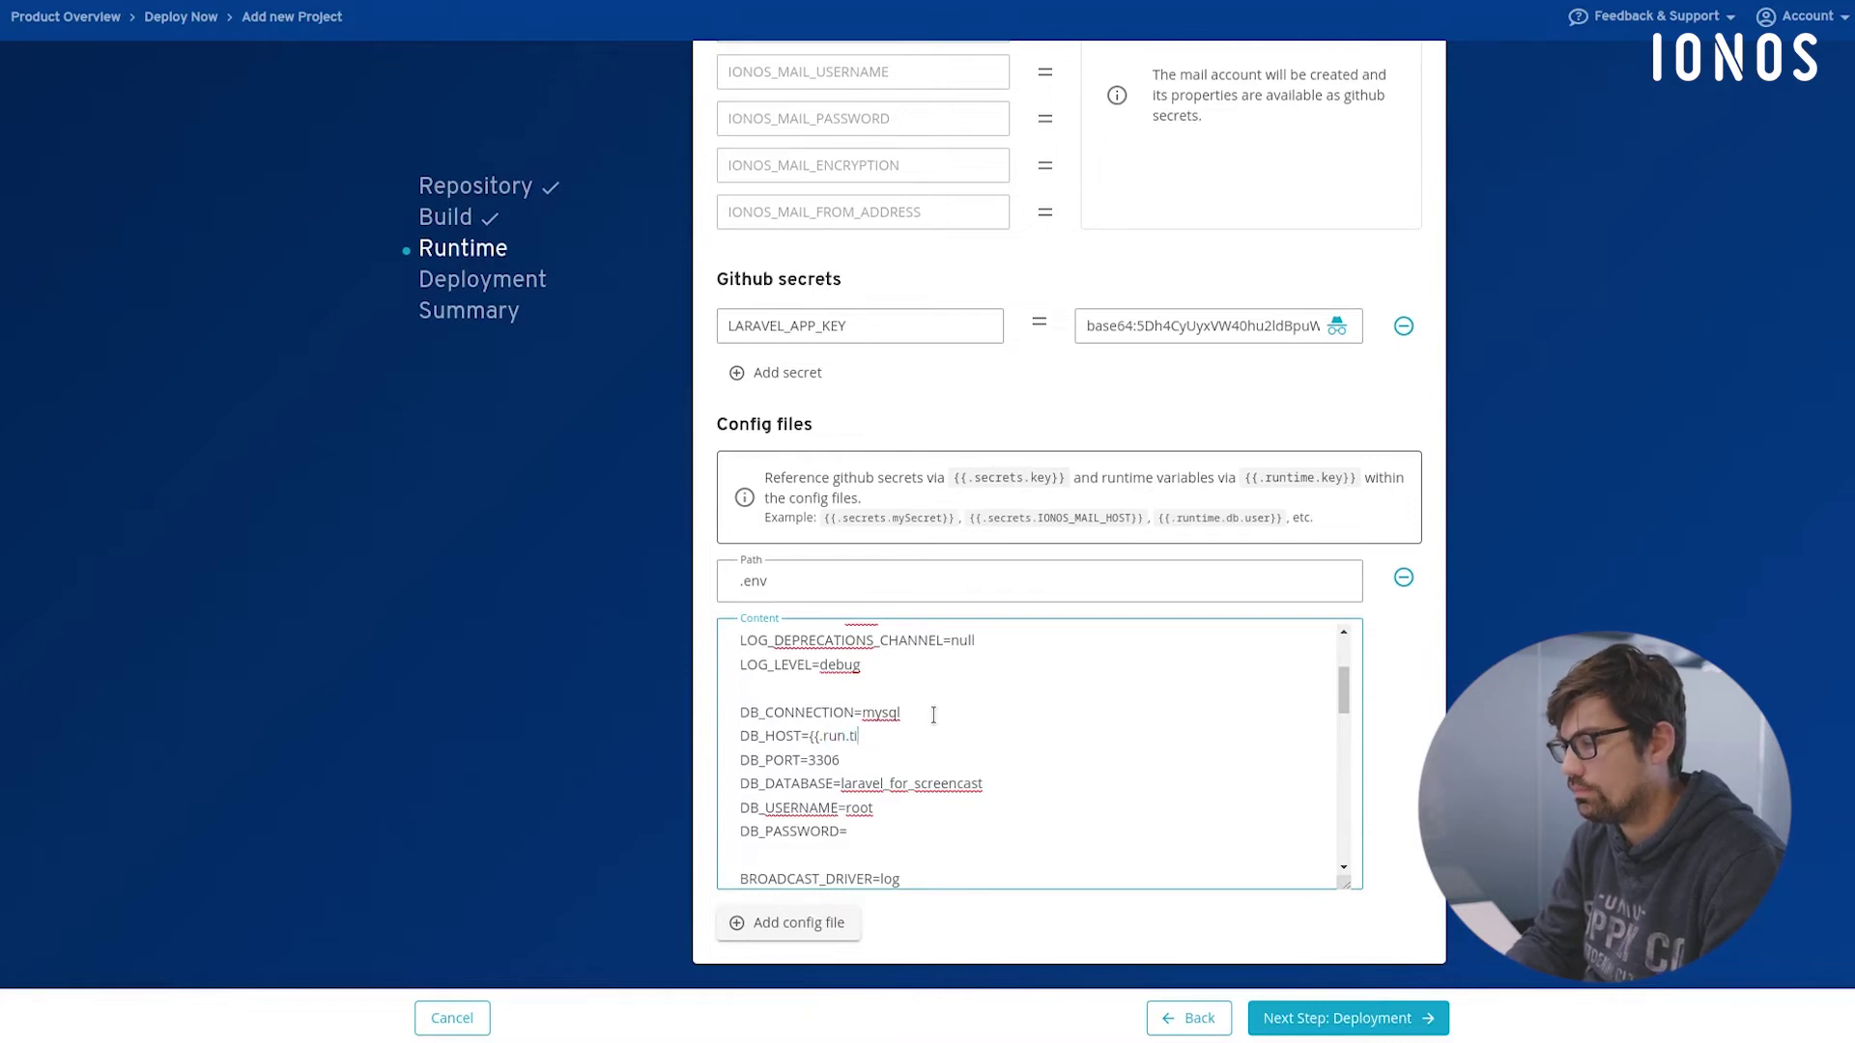
{"action": "type", "text": "me"}
{"action": "key", "text": "BackSpace"}
{"action": "key", "text": "BackSpace"}
{"action": "key", "text": "BackSpace"}
{"action": "key", "text": "BackSpace"}
{"action": "key", "text": "BackSpace"}
{"action": "type", "text": "time."}
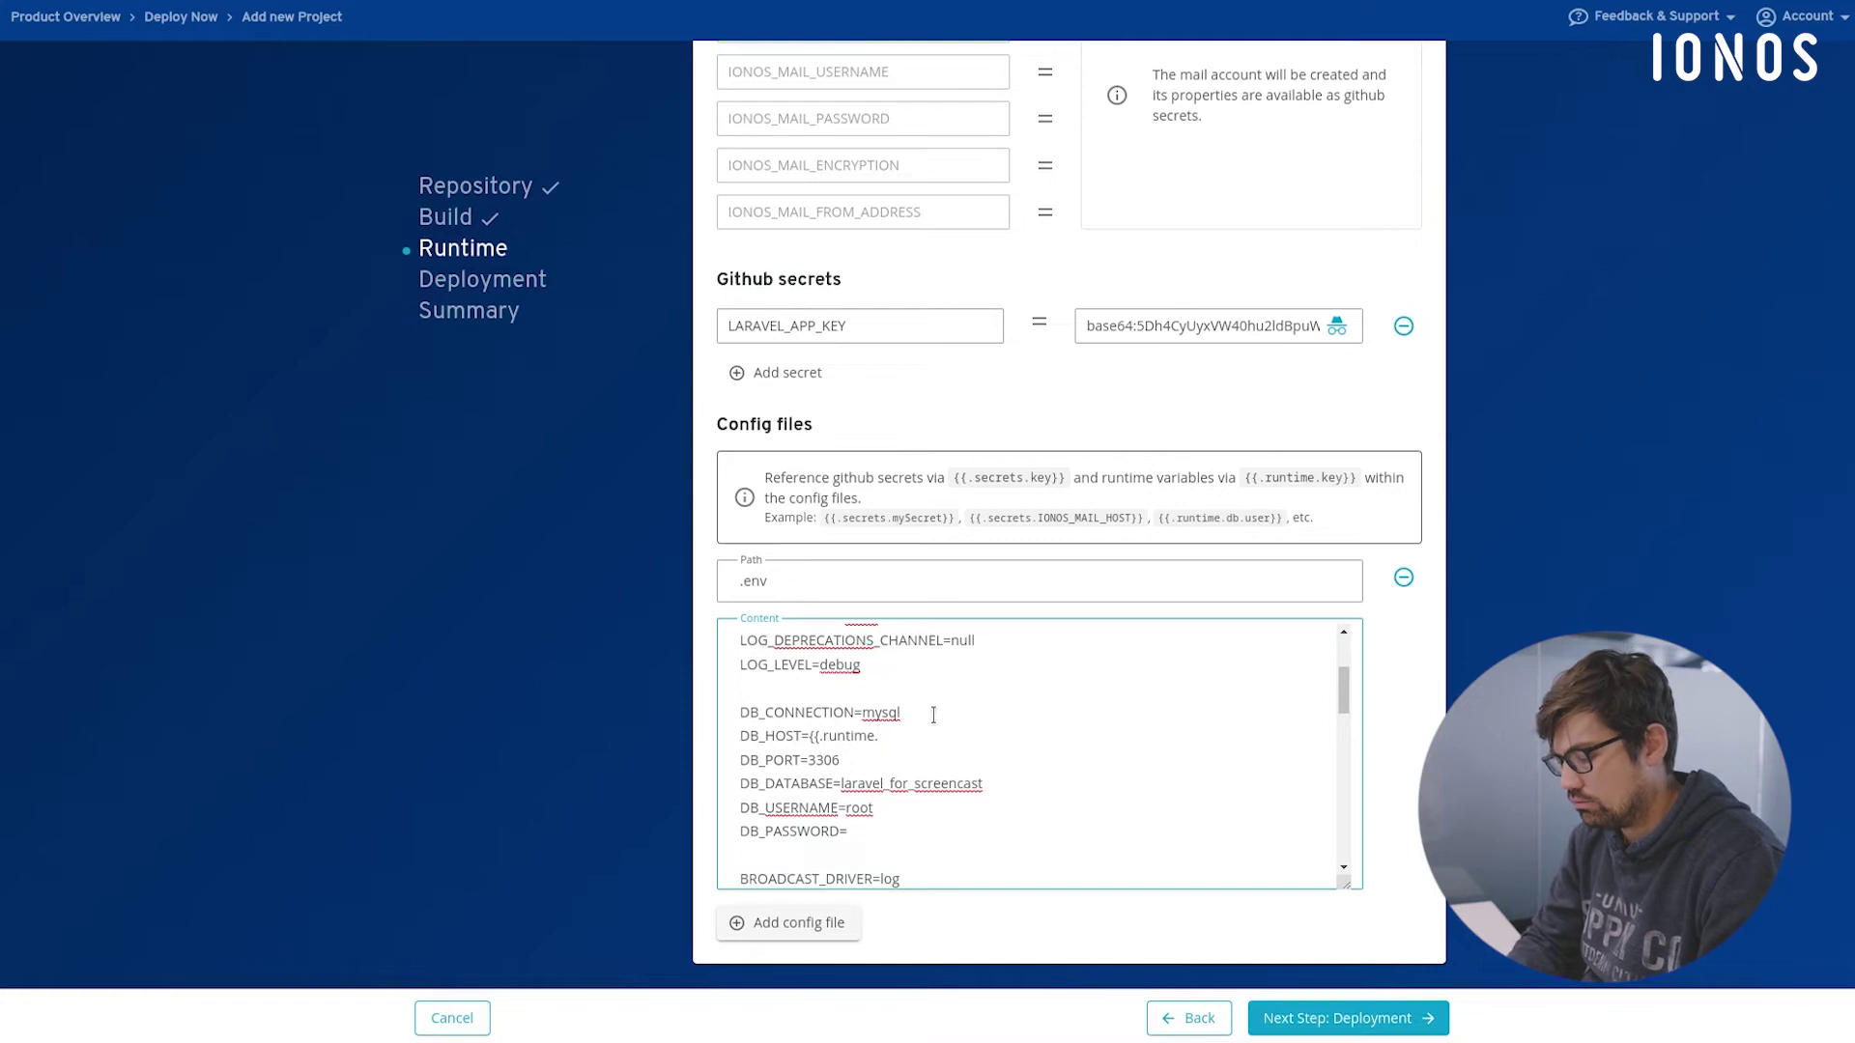
{"action": "type", "text": "db"}
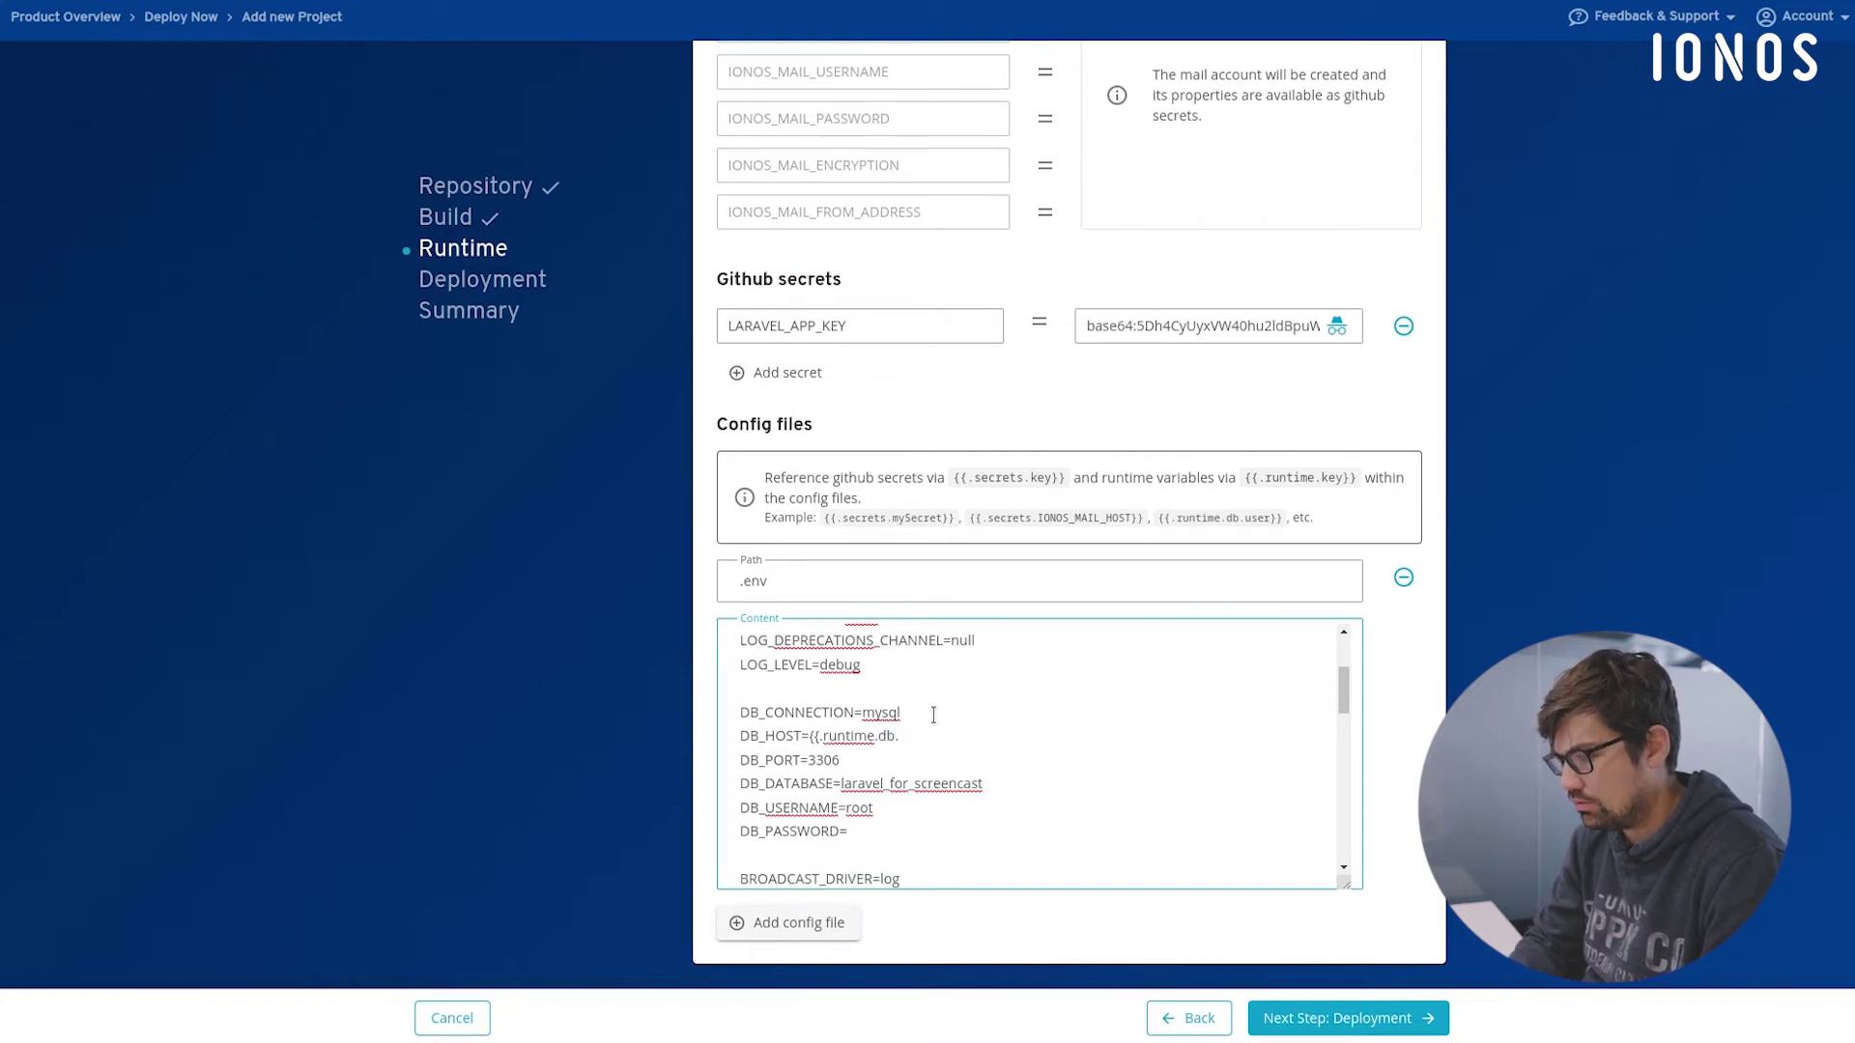
{"action": "type", "text": ".host}"}
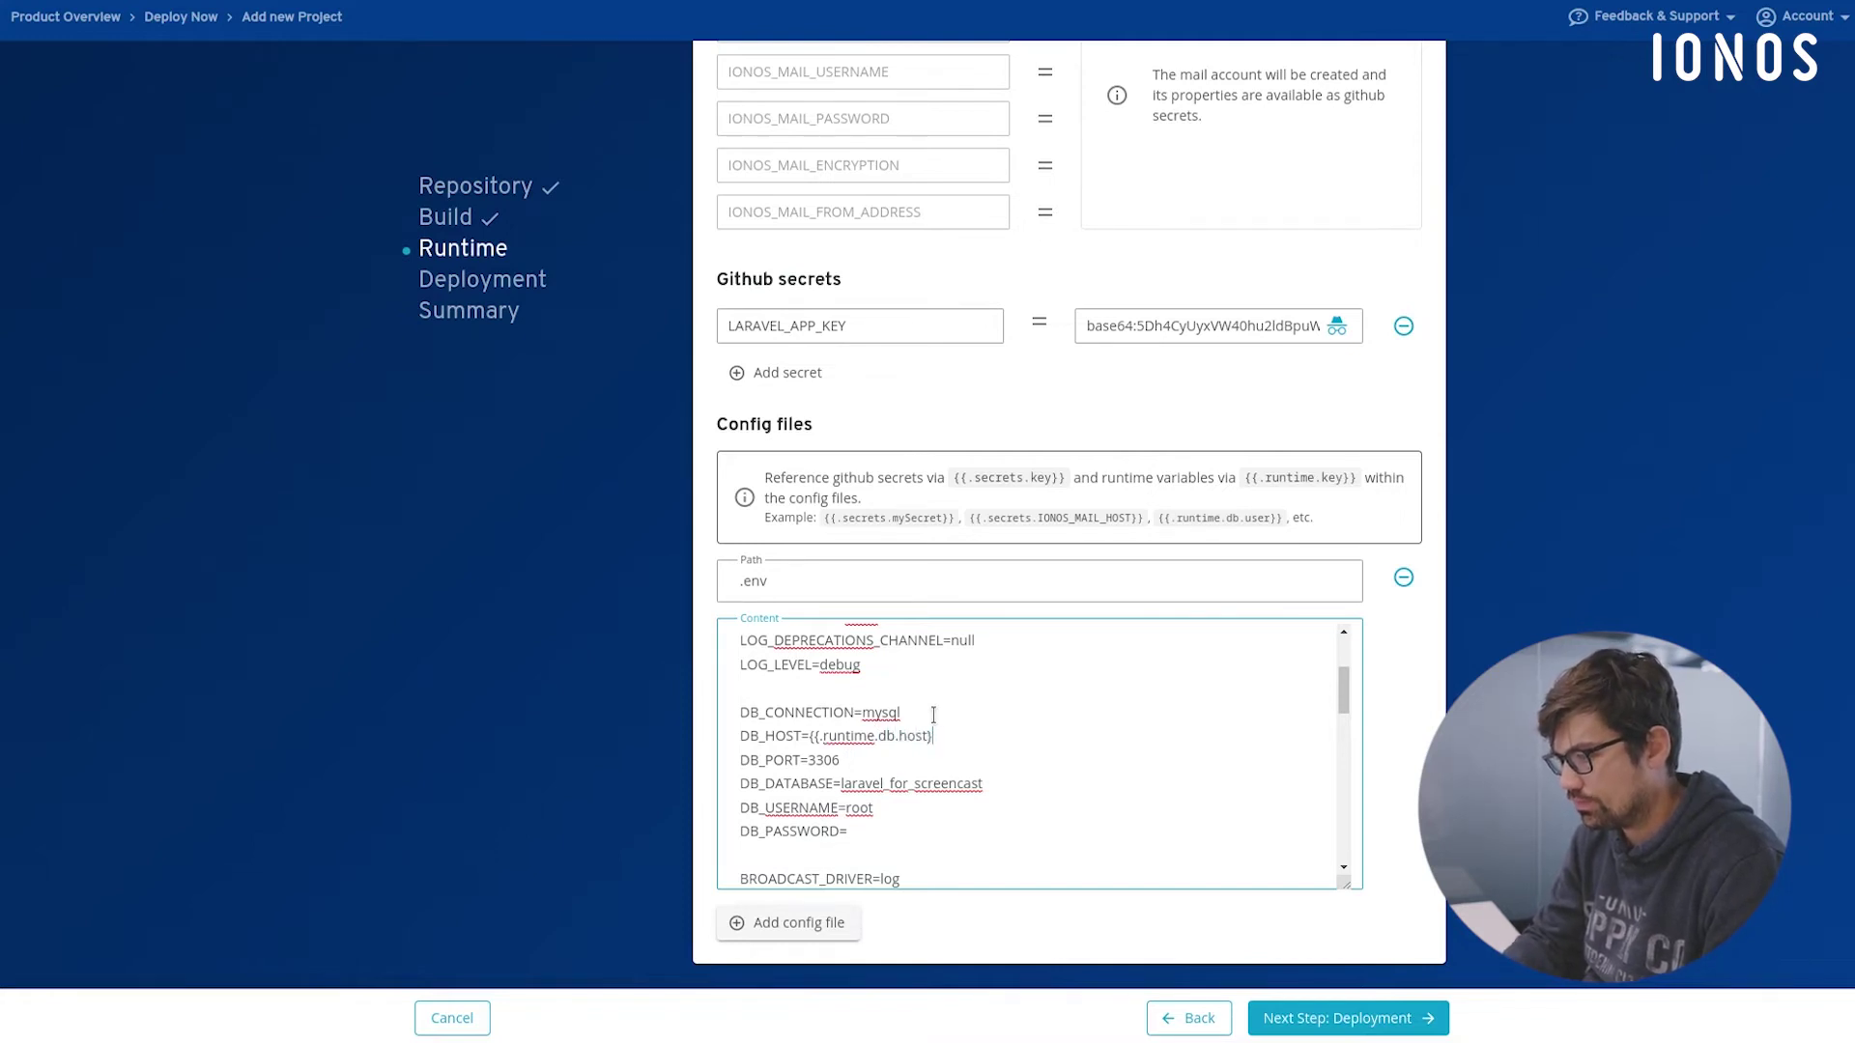
{"action": "type", "text": "}"}
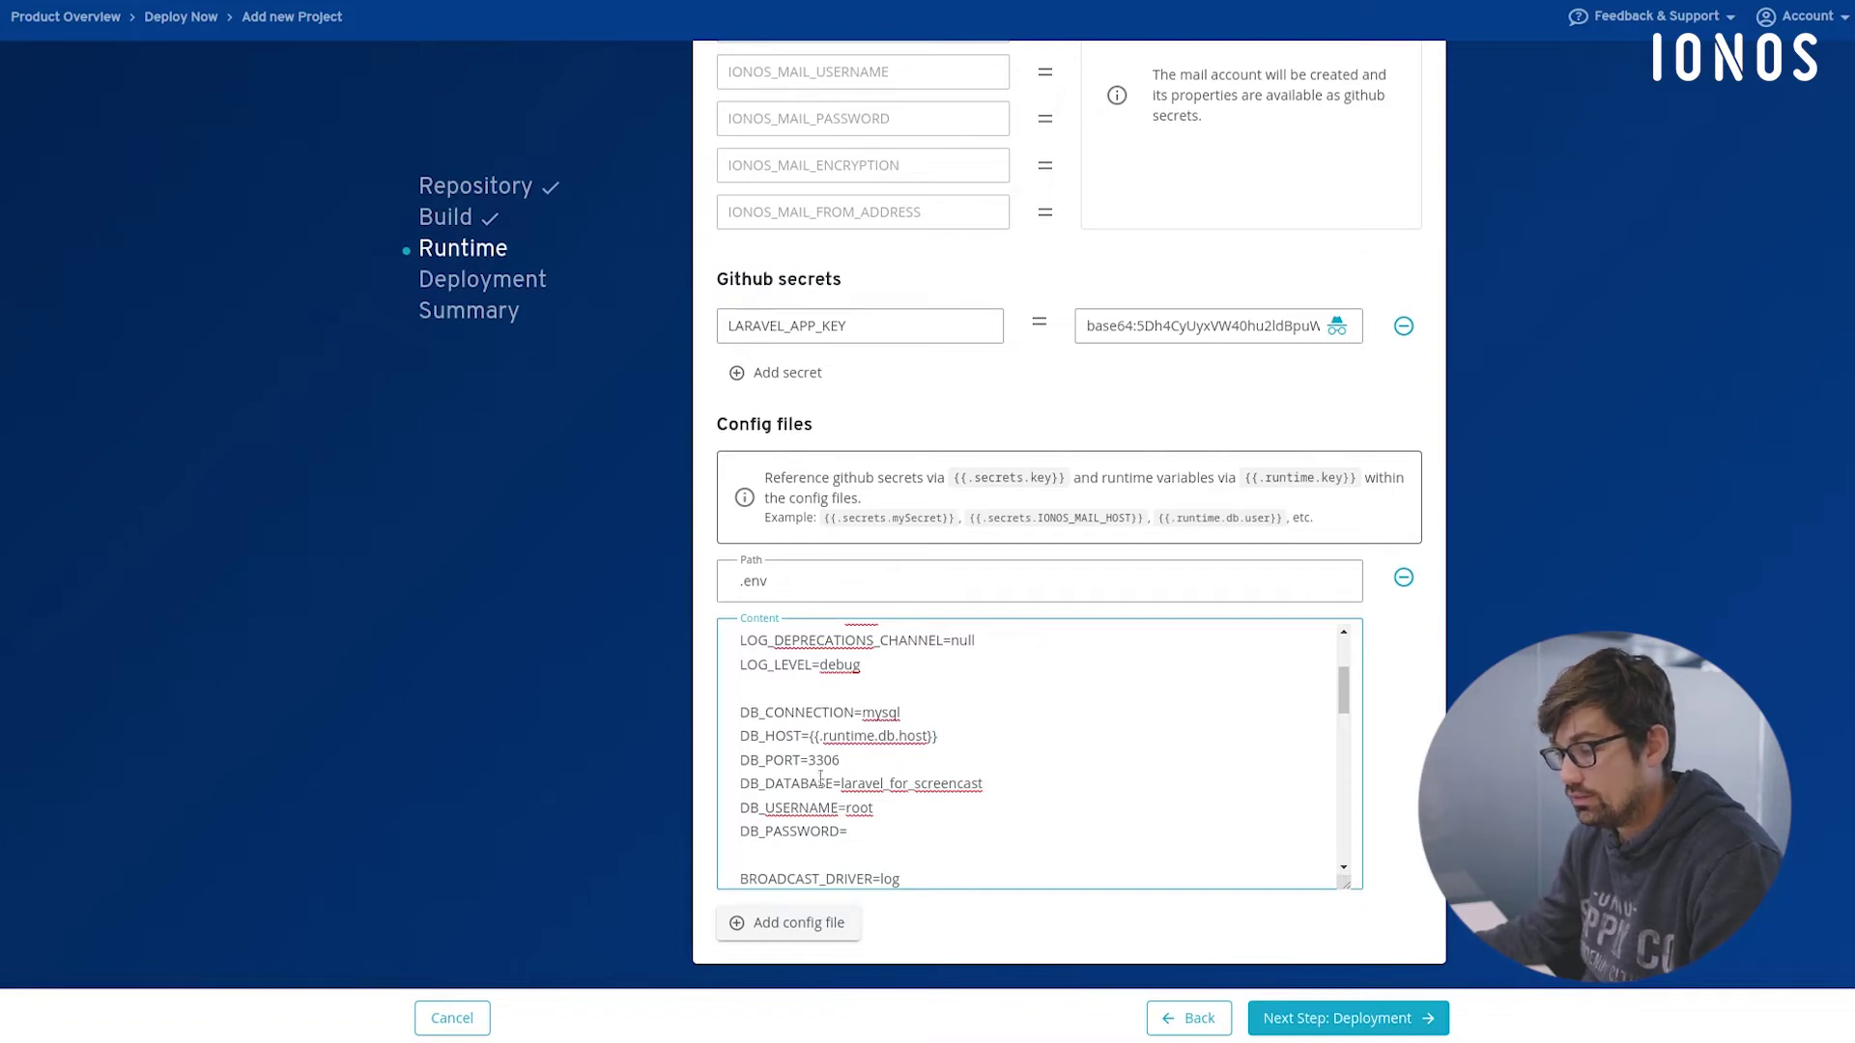
Copy the DB_CONNECTION to DB_PASSWORD lines from screencastpreparation.txt in the code editor and paste them over the DB_ lines in DeployNow's .env content
{"action": "key", "text": "alt+Tab"}
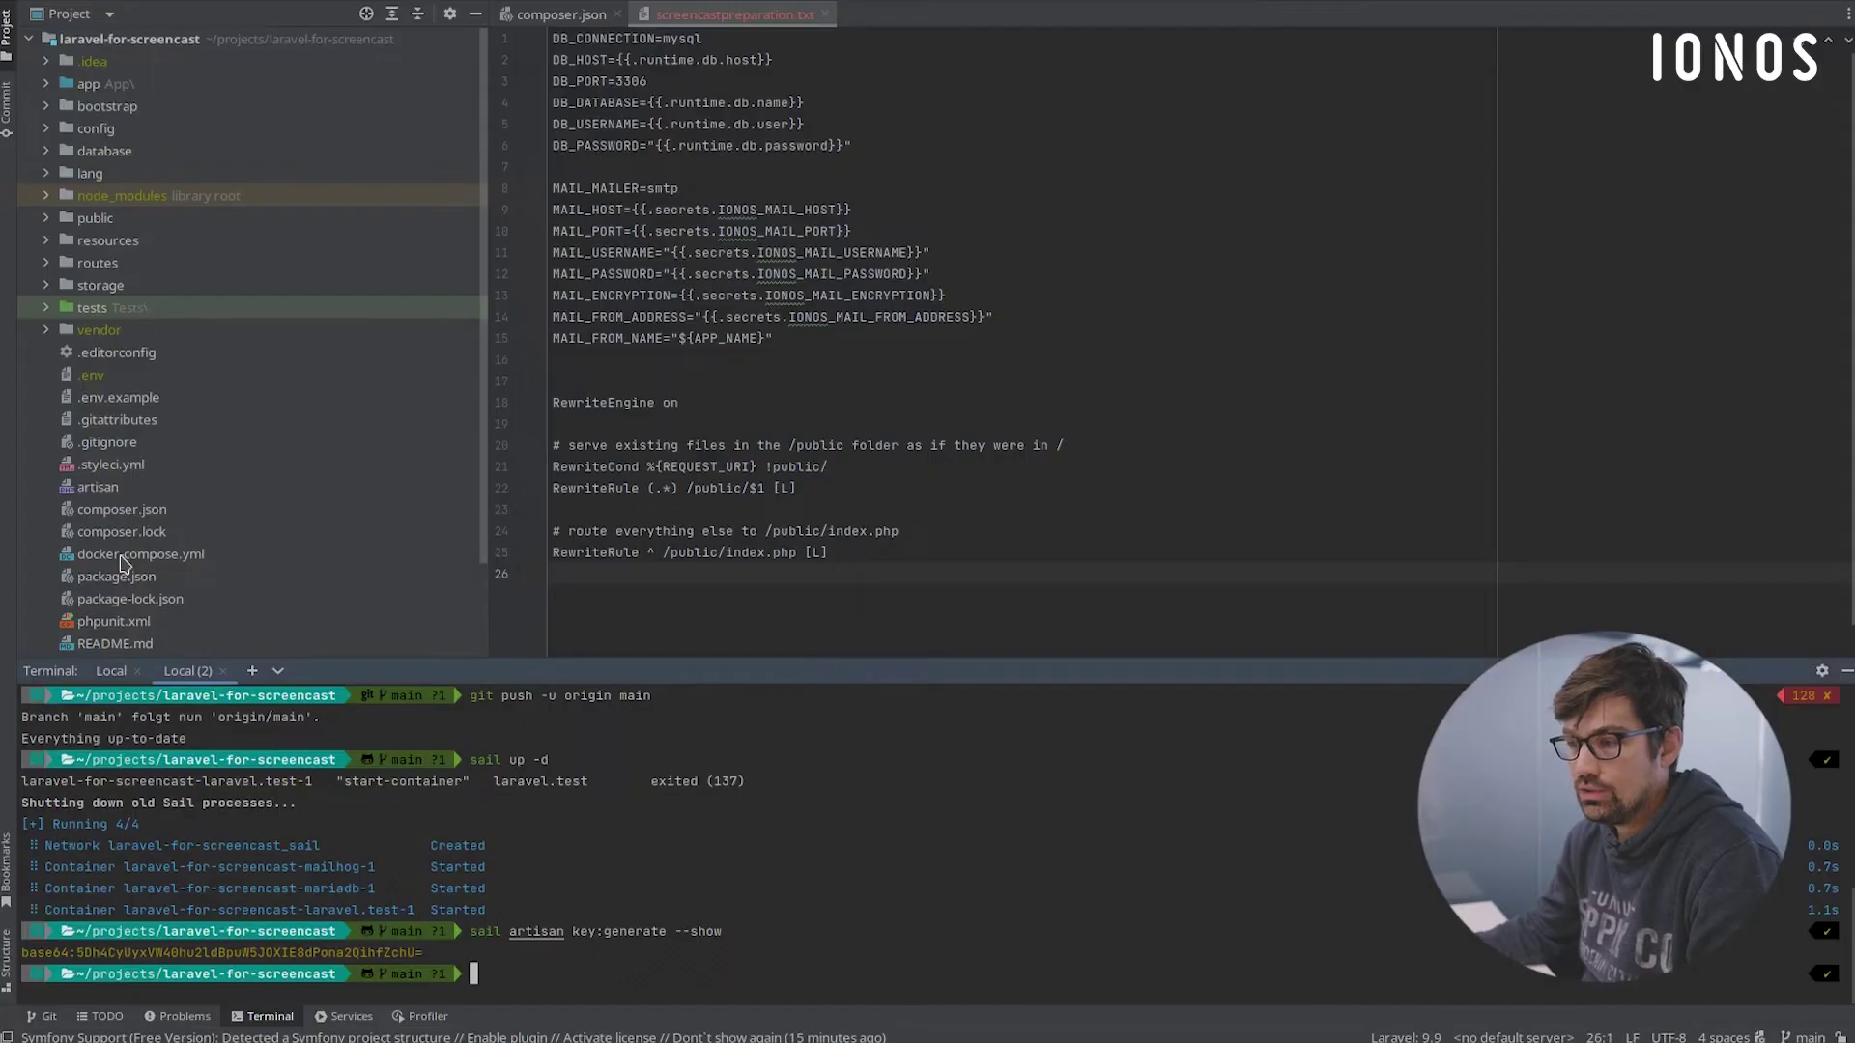
{"action": "scroll", "coordinate": [159, 490], "scroll_direction": "down", "scroll_amount": 2}
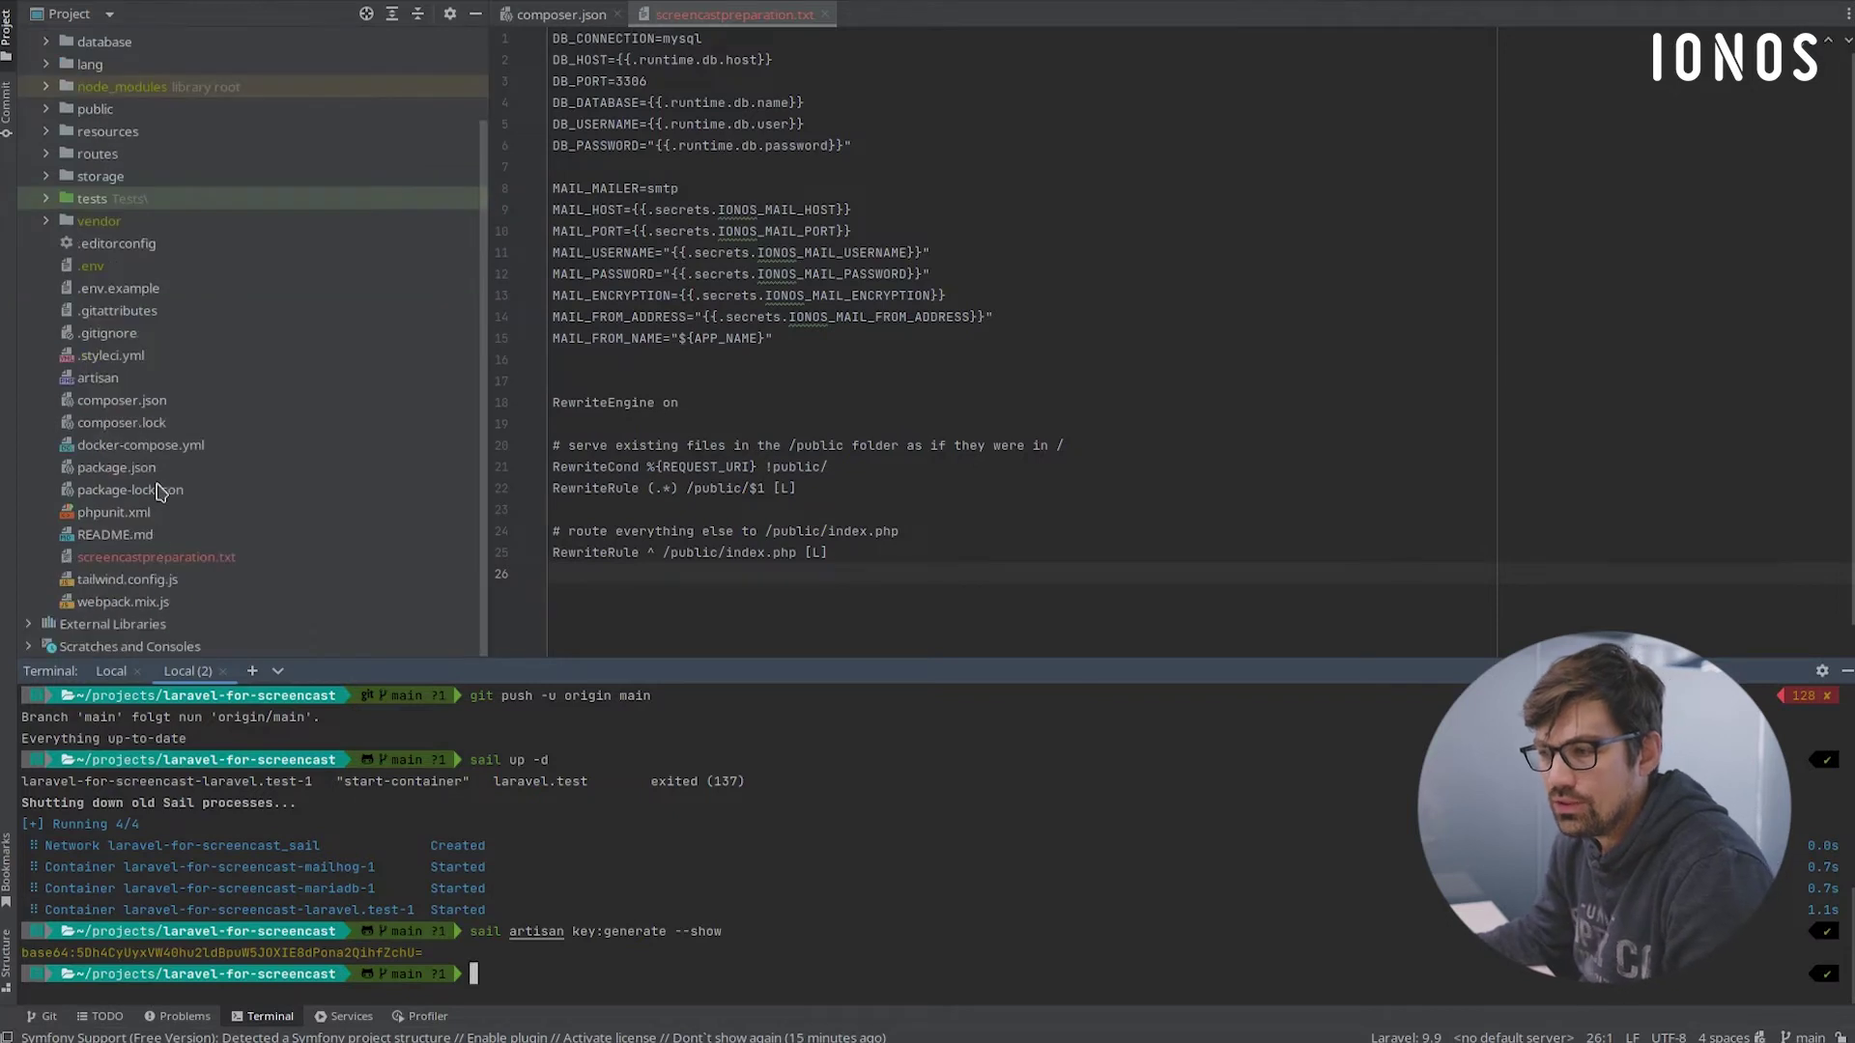
{"action": "left_click", "coordinate": [164, 560]}
{"action": "left_click_drag", "start_coordinate": [854, 145], "coordinate": [489, 37]}
{"action": "key", "text": "ctrl+c"}
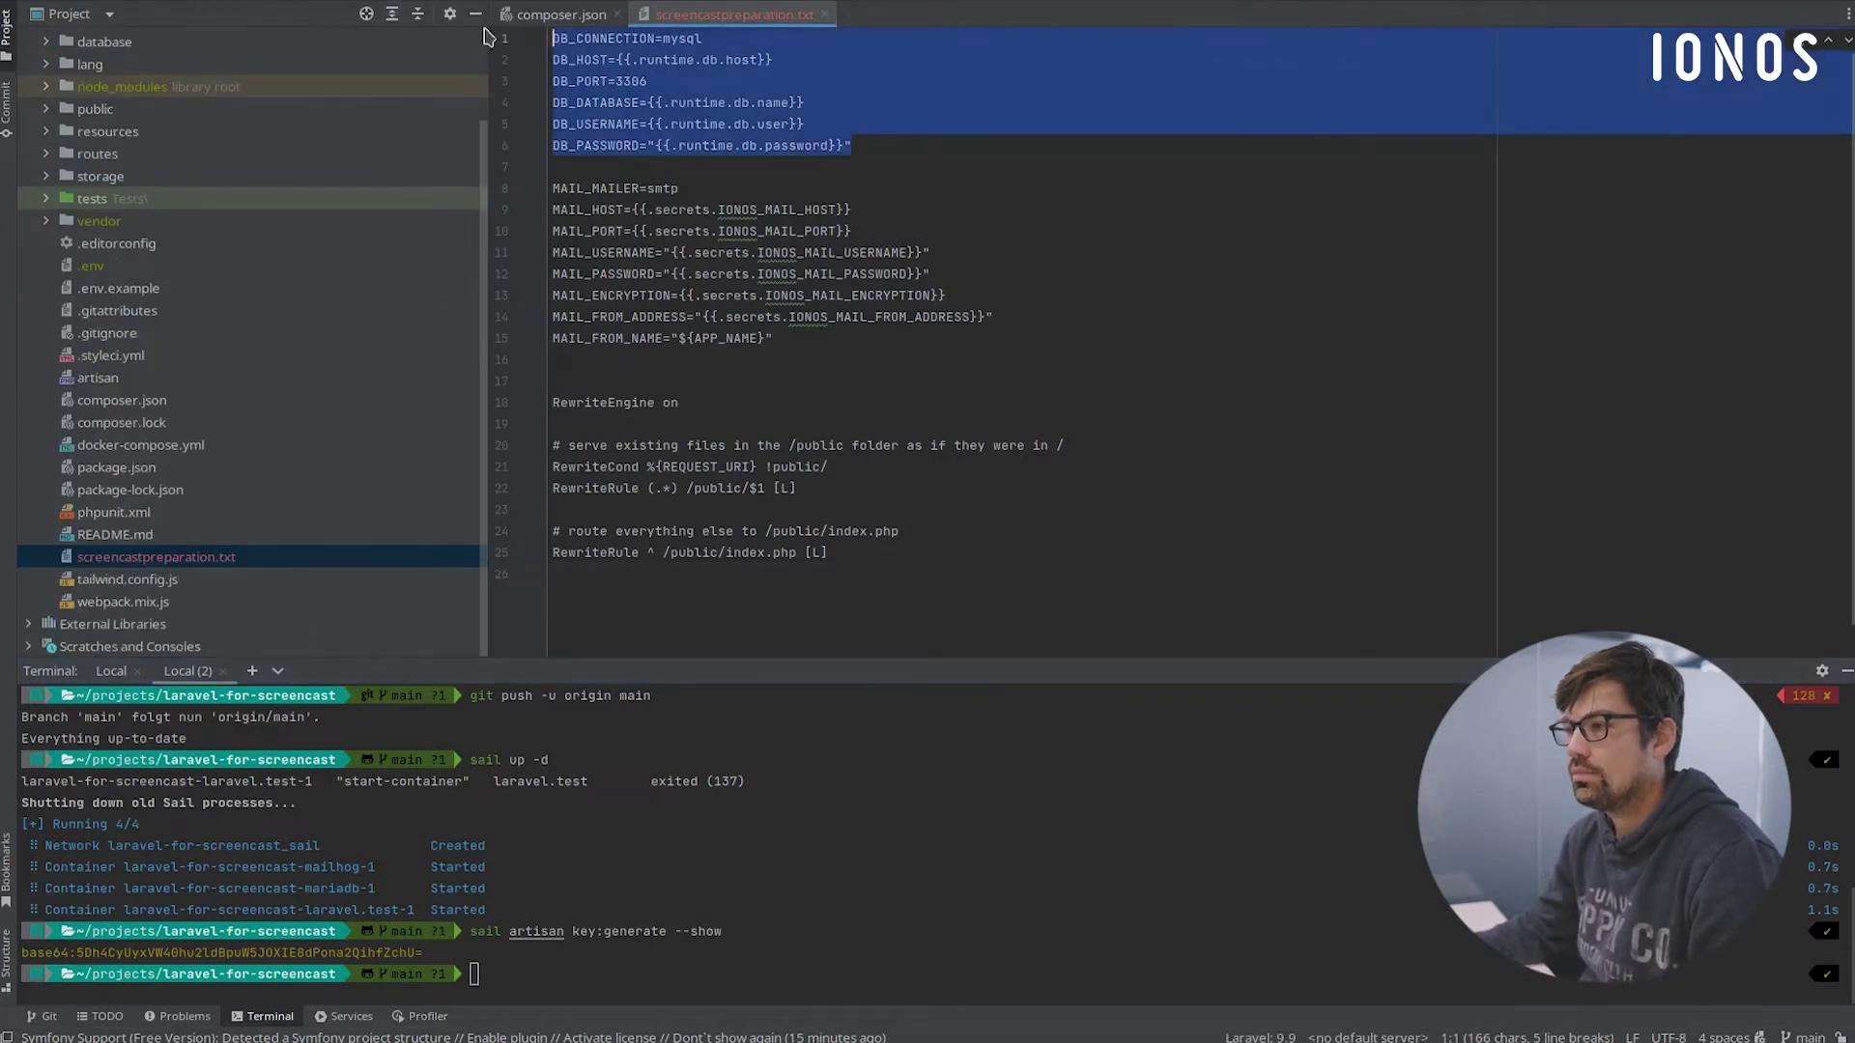
{"action": "key", "text": "alt+Tab"}
{"action": "left_click_drag", "start_coordinate": [904, 826], "coordinate": [704, 712]}
{"action": "key", "text": "ctrl+v"}
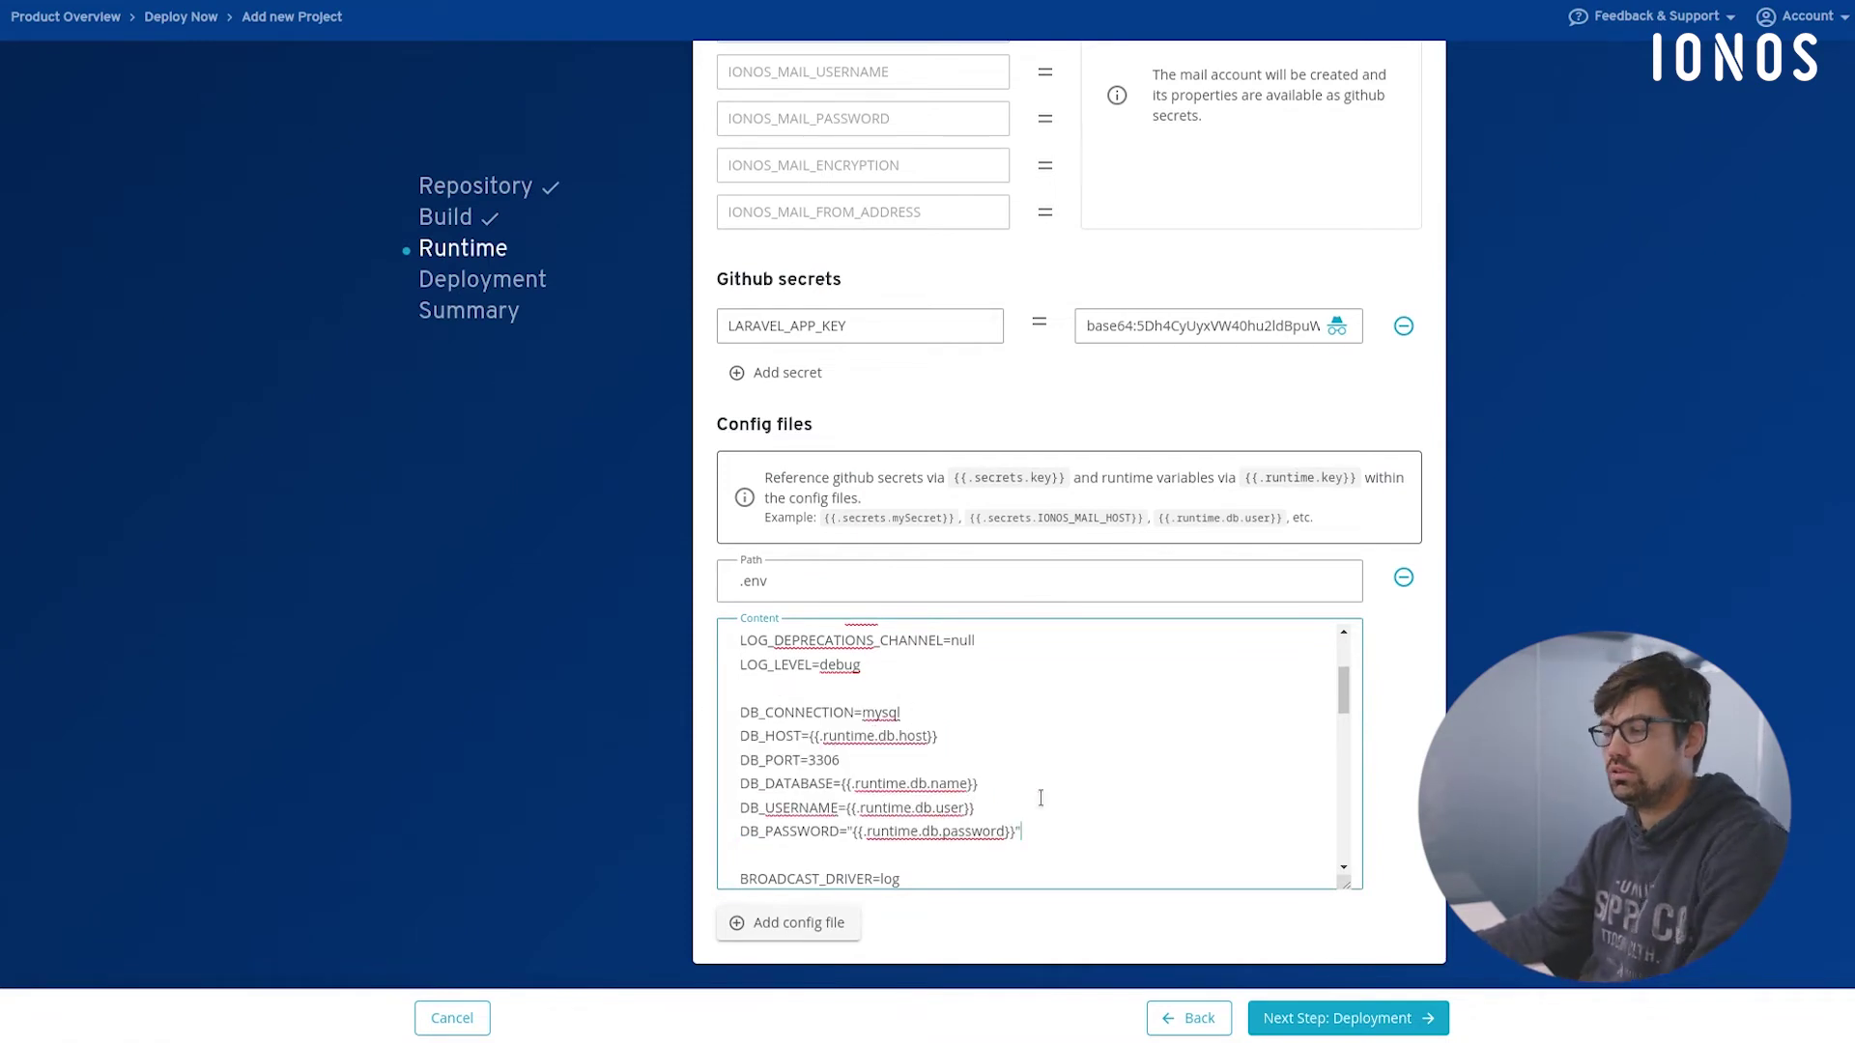
Set MAIL_HOST in the .env content to {{.secrets.IONOS_MAIL_HOST}}, copying the key name from the mail account variables
{"action": "scroll", "coordinate": [1034, 800], "scroll_direction": "down", "scroll_amount": 3}
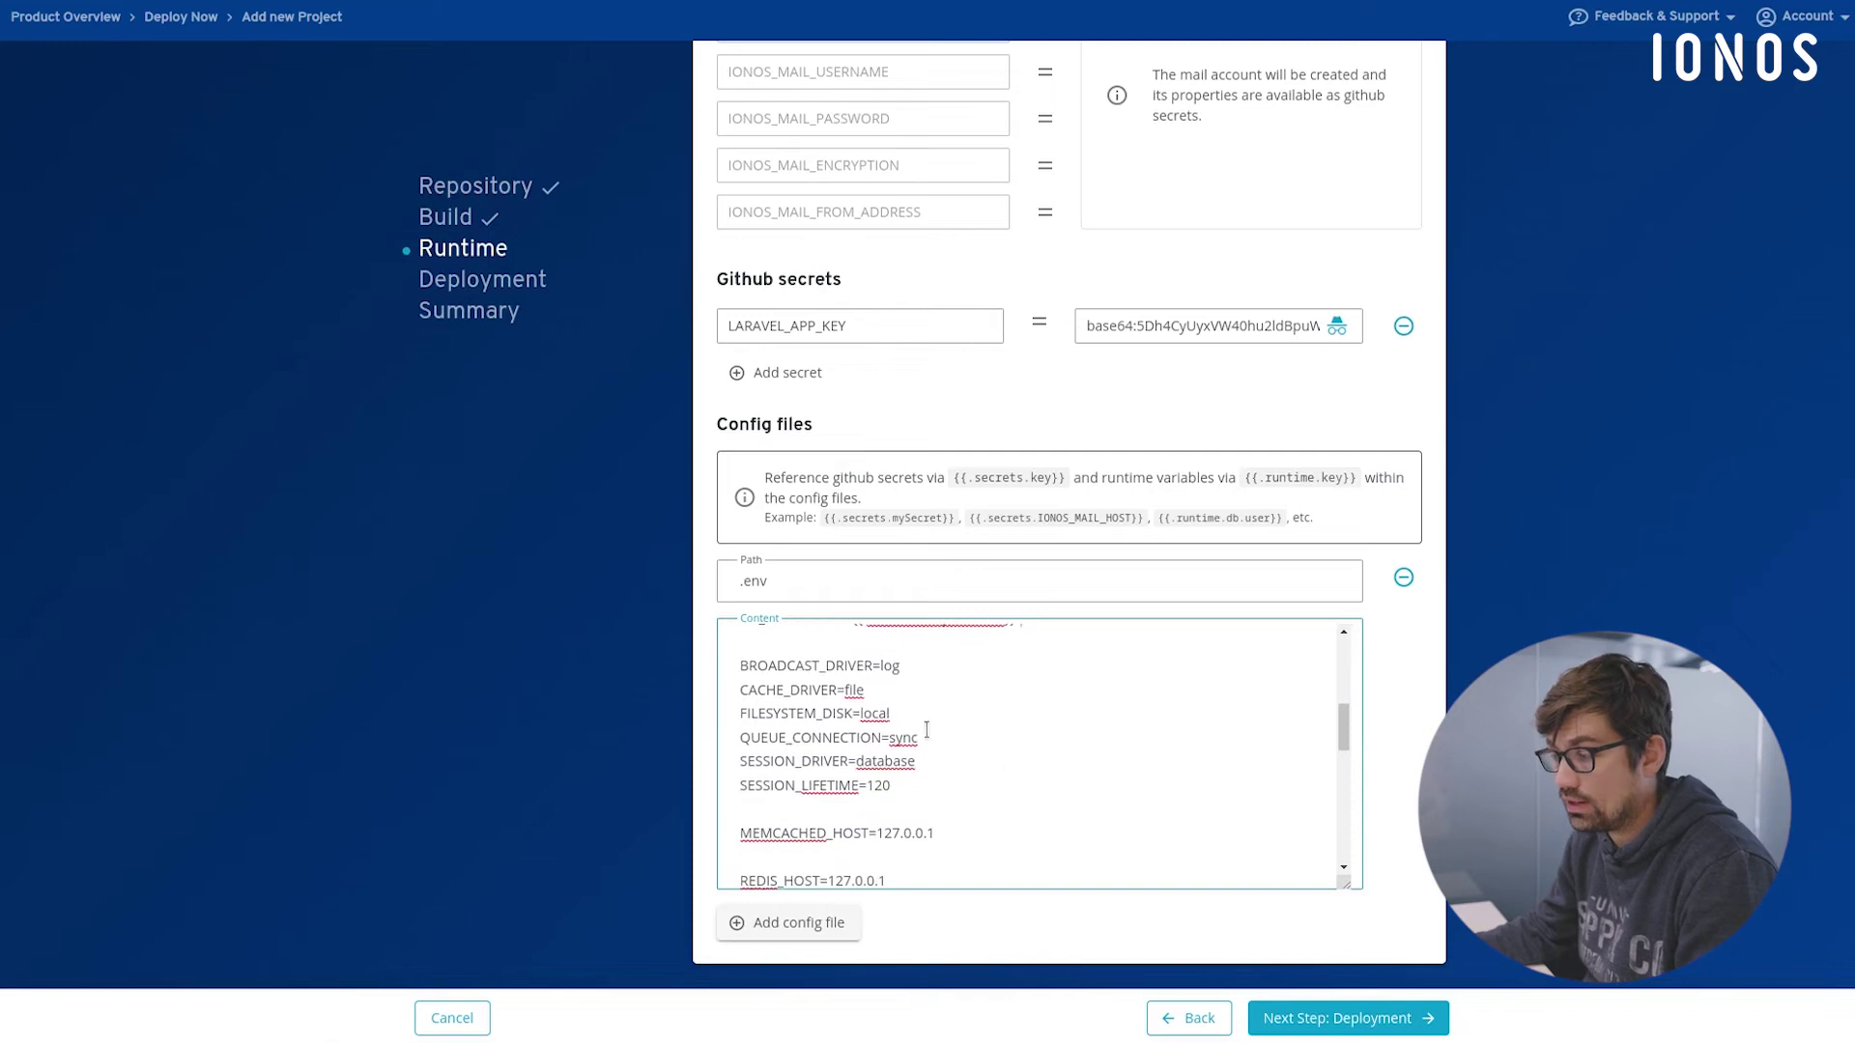
{"action": "scroll", "coordinate": [933, 752], "scroll_direction": "down", "scroll_amount": 5}
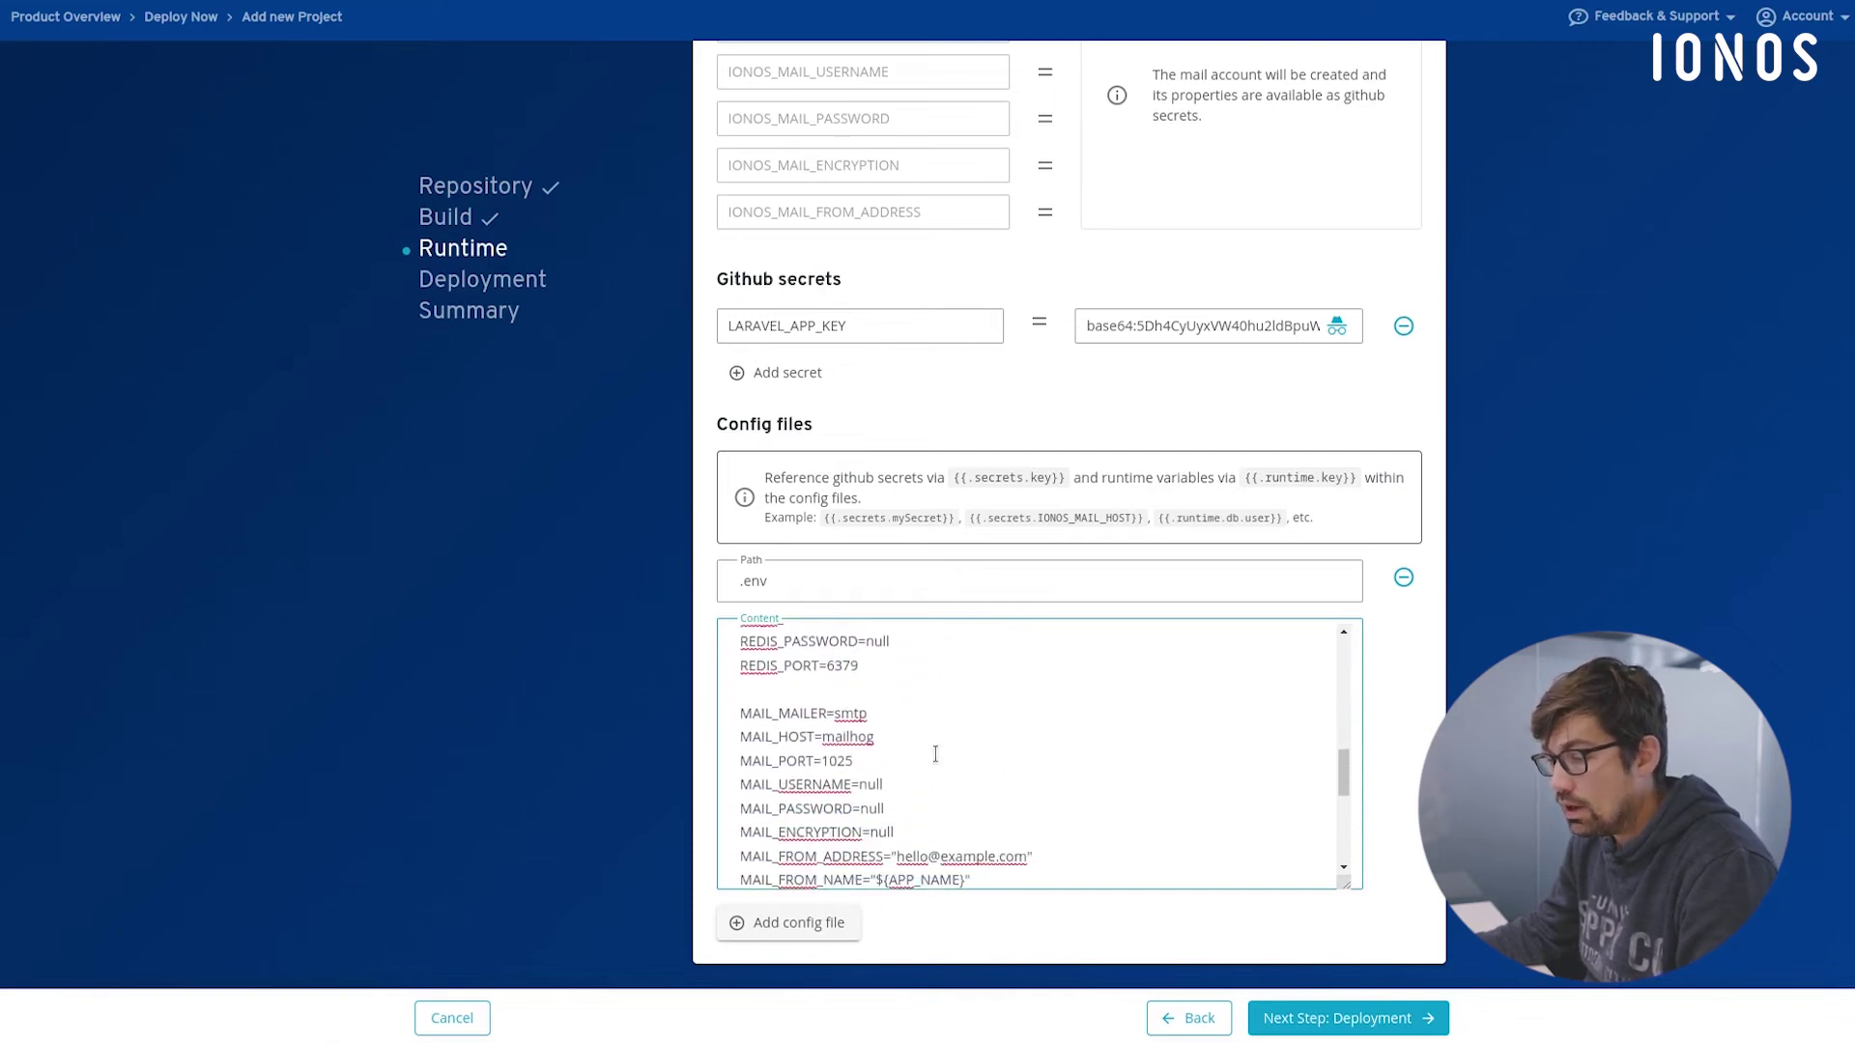
{"action": "scroll", "coordinate": [935, 753], "scroll_direction": "down", "scroll_amount": 1}
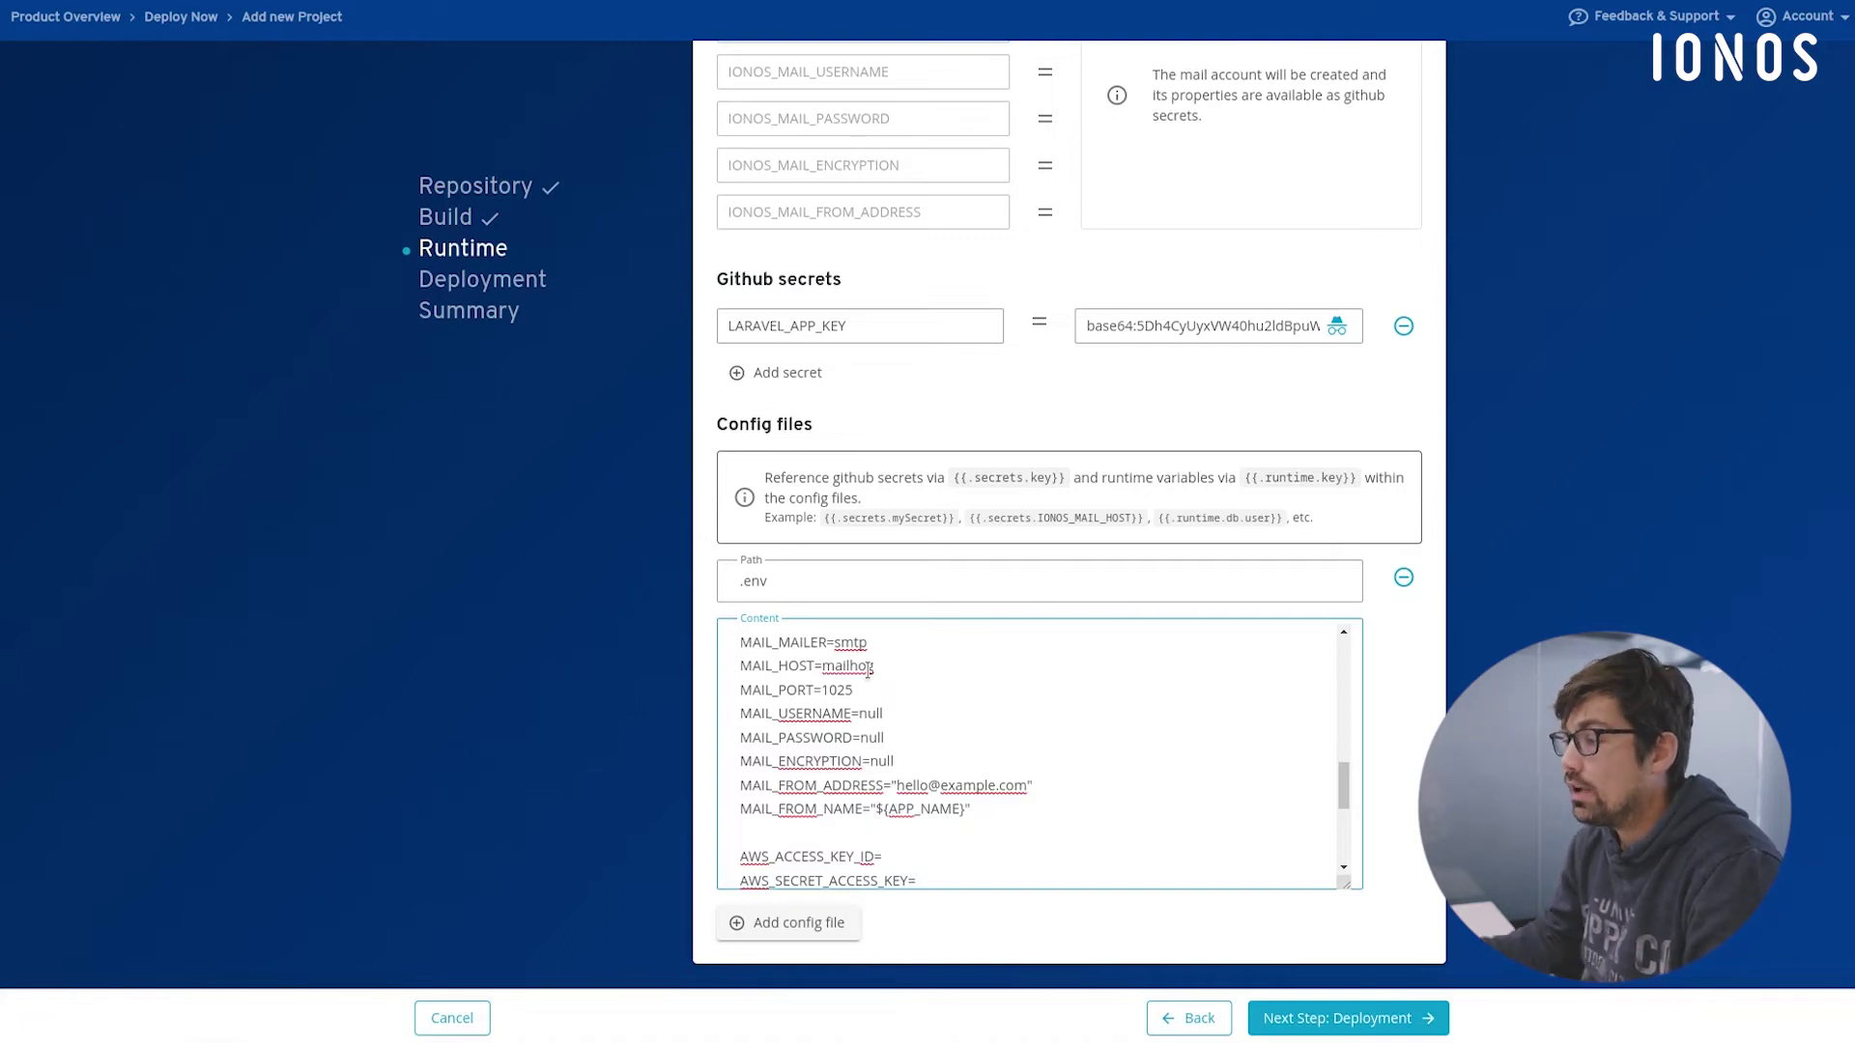
{"action": "scroll", "coordinate": [1062, 338], "scroll_direction": "up", "scroll_amount": 2}
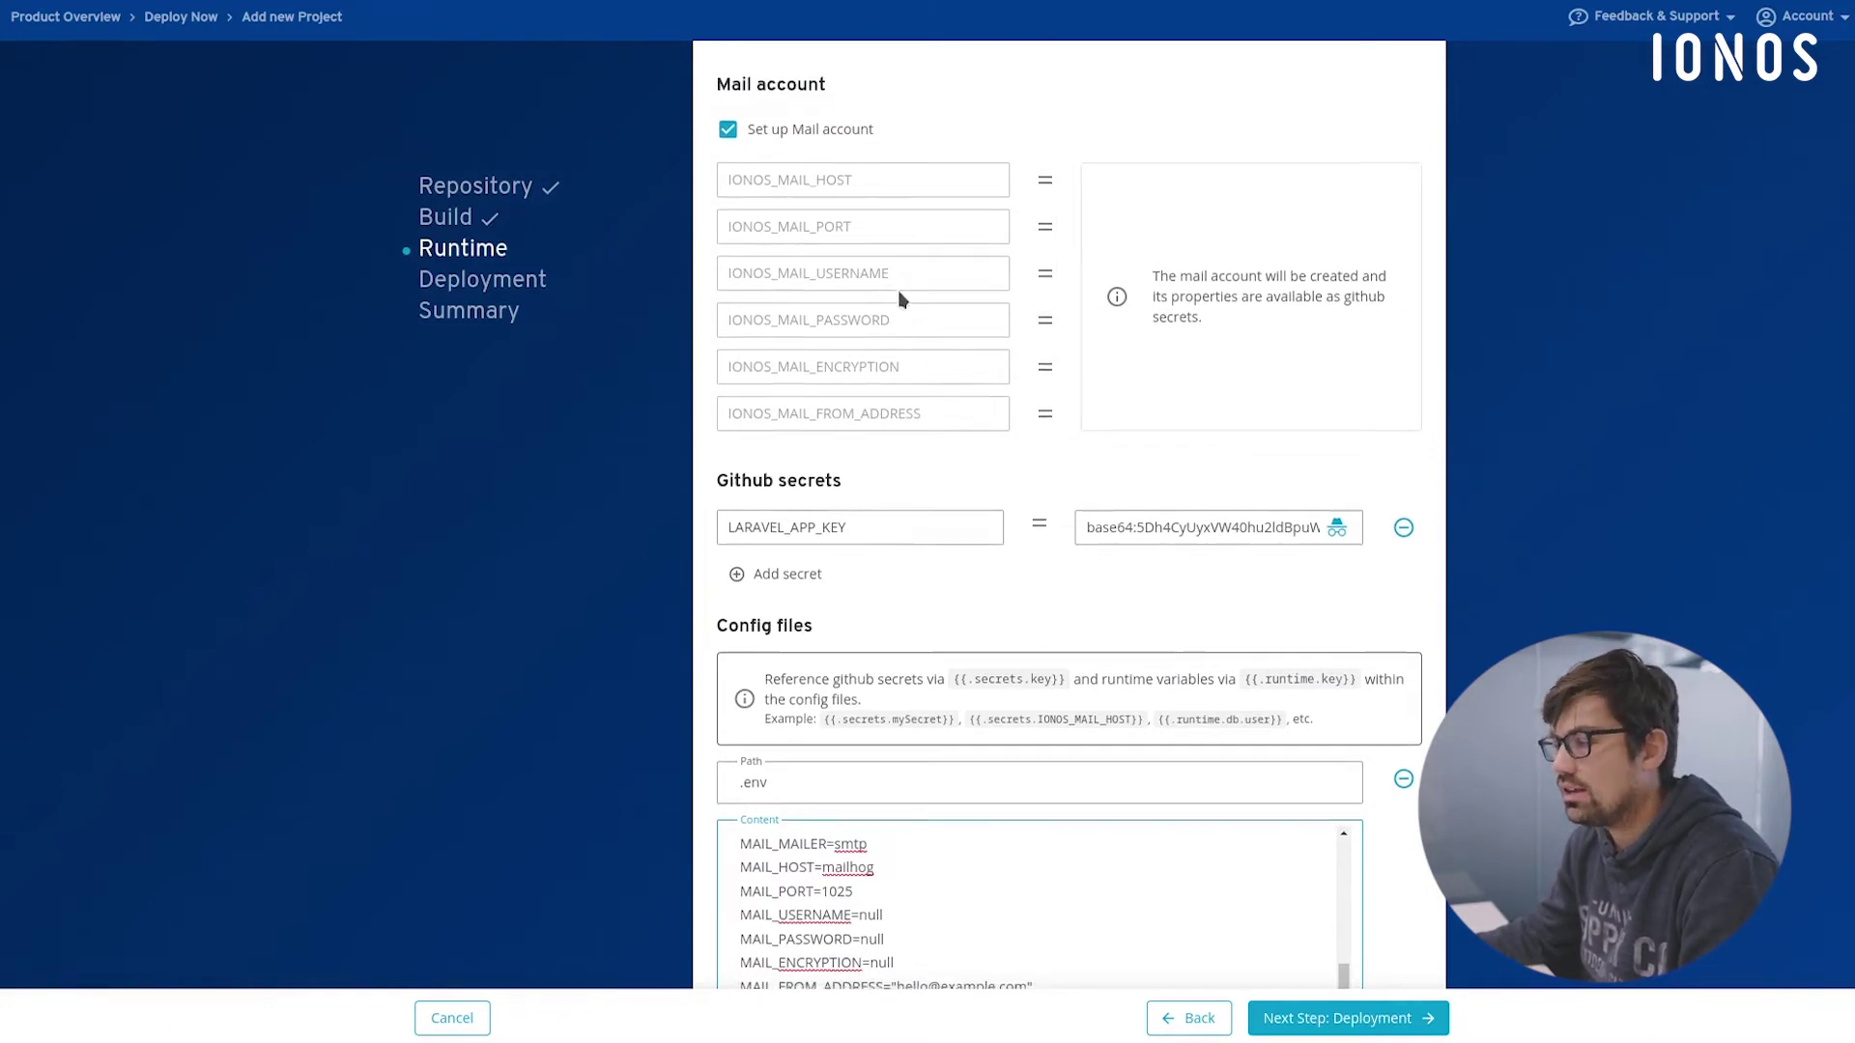
{"action": "scroll", "coordinate": [870, 677], "scroll_direction": "down", "scroll_amount": 3}
{"action": "scroll", "coordinate": [863, 670], "scroll_direction": "up", "scroll_amount": 2}
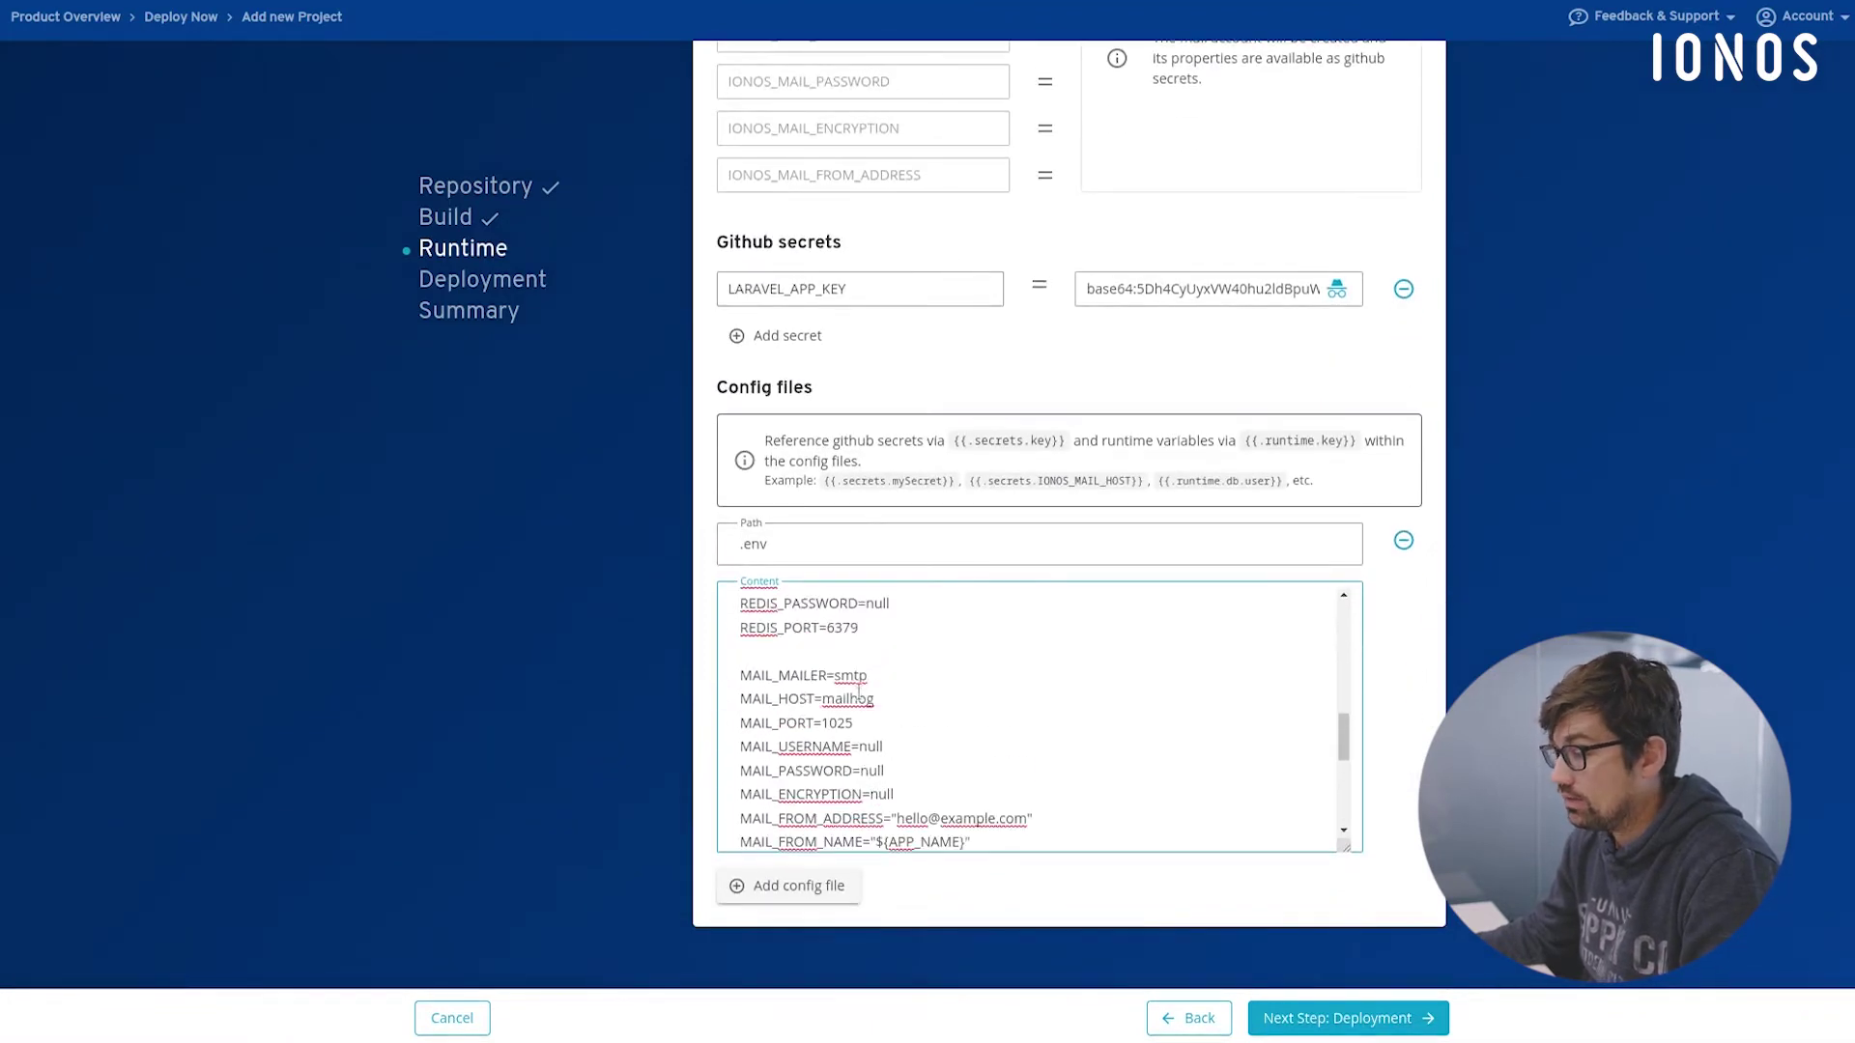
{"action": "double_click", "coordinate": [850, 698]}
{"action": "scroll", "coordinate": [964, 715], "scroll_direction": "up", "scroll_amount": 3}
{"action": "scroll", "coordinate": [913, 688], "scroll_direction": "up", "scroll_amount": 3}
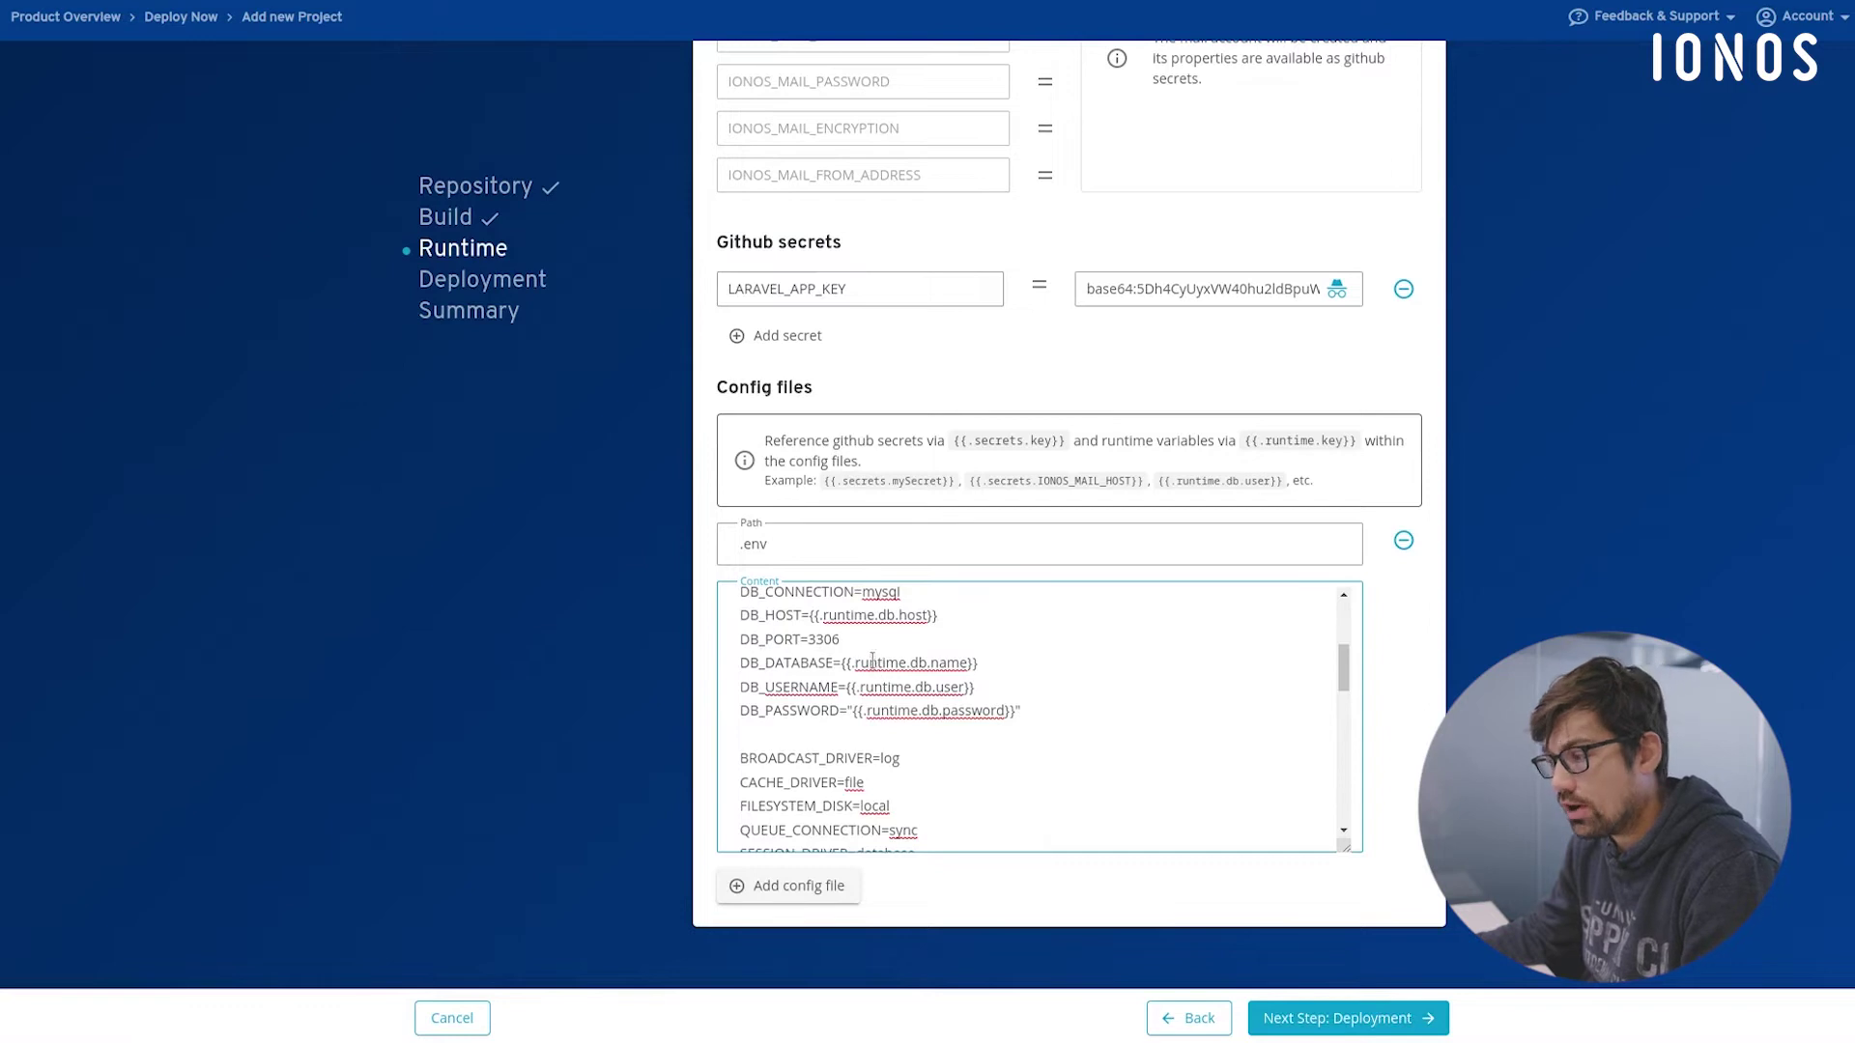
{"action": "scroll", "coordinate": [872, 660], "scroll_direction": "down", "scroll_amount": 6}
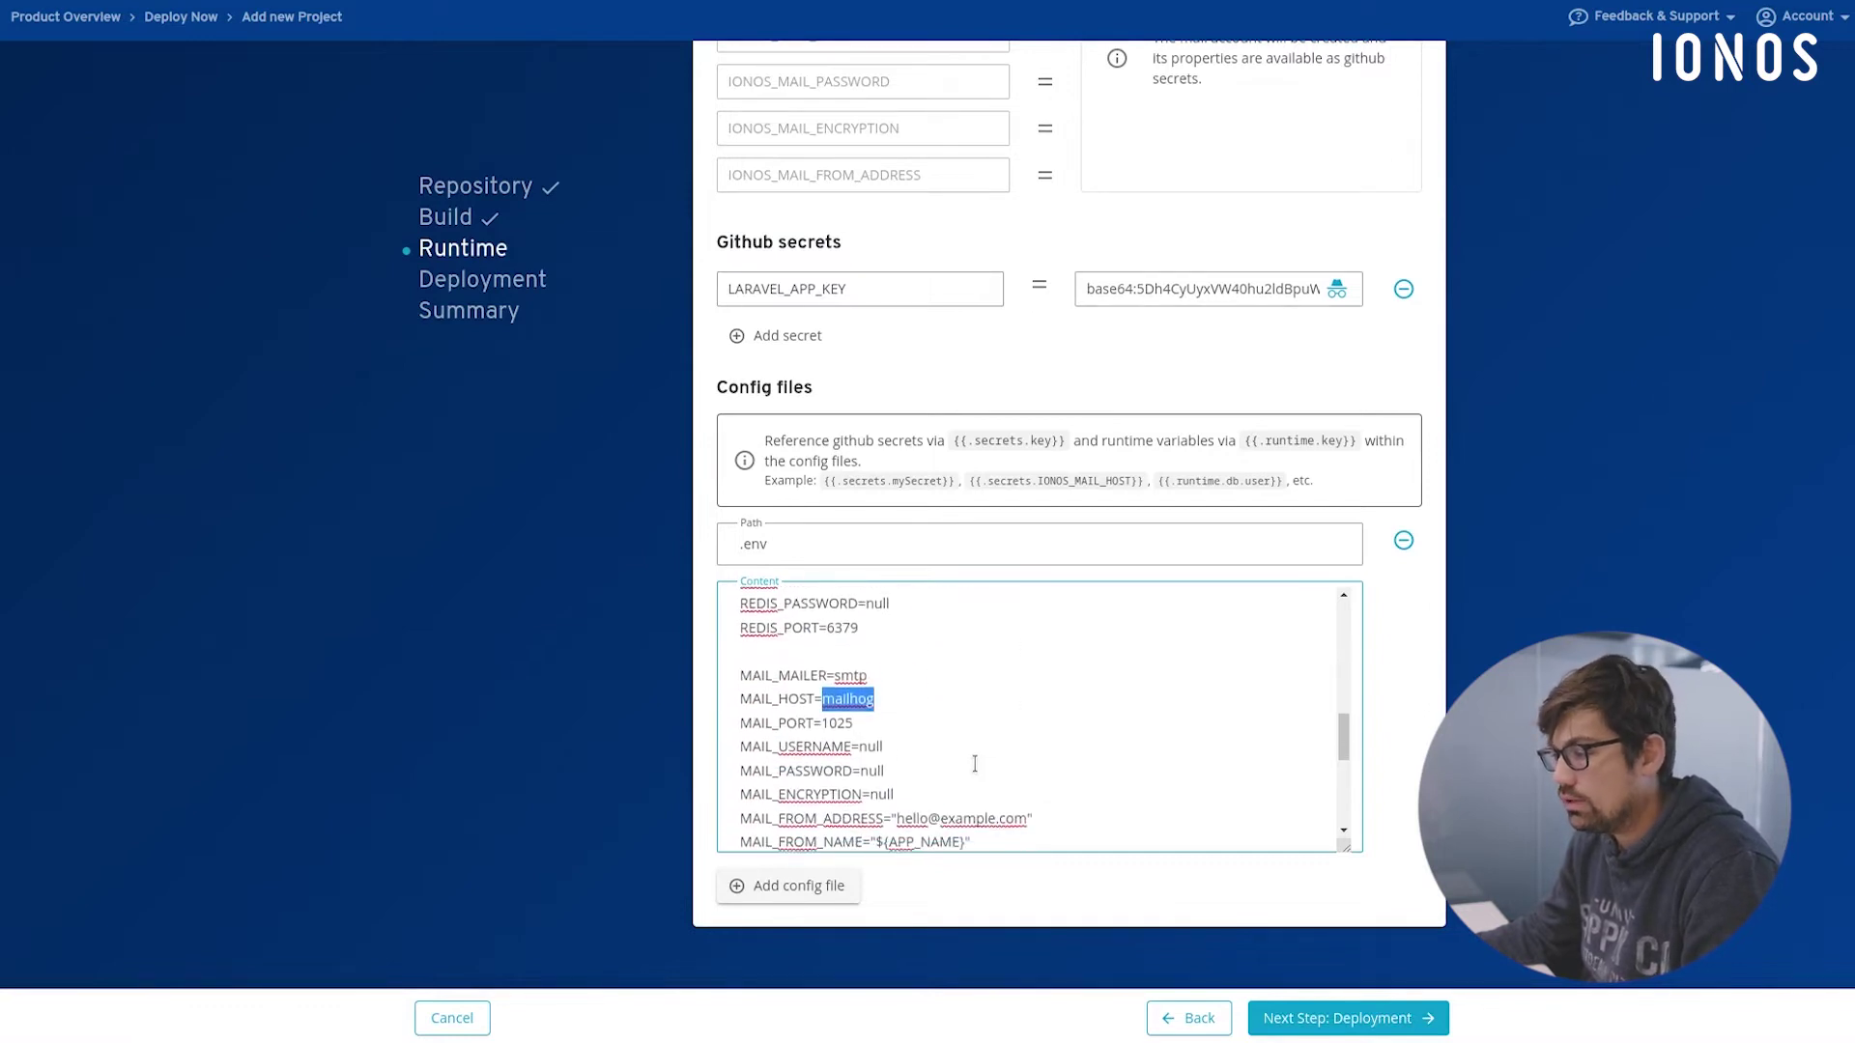
{"action": "type", "text": "{{.secrets."}
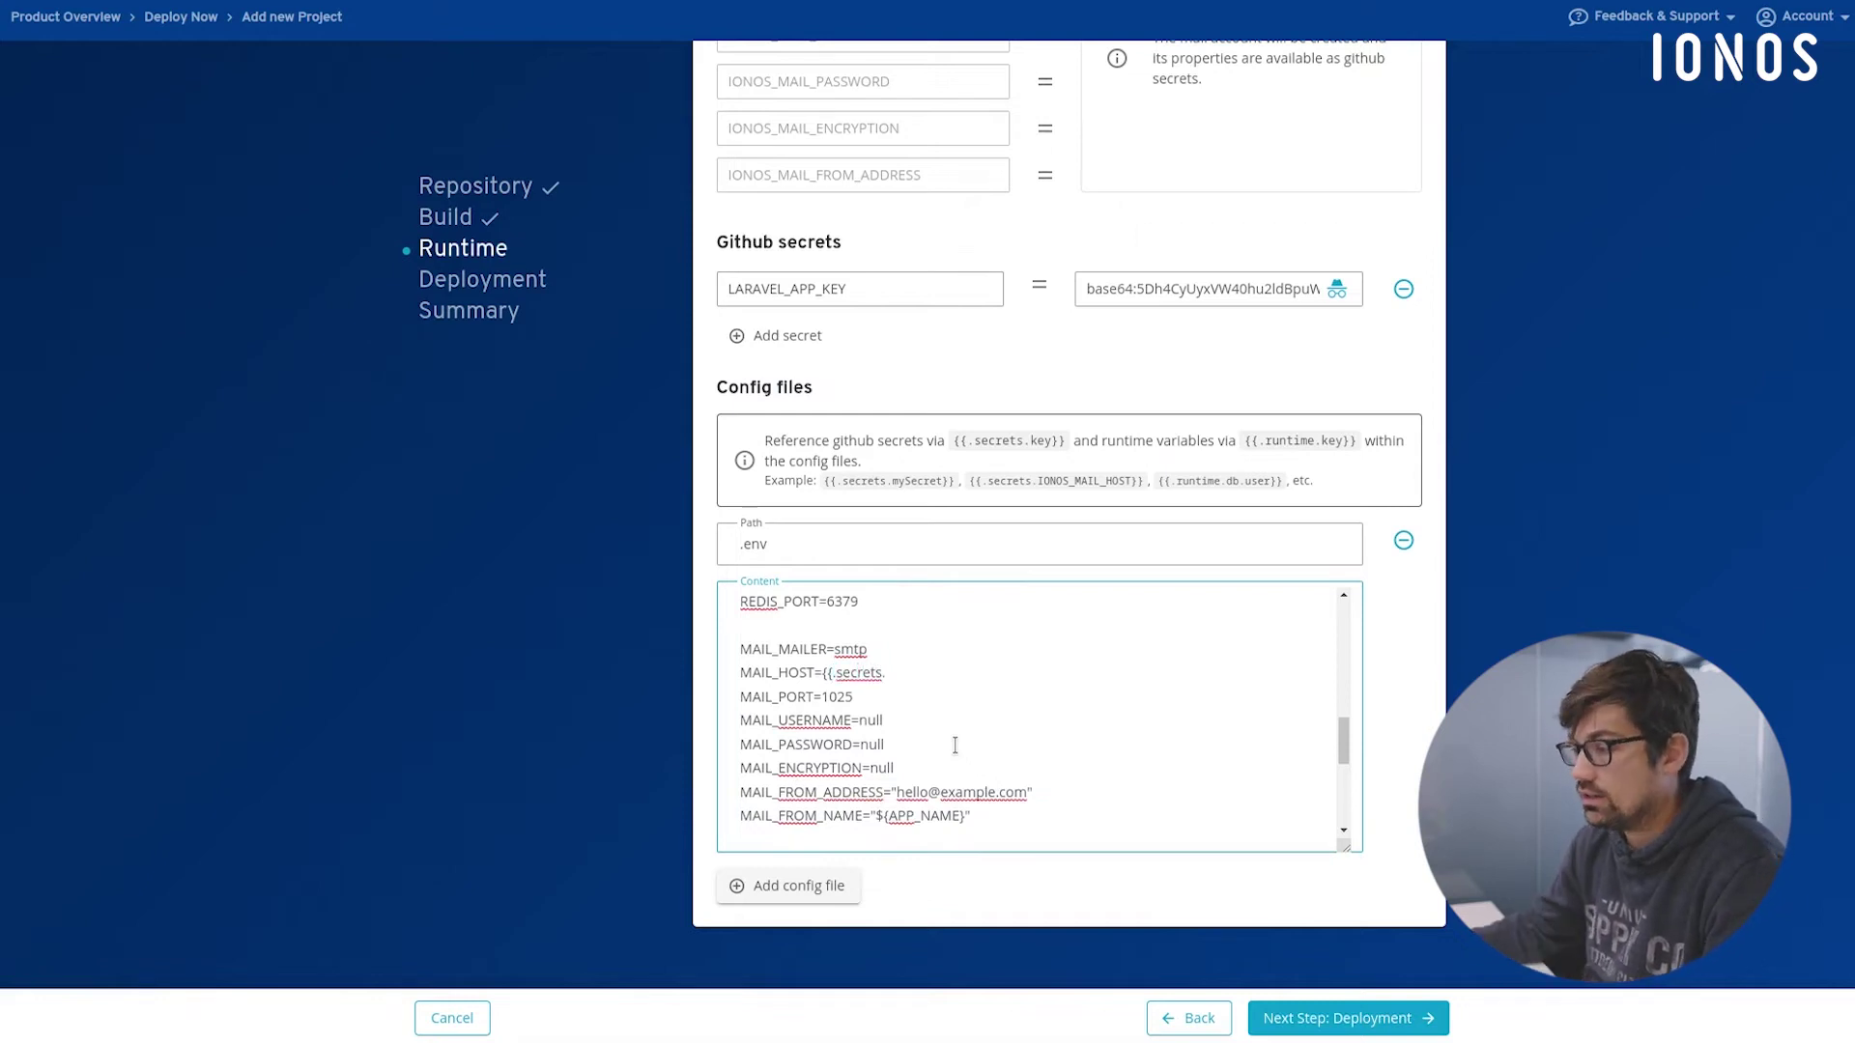
{"action": "scroll", "coordinate": [852, 276], "scroll_direction": "up", "scroll_amount": 3}
{"action": "double_click", "coordinate": [807, 212]}
{"action": "key", "text": "ctrl+c"}
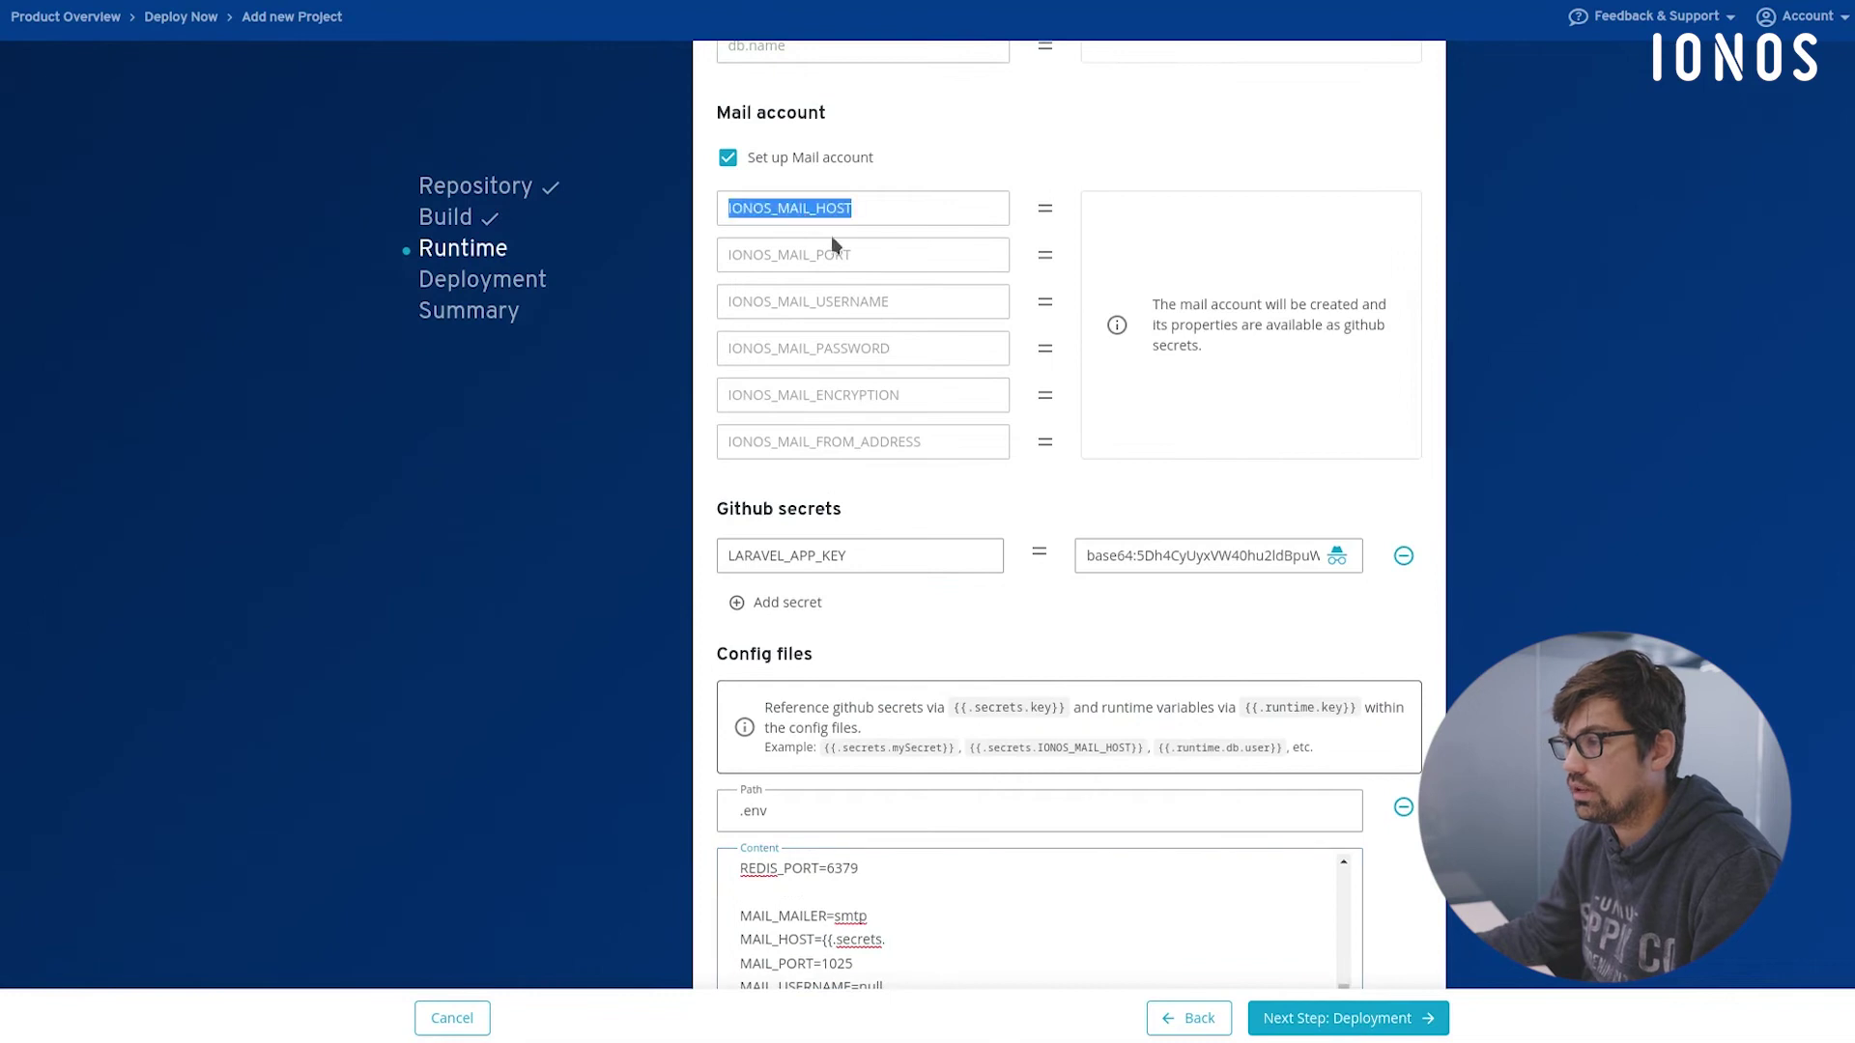
{"action": "scroll", "coordinate": [991, 676], "scroll_direction": "down", "scroll_amount": 3}
{"action": "left_click", "coordinate": [913, 684]}
{"action": "key", "text": "ctrl+v"}
{"action": "type", "text": "}}"}
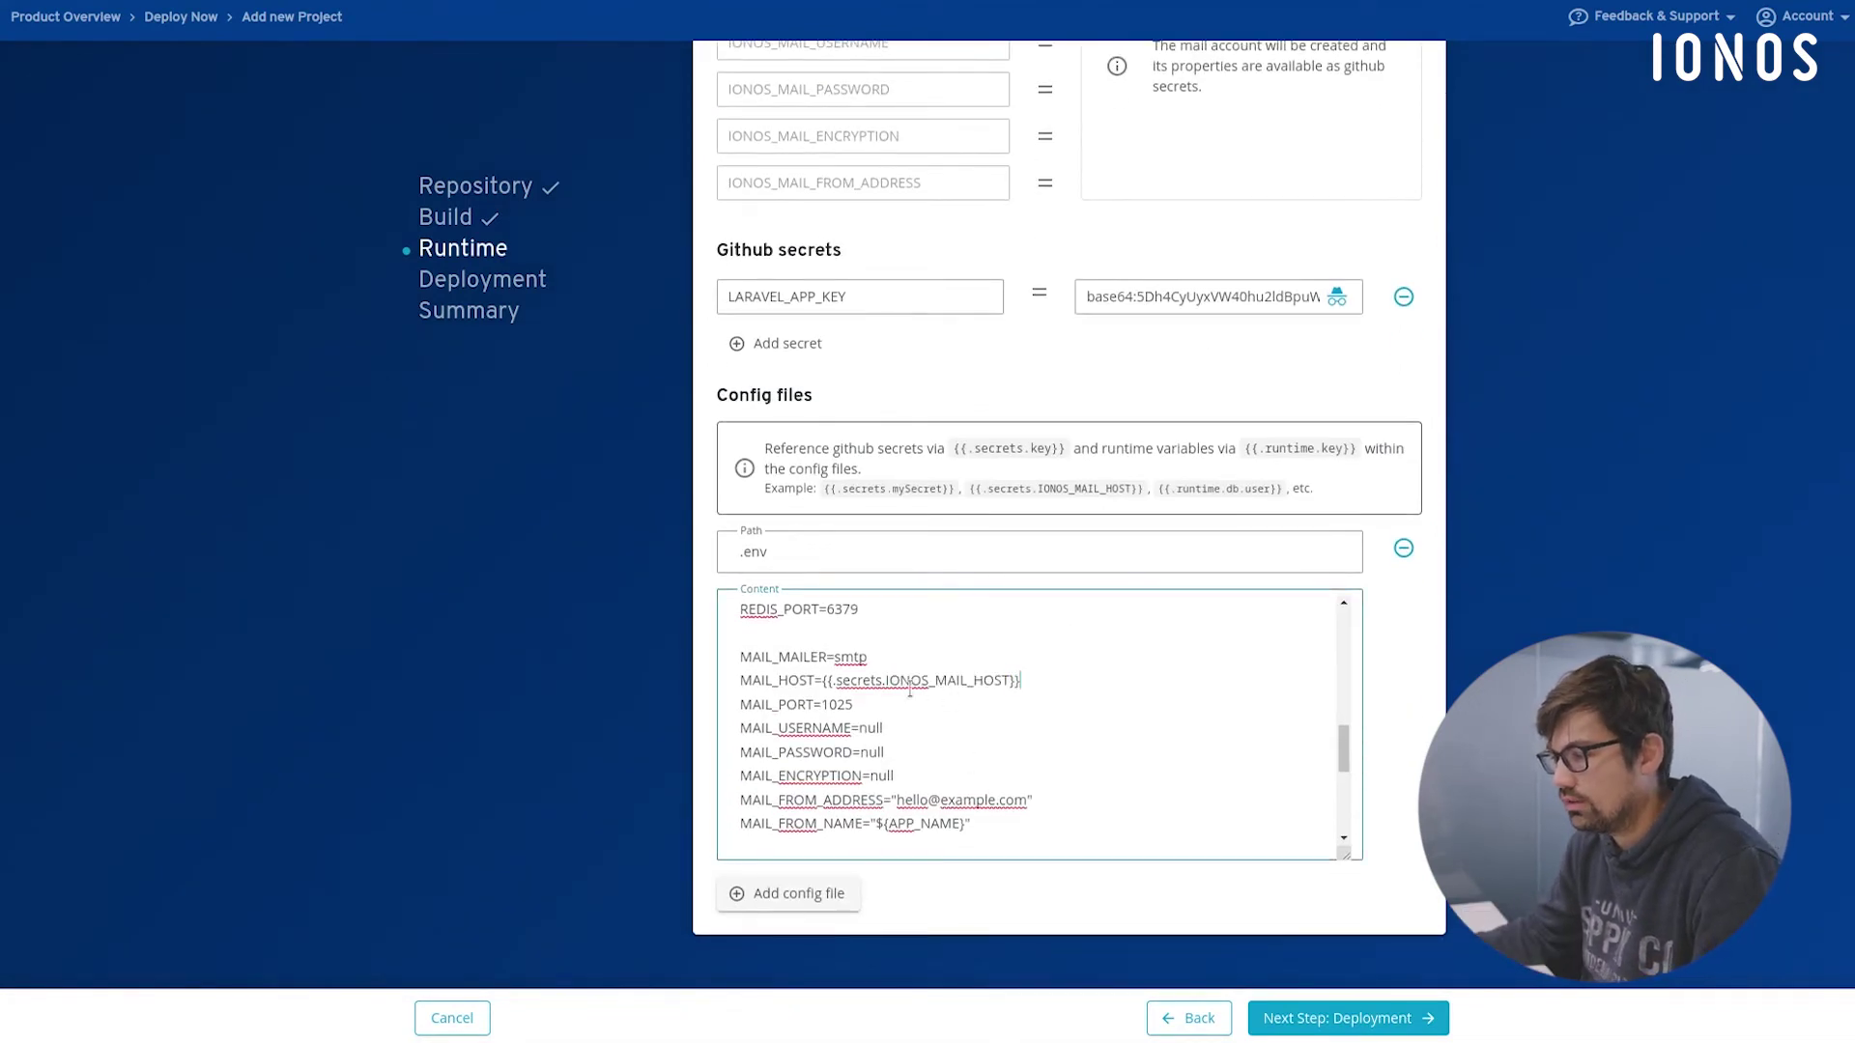
Copy the MAIL_MAILER to MAIL_FROM_NAME lines from screencastpreparation.txt in the code editor and paste them over the MAIL_ lines in DeployNow's .env content
{"action": "key", "text": "alt+Tab"}
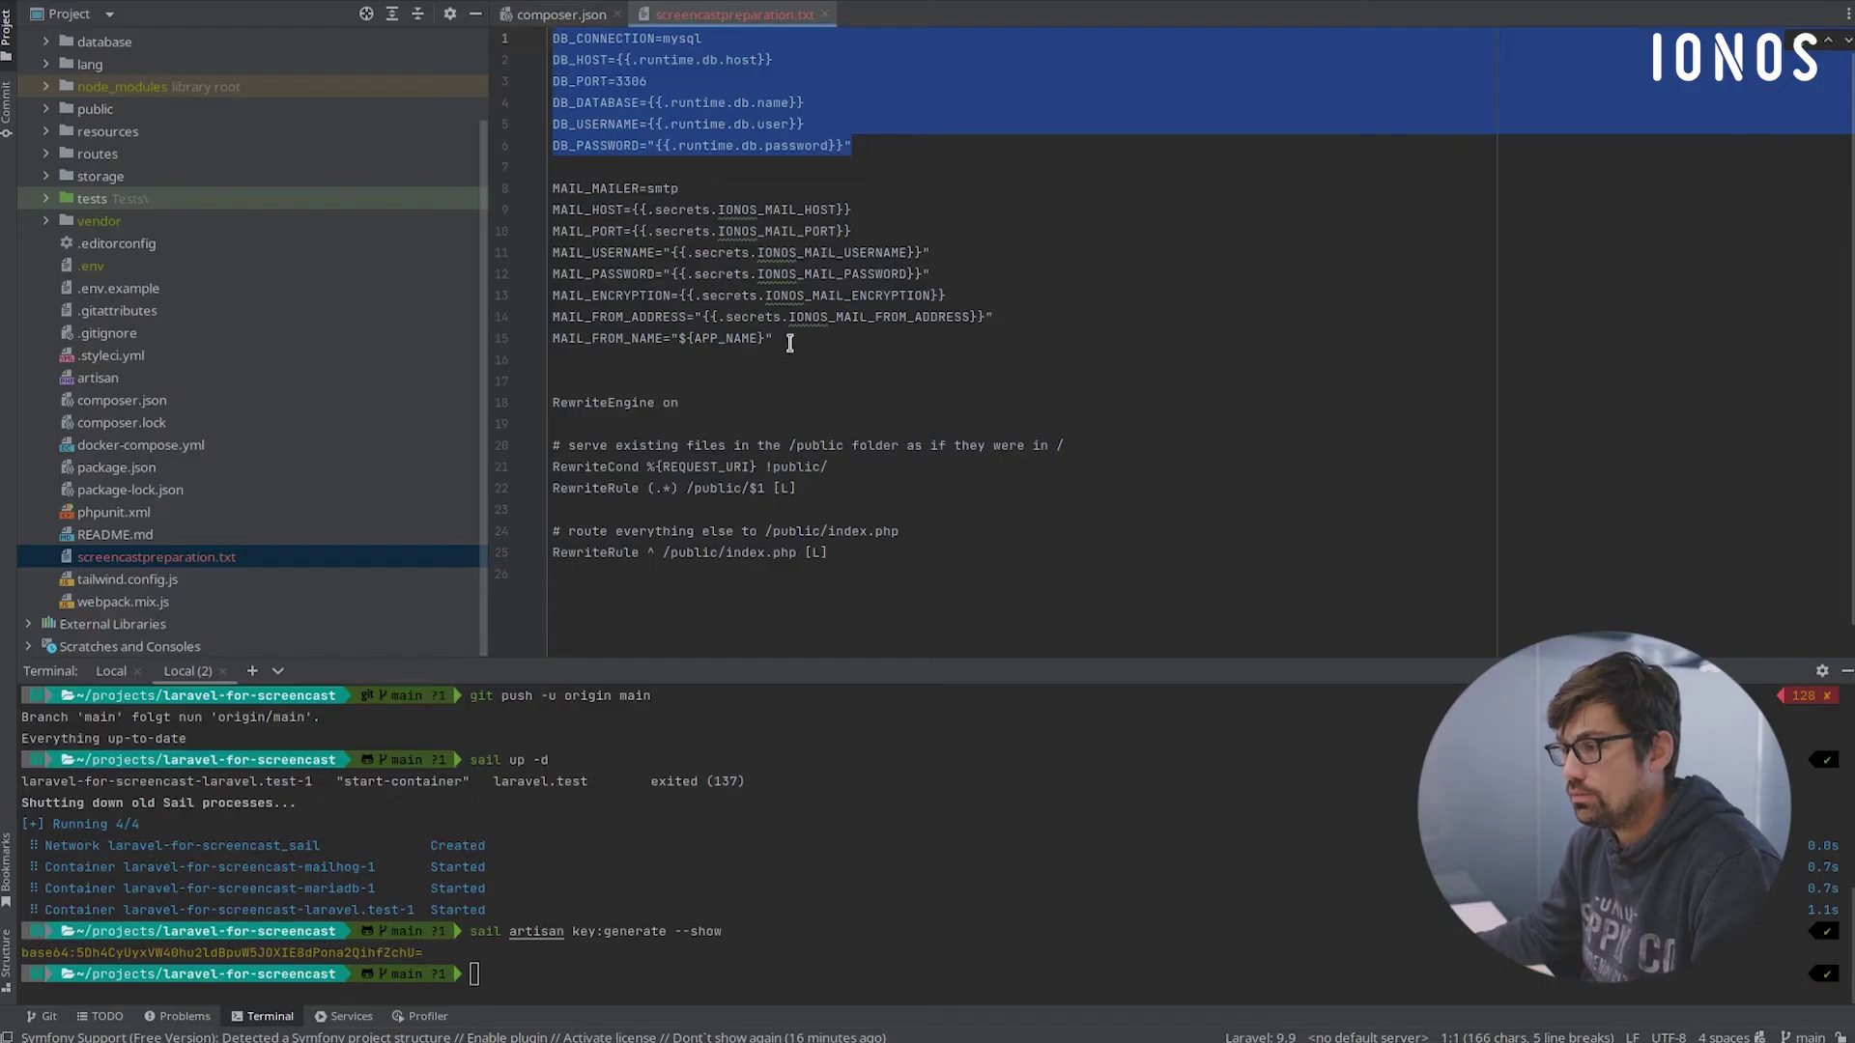
{"action": "left_click_drag", "start_coordinate": [786, 341], "coordinate": [474, 193]}
{"action": "key", "text": "ctrl+c"}
{"action": "key", "text": "alt+Tab"}
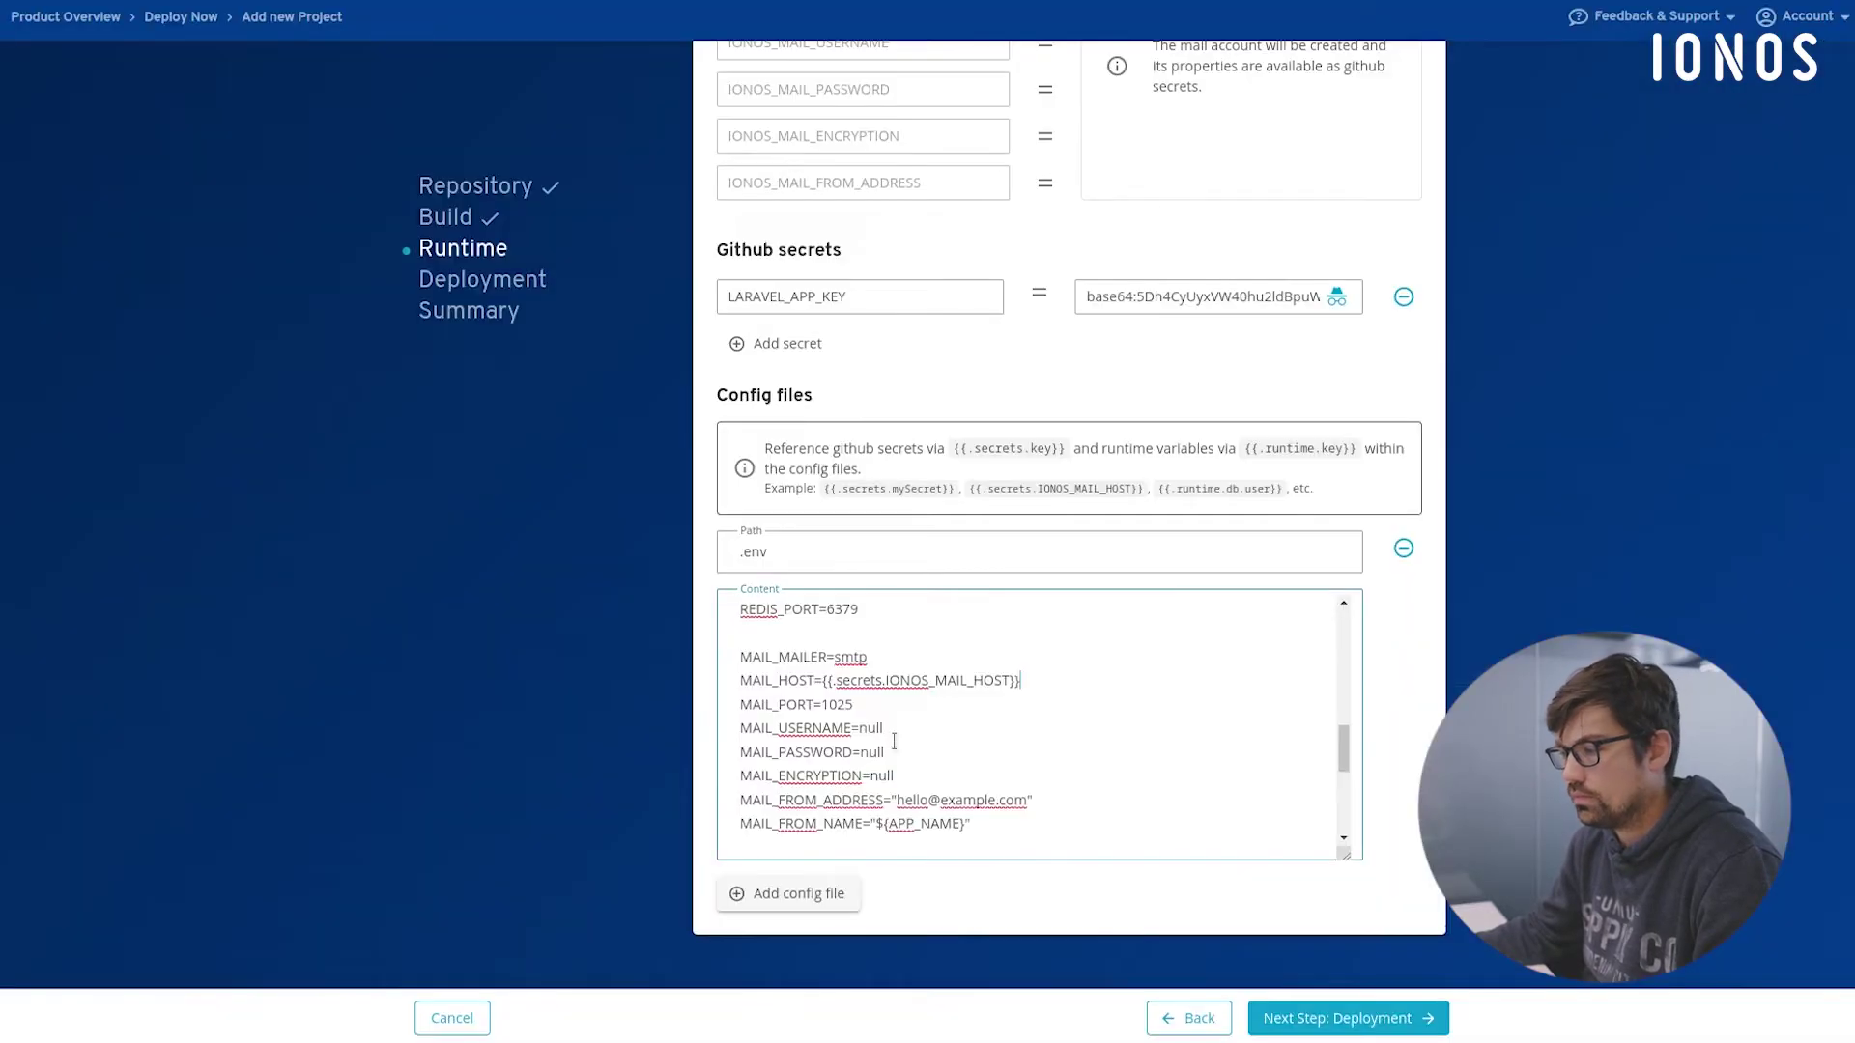
{"action": "left_click_drag", "start_coordinate": [995, 823], "coordinate": [704, 667]}
{"action": "key", "text": "ctrl+v"}
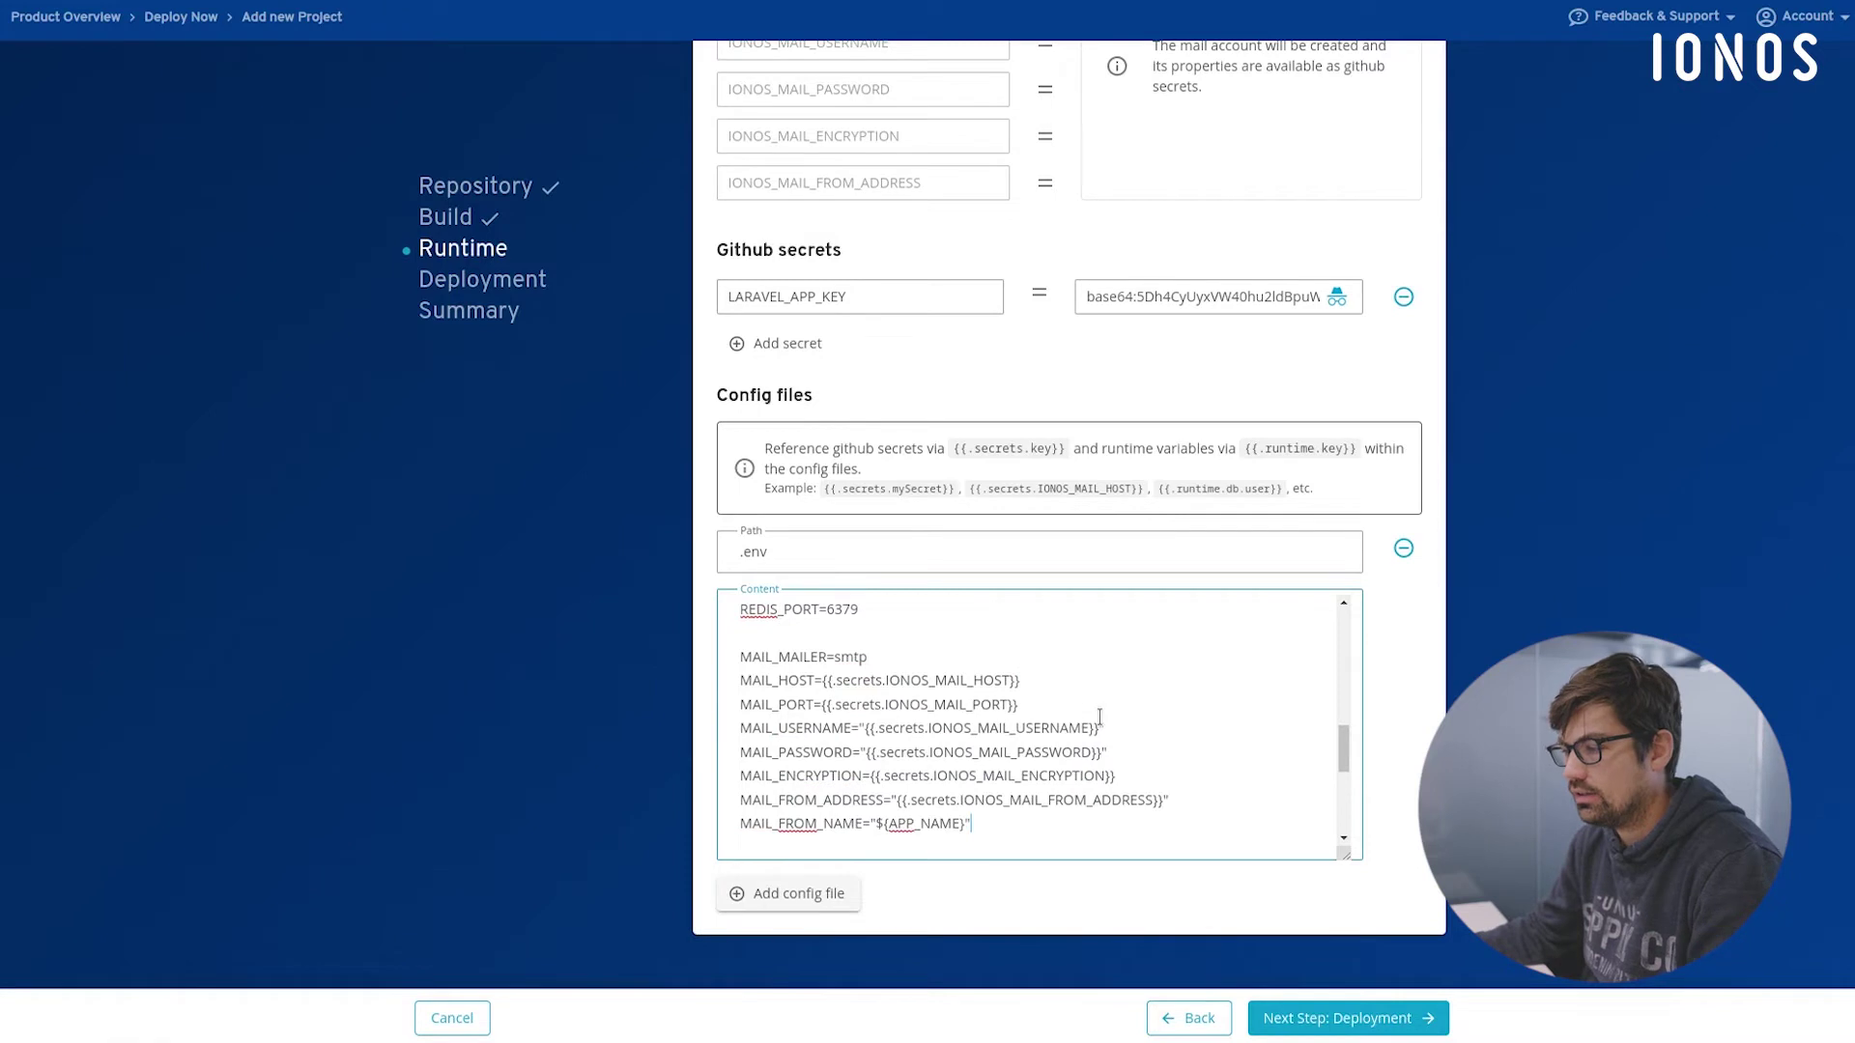
Proceed from the runtime settings to the Deployment step and review the Bootstrap excludes and post deployment remote commands
{"action": "scroll", "coordinate": [1075, 733], "scroll_direction": "down", "scroll_amount": 1}
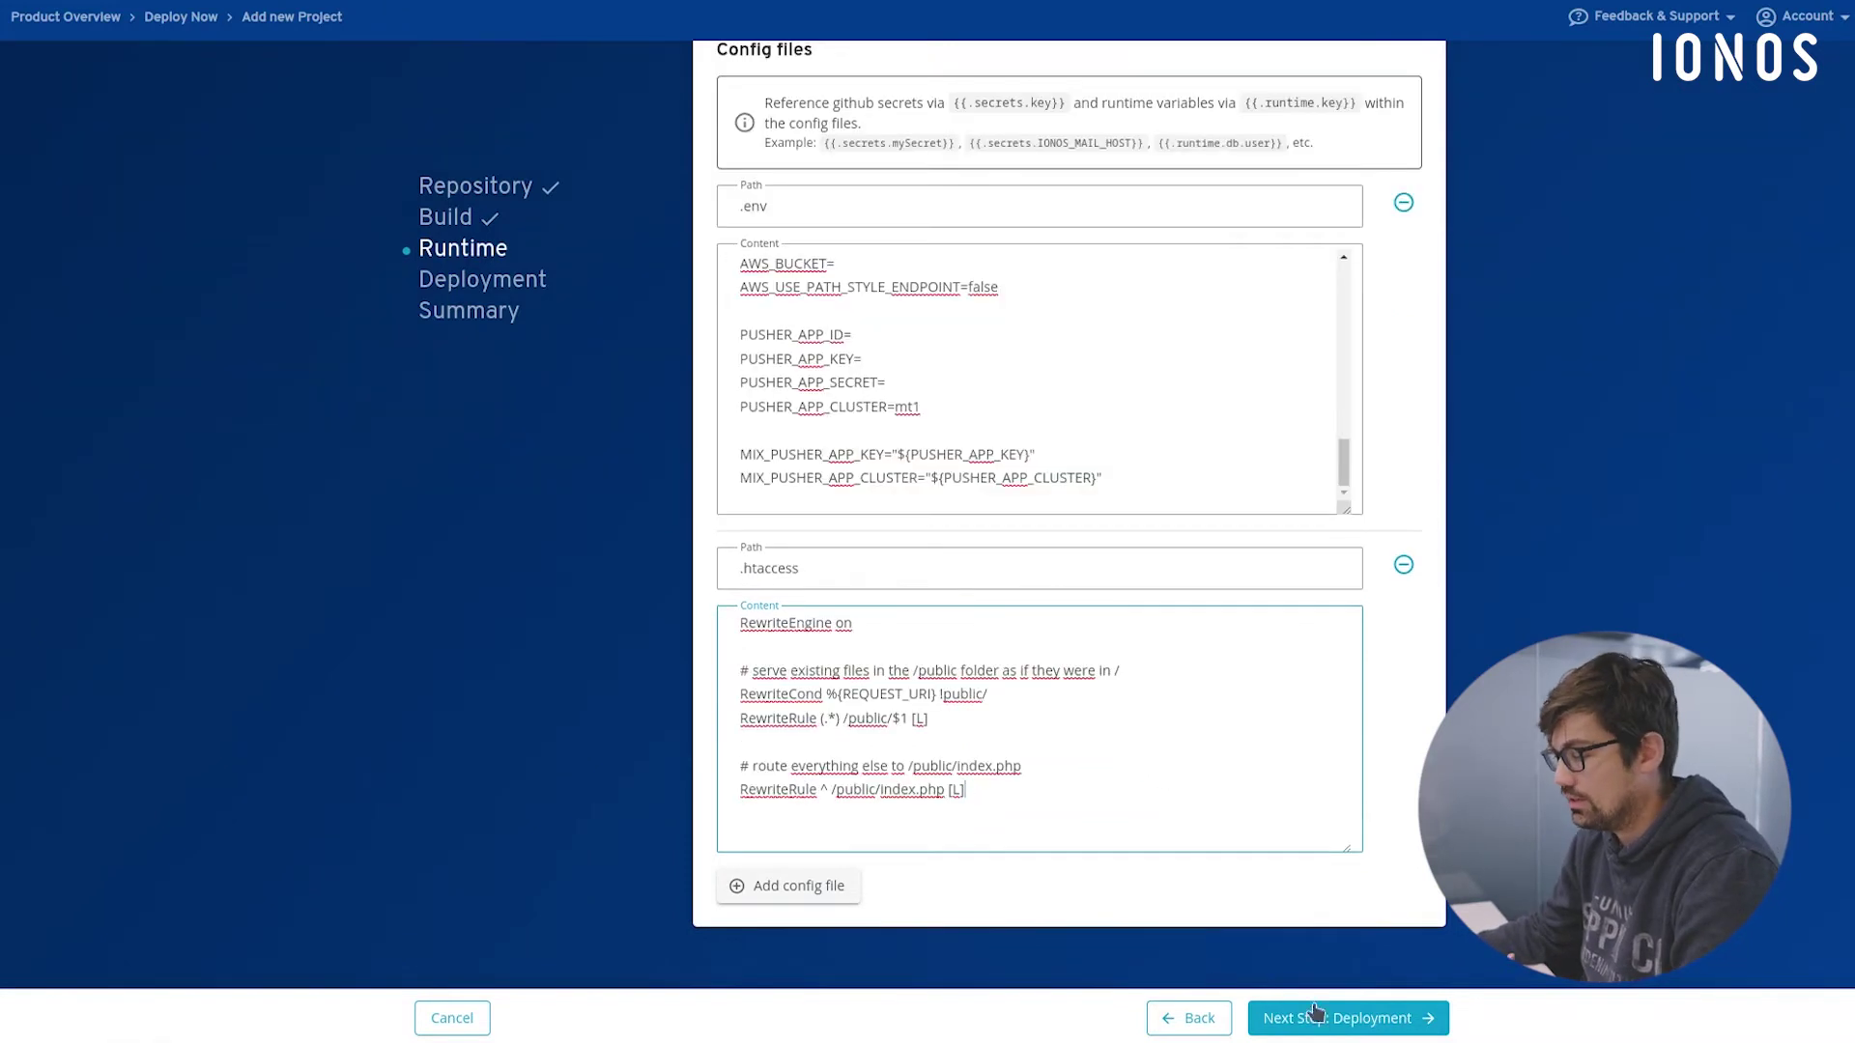
{"action": "left_click", "coordinate": [1333, 1018]}
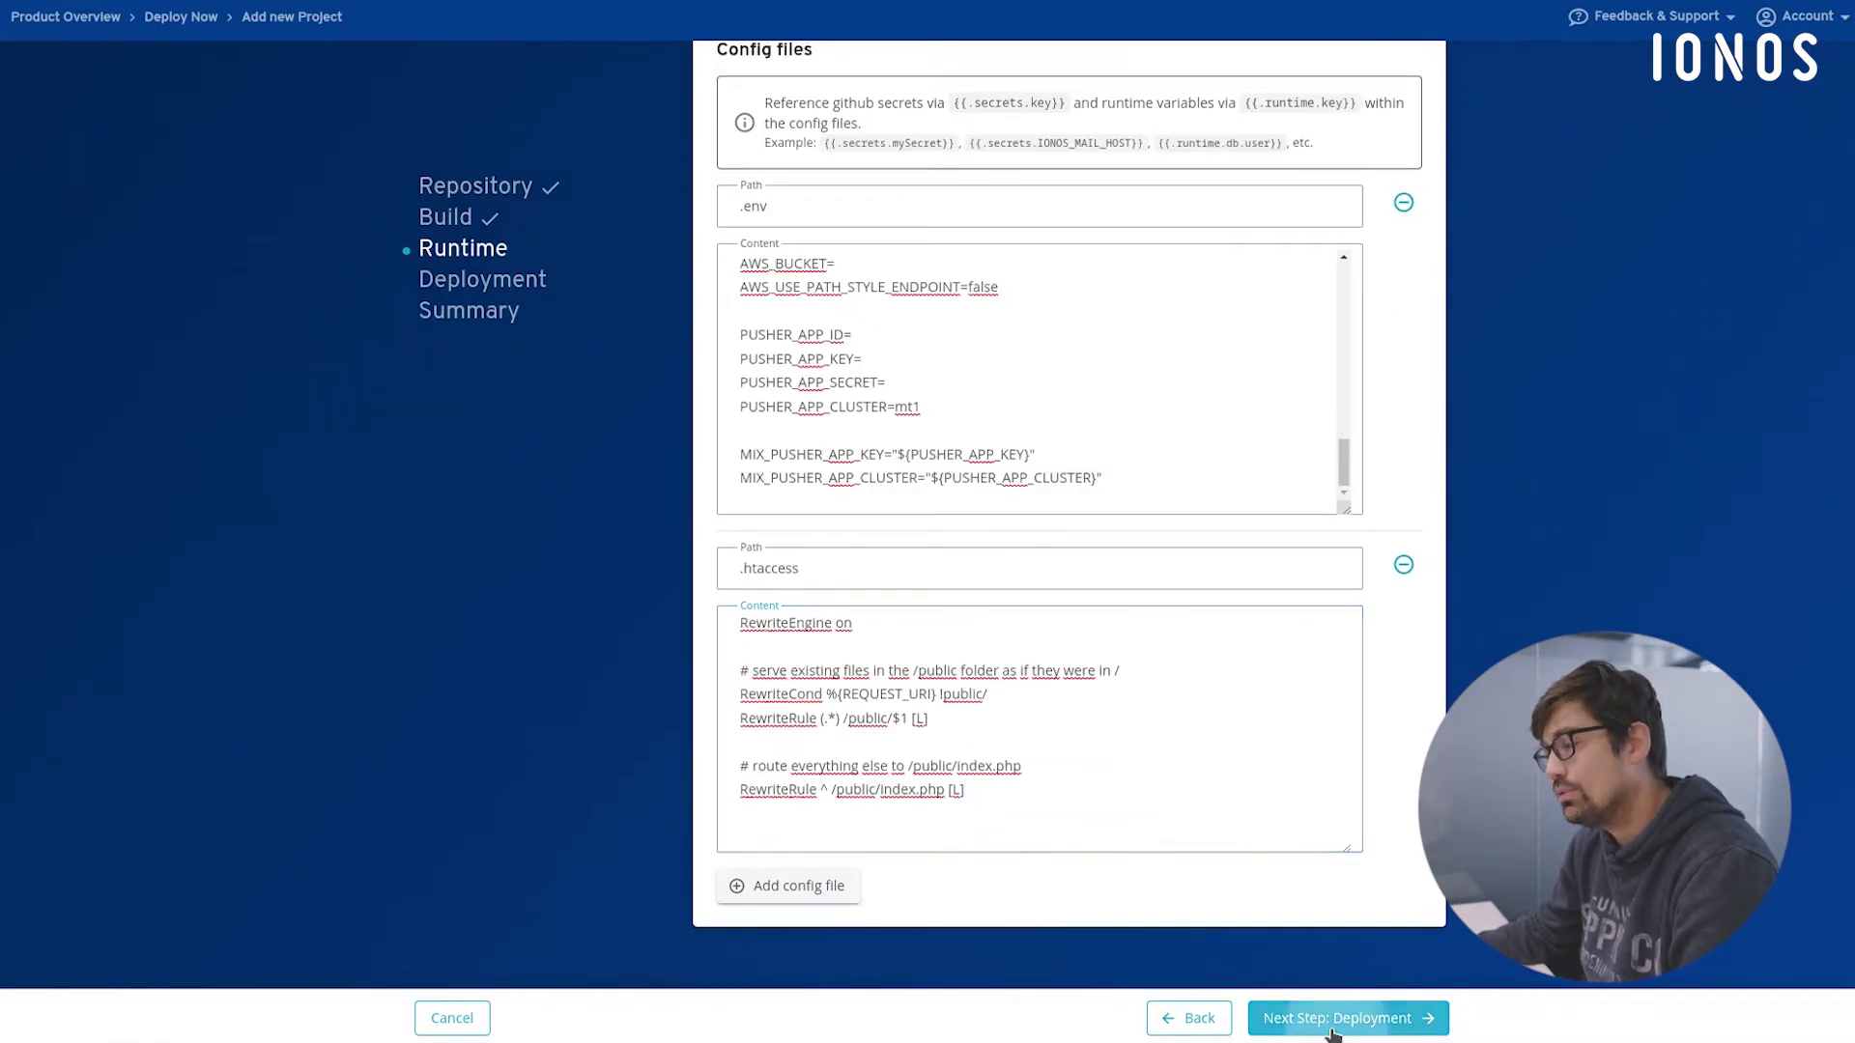
{"action": "scroll", "coordinate": [979, 288], "scroll_direction": "down", "scroll_amount": 2}
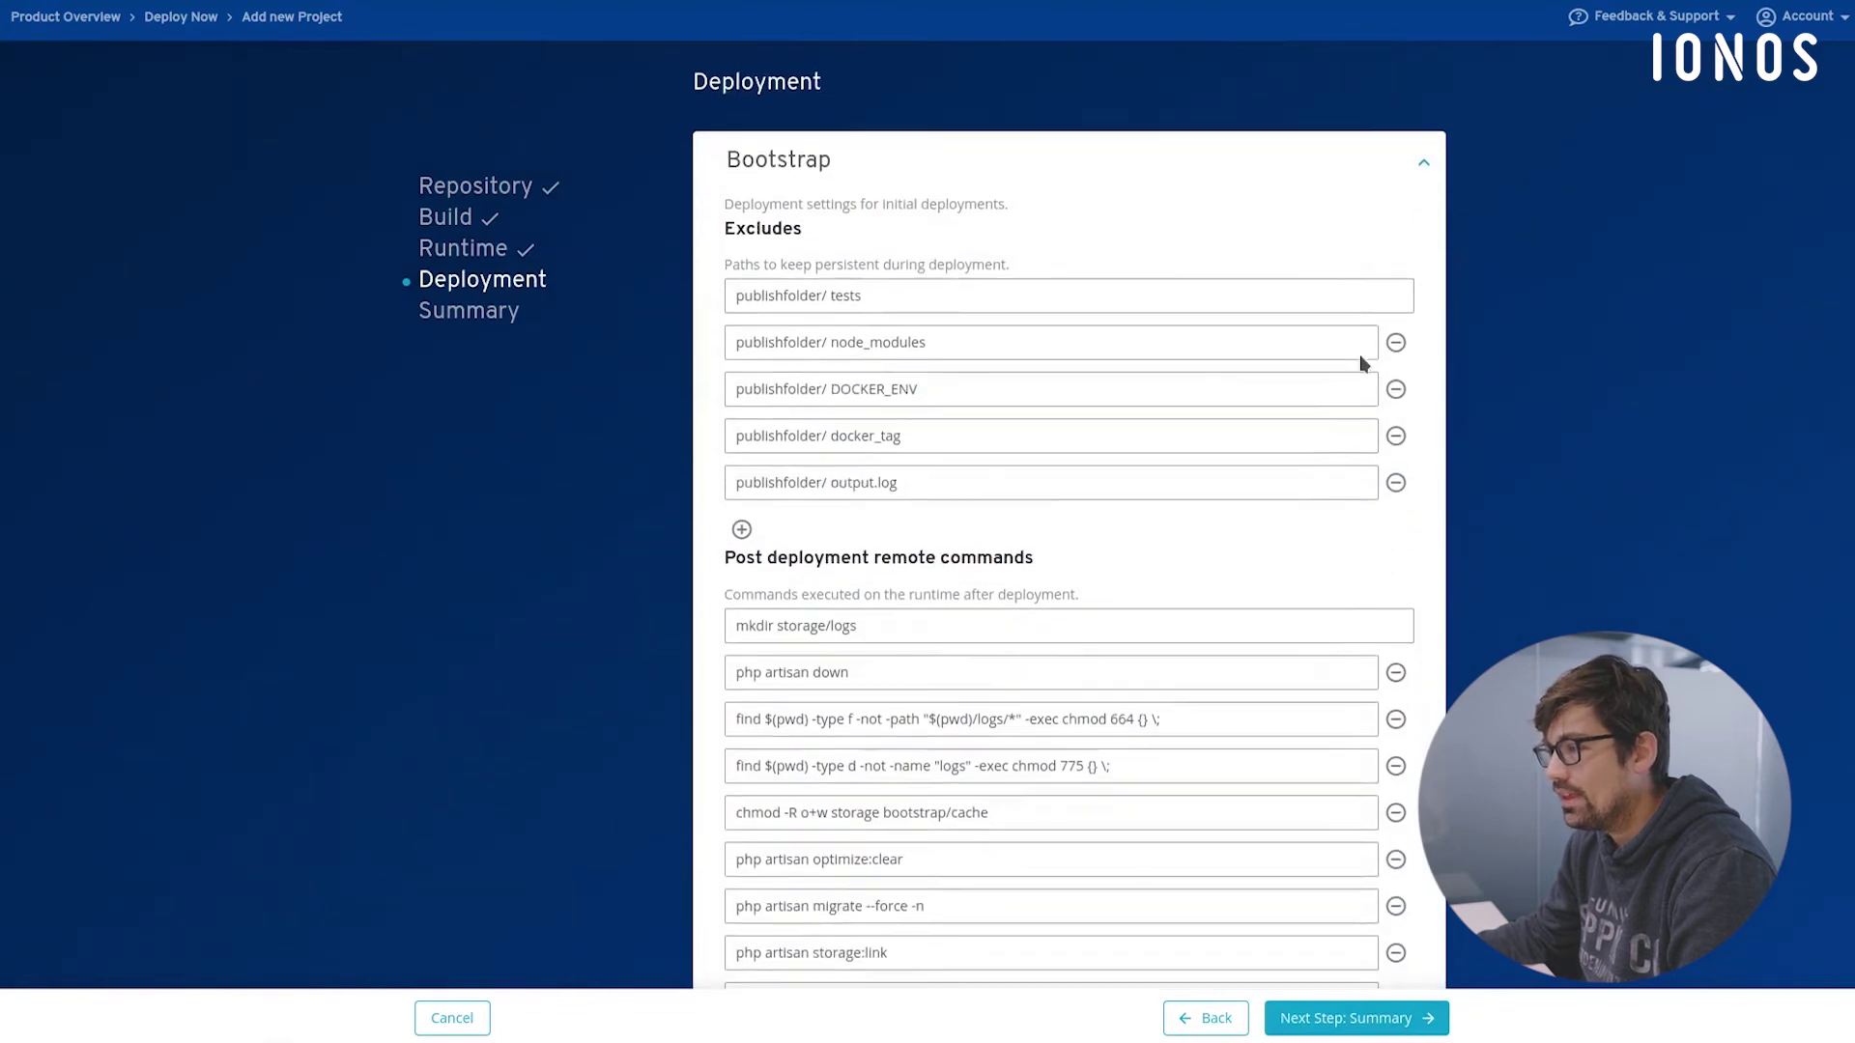
{"action": "scroll", "coordinate": [1243, 418], "scroll_direction": "up", "scroll_amount": 2}
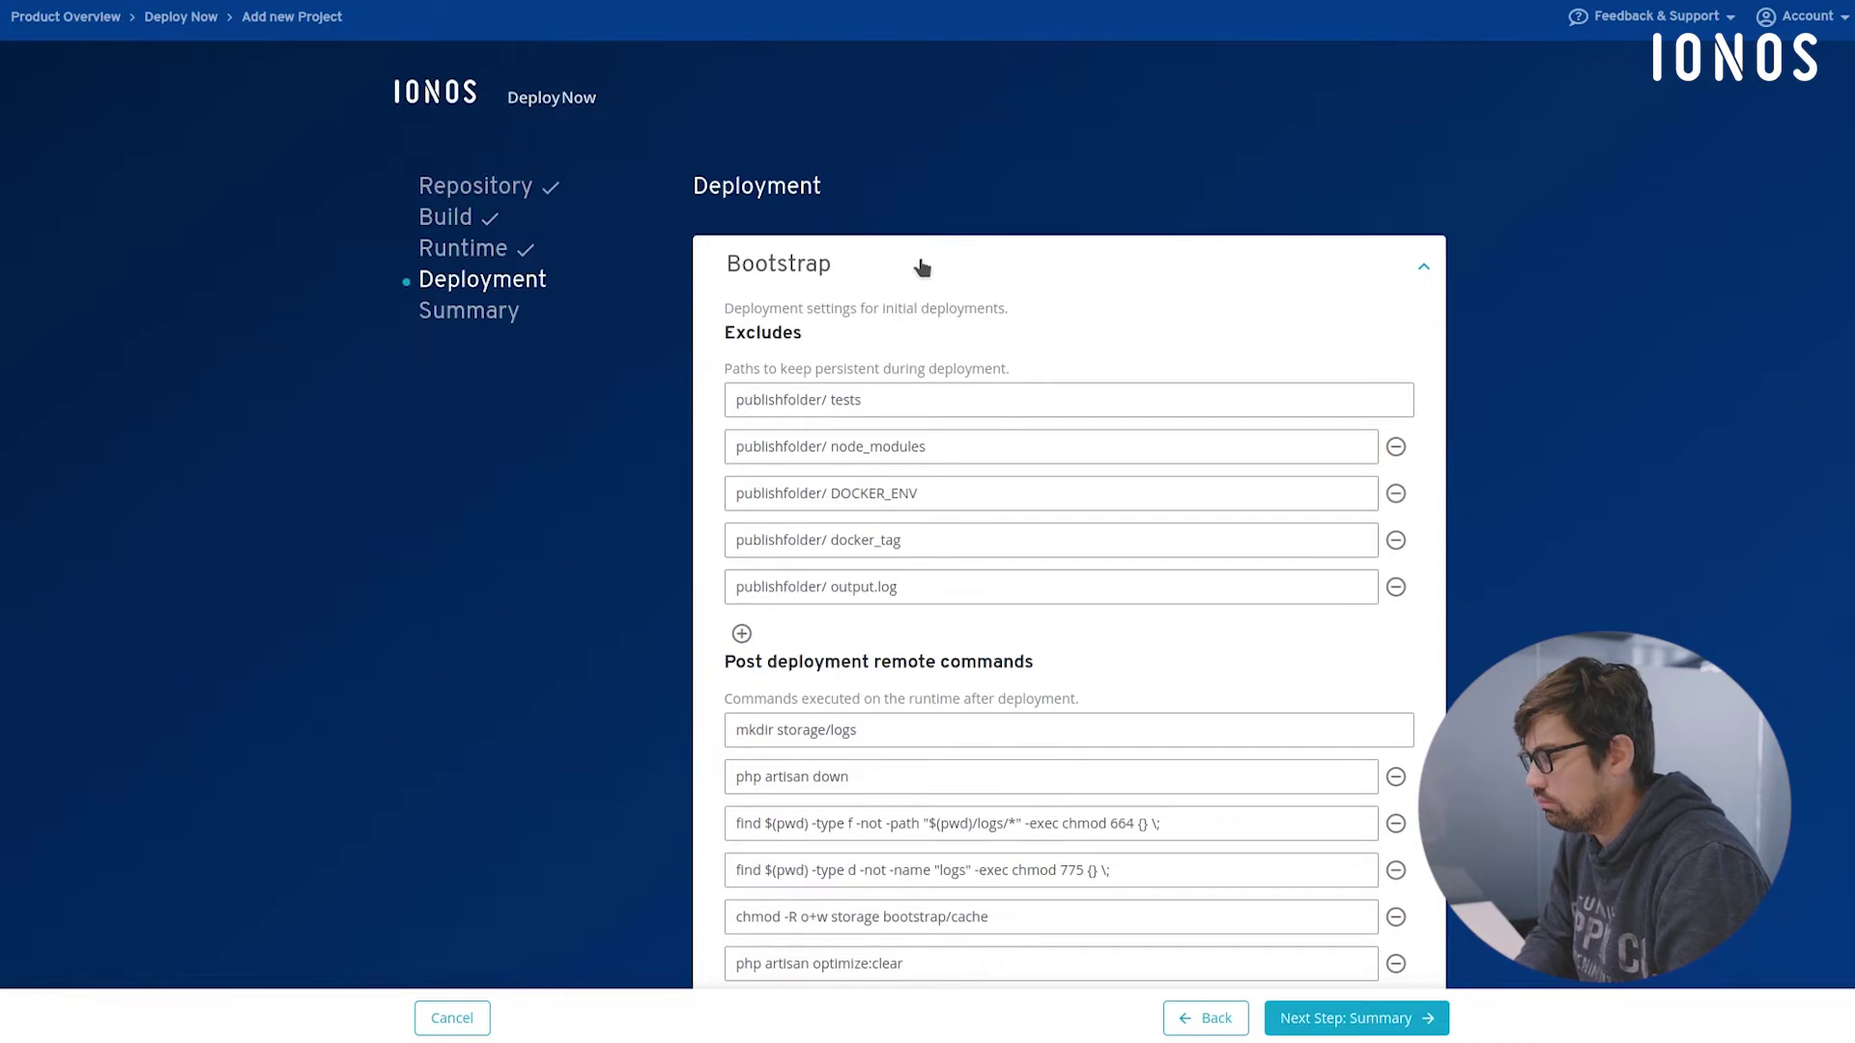
{"action": "left_click", "coordinate": [921, 267]}
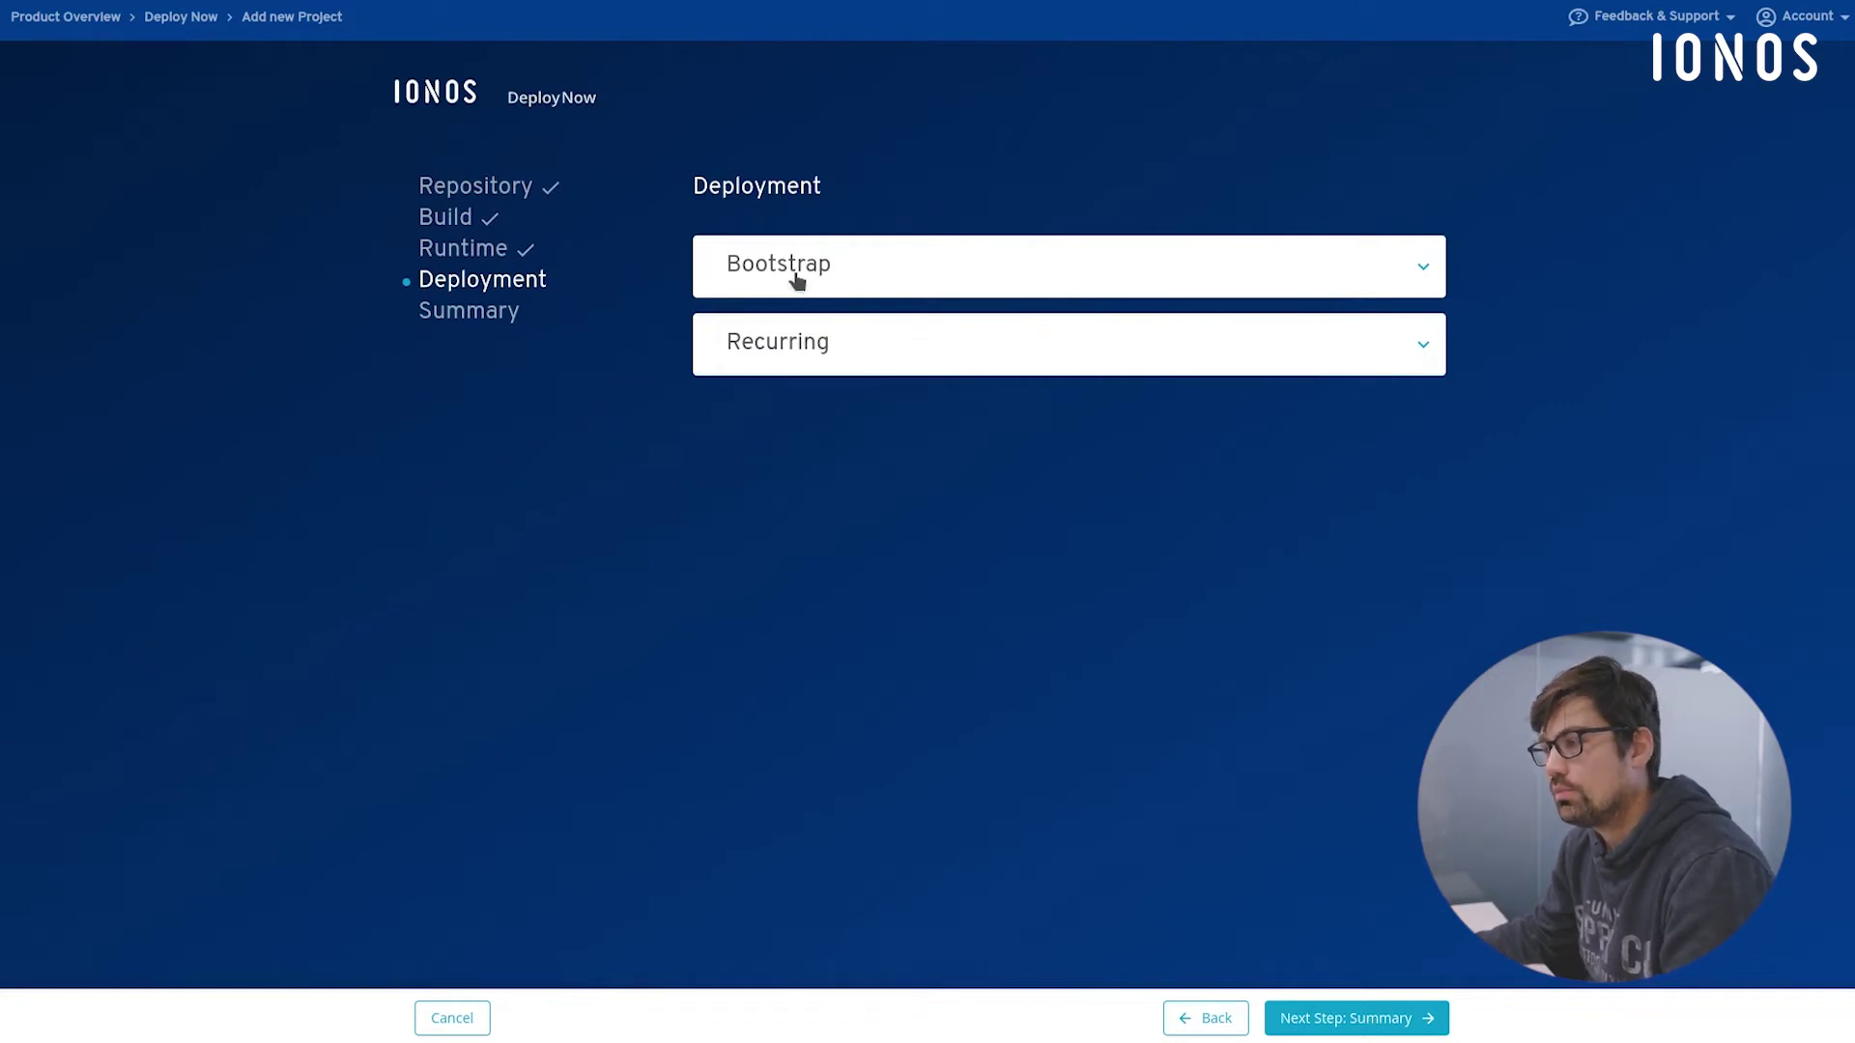
{"action": "left_click", "coordinate": [796, 280]}
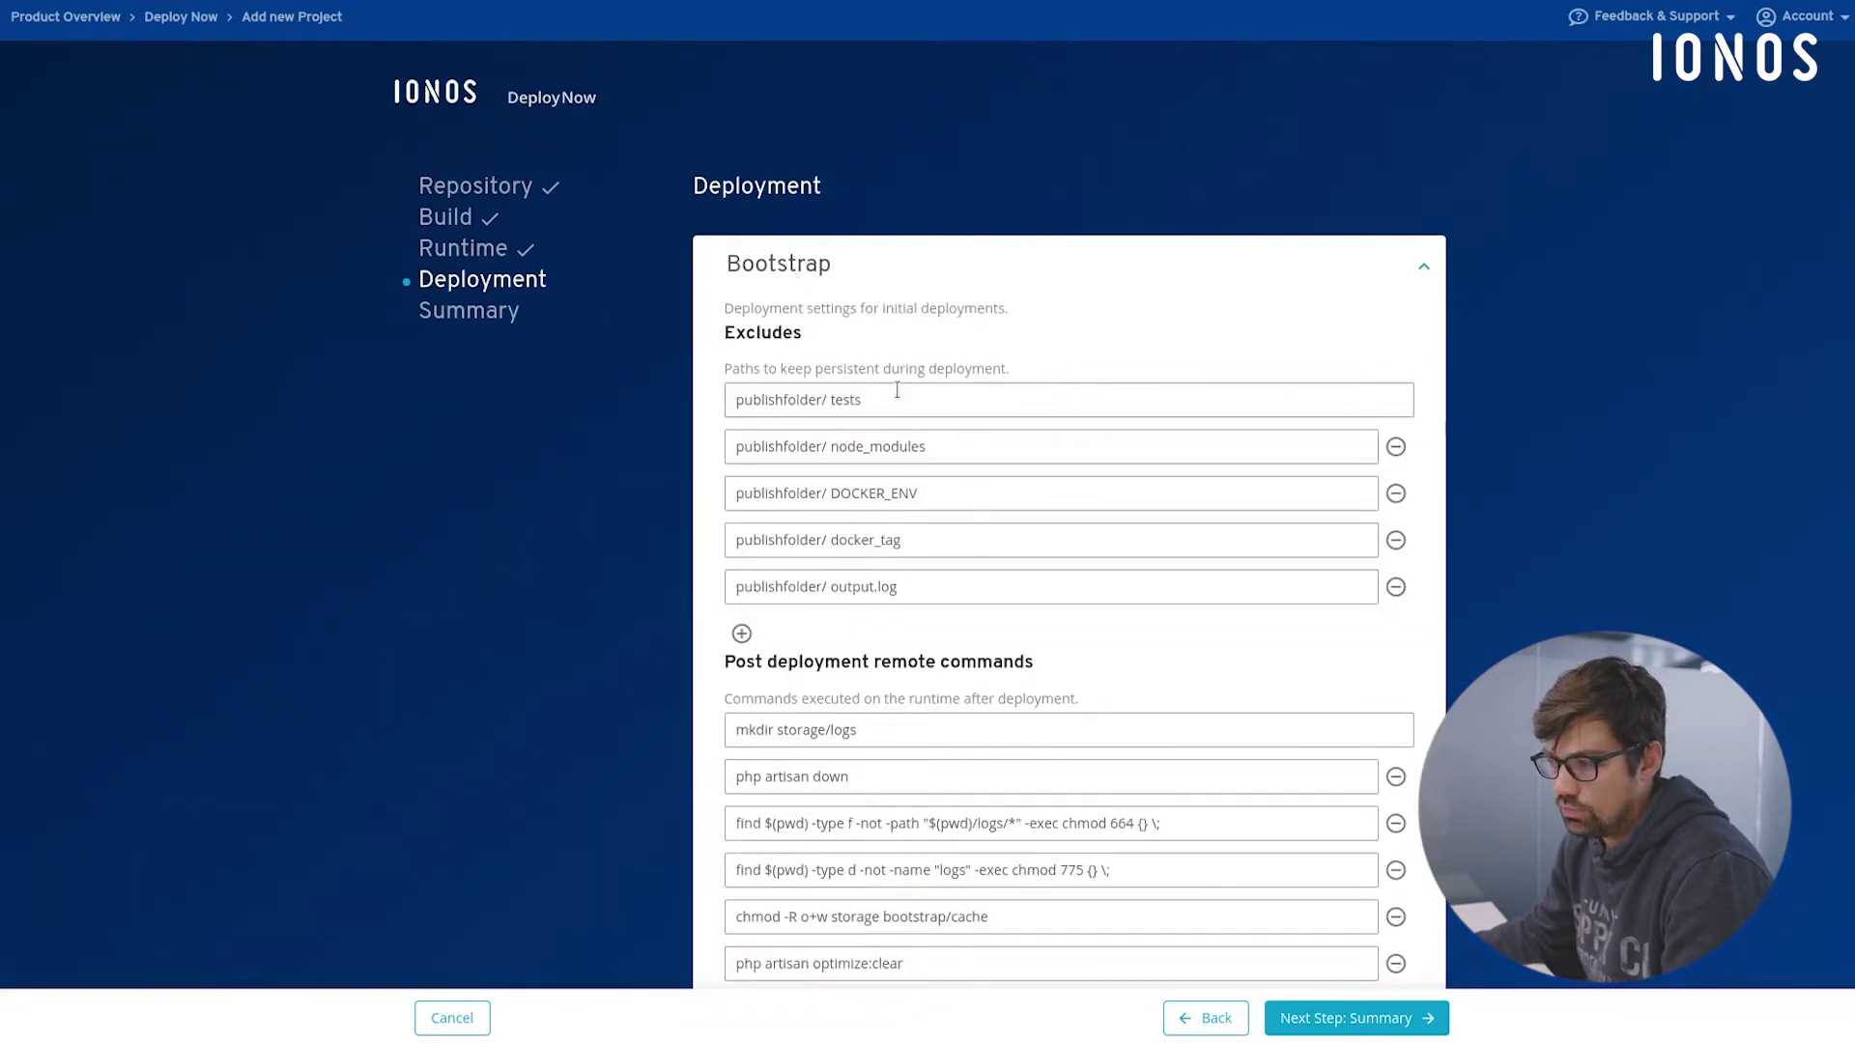
{"action": "scroll", "coordinate": [895, 277], "scroll_direction": "down", "scroll_amount": 2}
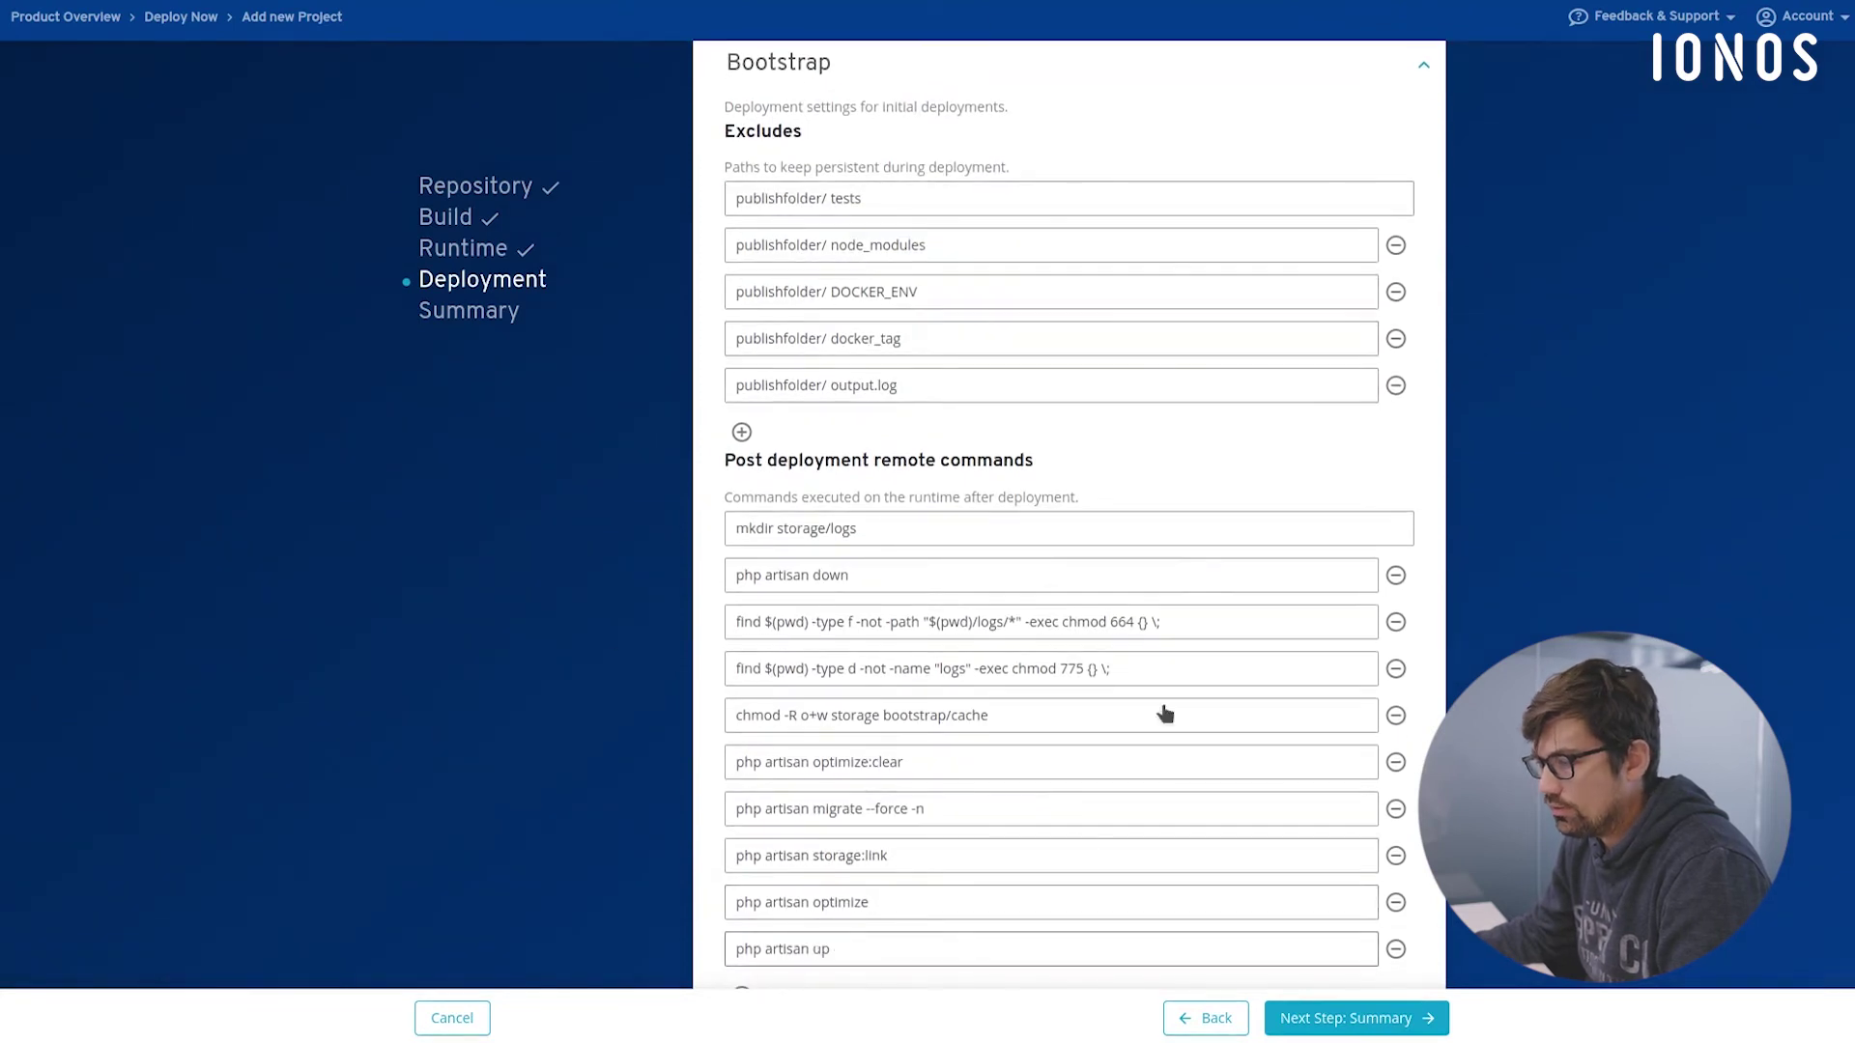
Examine the initial-deployment settings in Bootstrap, comparing the excluded paths with the remote commands from mkdir storage/logs to php artisan up
{"action": "scroll", "coordinate": [961, 406], "scroll_direction": "down", "scroll_amount": 1}
{"action": "scroll", "coordinate": [969, 440], "scroll_direction": "down", "scroll_amount": 2}
{"action": "scroll", "coordinate": [1105, 618], "scroll_direction": "up", "scroll_amount": 3}
{"action": "scroll", "coordinate": [1031, 474], "scroll_direction": "up", "scroll_amount": 1}
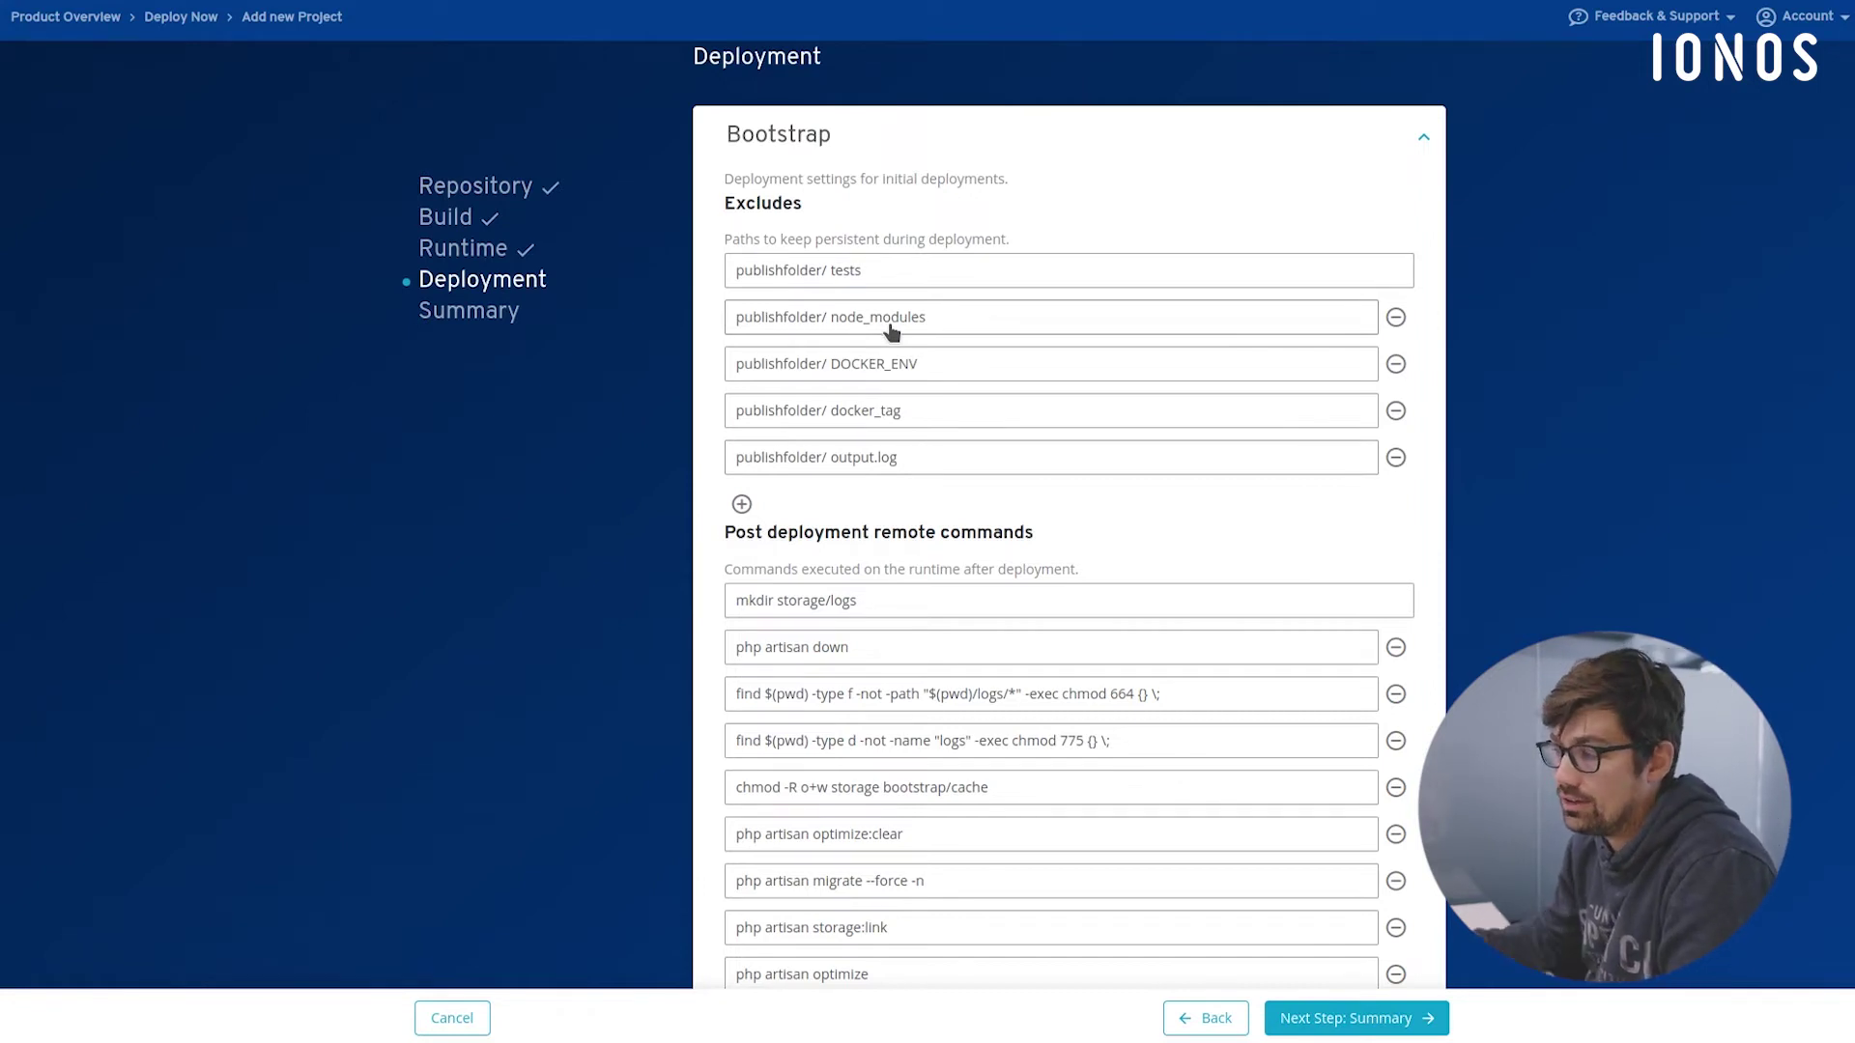
{"action": "scroll", "coordinate": [1060, 500], "scroll_direction": "down", "scroll_amount": 3}
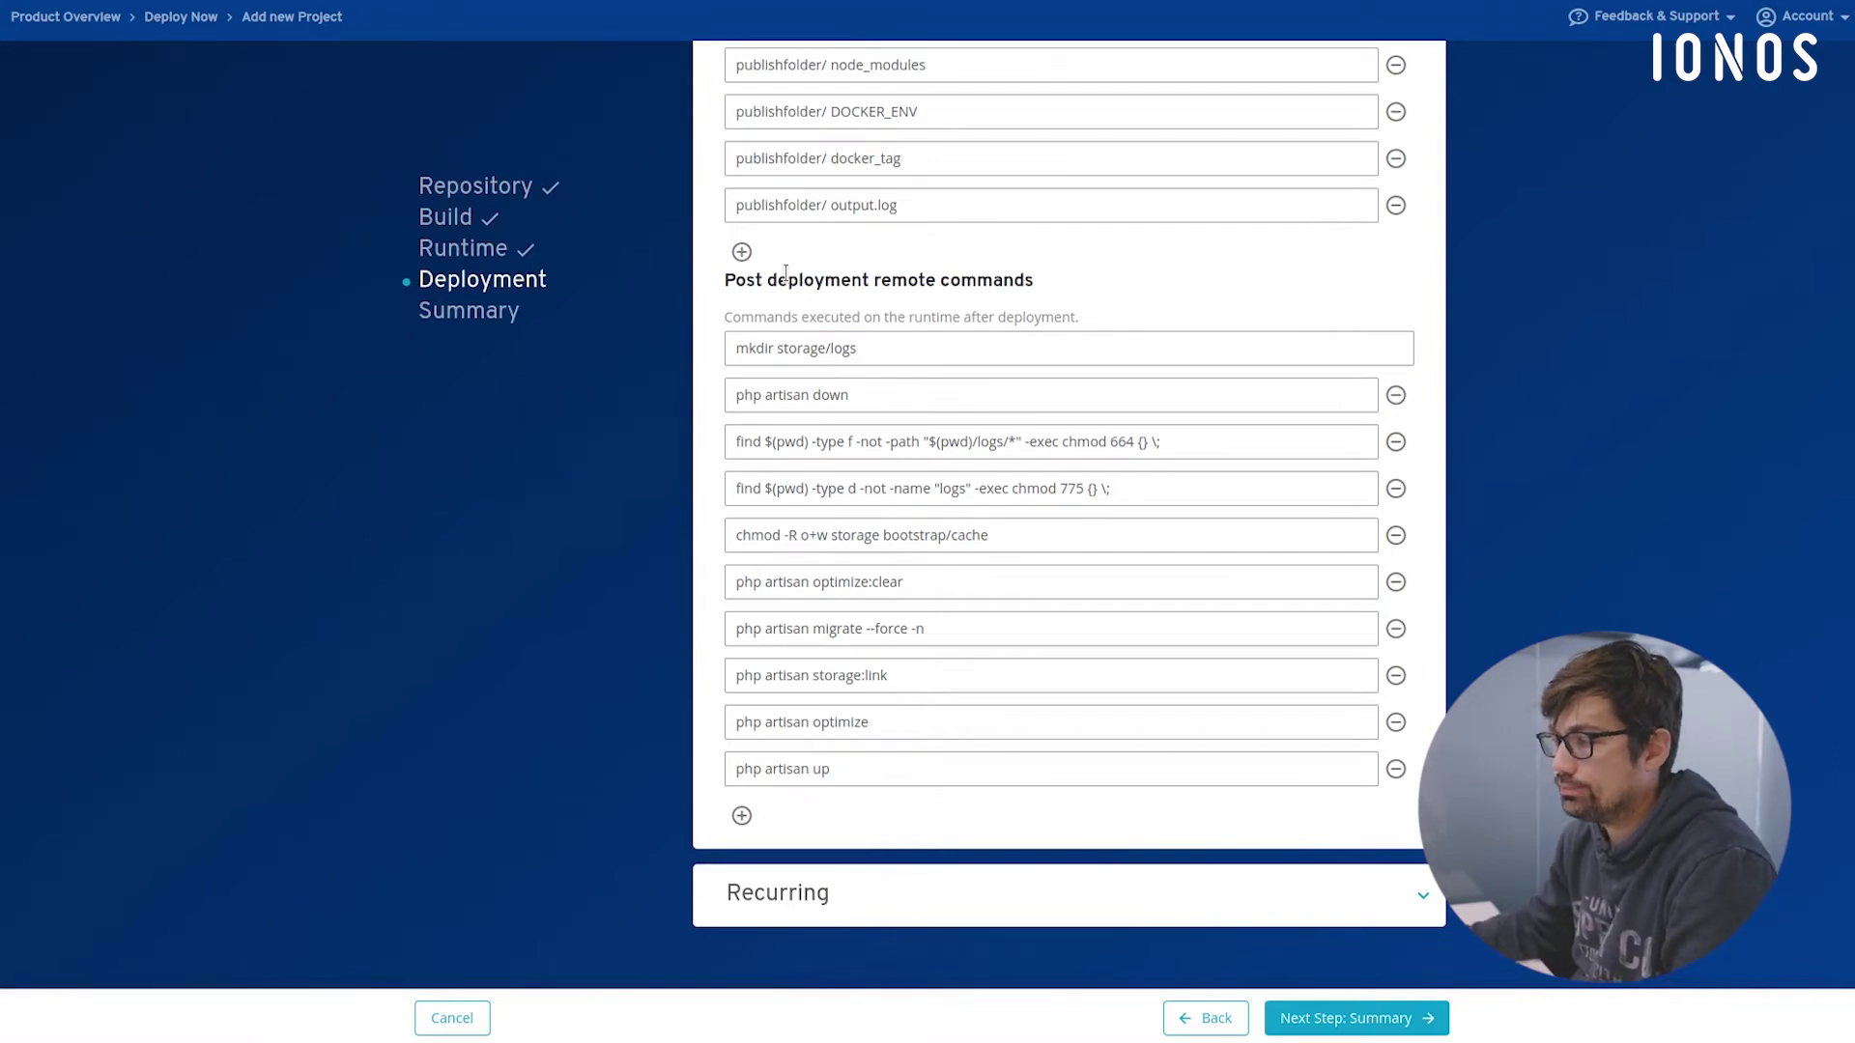
{"action": "scroll", "coordinate": [1089, 257], "scroll_direction": "up", "scroll_amount": 2}
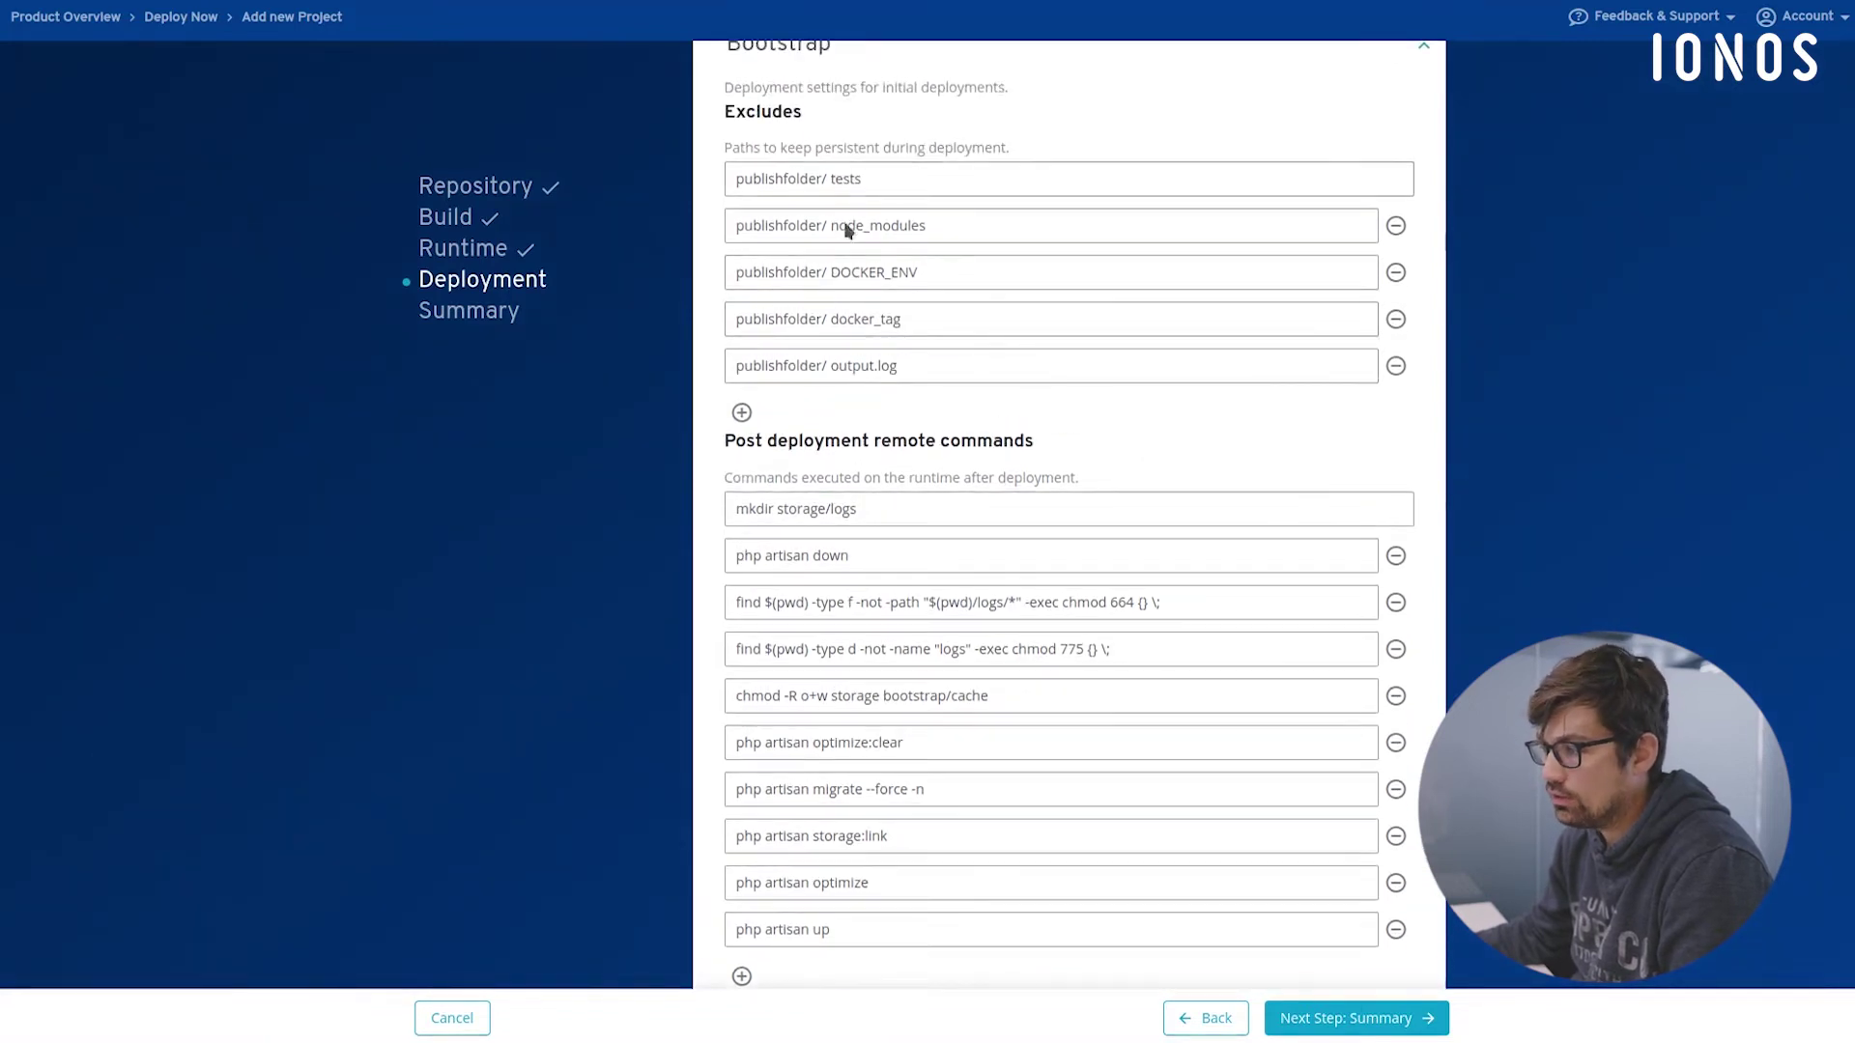
{"action": "scroll", "coordinate": [1255, 589], "scroll_direction": "down", "scroll_amount": 2}
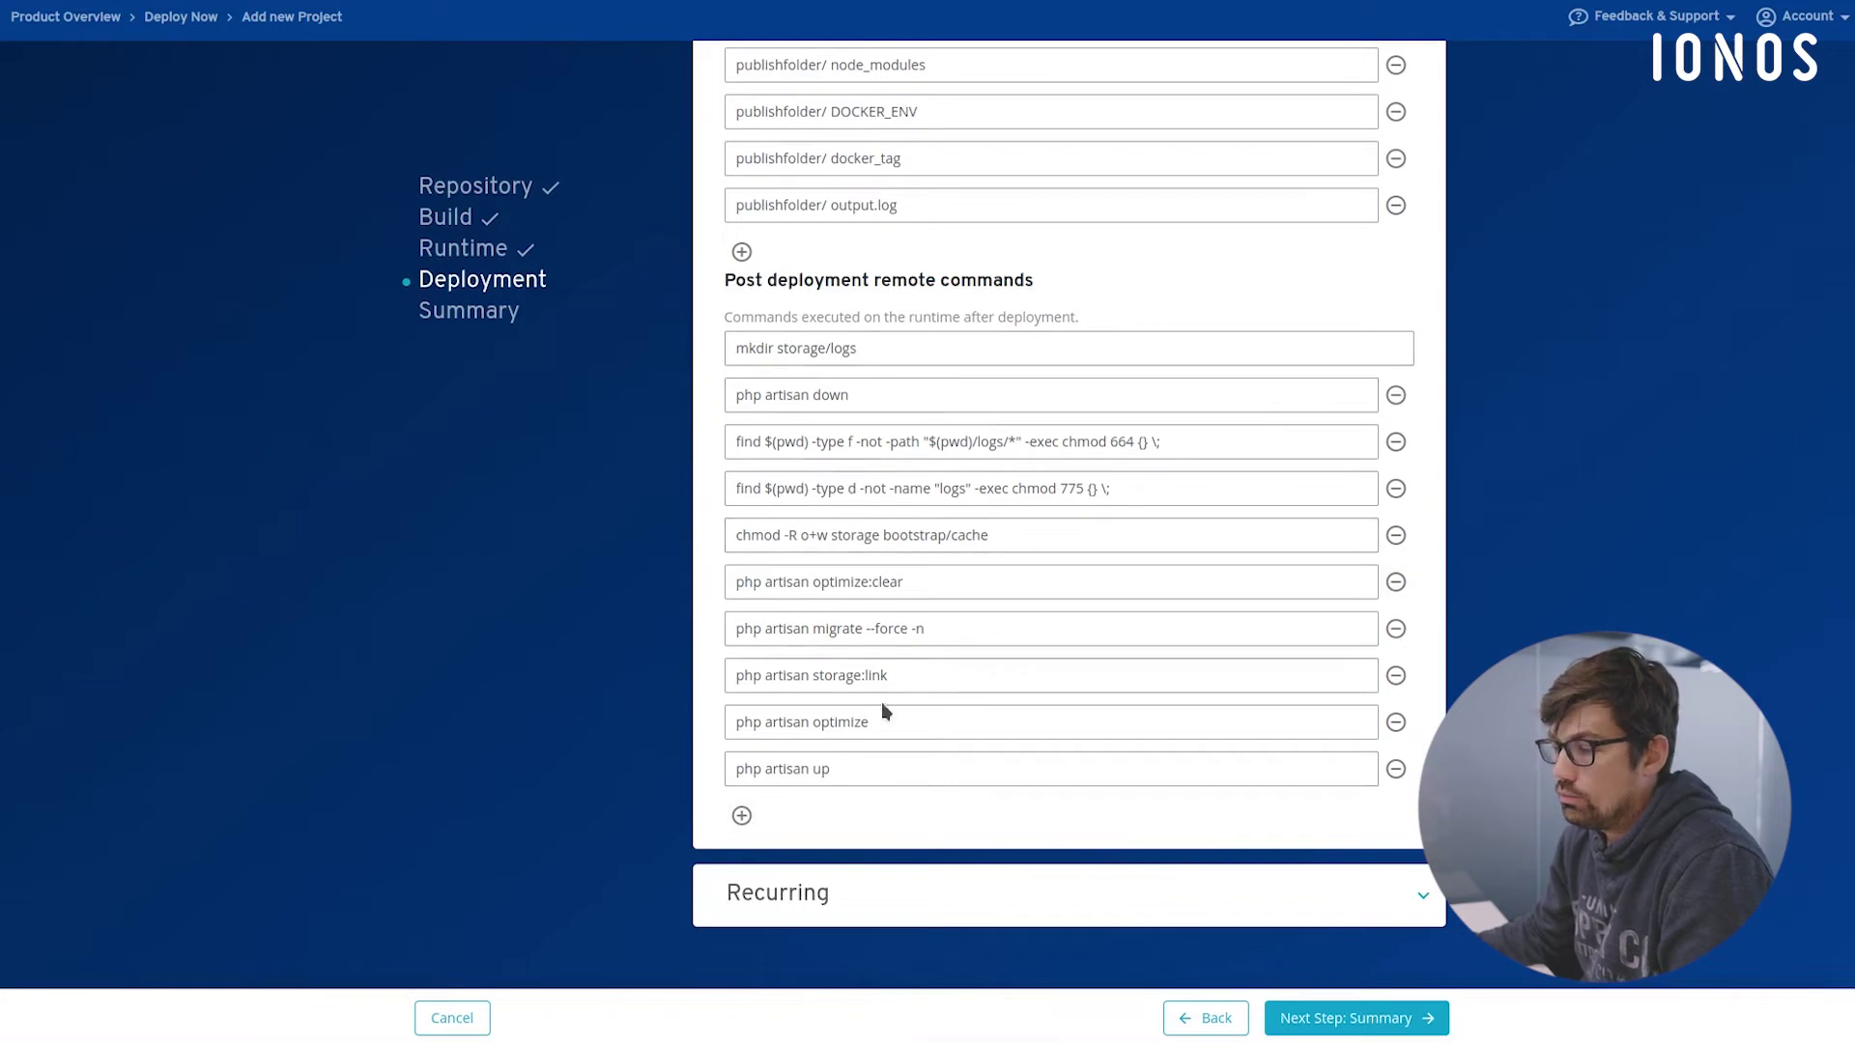
{"action": "scroll", "coordinate": [928, 645], "scroll_direction": "up", "scroll_amount": 1}
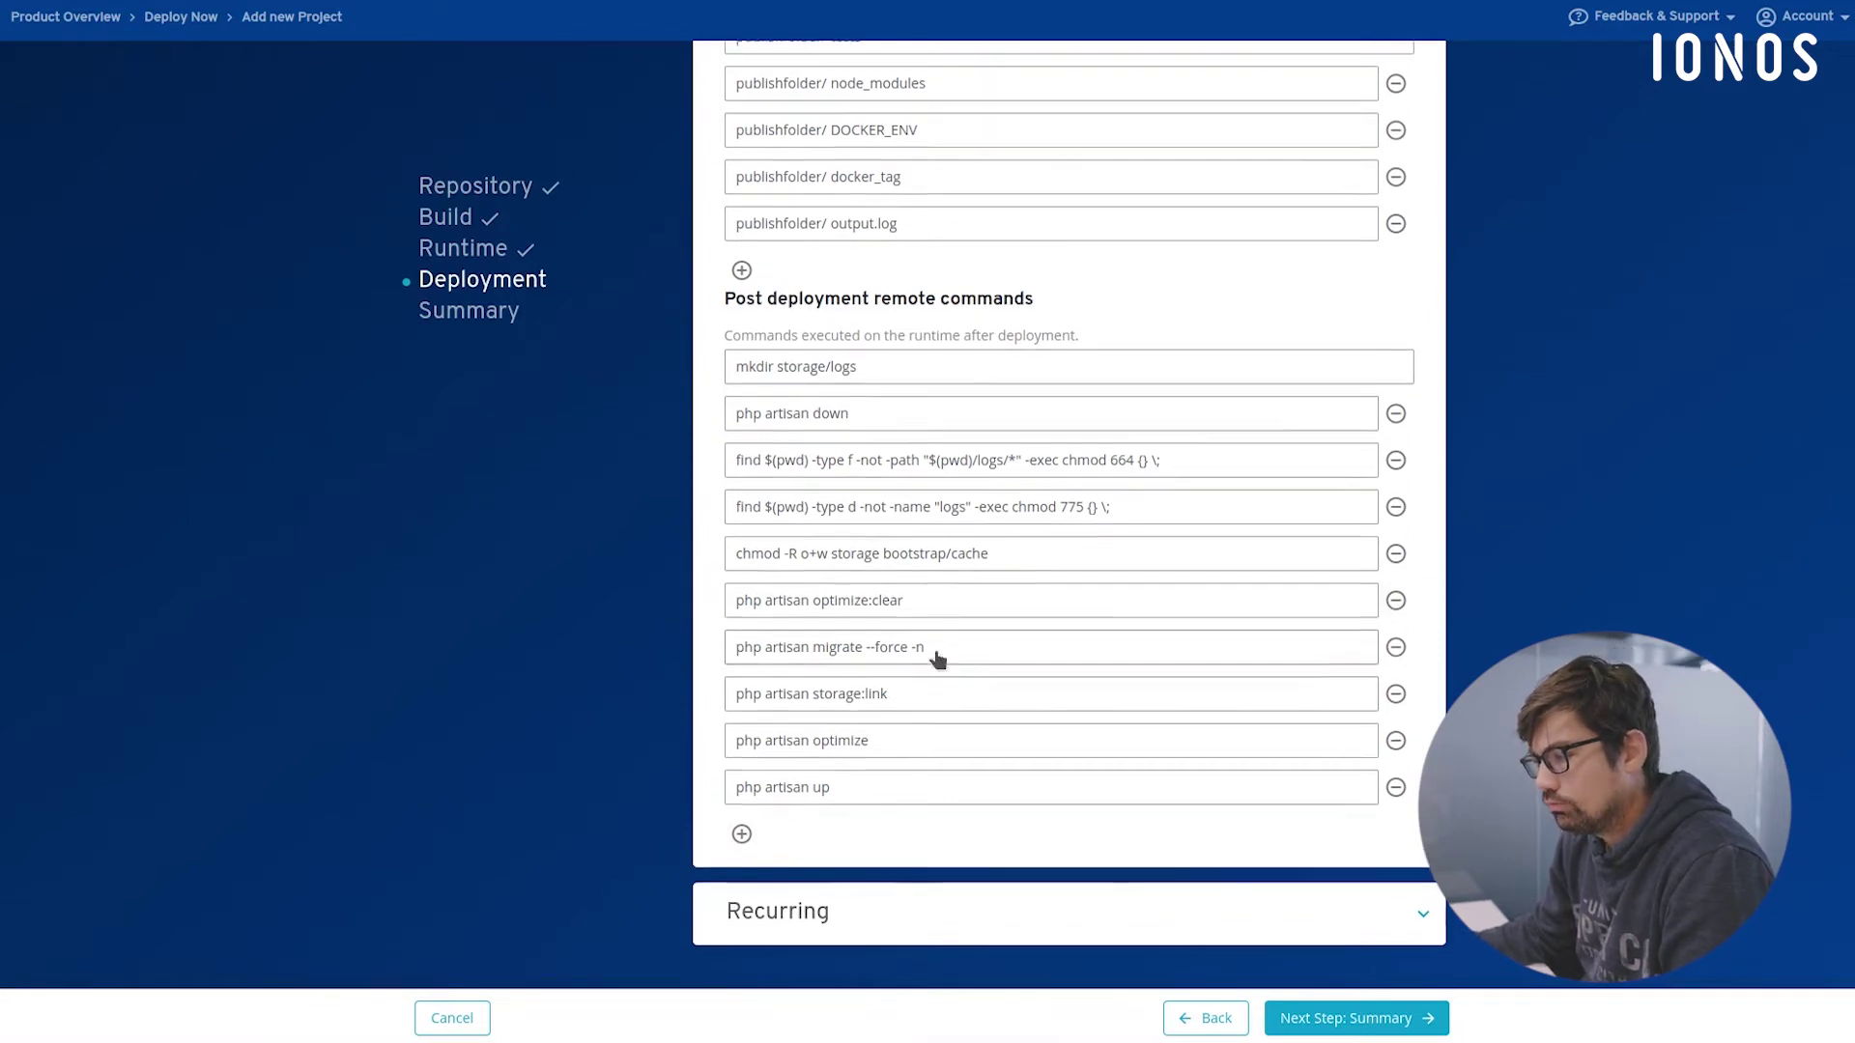
{"action": "scroll", "coordinate": [868, 659], "scroll_direction": "up", "scroll_amount": 3}
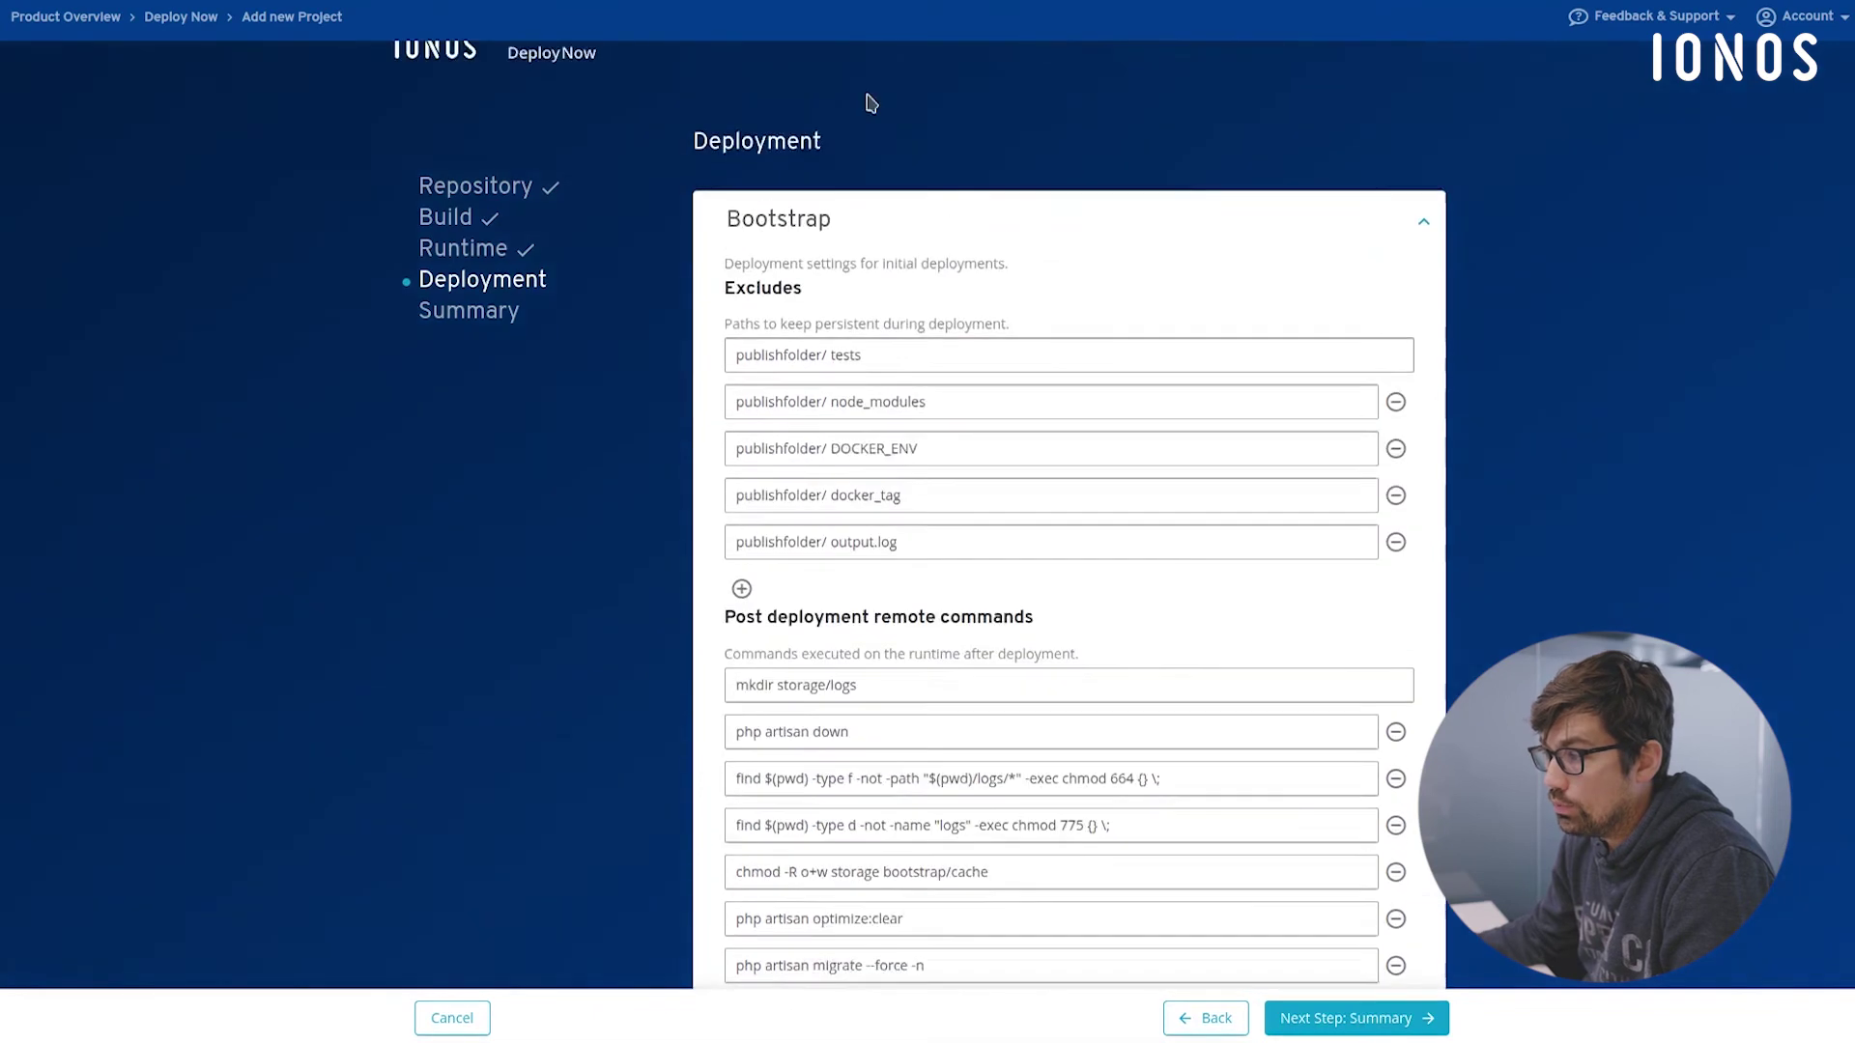
{"action": "scroll", "coordinate": [951, 710], "scroll_direction": "down", "scroll_amount": 3}
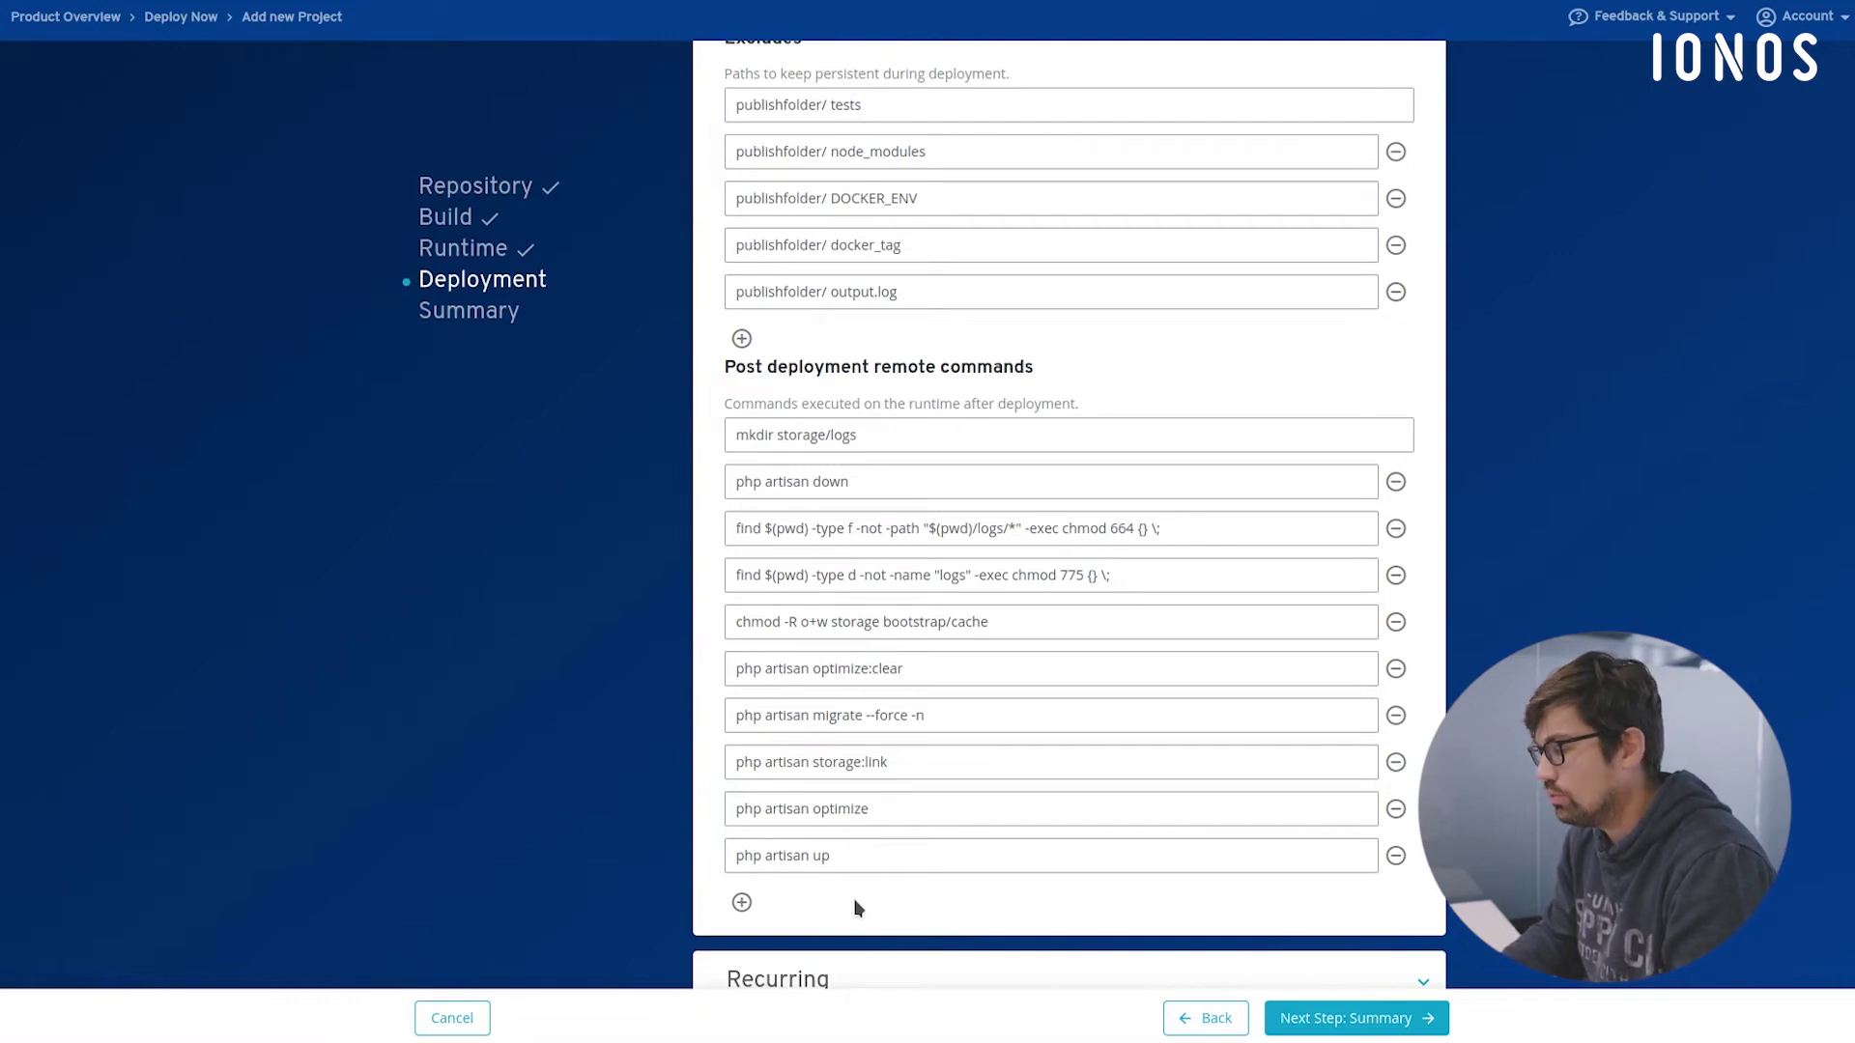
{"action": "scroll", "coordinate": [869, 298], "scroll_direction": "up", "scroll_amount": 3}
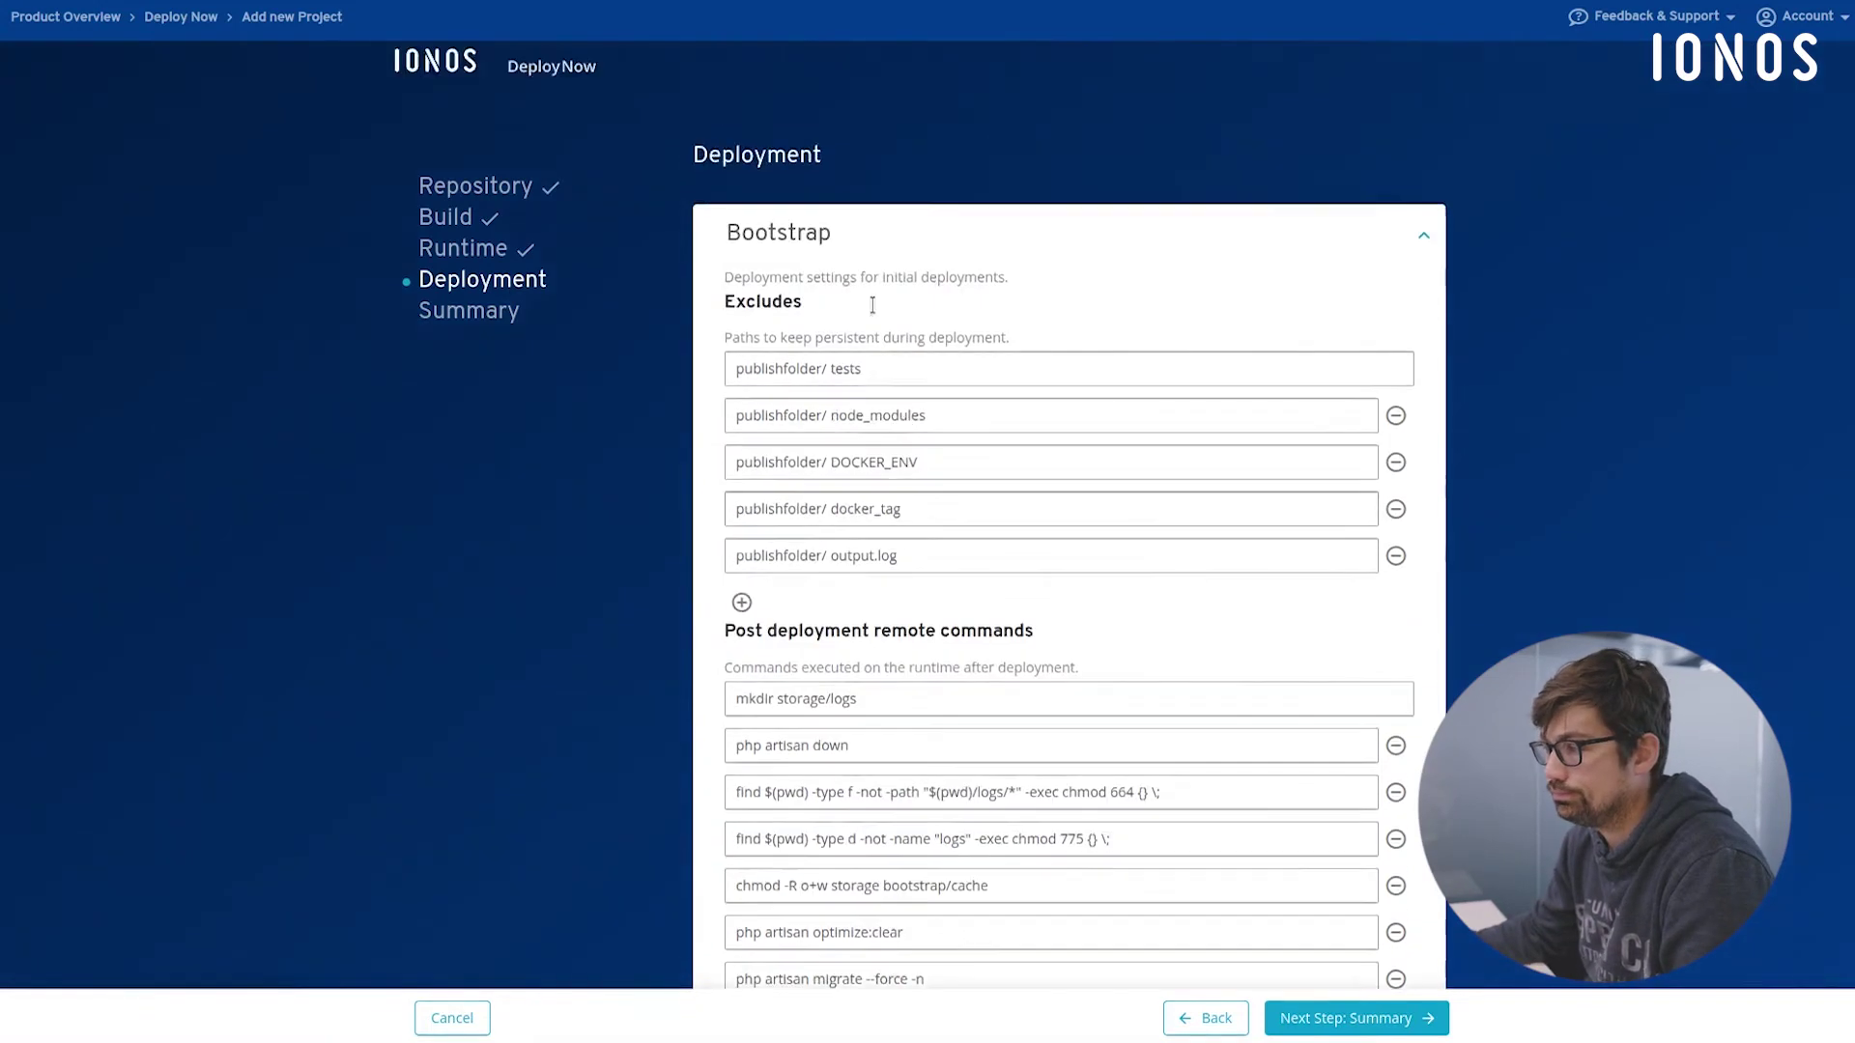
Review the Recurring deployment settings, covering the excludes and the pre and post deployment remote commands
{"action": "left_click", "coordinate": [833, 265]}
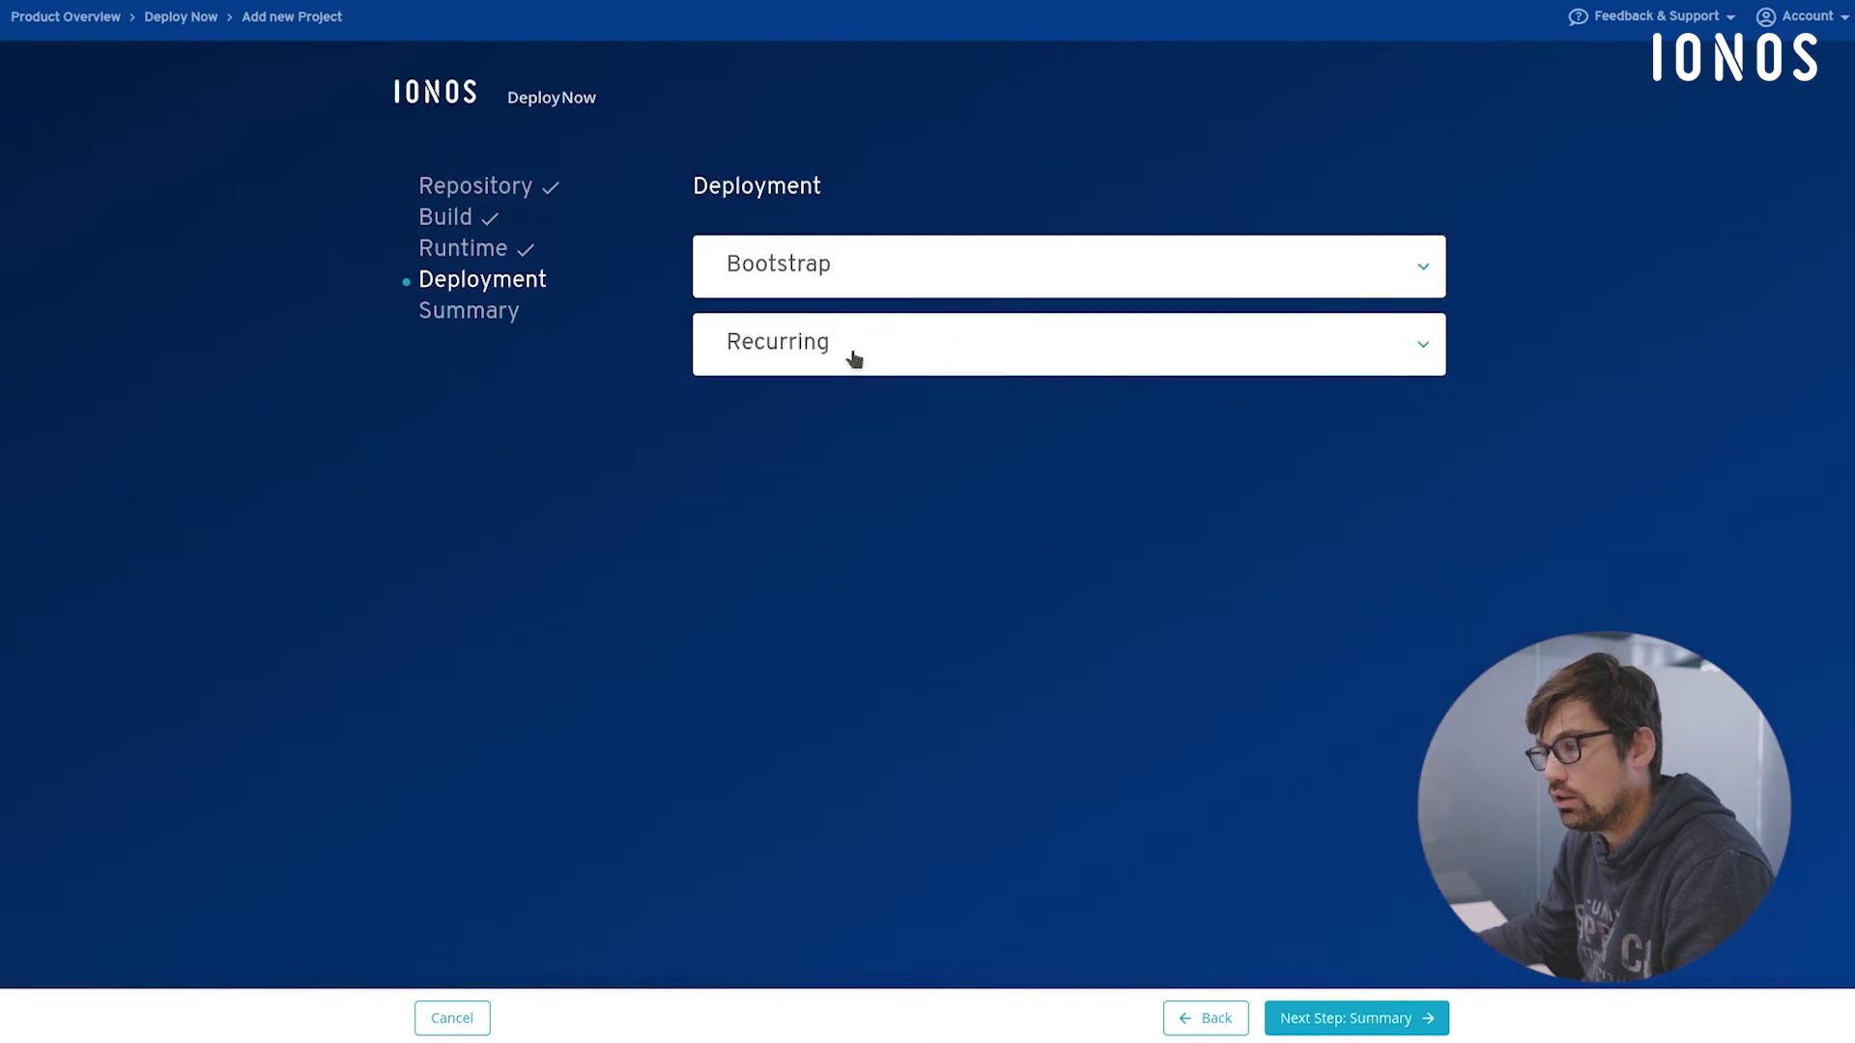
{"action": "left_click", "coordinate": [853, 350]}
{"action": "scroll", "coordinate": [1043, 483], "scroll_direction": "down", "scroll_amount": 2}
{"action": "scroll", "coordinate": [1044, 485], "scroll_direction": "down", "scroll_amount": 1}
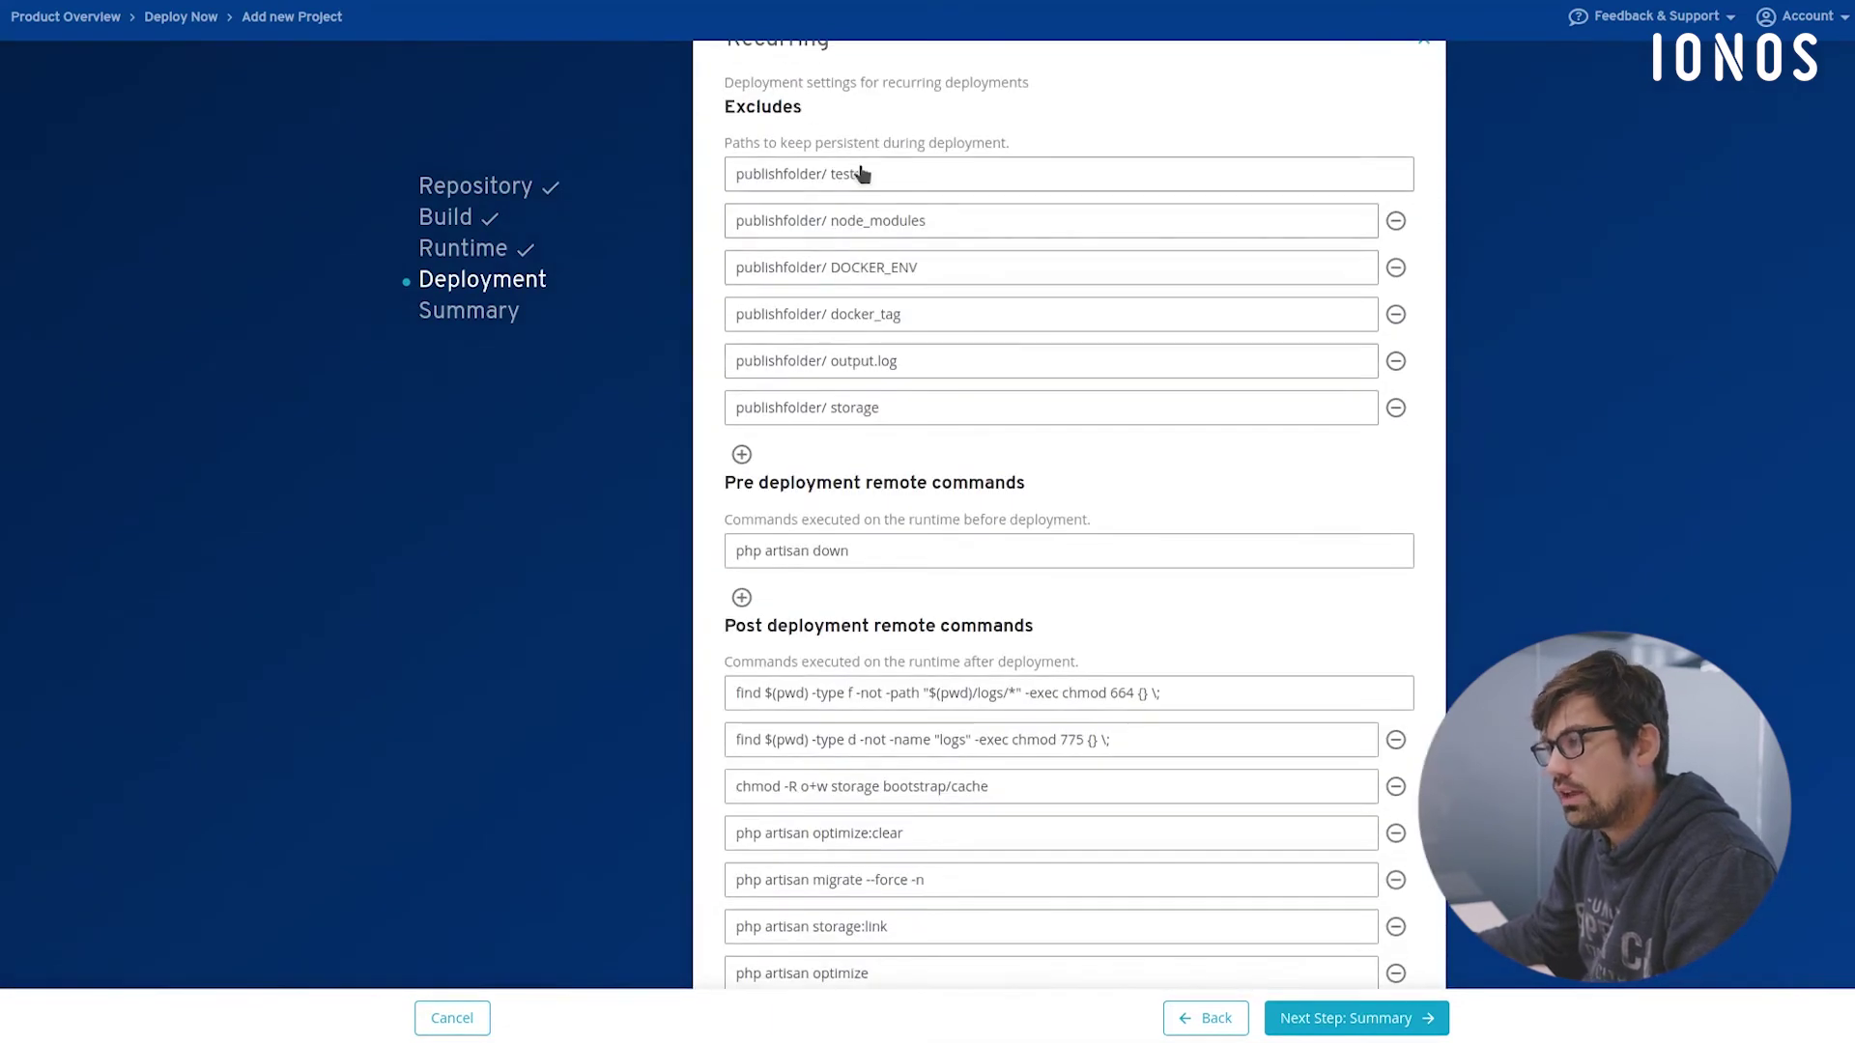
{"action": "scroll", "coordinate": [903, 420], "scroll_direction": "up", "scroll_amount": 4}
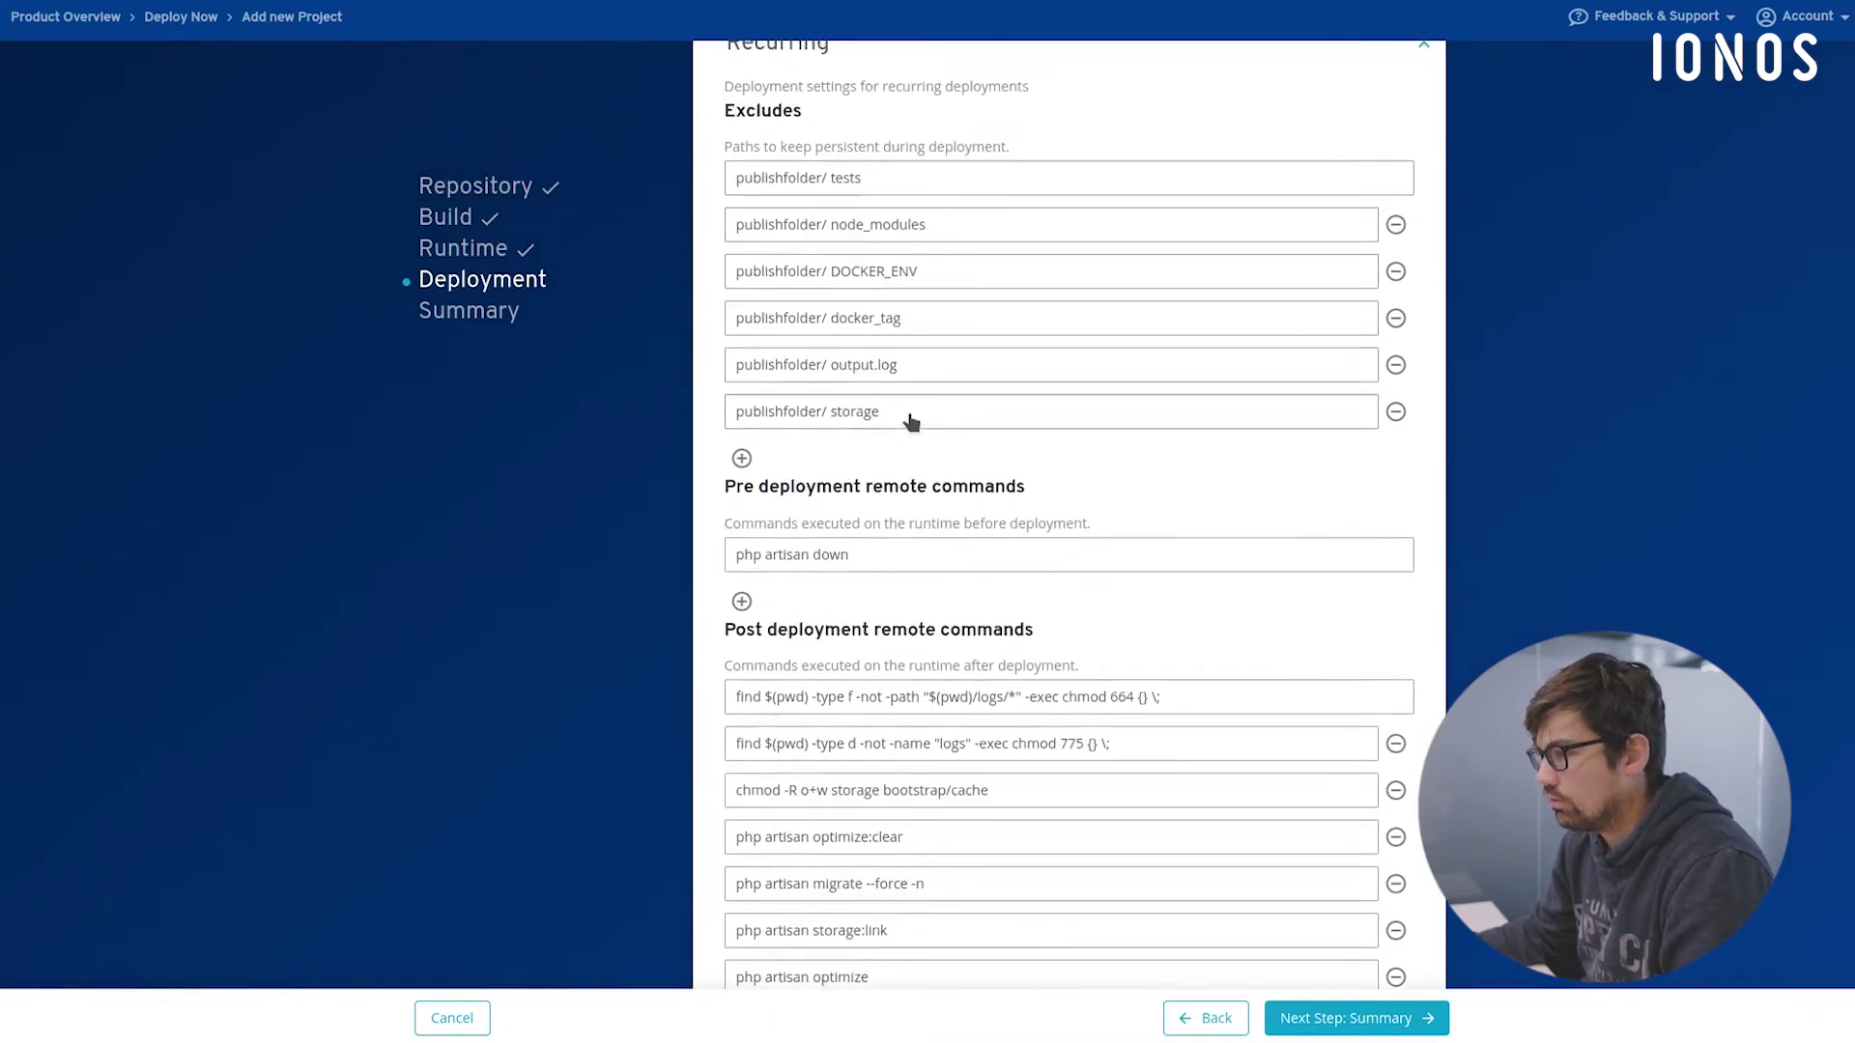
{"action": "left_click", "coordinate": [880, 280]}
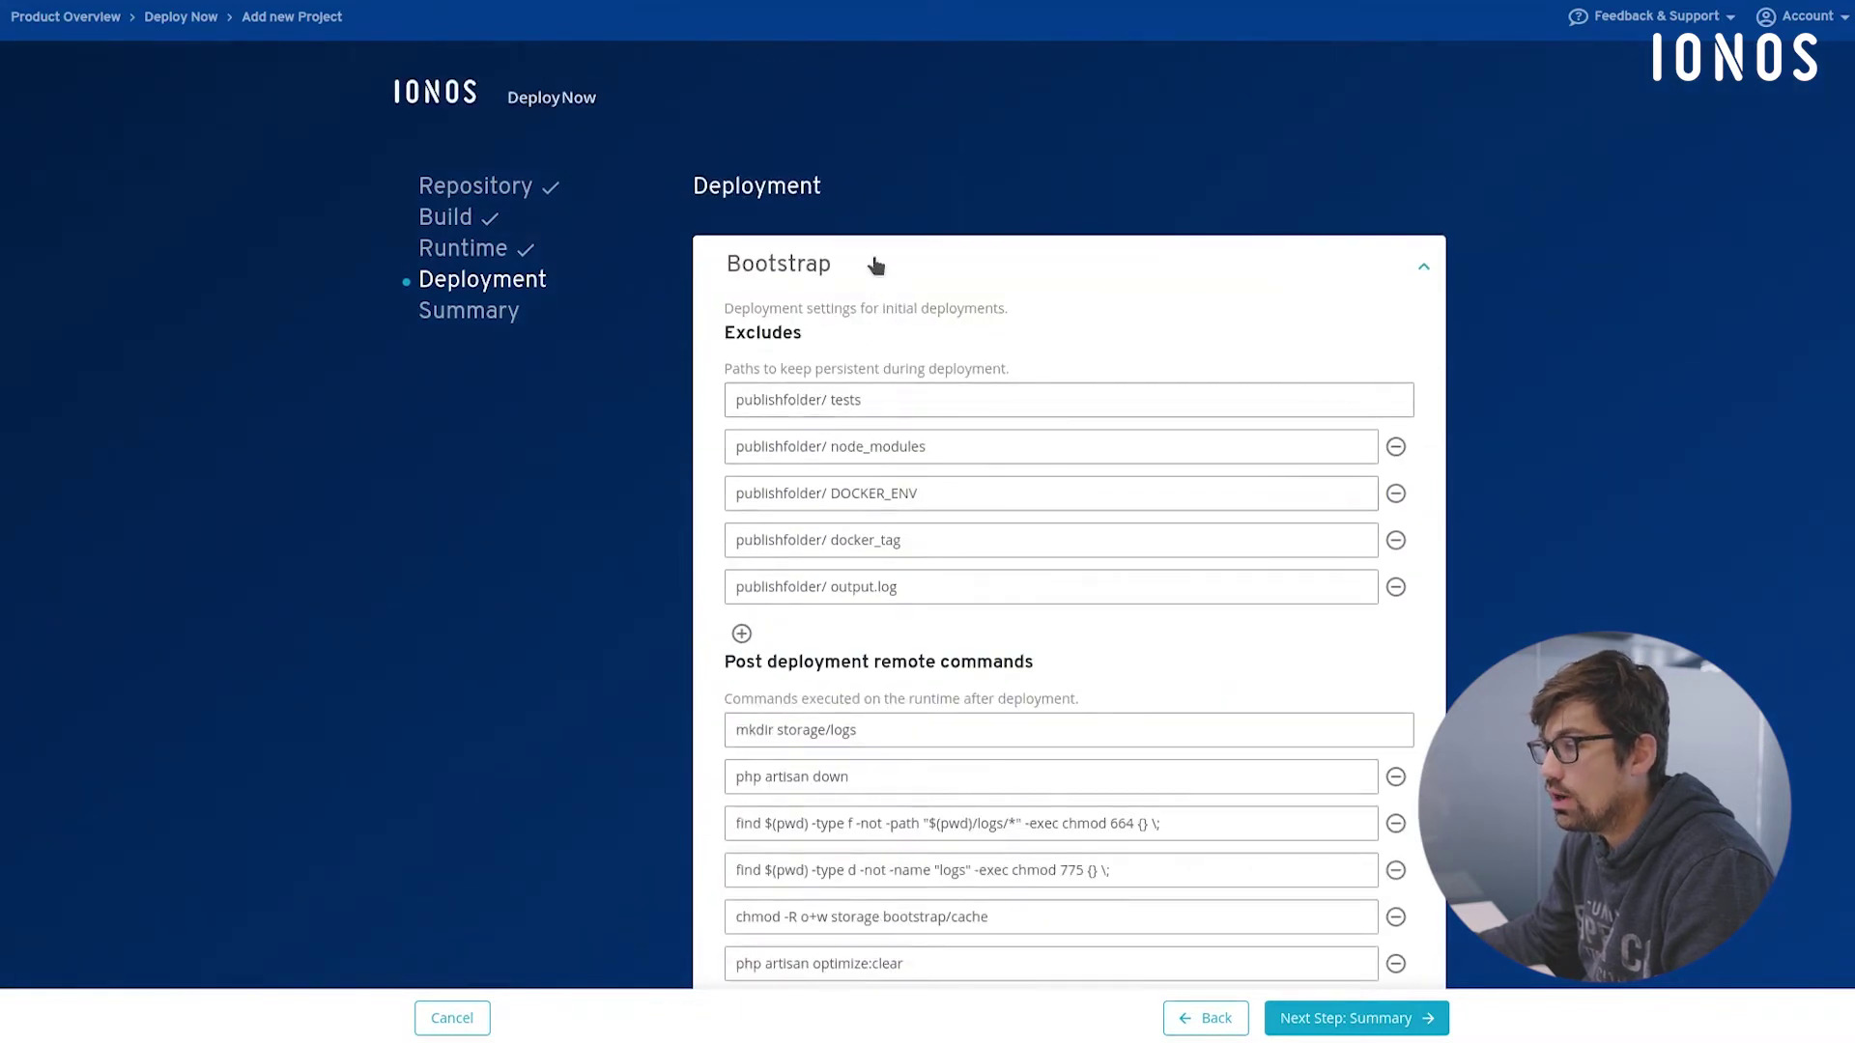
{"action": "left_click", "coordinate": [876, 261]}
{"action": "left_click", "coordinate": [869, 357]}
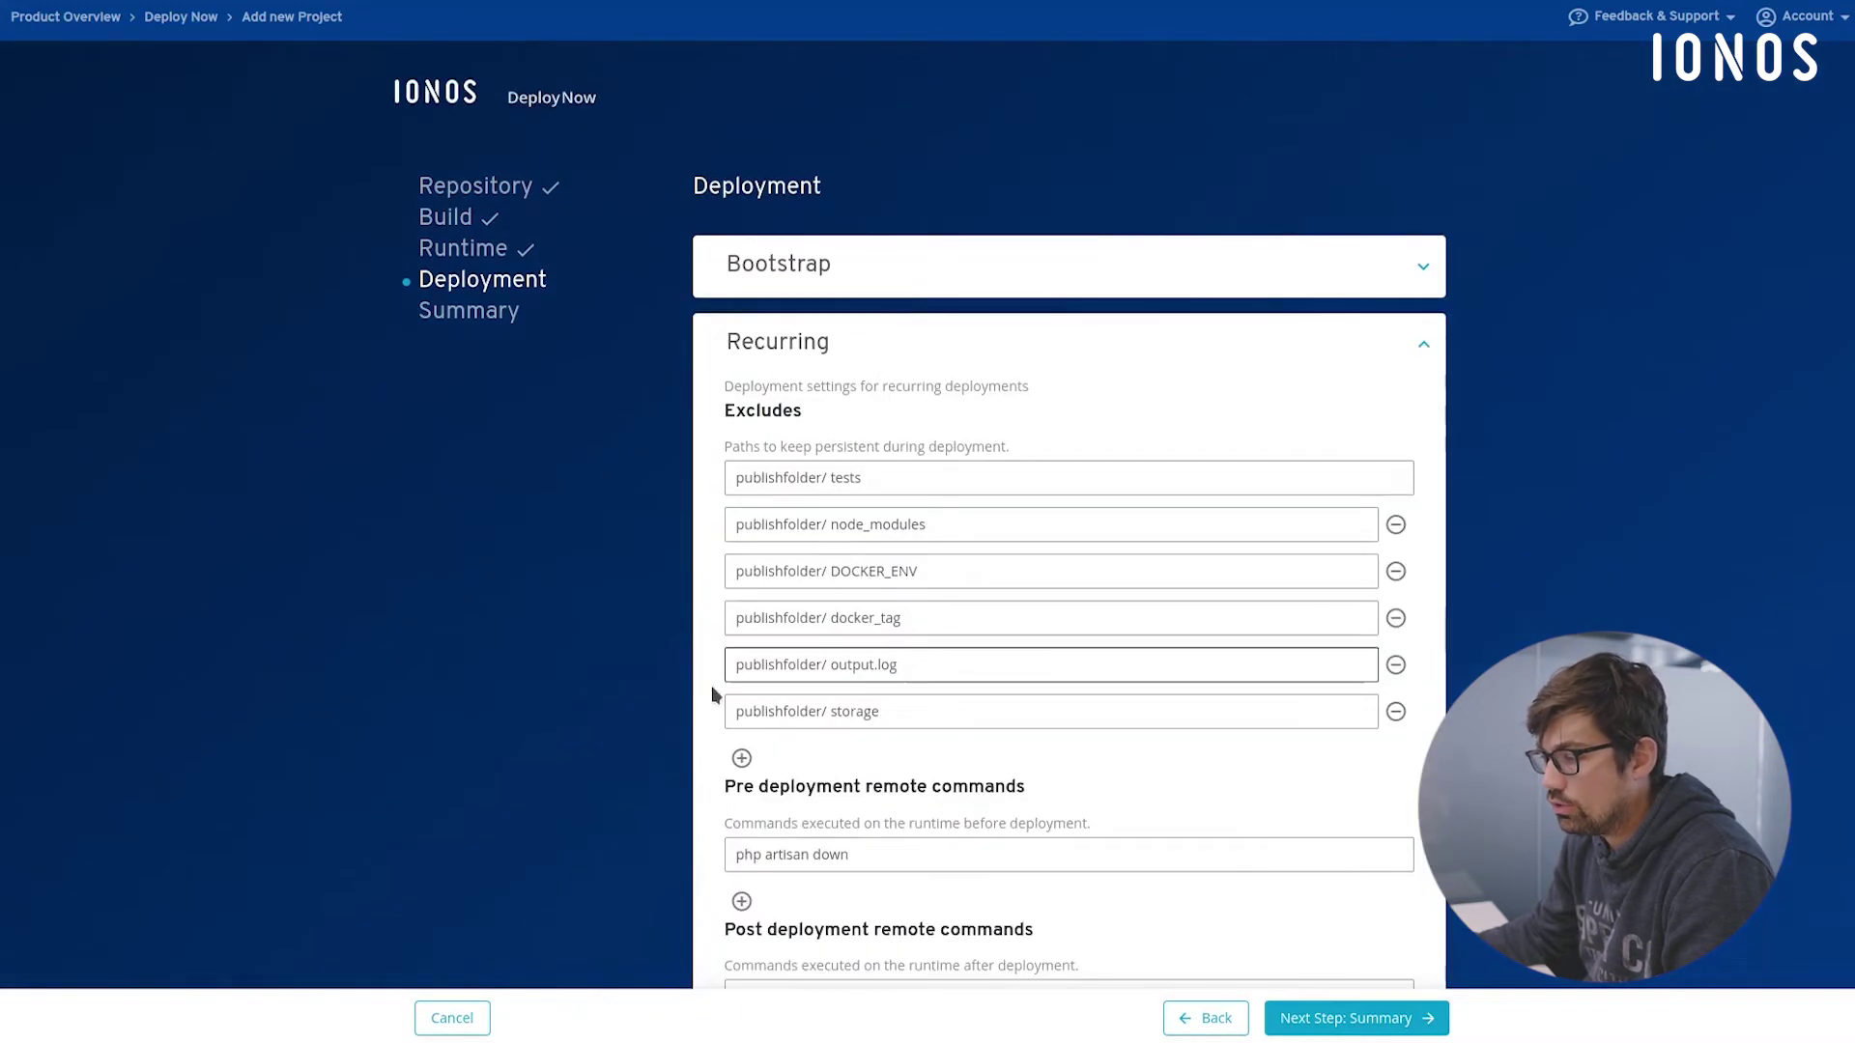
{"action": "scroll", "coordinate": [897, 708], "scroll_direction": "down", "scroll_amount": 2}
{"action": "scroll", "coordinate": [896, 709], "scroll_direction": "down", "scroll_amount": 2}
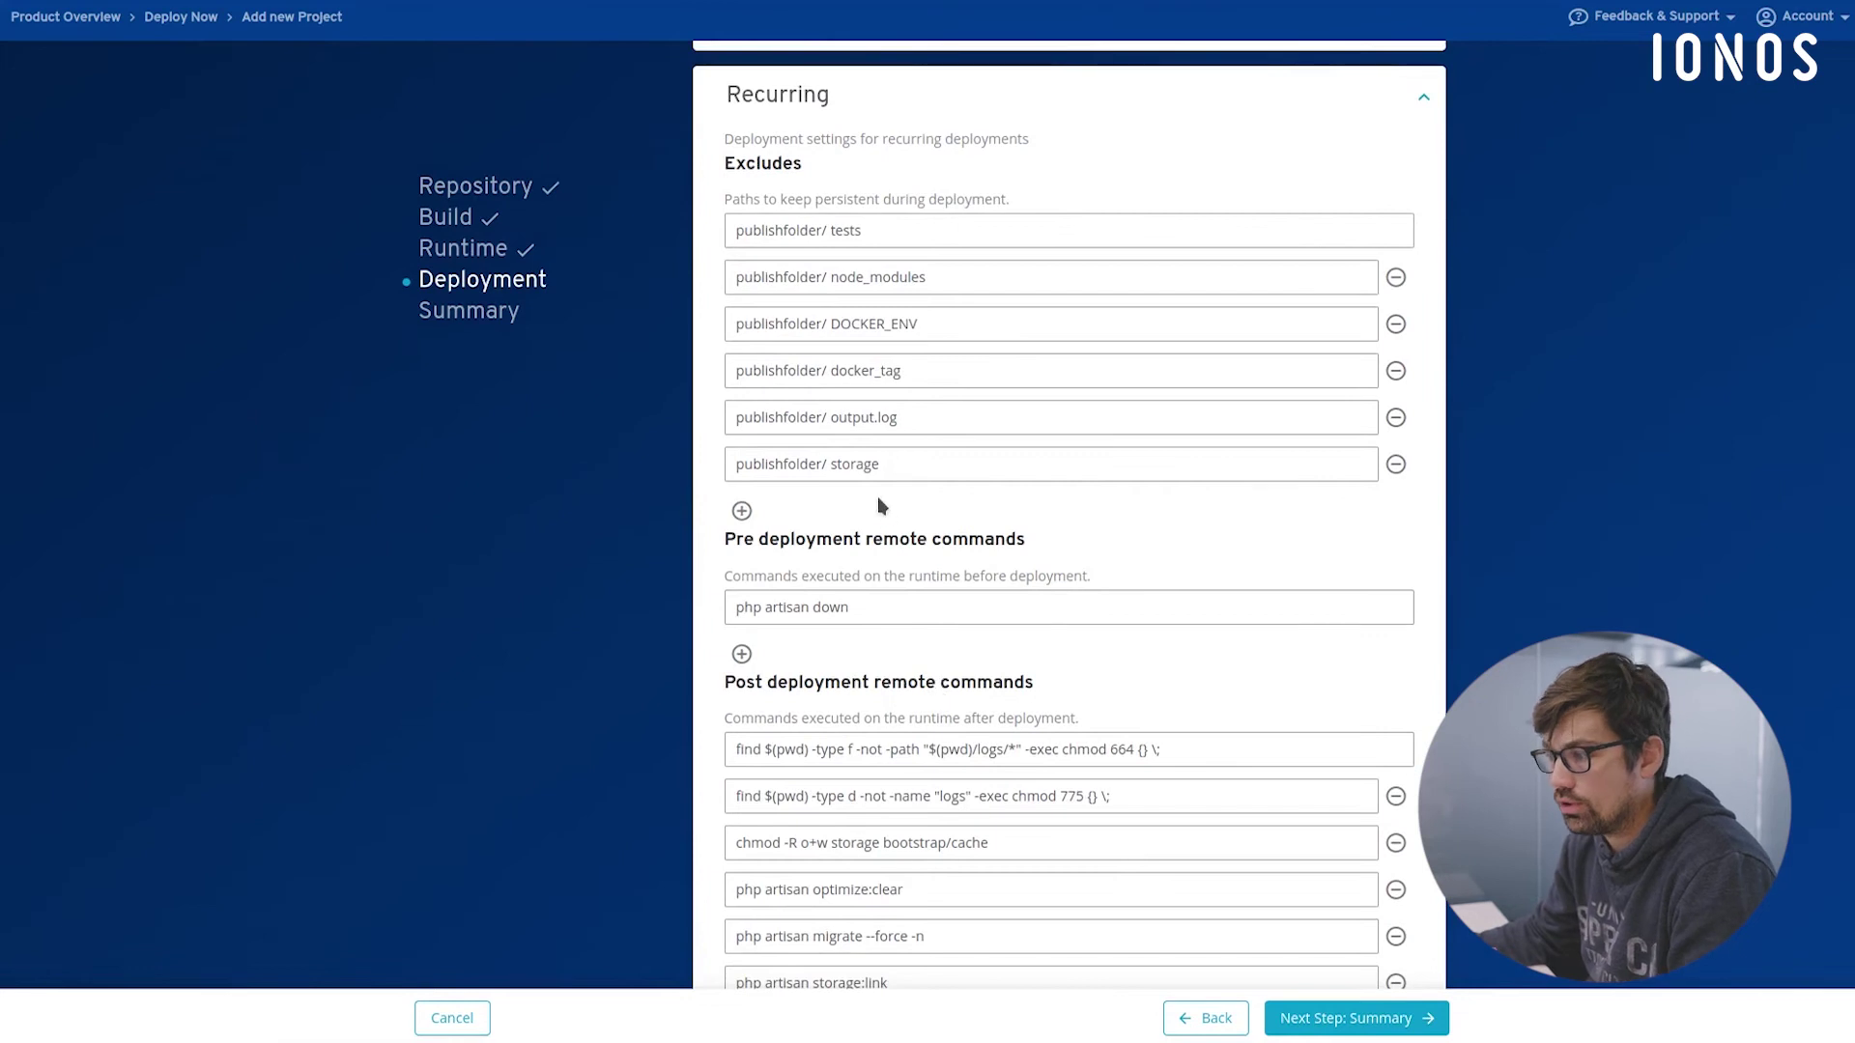
{"action": "scroll", "coordinate": [881, 516], "scroll_direction": "down", "scroll_amount": 3}
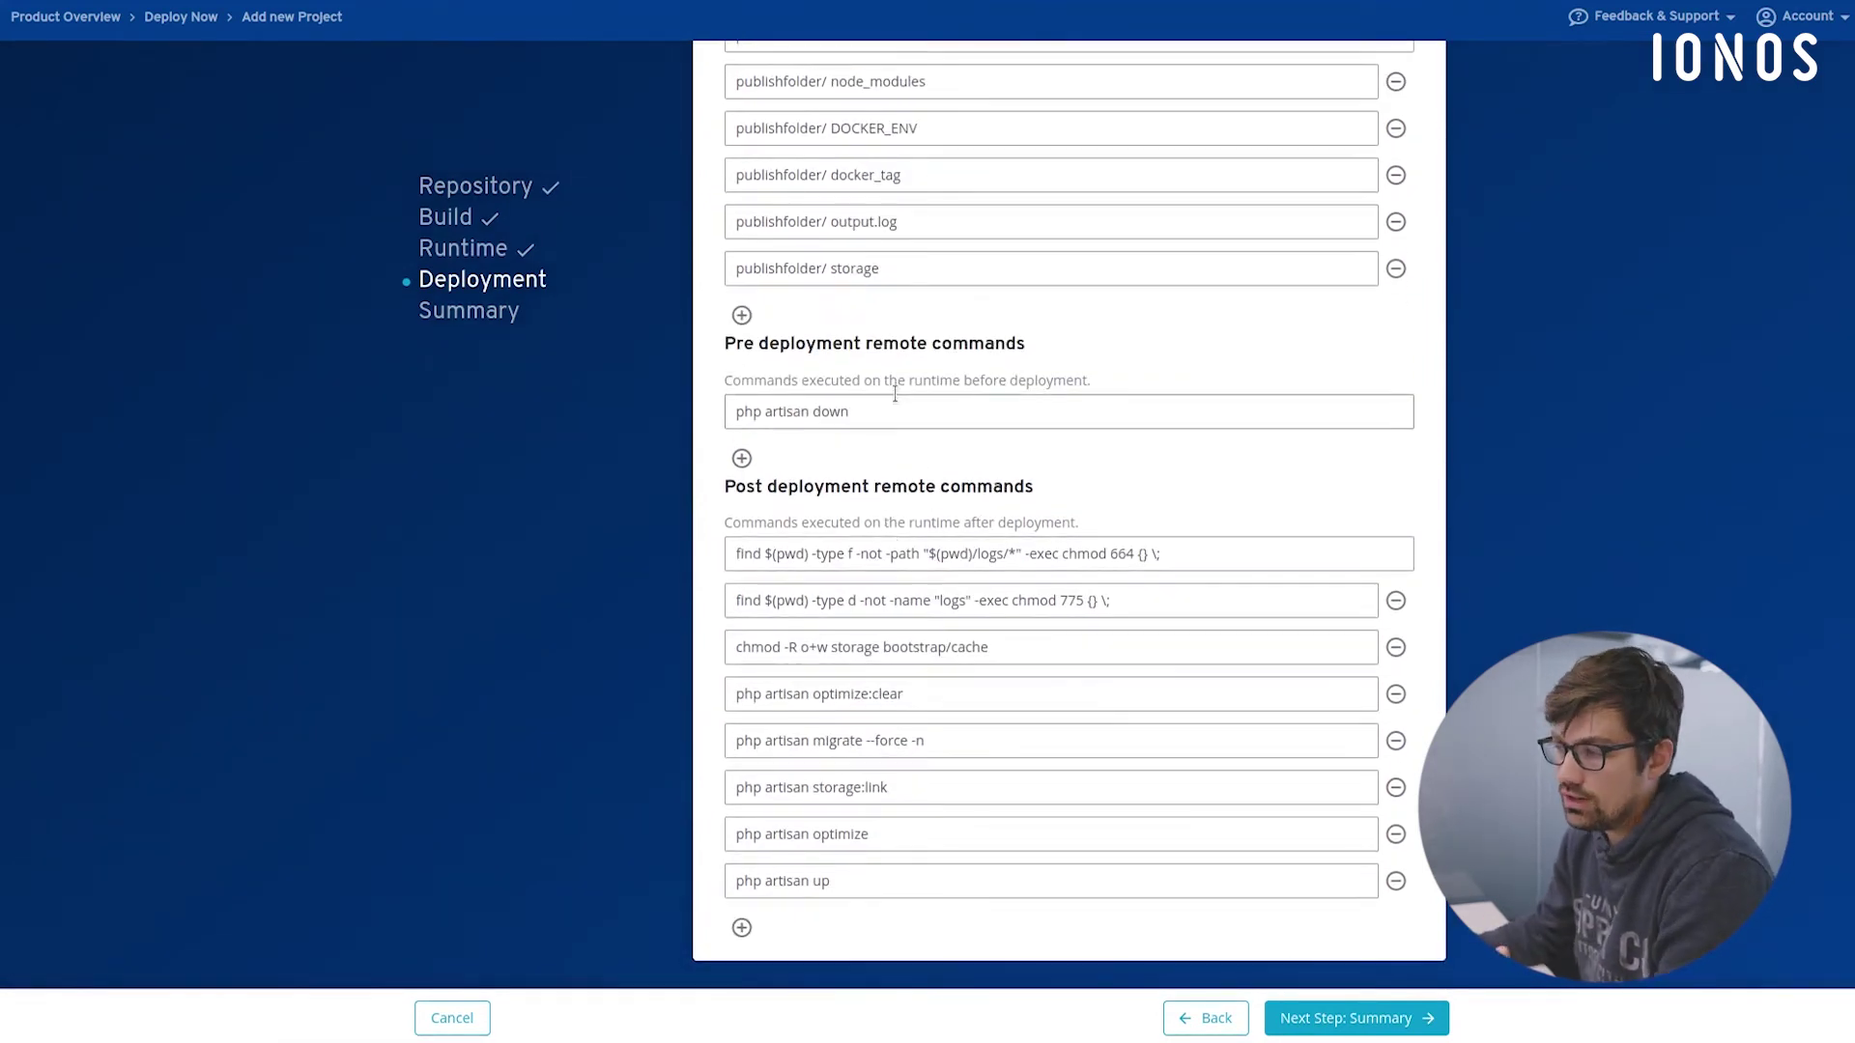
{"action": "scroll", "coordinate": [889, 413], "scroll_direction": "down", "scroll_amount": 1}
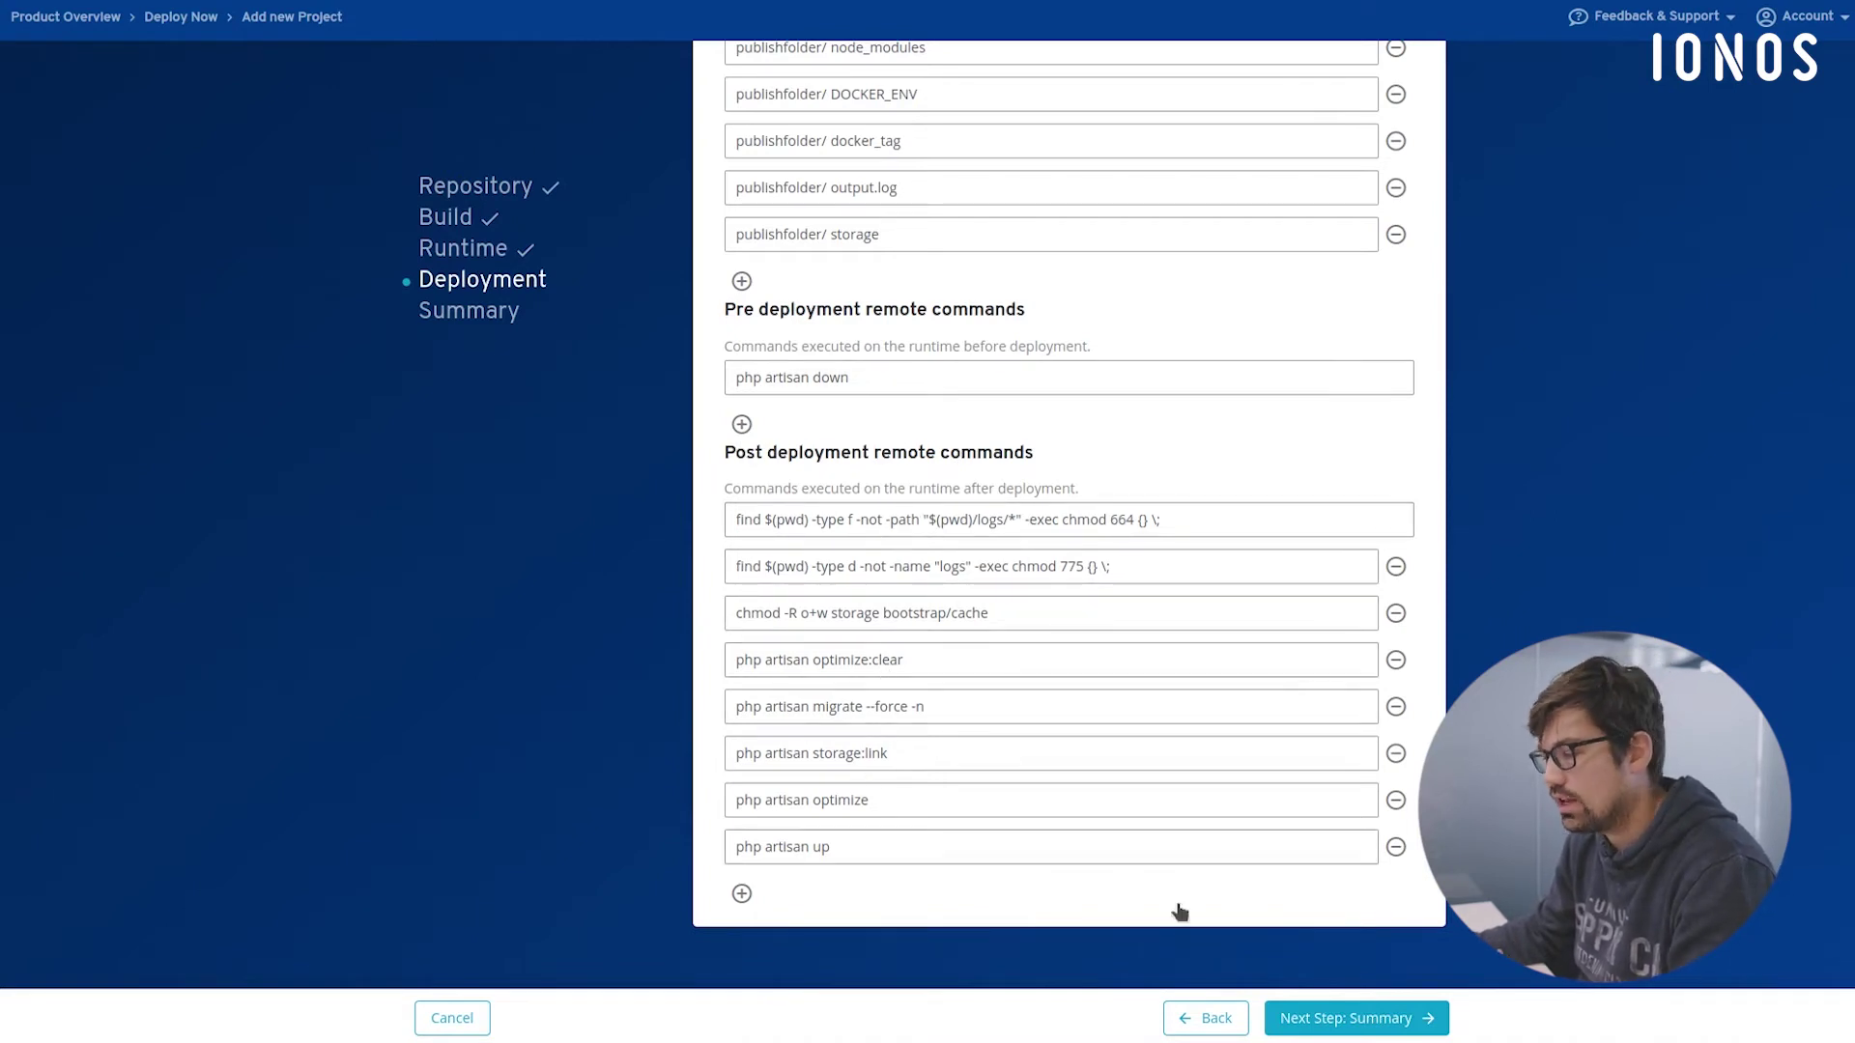
Proceed to the project Summary and review the confetti repository details and the NodeJS build settings
{"action": "left_click", "coordinate": [1339, 1022]}
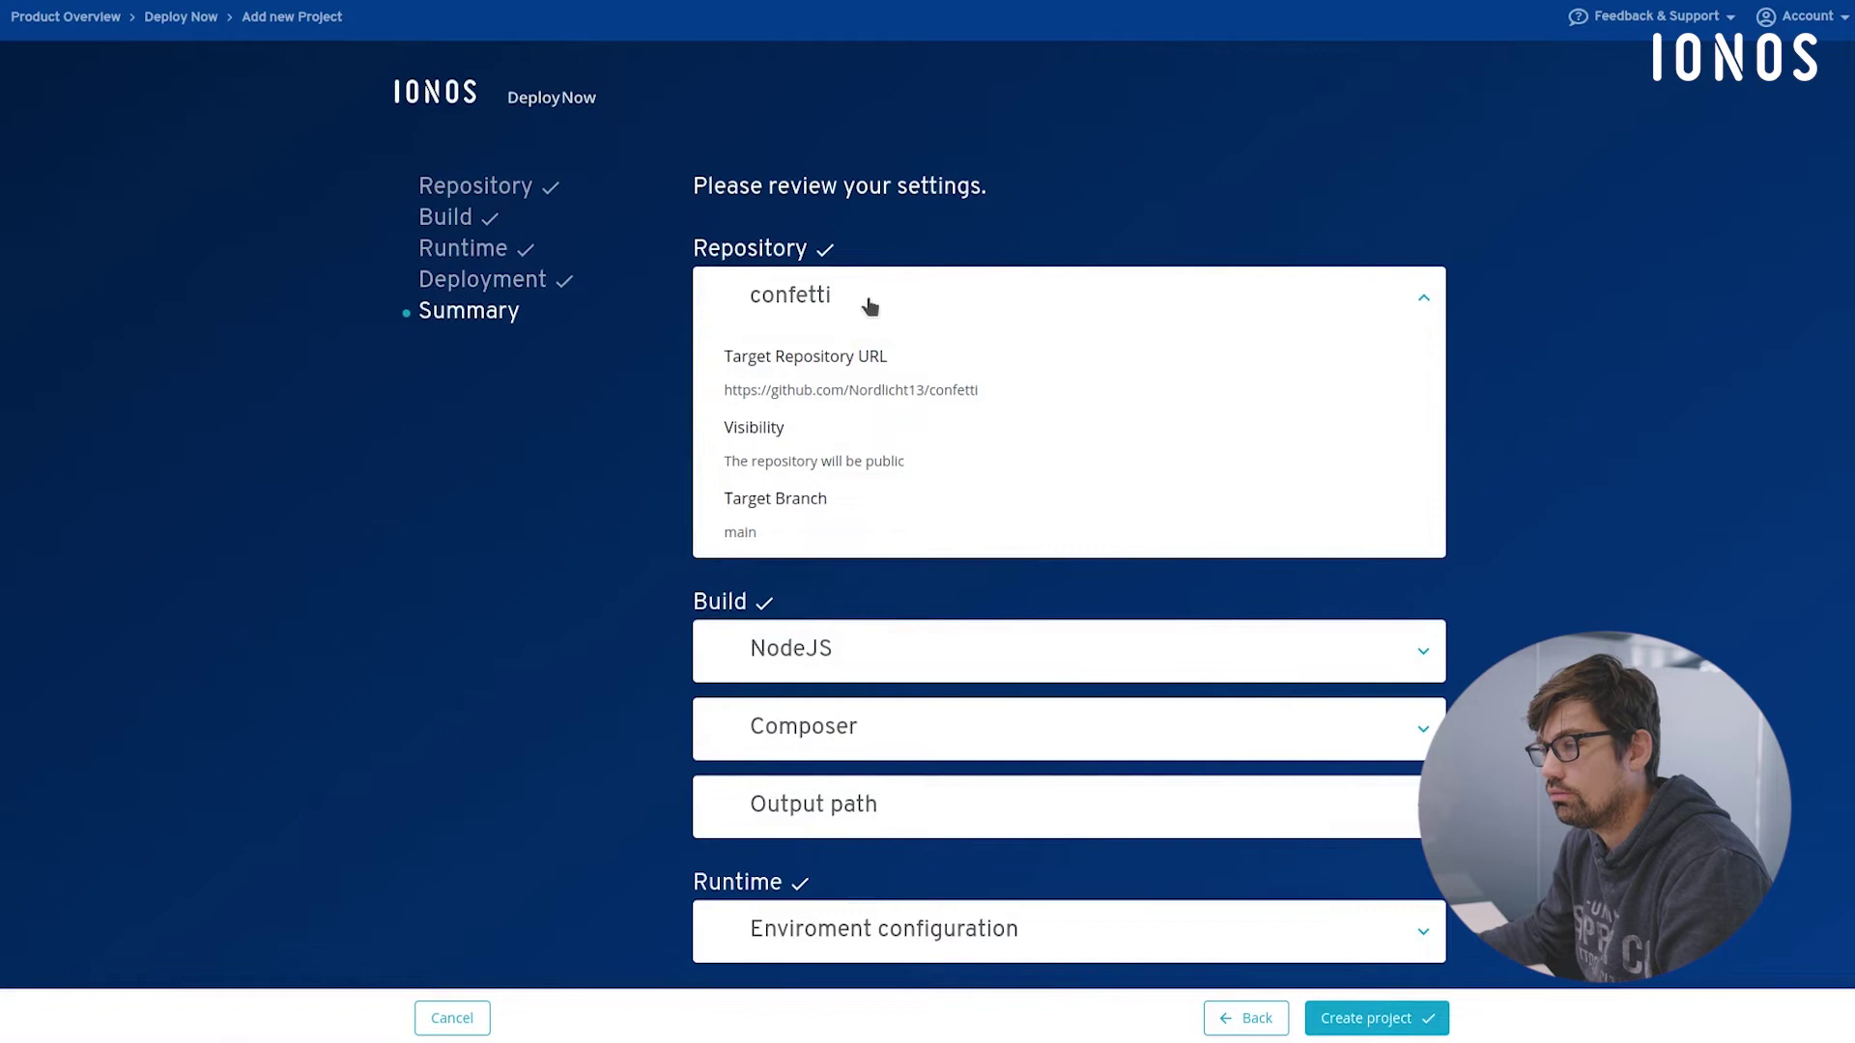
{"action": "scroll", "coordinate": [869, 306], "scroll_direction": "down", "scroll_amount": 1}
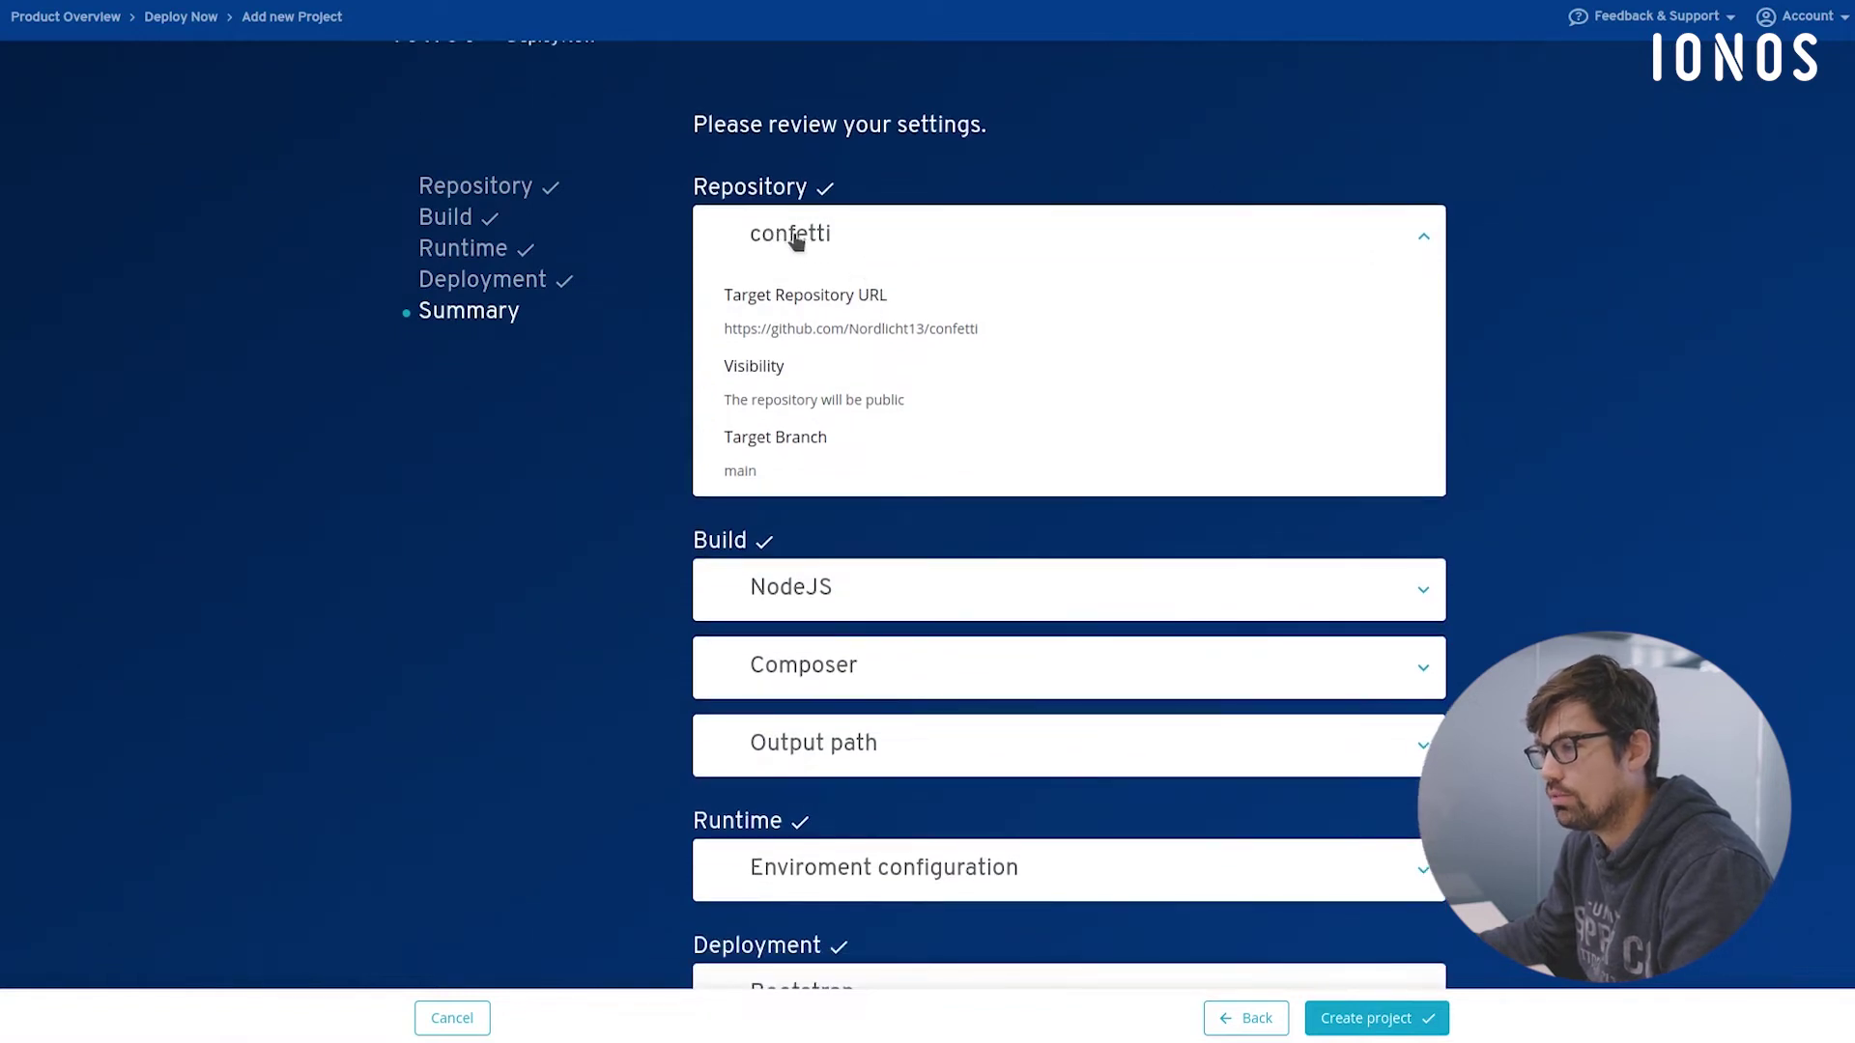
{"action": "scroll", "coordinate": [949, 458], "scroll_direction": "down", "scroll_amount": 3}
{"action": "left_click", "coordinate": [886, 380]}
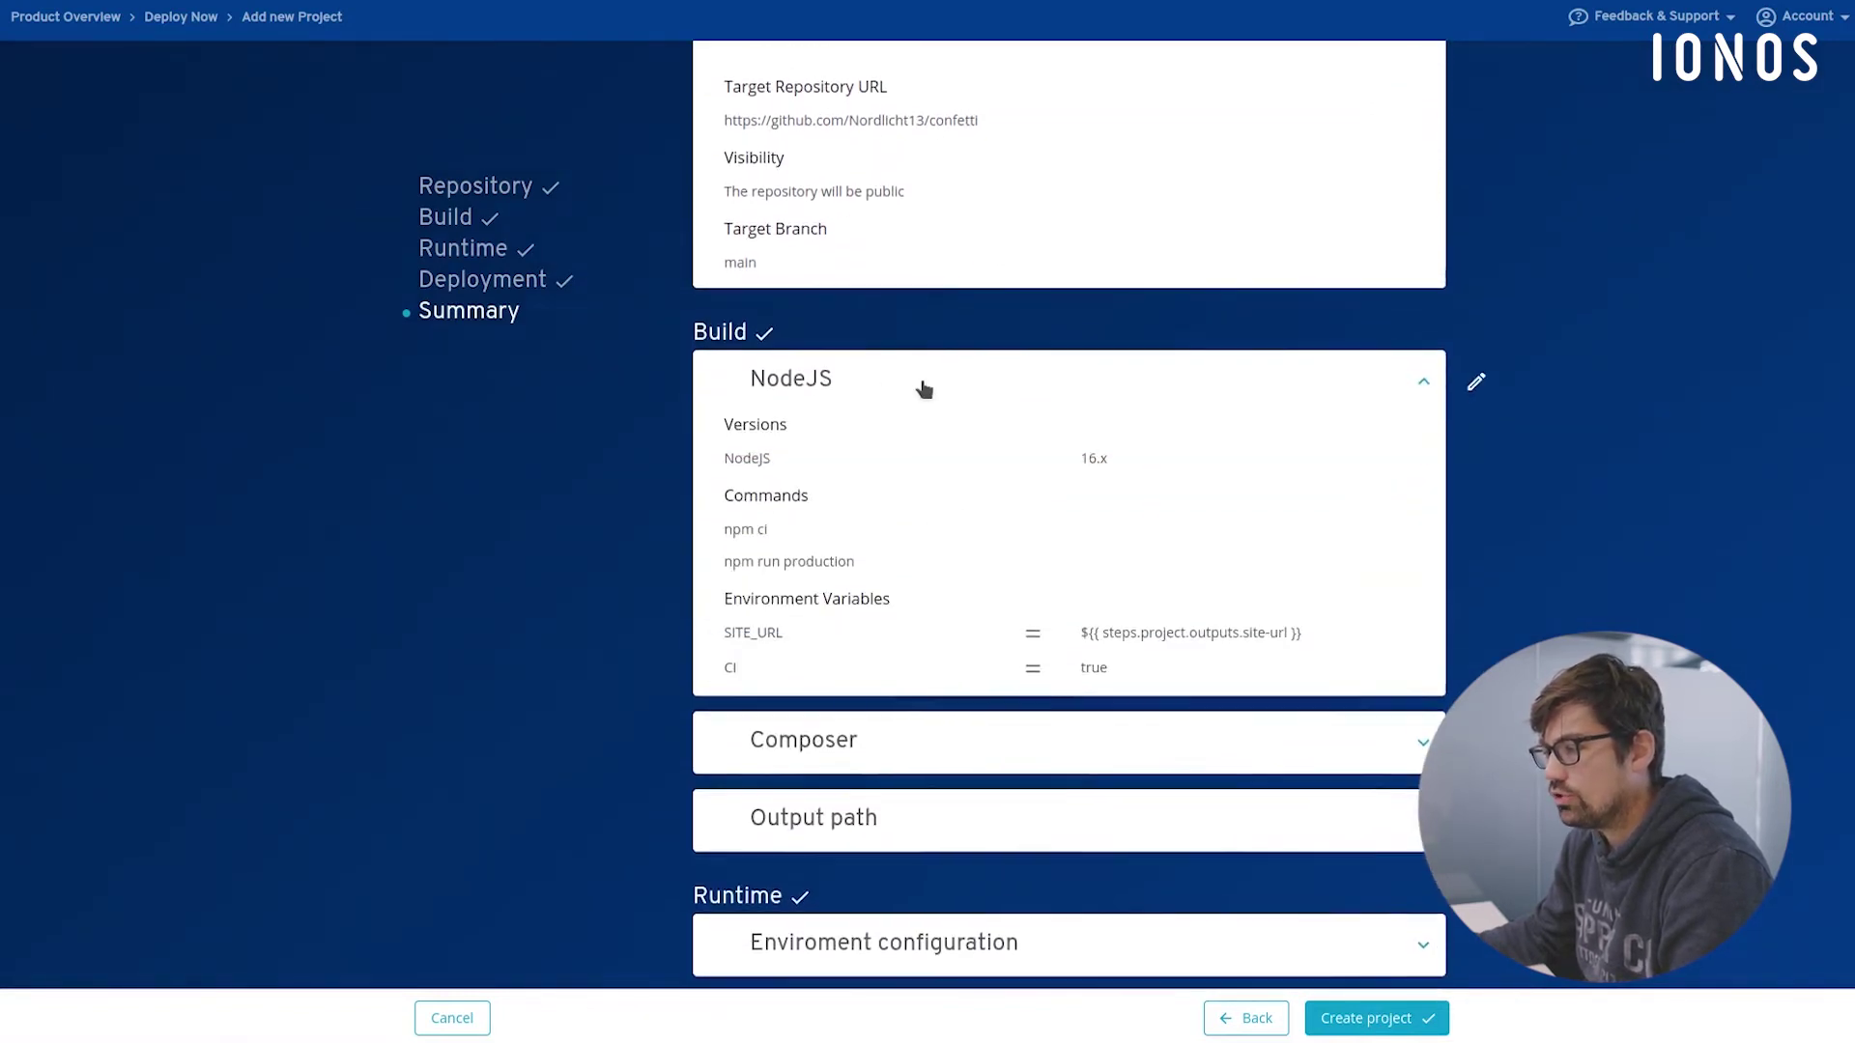
{"action": "scroll", "coordinate": [923, 388], "scroll_direction": "down", "scroll_amount": 3}
{"action": "left_click", "coordinate": [845, 193]}
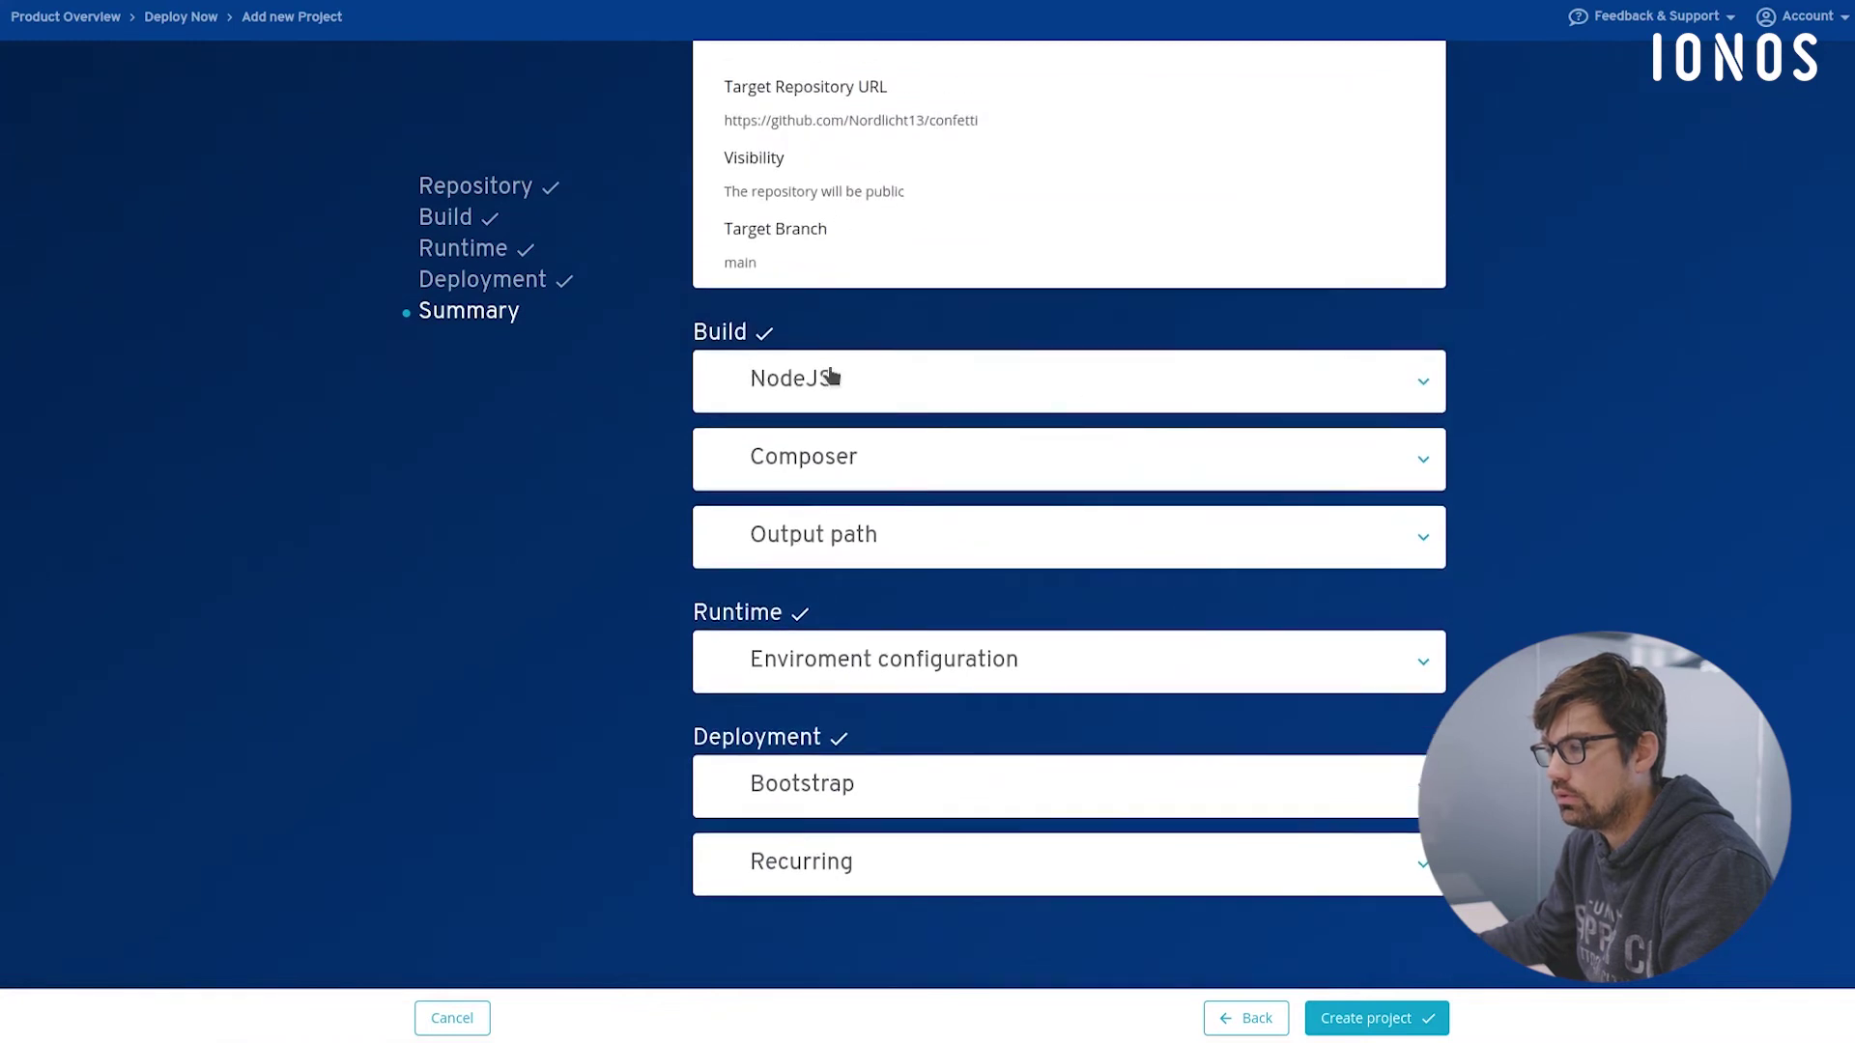
{"action": "left_click", "coordinate": [831, 377]}
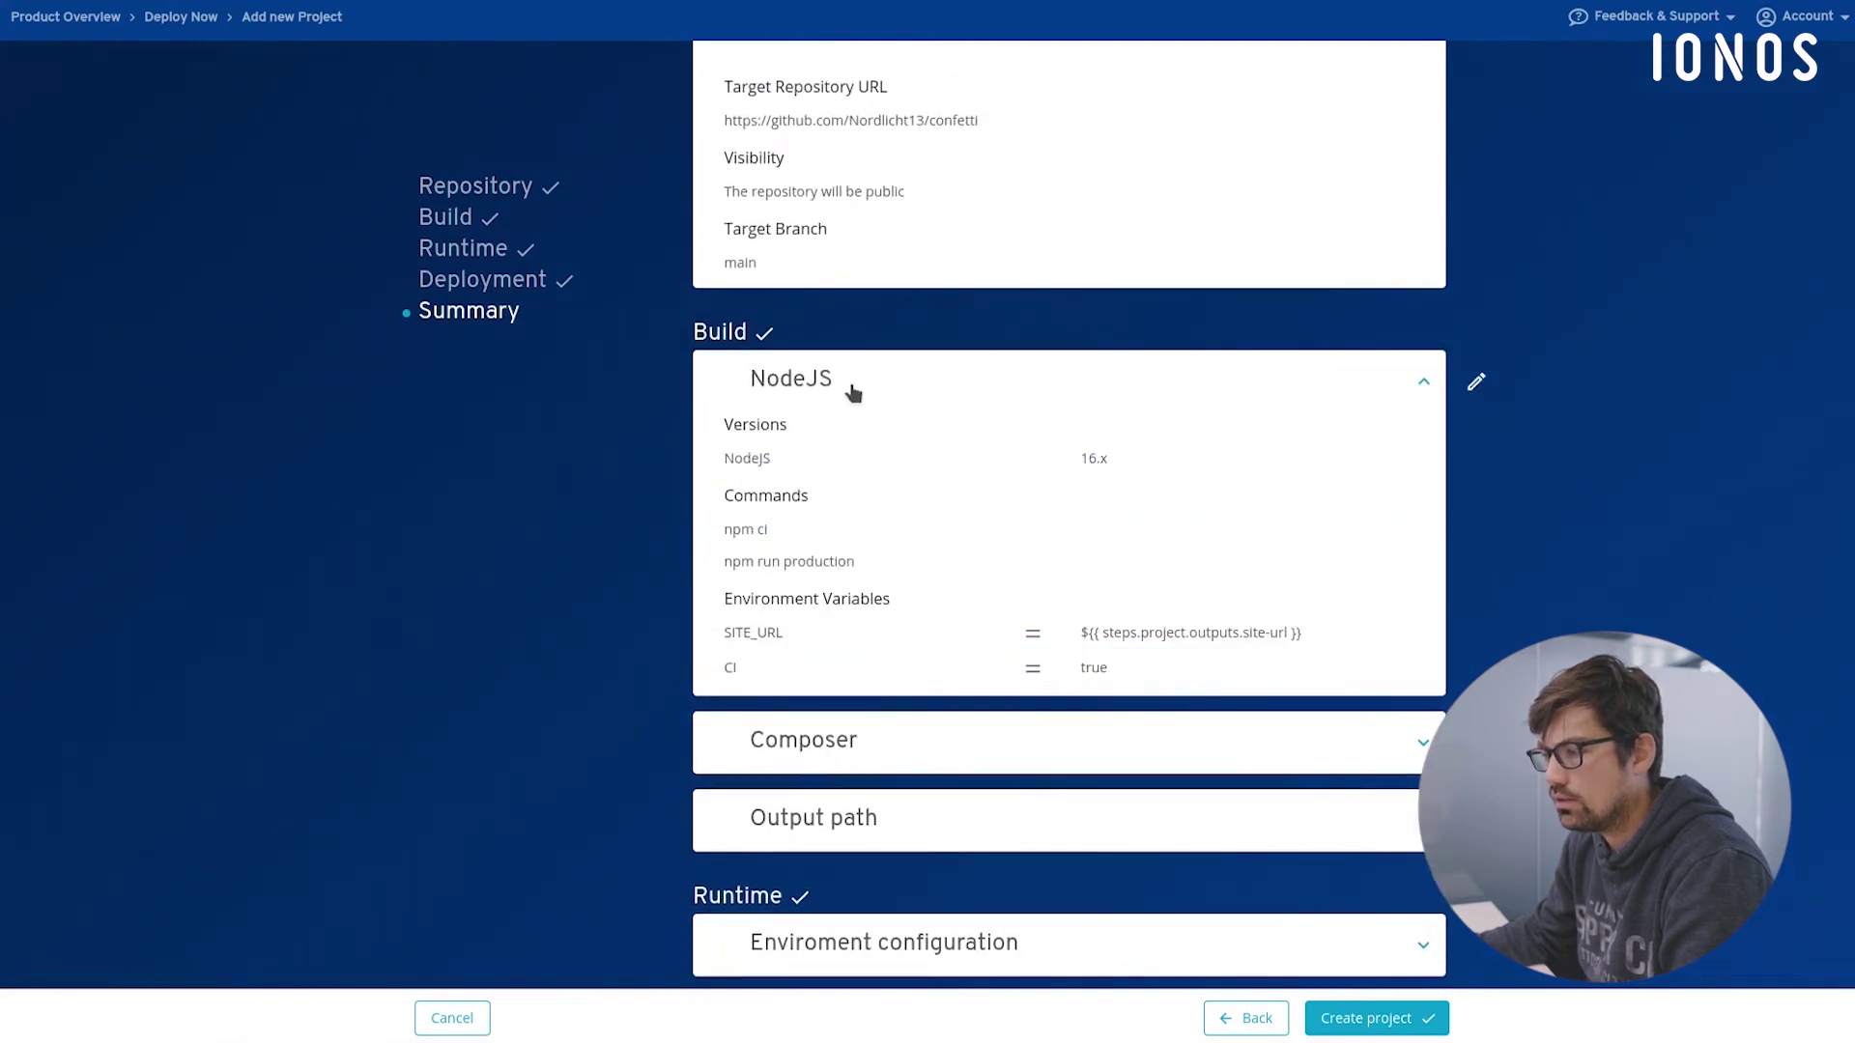
{"action": "left_click", "coordinate": [853, 391]}
Review the Composer versions and command and the Output path in the summary's Build section
{"action": "left_click", "coordinate": [935, 442]}
{"action": "scroll", "coordinate": [960, 496], "scroll_direction": "down", "scroll_amount": 2}
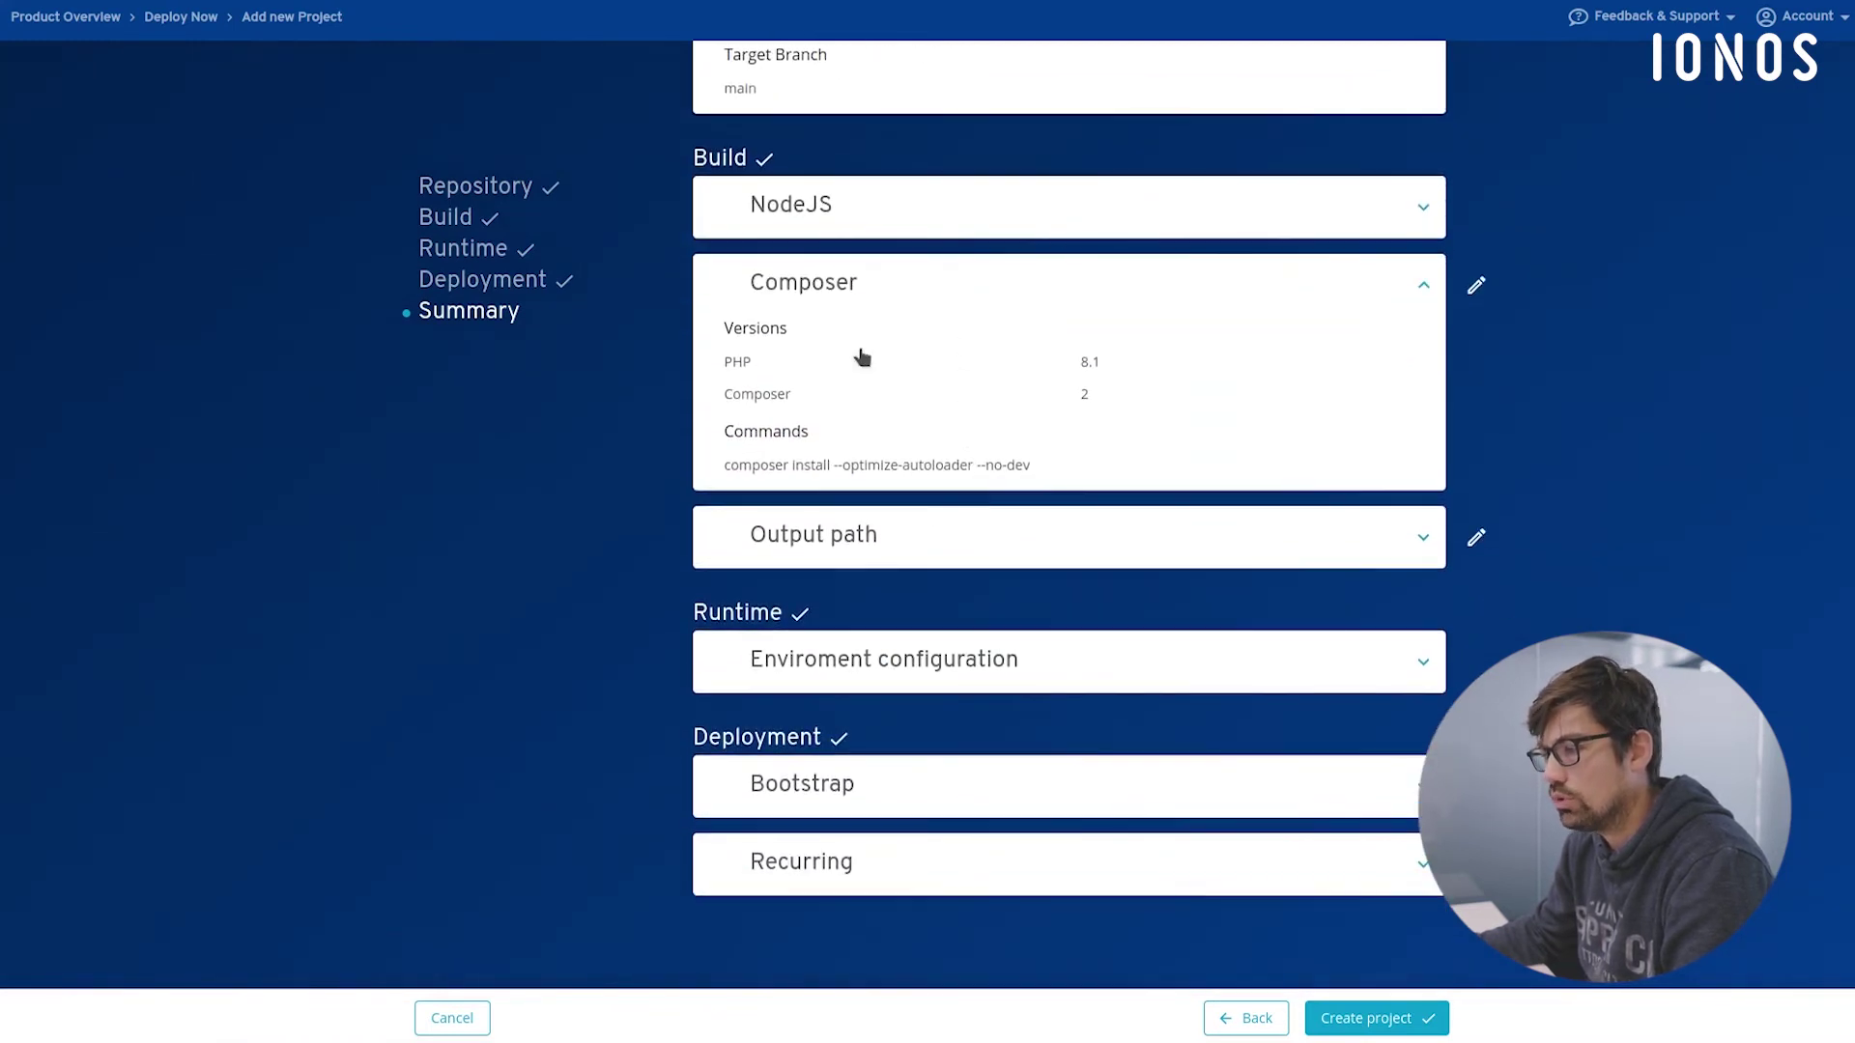
{"action": "left_click", "coordinate": [1001, 273]}
{"action": "left_click", "coordinate": [995, 541]}
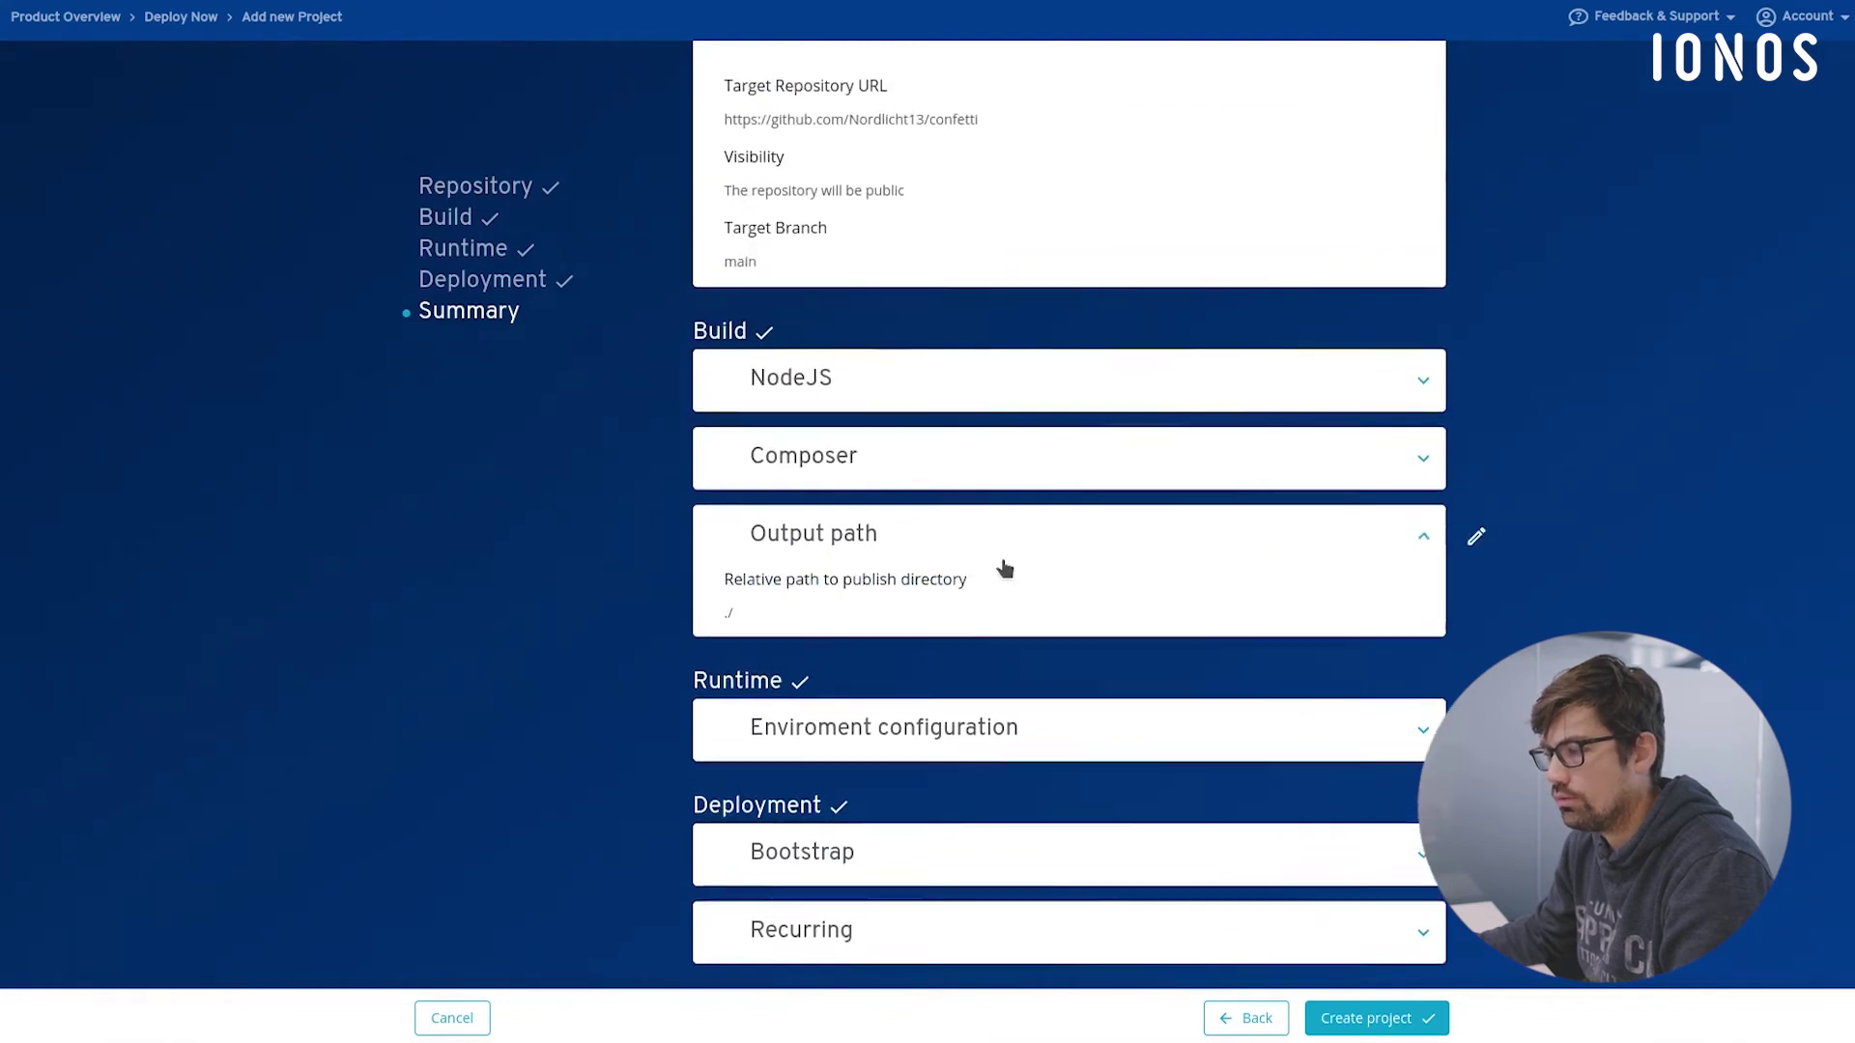
{"action": "scroll", "coordinate": [966, 531], "scroll_direction": "down", "scroll_amount": 1}
{"action": "left_click", "coordinate": [899, 467]}
Review the summary's runtime environment configuration, including the PHP version, database, mail account, GitHub secrets, and .env and .htaccess contents
{"action": "left_click", "coordinate": [981, 654]}
{"action": "scroll", "coordinate": [1081, 710], "scroll_direction": "down", "scroll_amount": 2}
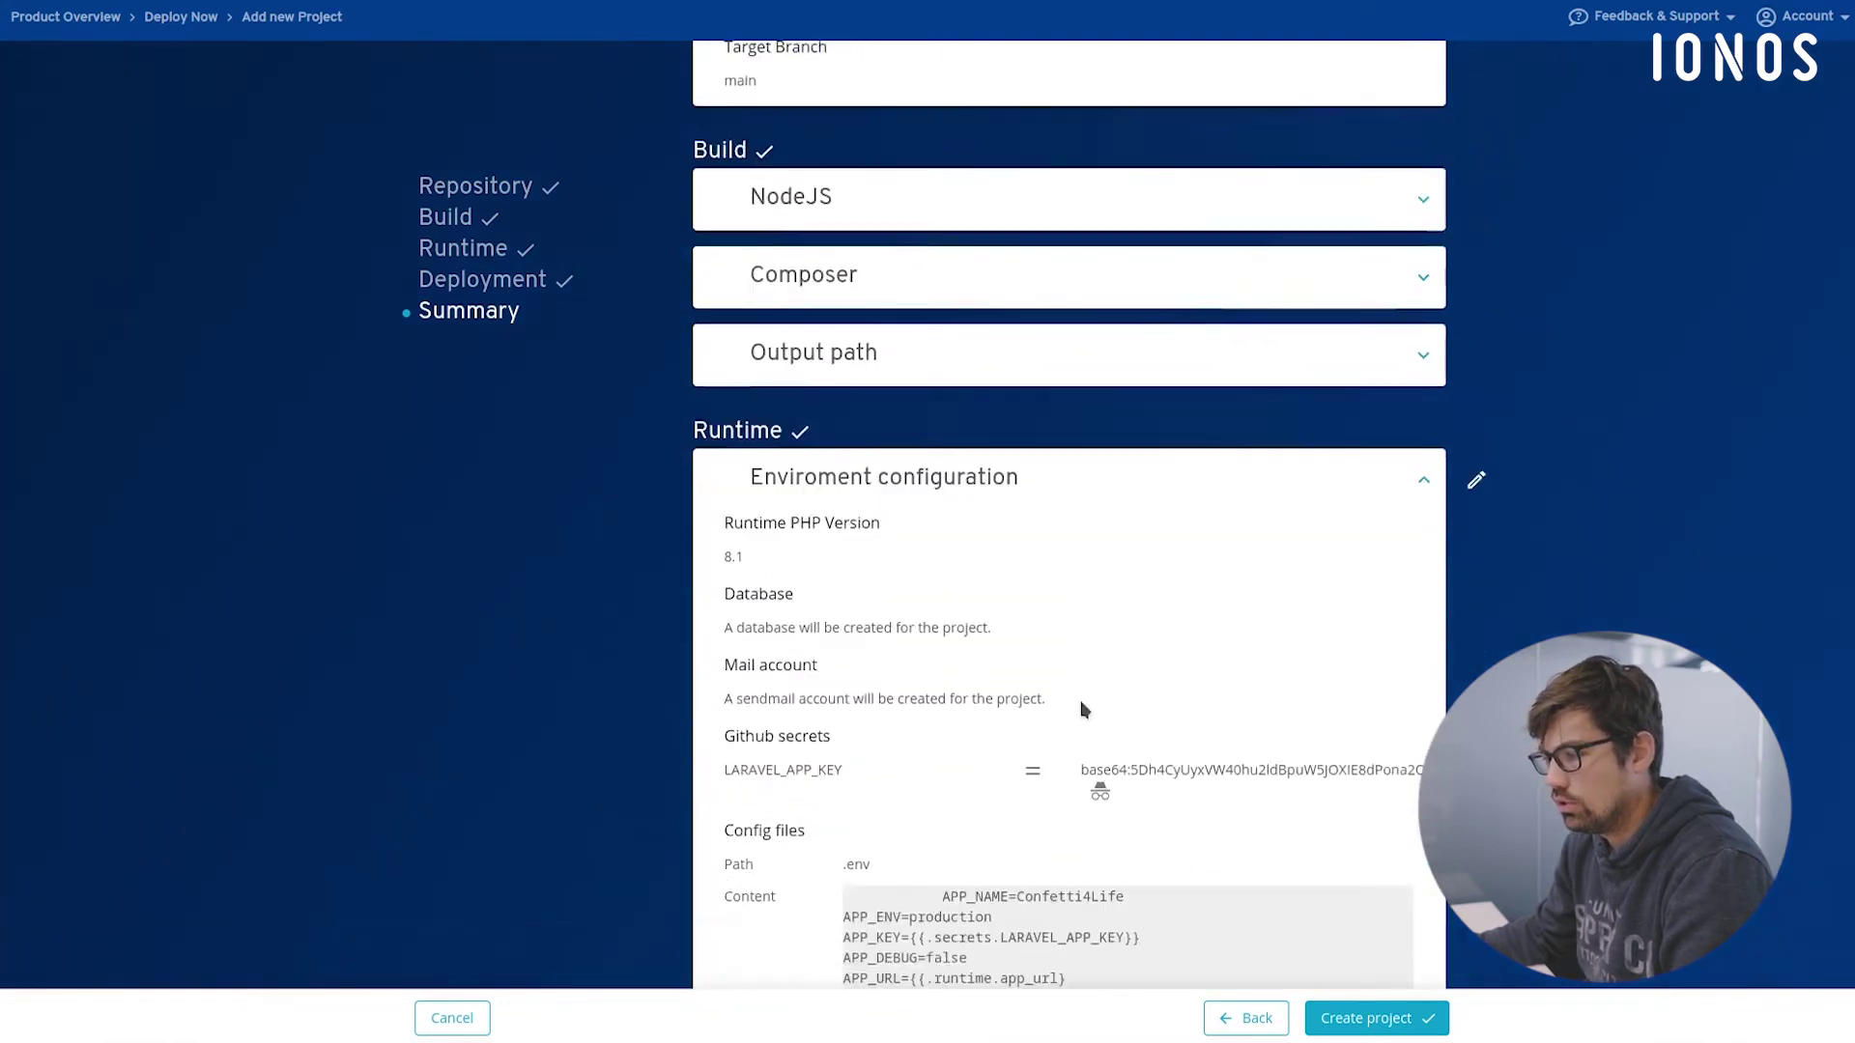
{"action": "scroll", "coordinate": [1082, 710], "scroll_direction": "down", "scroll_amount": 4}
{"action": "scroll", "coordinate": [1151, 770], "scroll_direction": "down", "scroll_amount": 1}
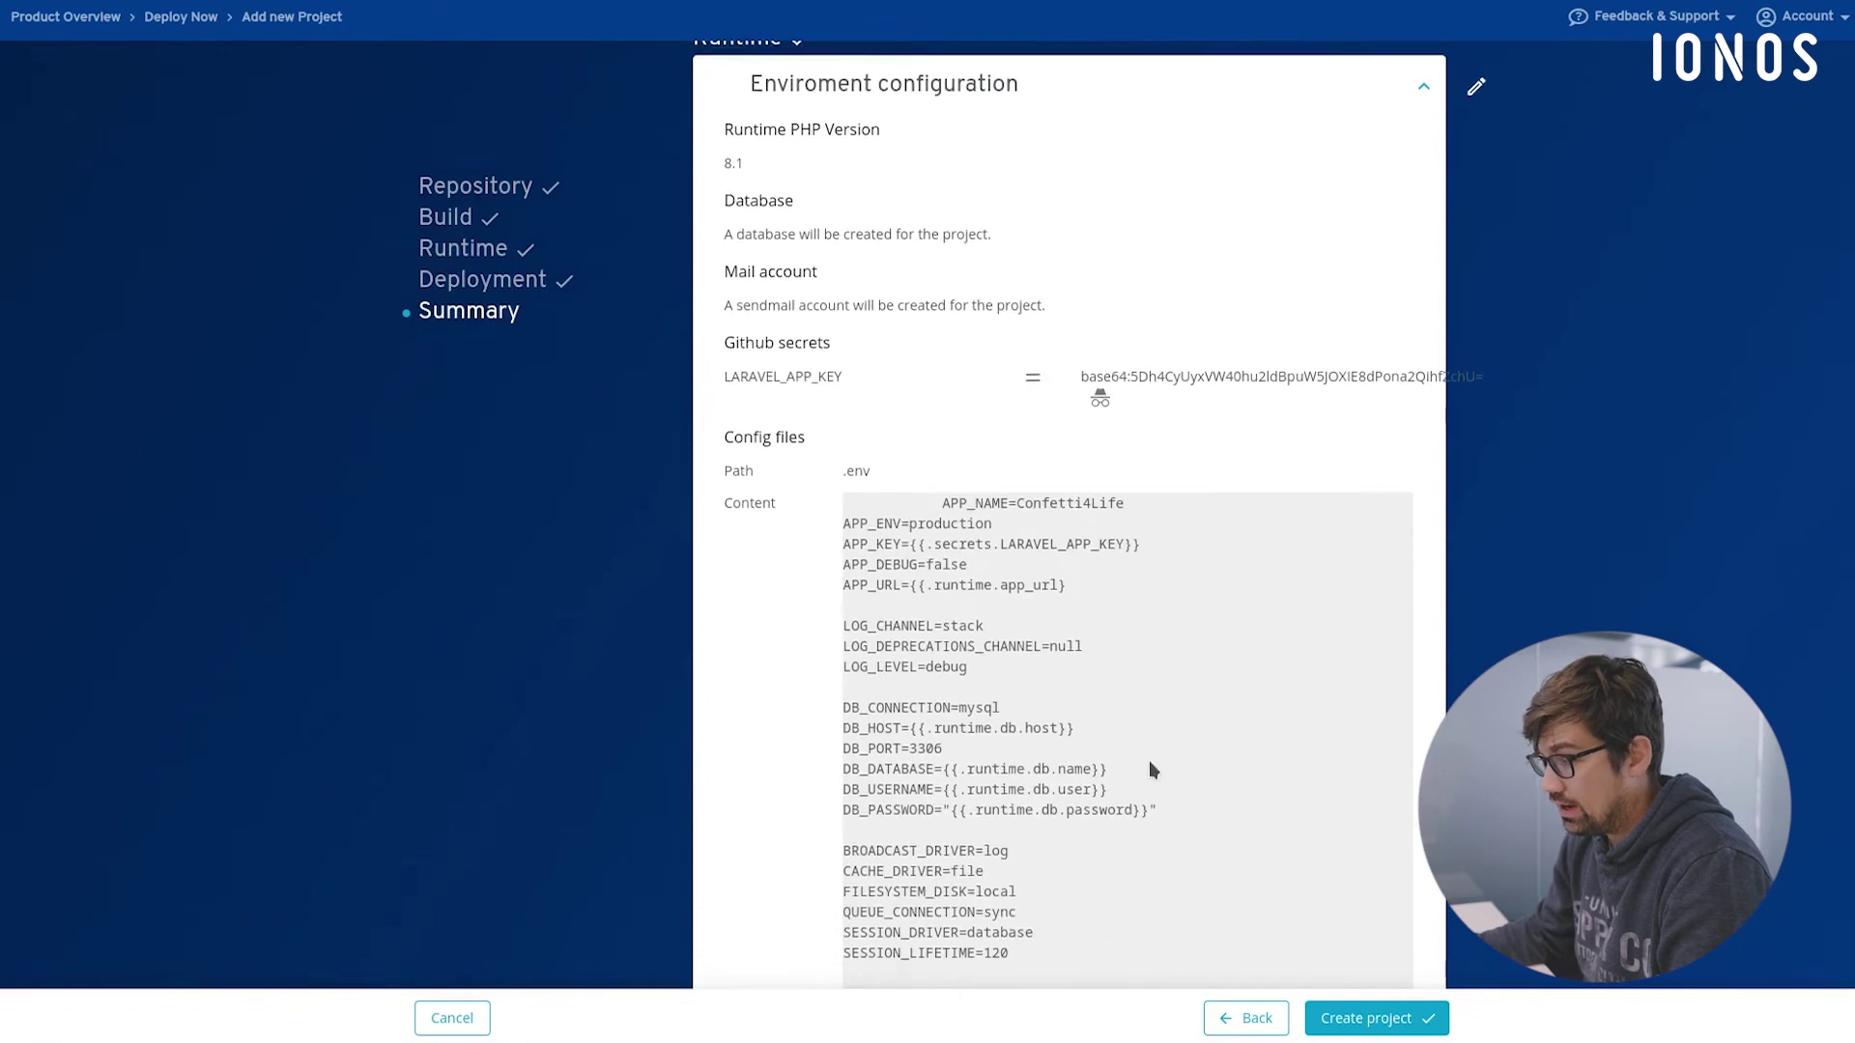
{"action": "scroll", "coordinate": [1249, 560], "scroll_direction": "up", "scroll_amount": 2}
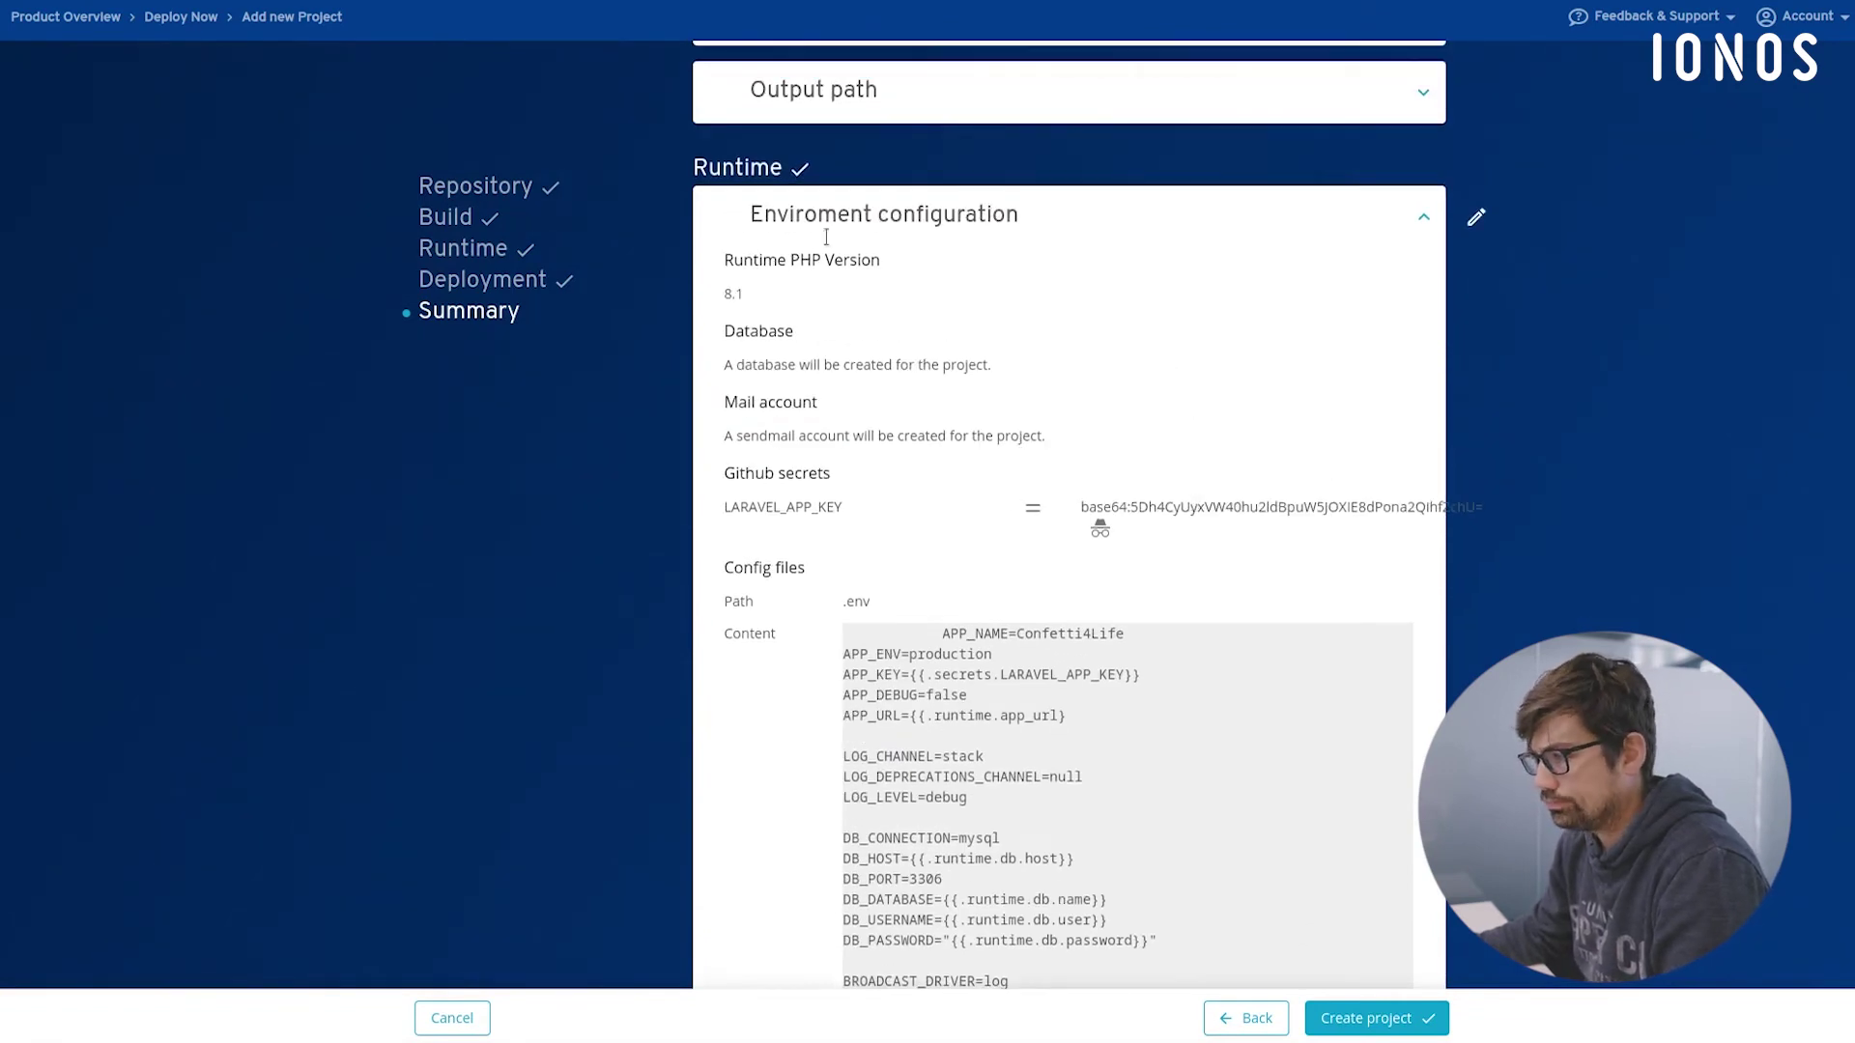
{"action": "scroll", "coordinate": [829, 386], "scroll_direction": "down", "scroll_amount": 13}
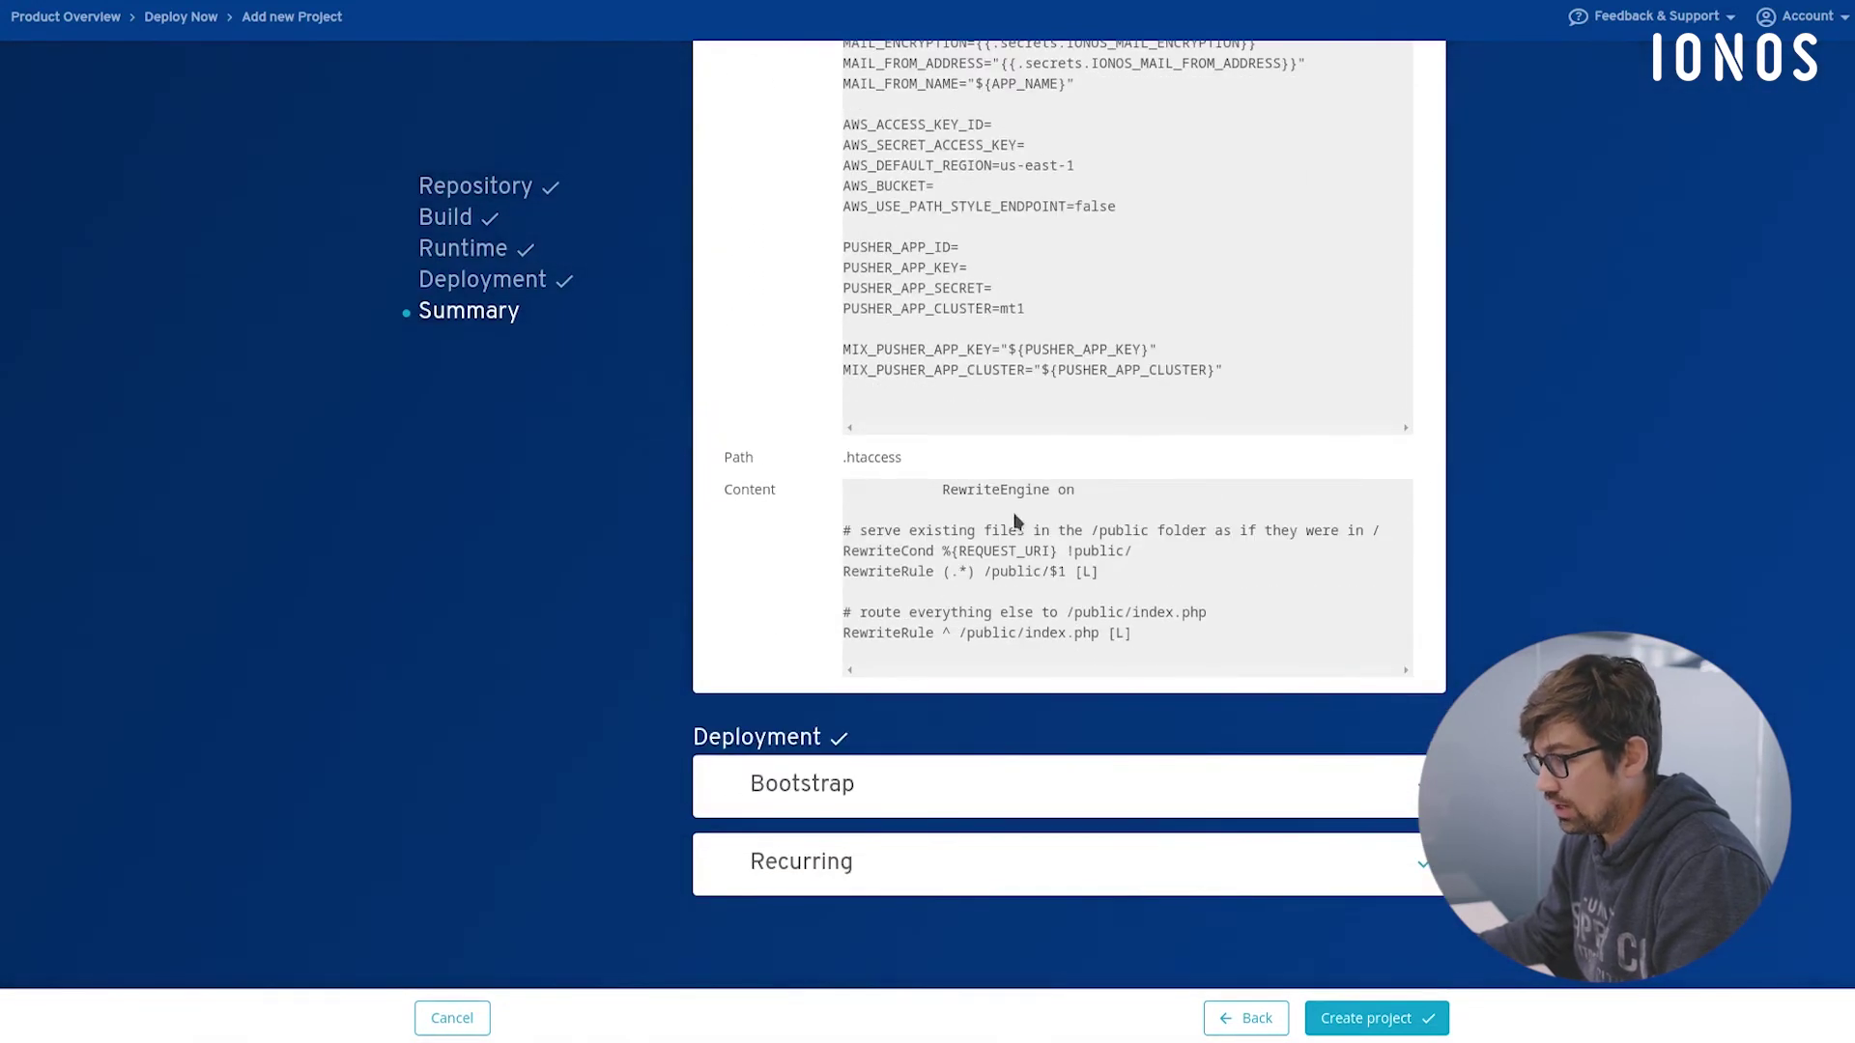
Check the Bootstrap deployment settings in the summary and create the project
{"action": "left_click", "coordinate": [930, 780]}
{"action": "scroll", "coordinate": [931, 781], "scroll_direction": "down", "scroll_amount": 6}
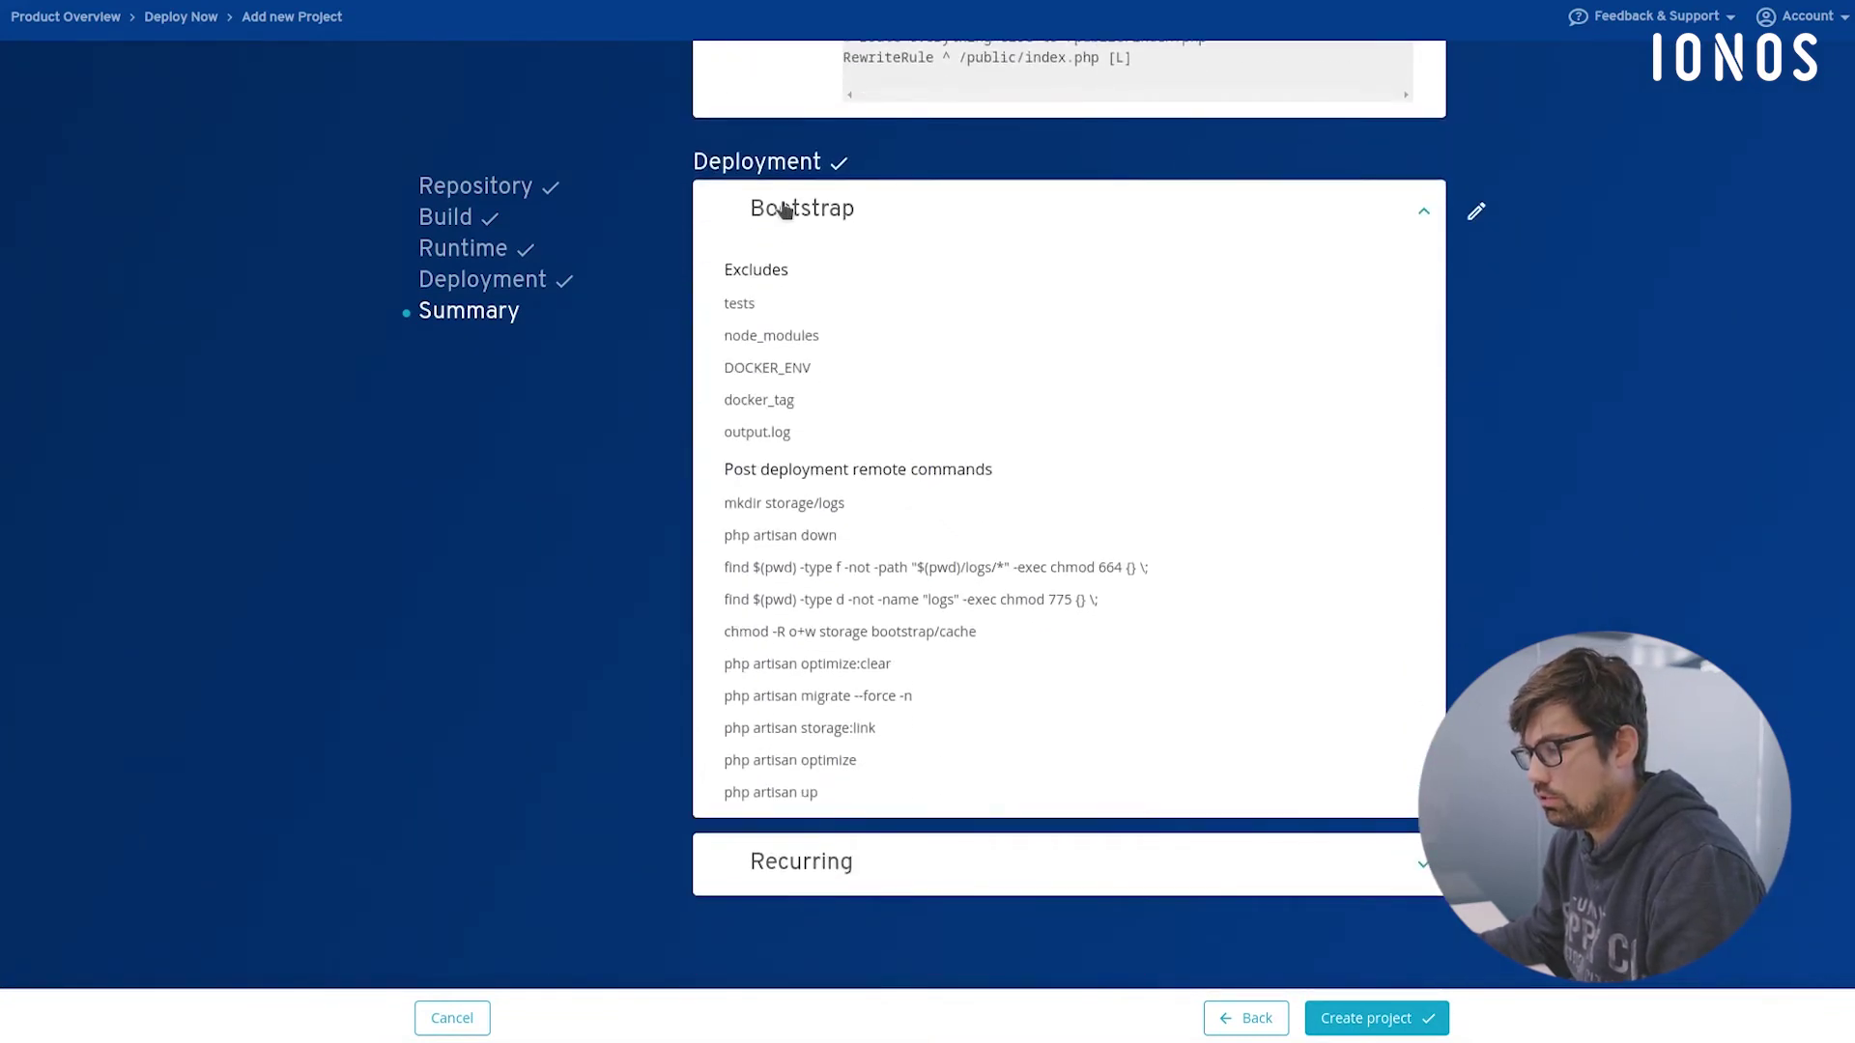
{"action": "left_click", "coordinate": [784, 211]}
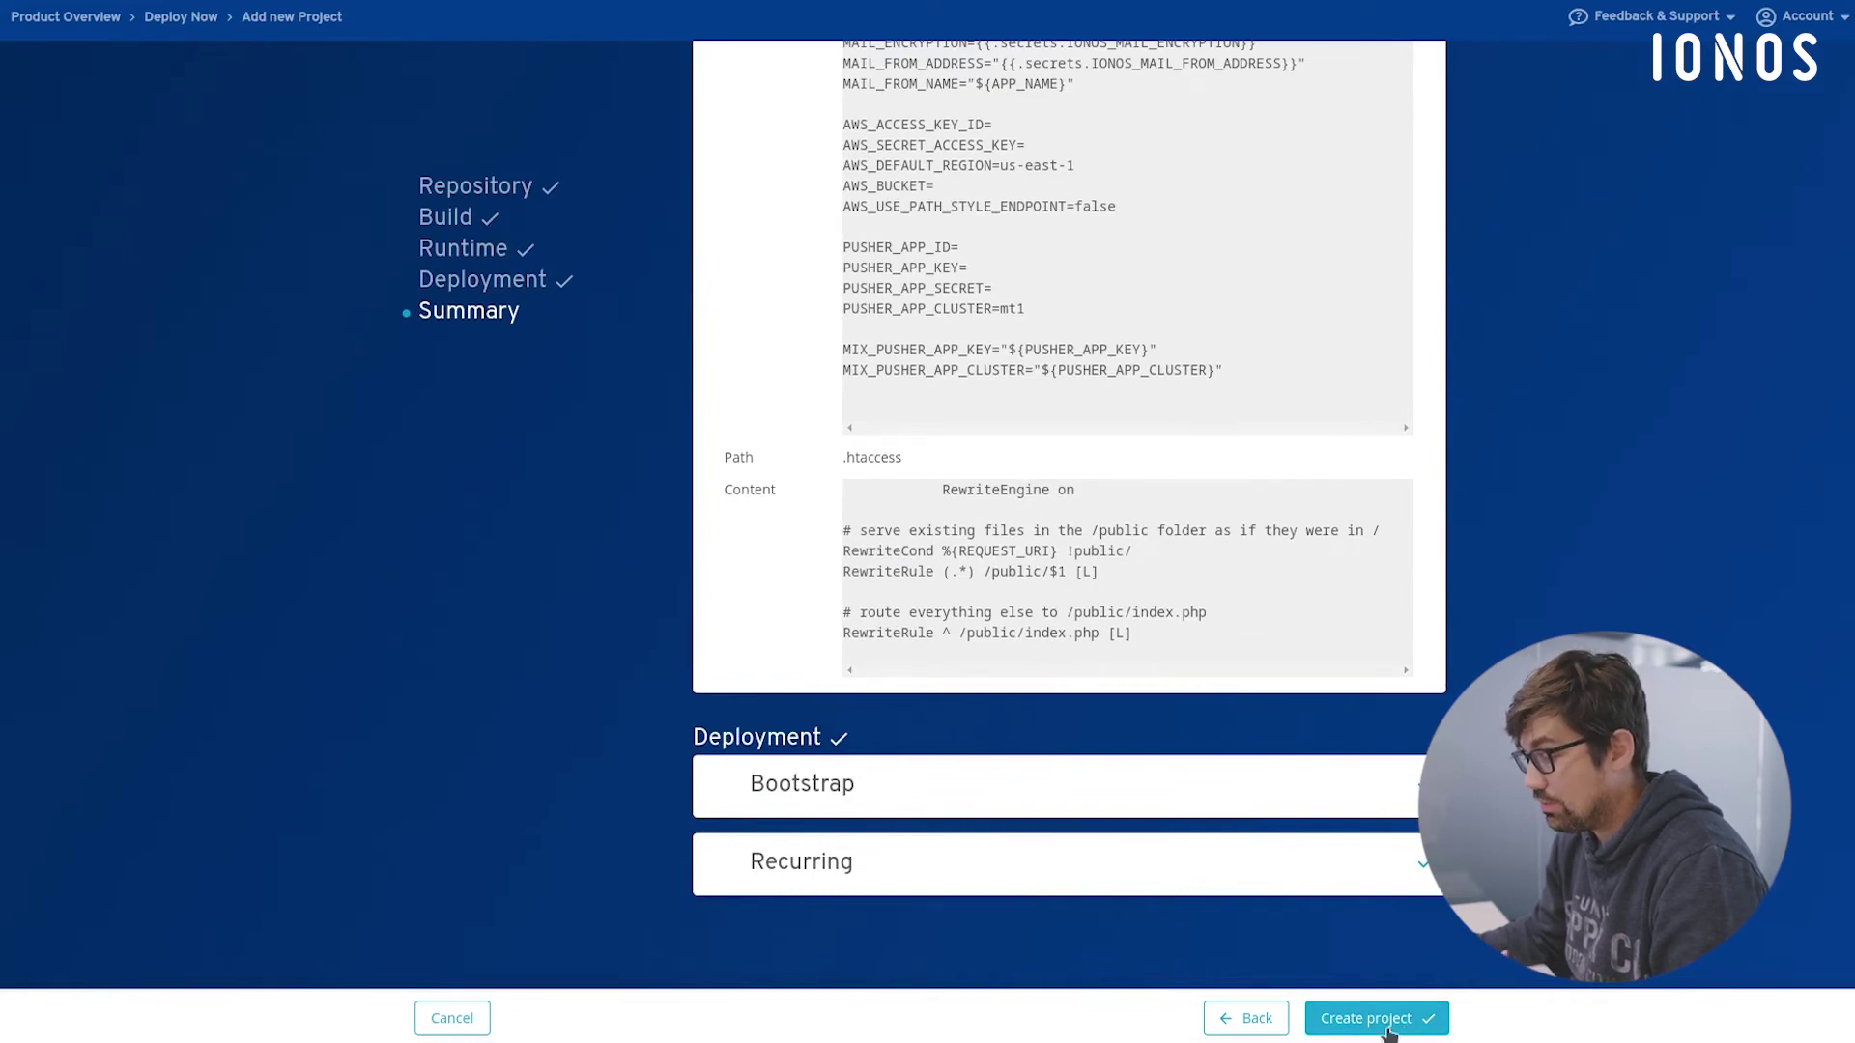
{"action": "left_click", "coordinate": [1387, 1026]}
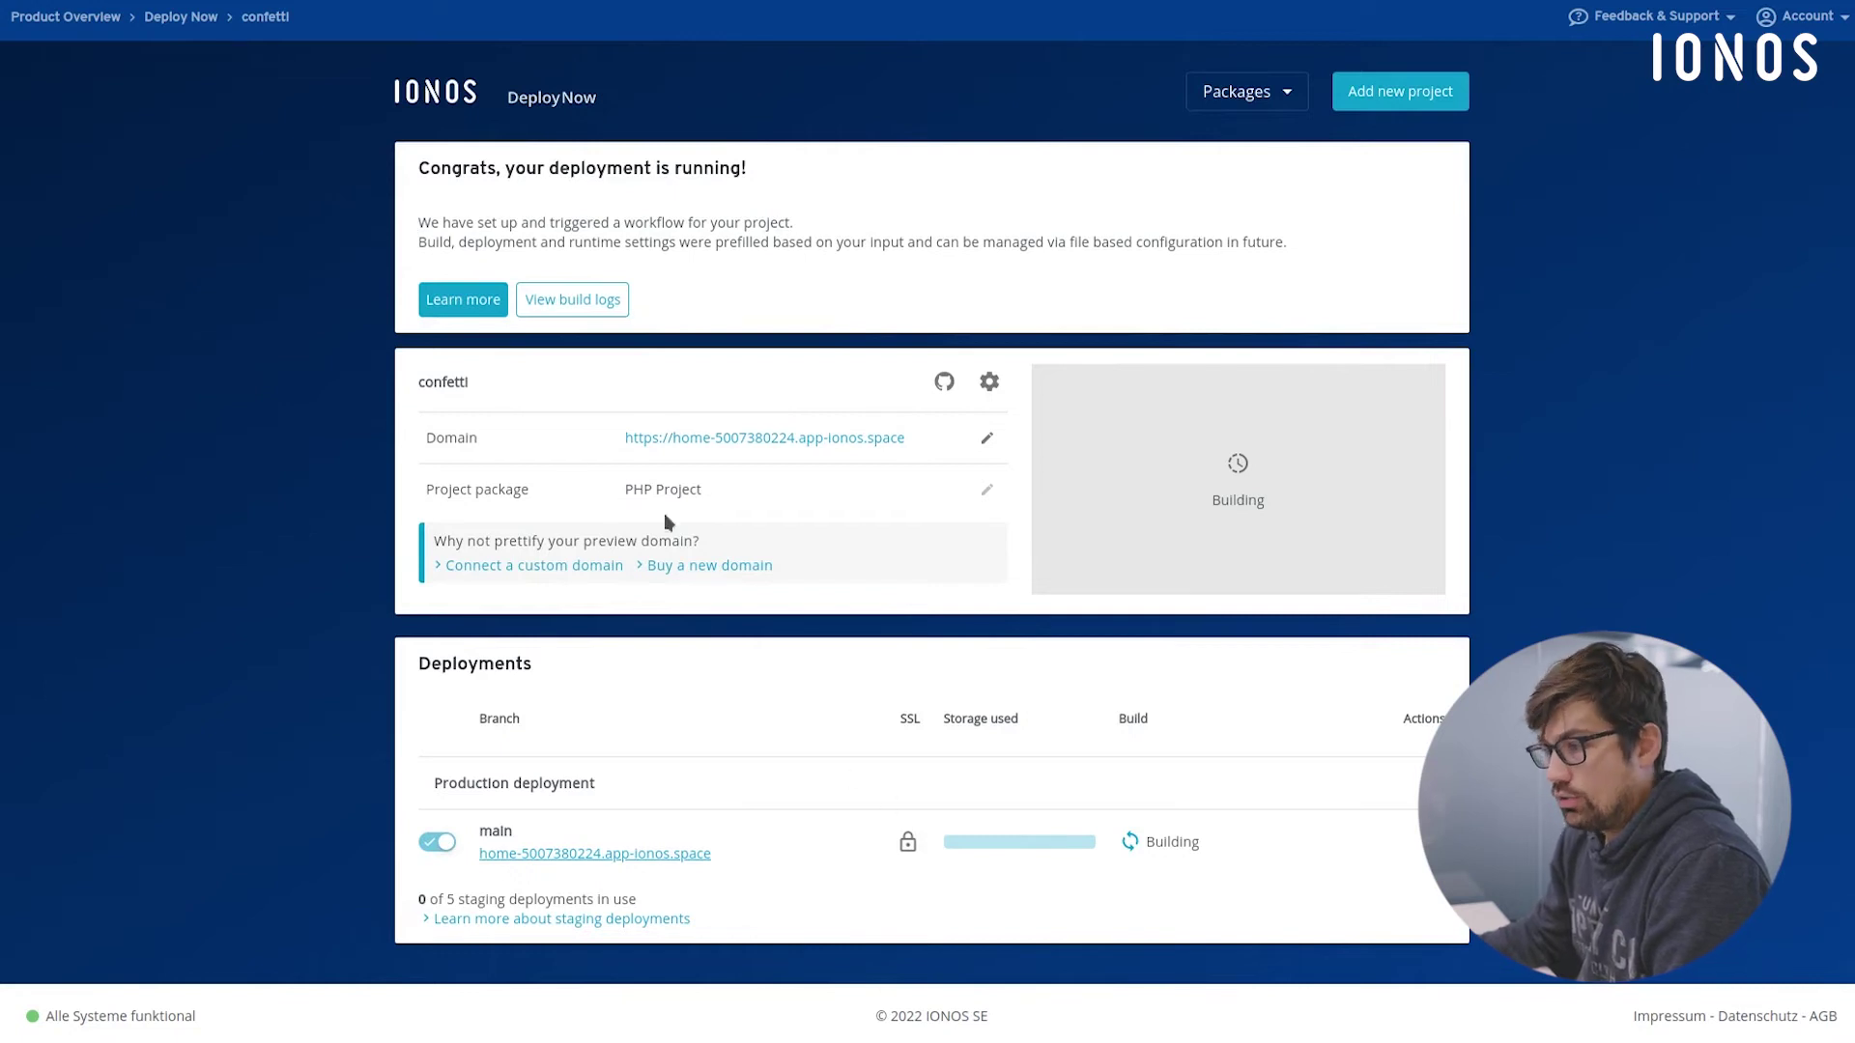
View the project's build logs on GitHub and inspect the progress of the deploy-now job
{"action": "left_click", "coordinate": [569, 302]}
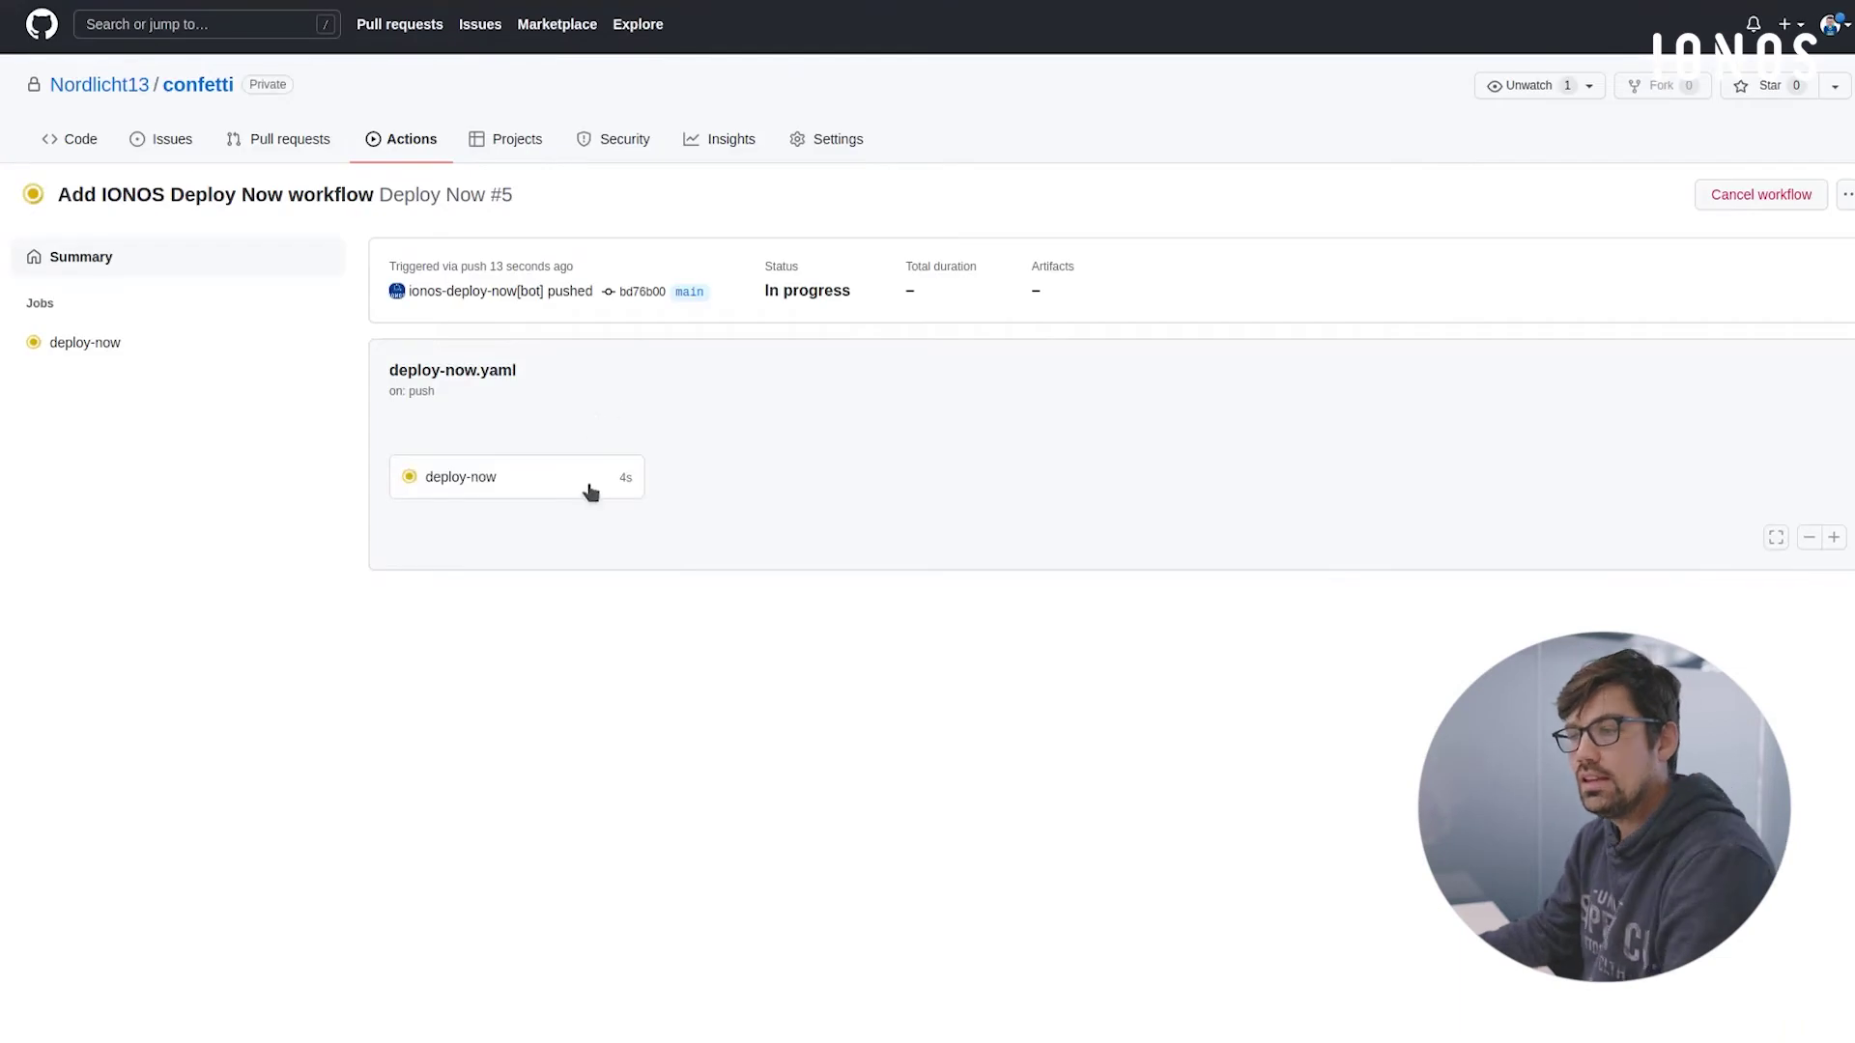
{"action": "left_click", "coordinate": [536, 479]}
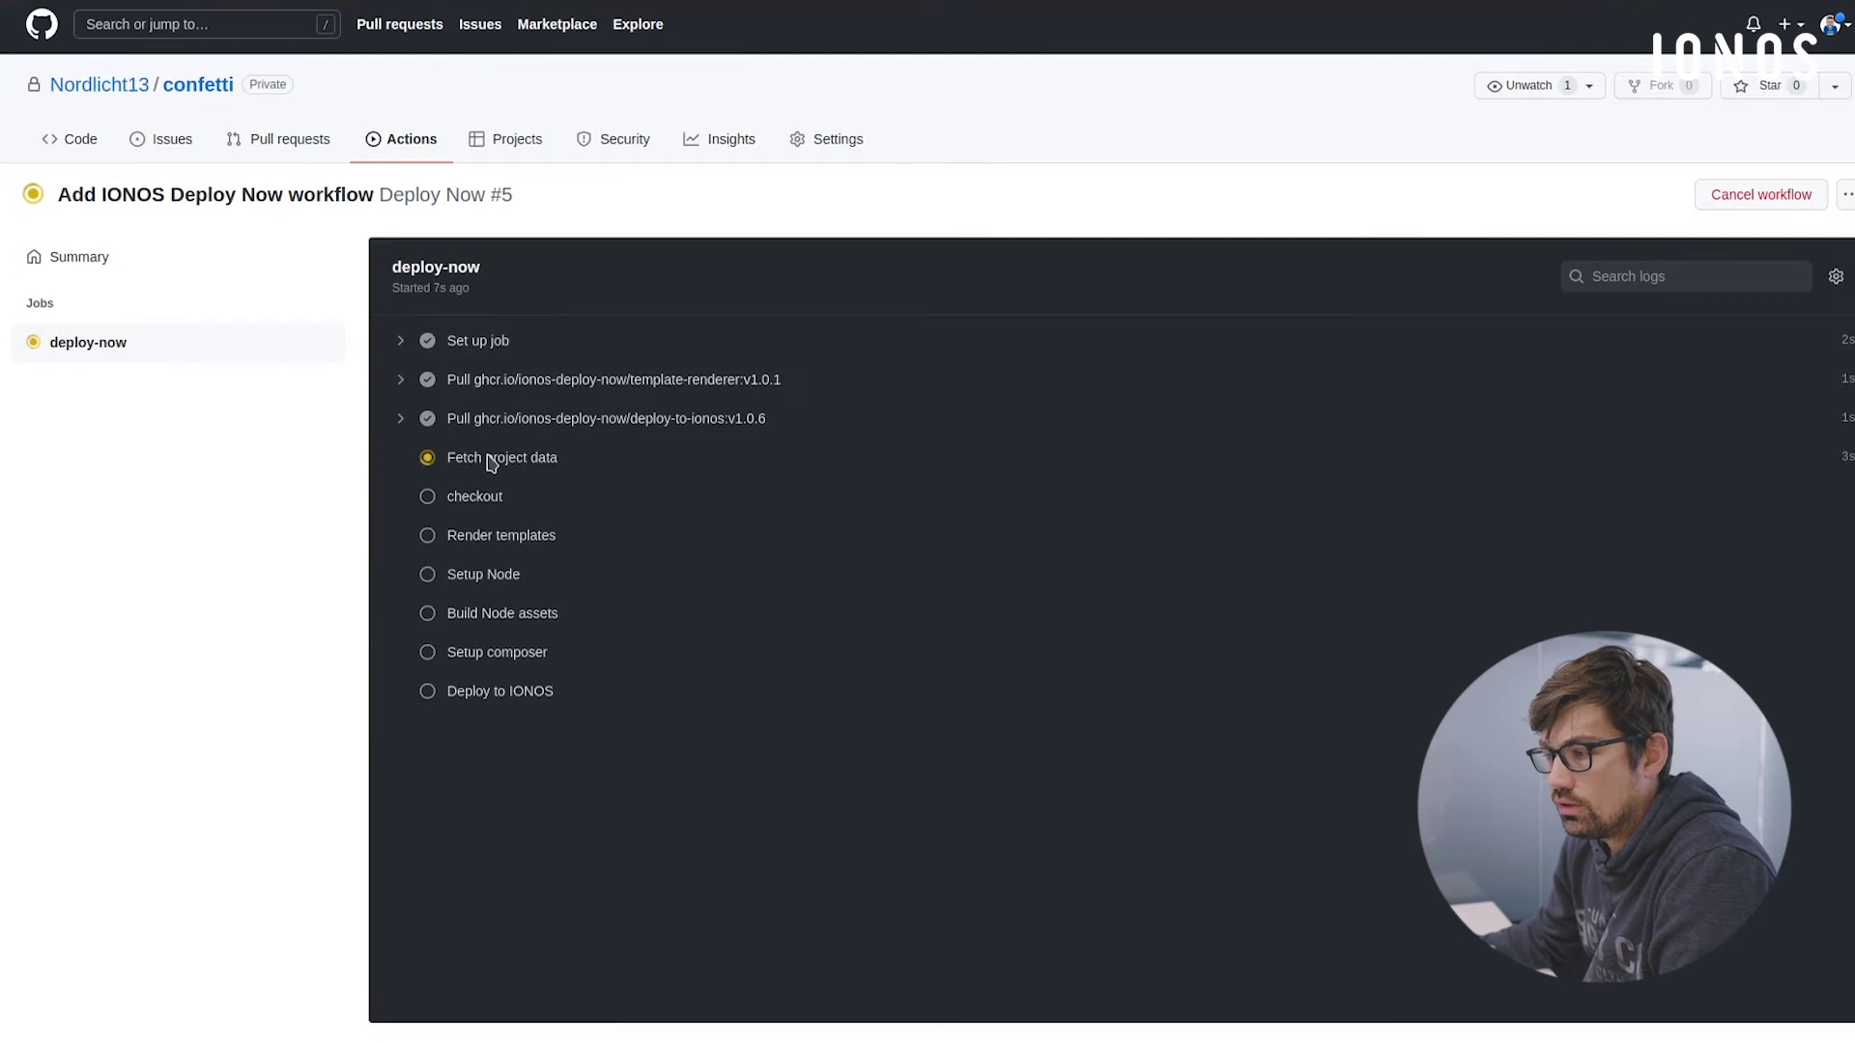
{"action": "left_click", "coordinate": [490, 460]}
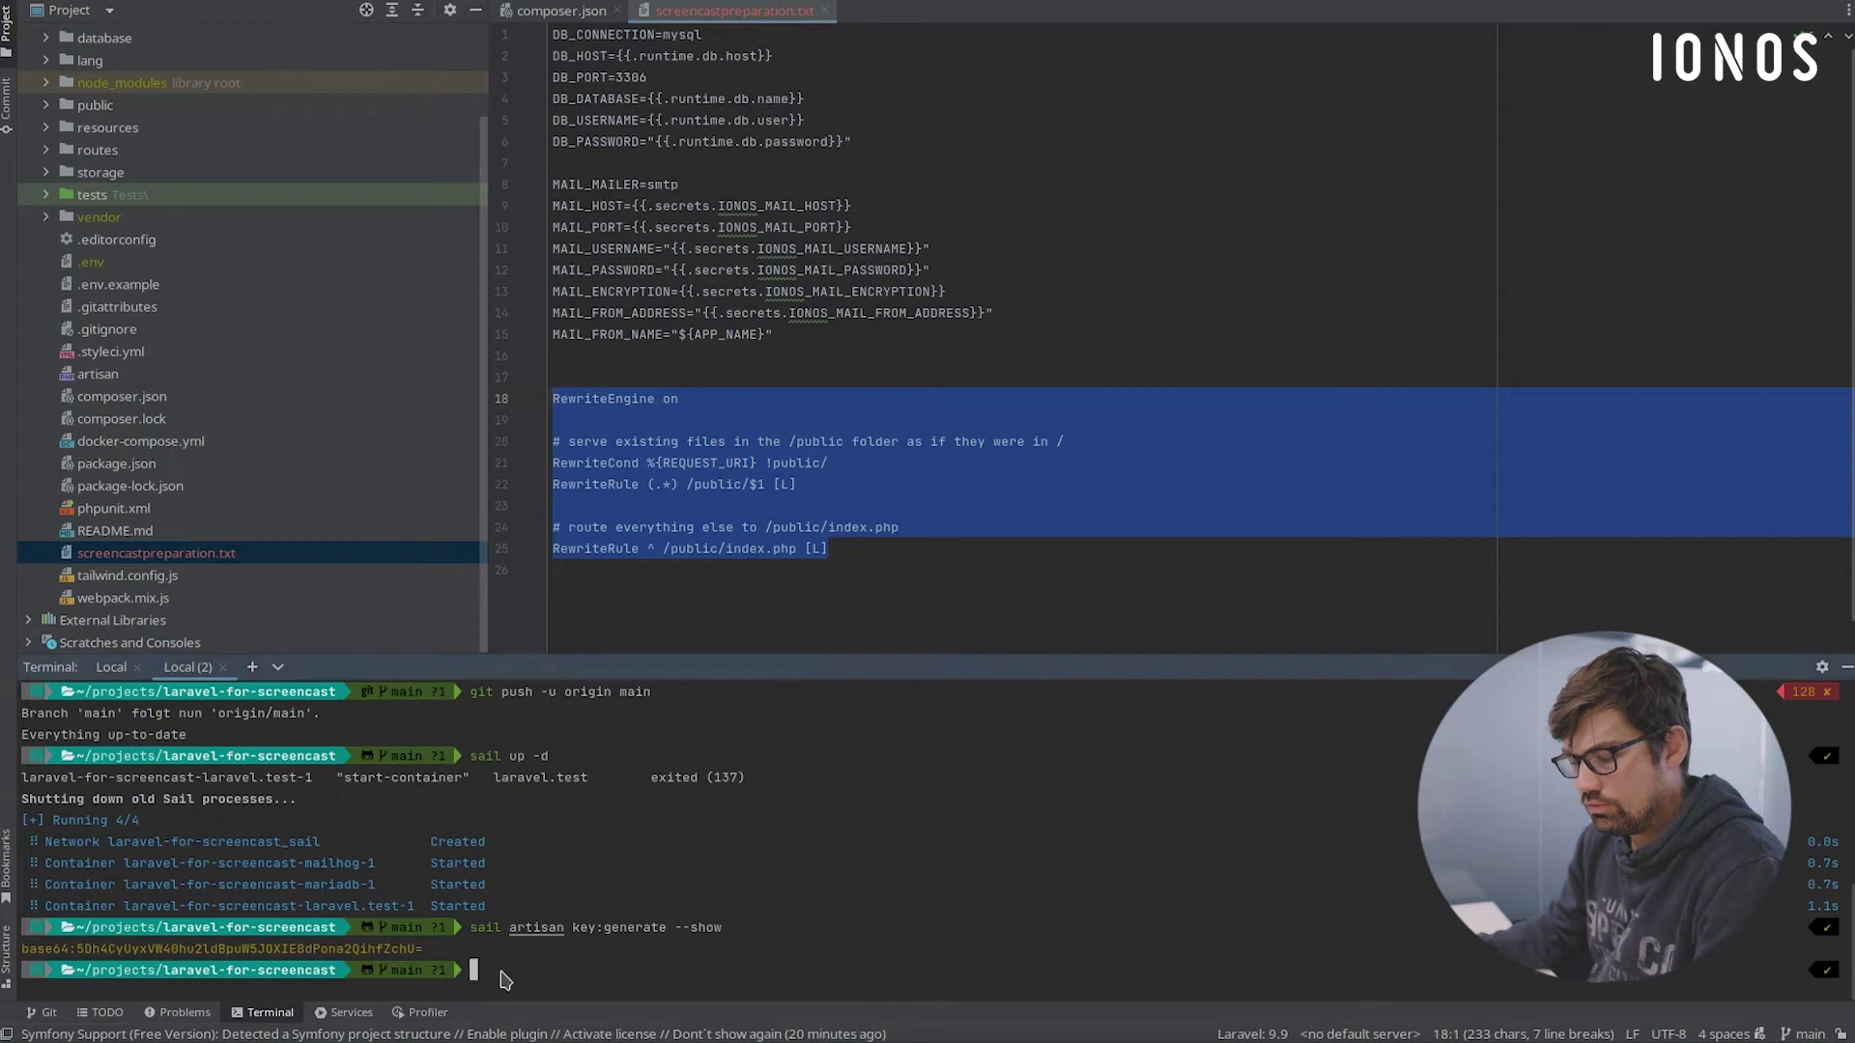
Run git pull in the code editor's terminal to fetch the Deploy Now configuration and workflow files
{"action": "type", "text": "pull"}
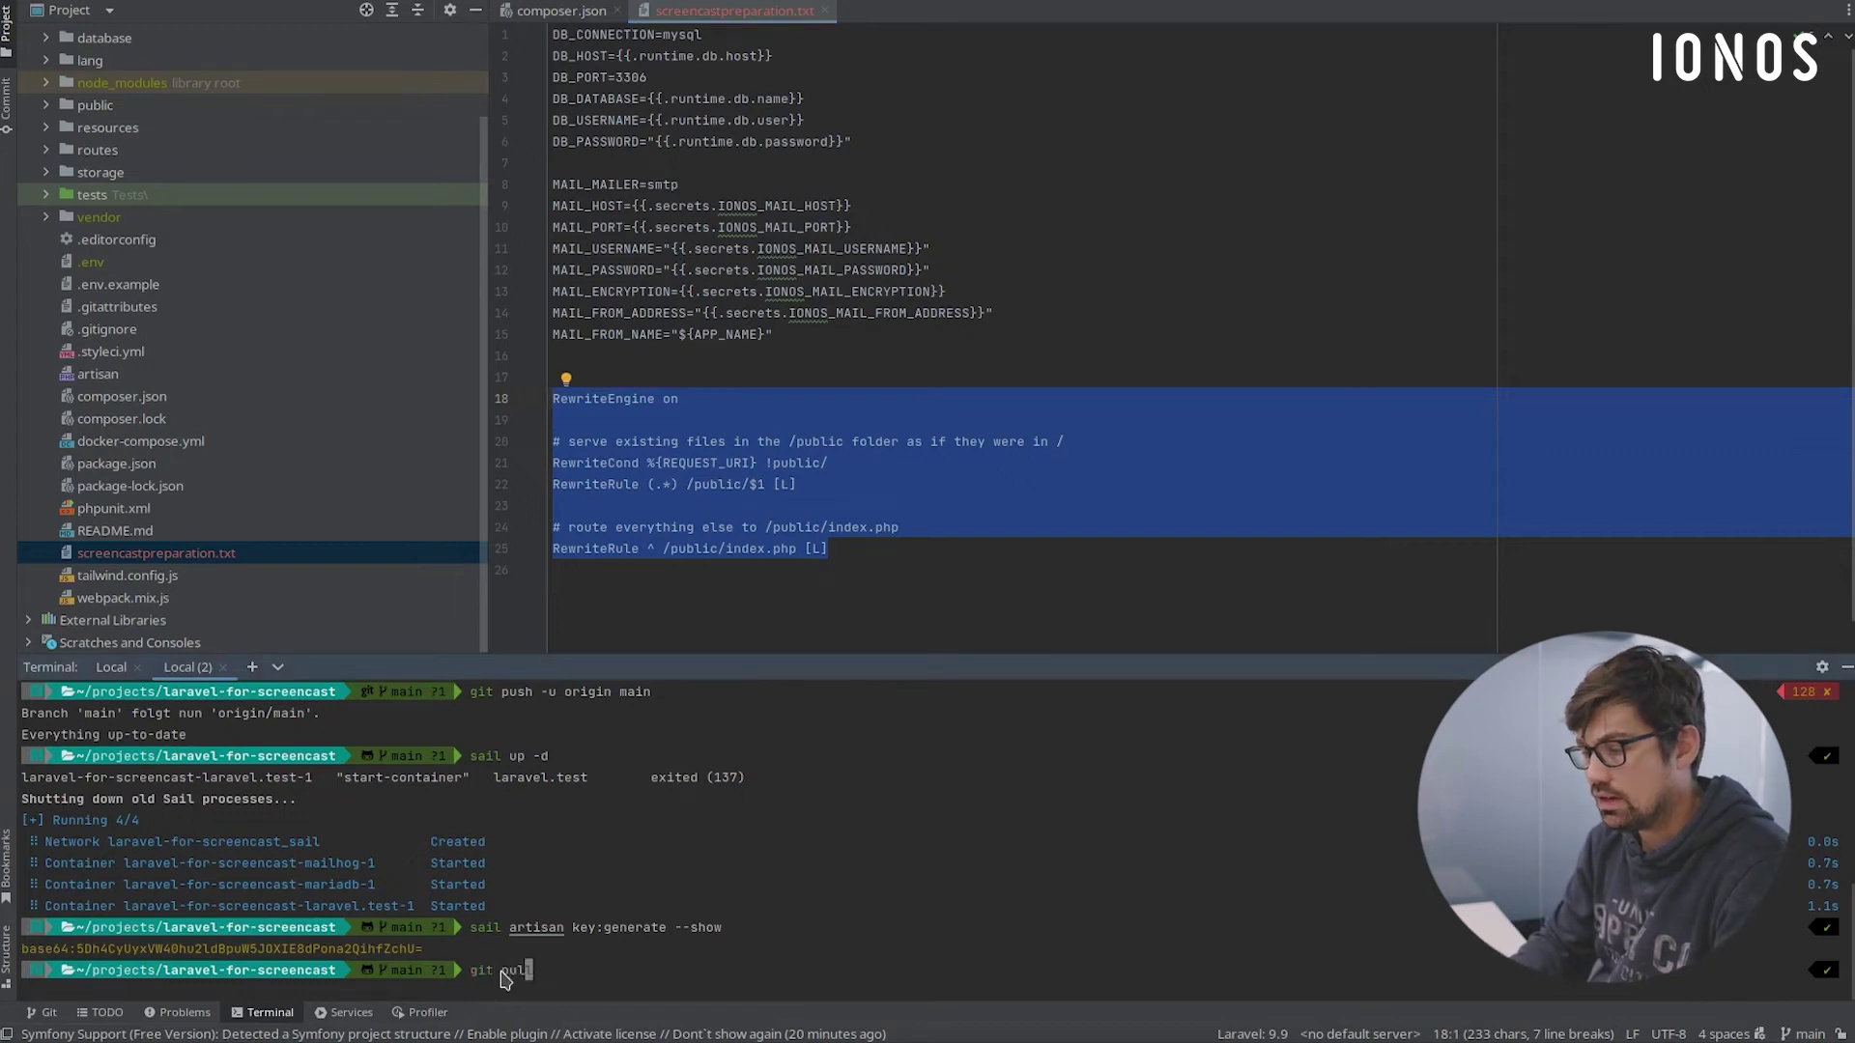
{"action": "key", "text": "Return"}
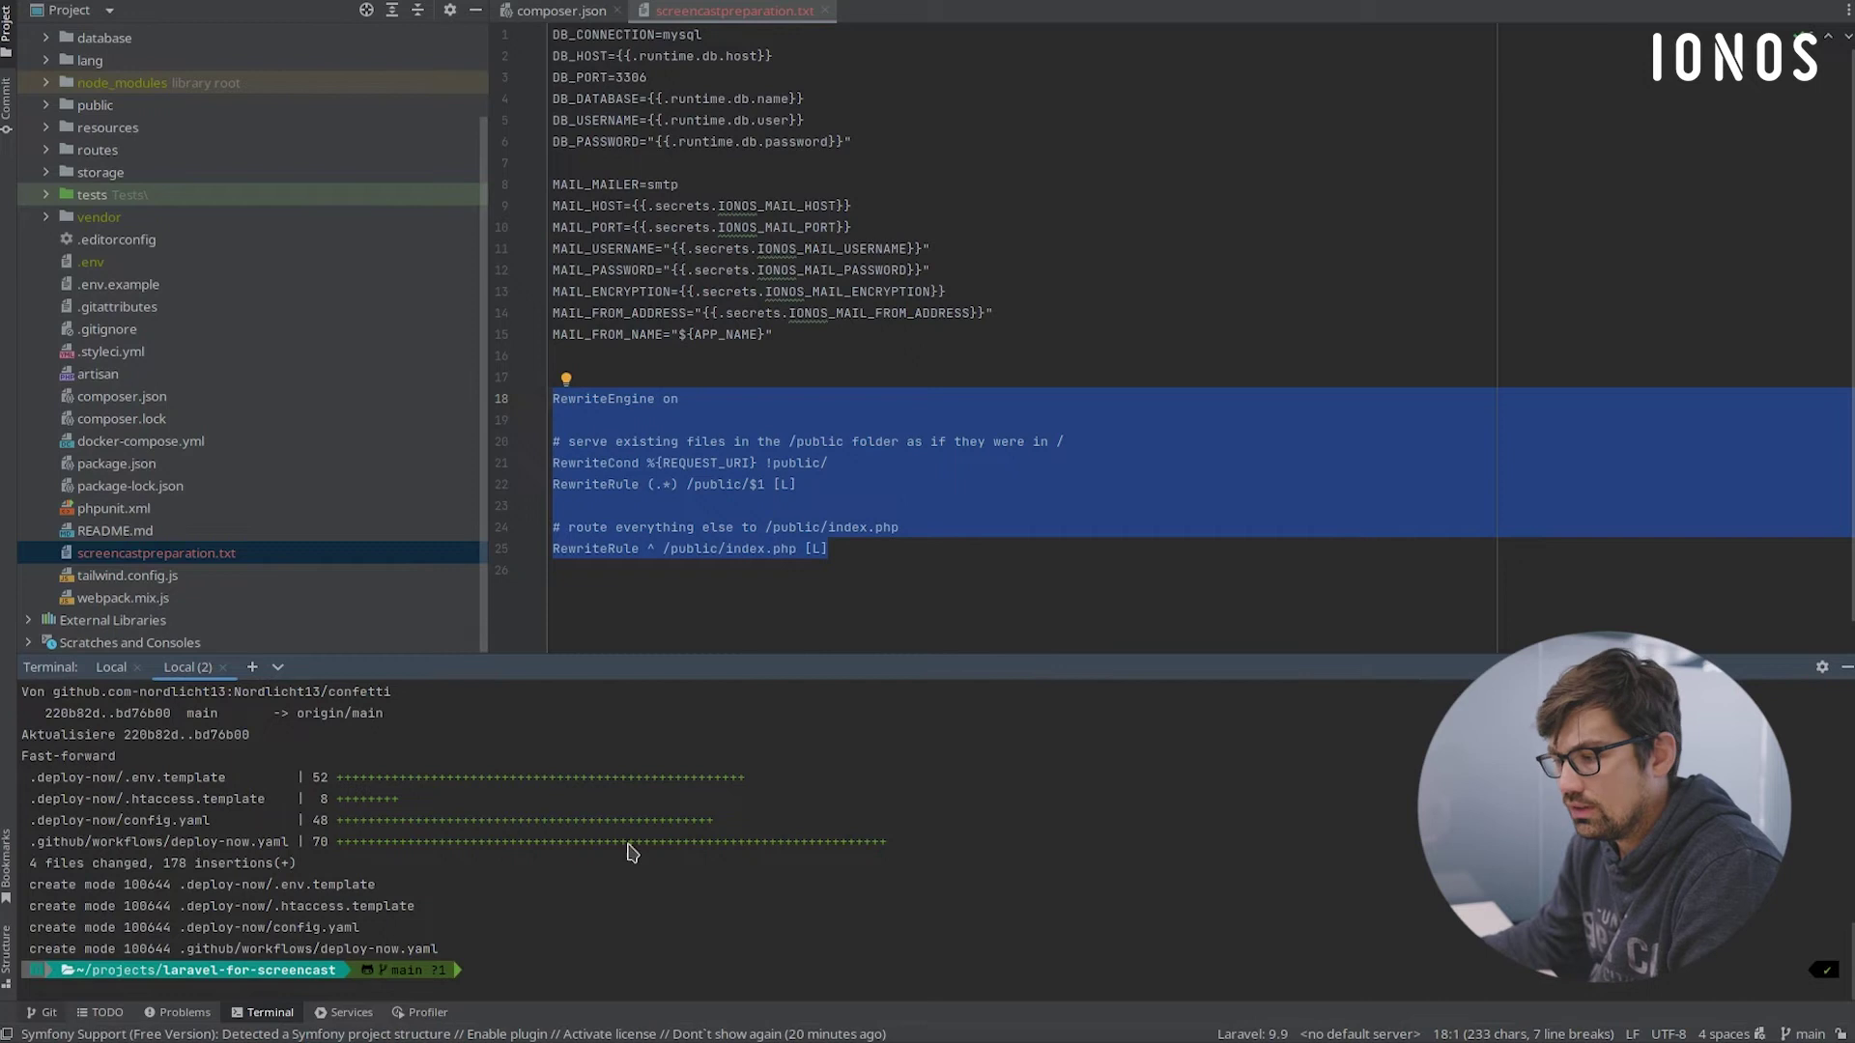
Select the Add IONOS Deploy Now workflow commit in the Git log and view .env.template and .htaccess.template in the .deploy-now folder
{"action": "key", "text": "alt+9"}
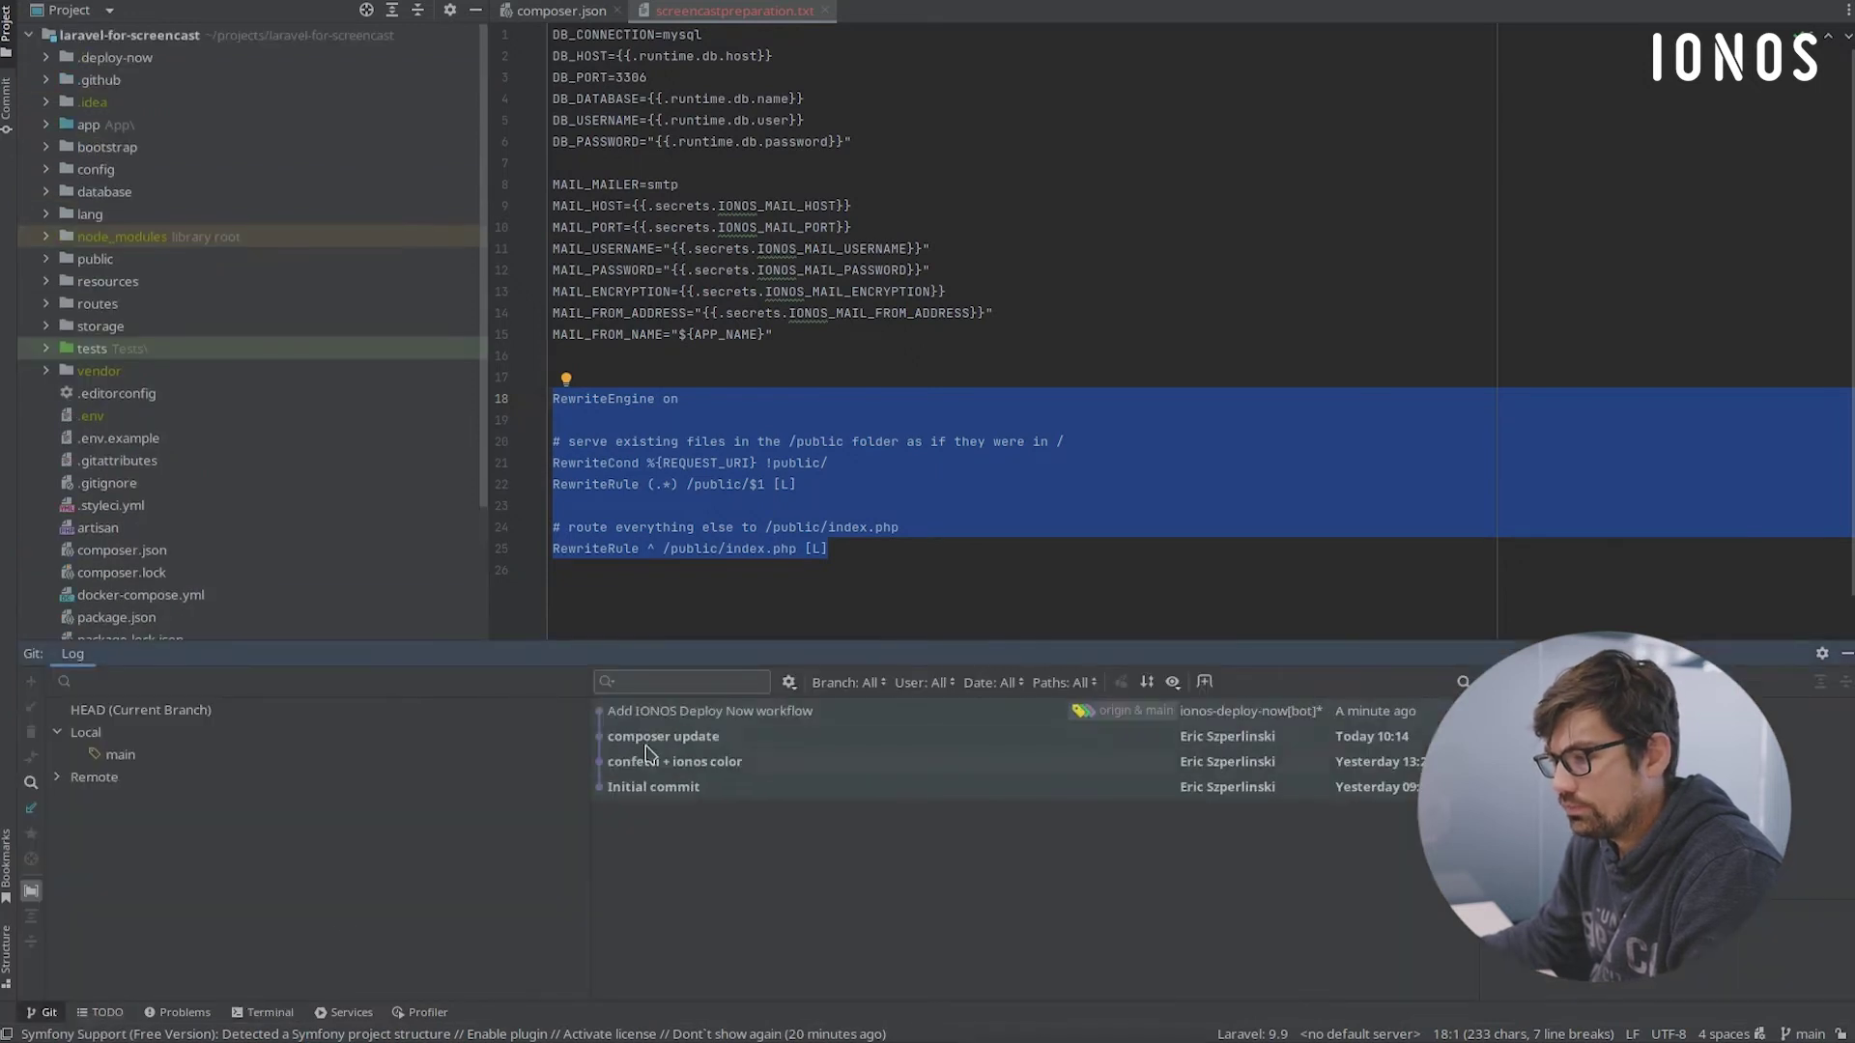
{"action": "left_click", "coordinate": [703, 715]}
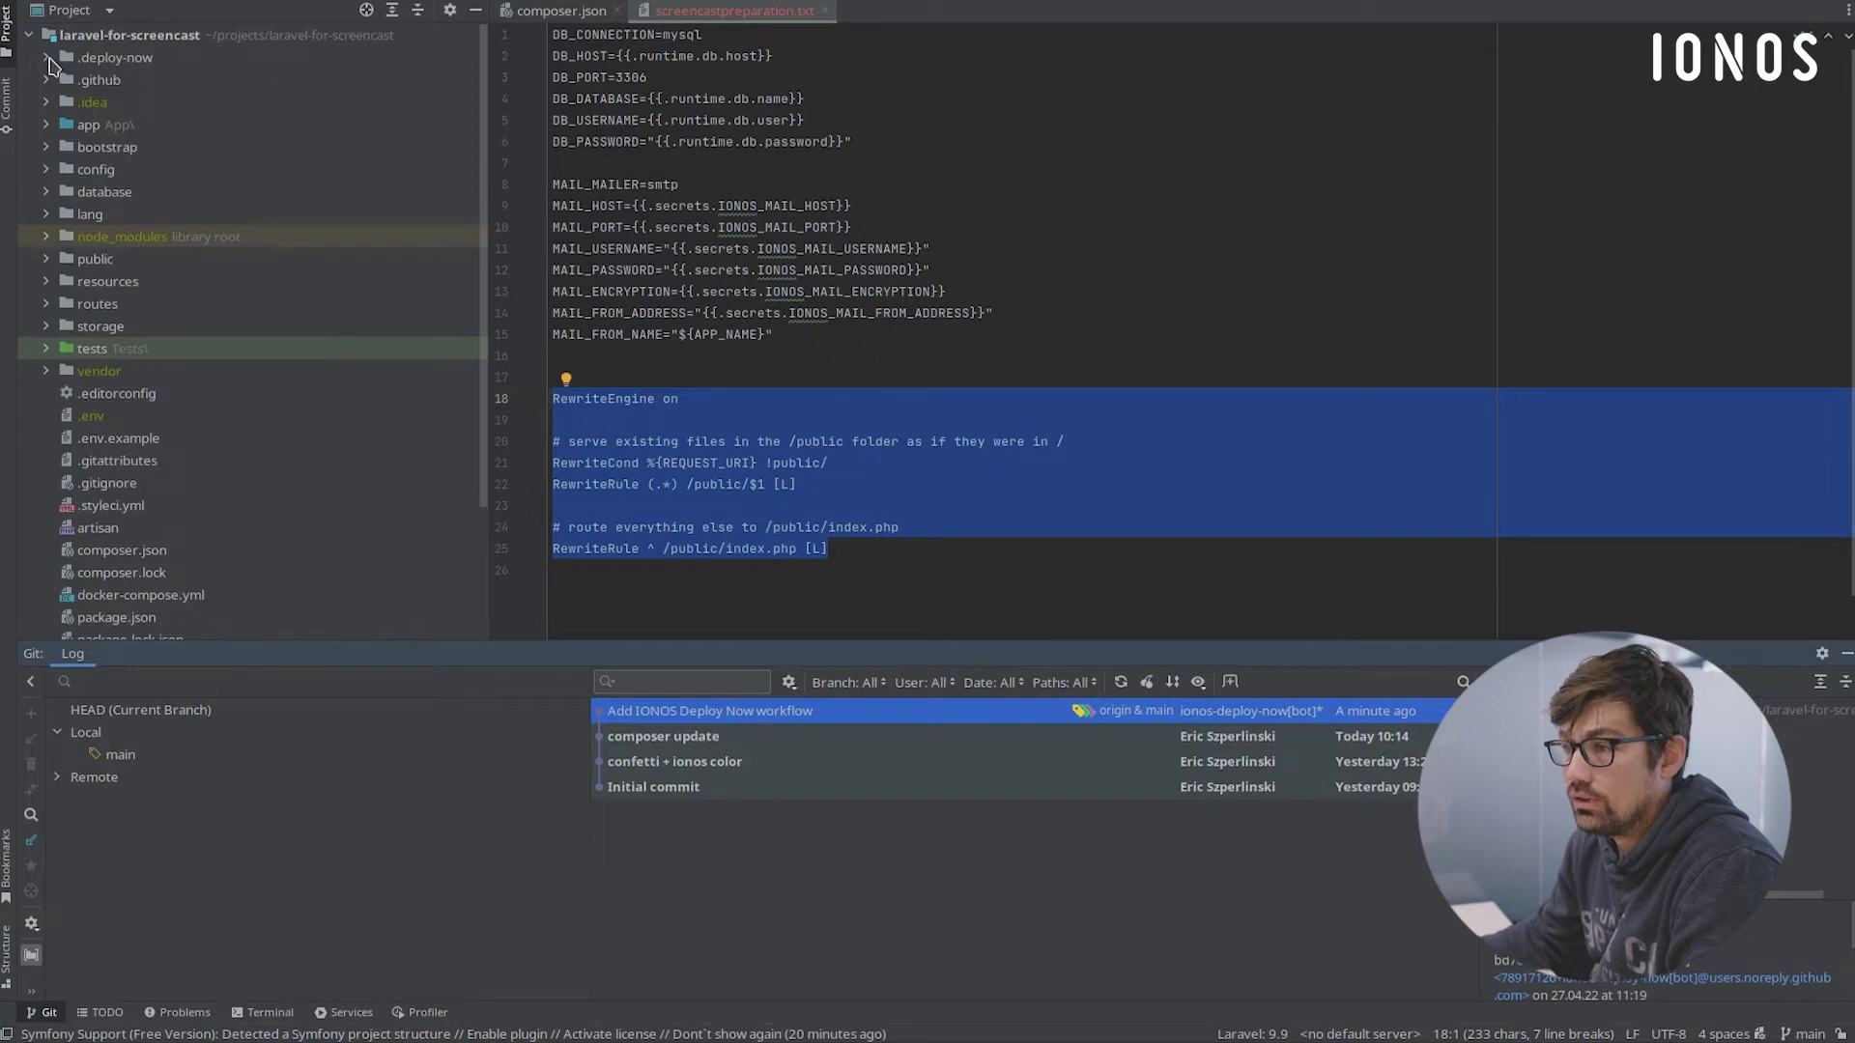
{"action": "left_click", "coordinate": [47, 59]}
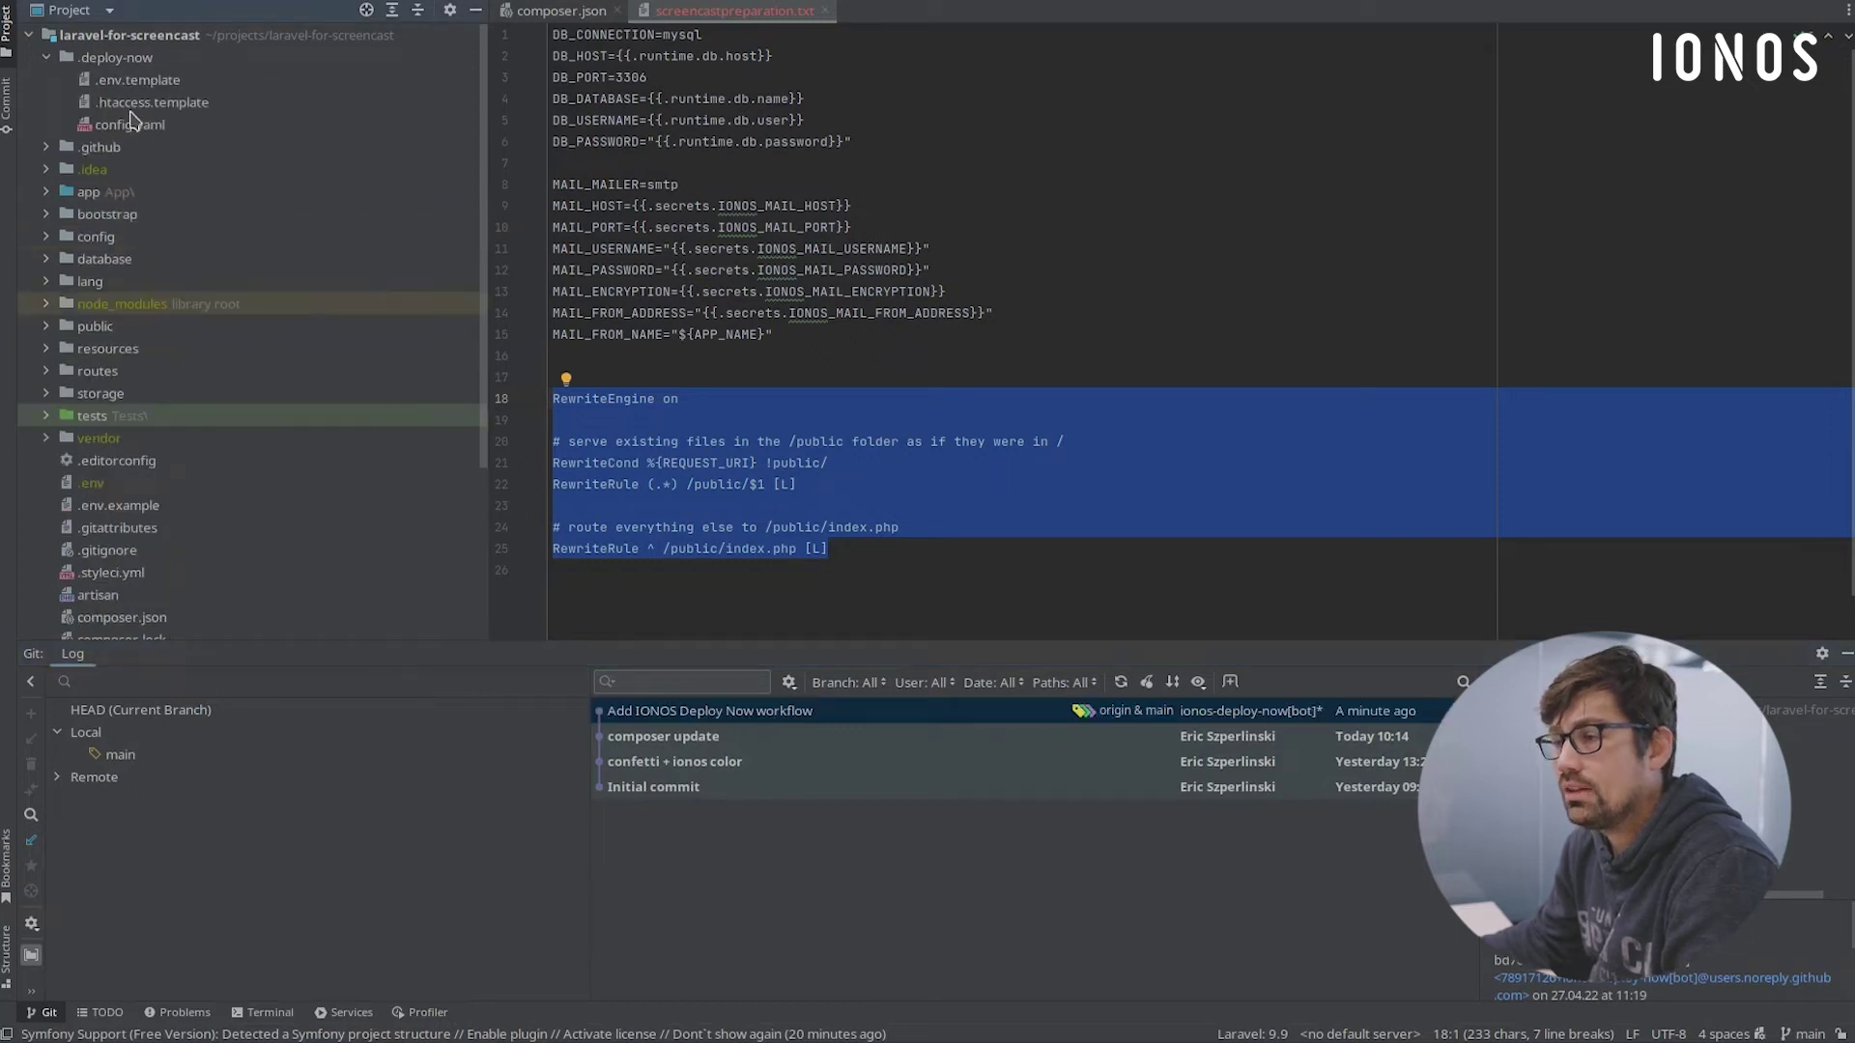
{"action": "double_click", "coordinate": [136, 81]}
{"action": "scroll", "coordinate": [705, 194], "scroll_direction": "down", "scroll_amount": 10}
{"action": "scroll", "coordinate": [734, 290], "scroll_direction": "up", "scroll_amount": 10}
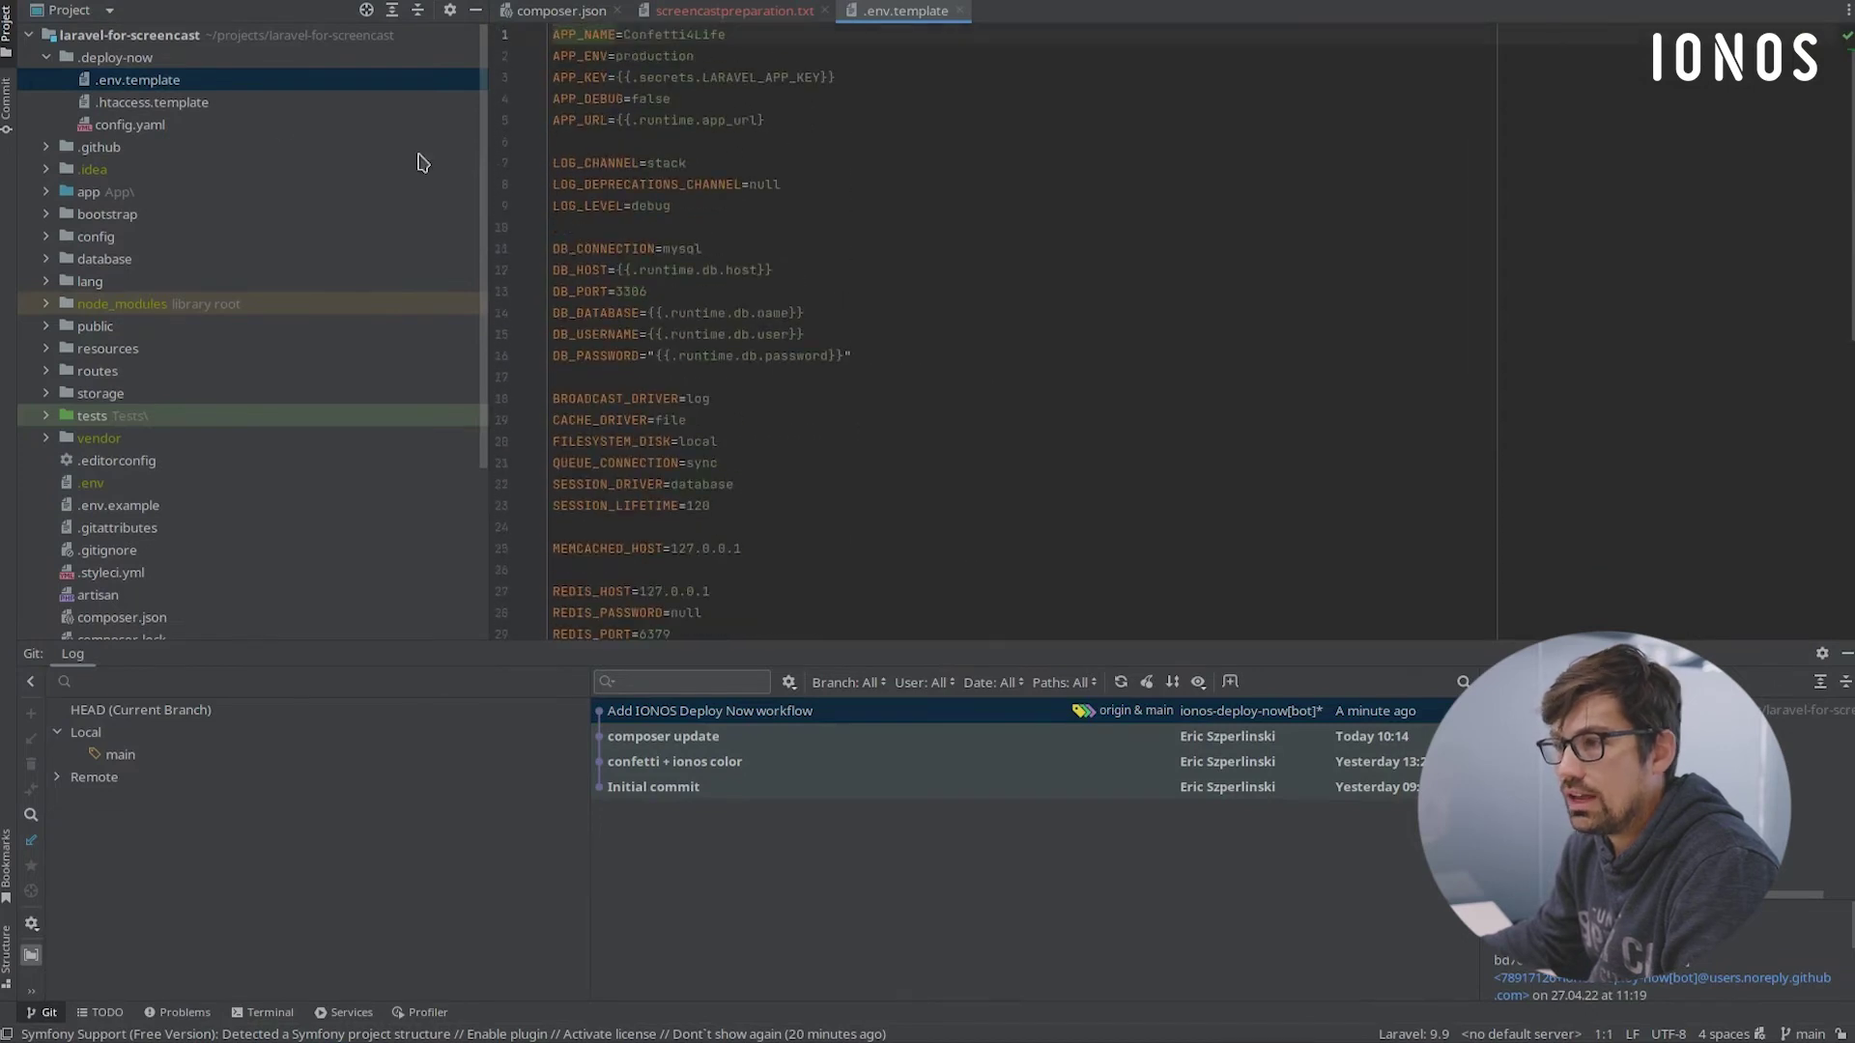
{"action": "double_click", "coordinate": [170, 104]}
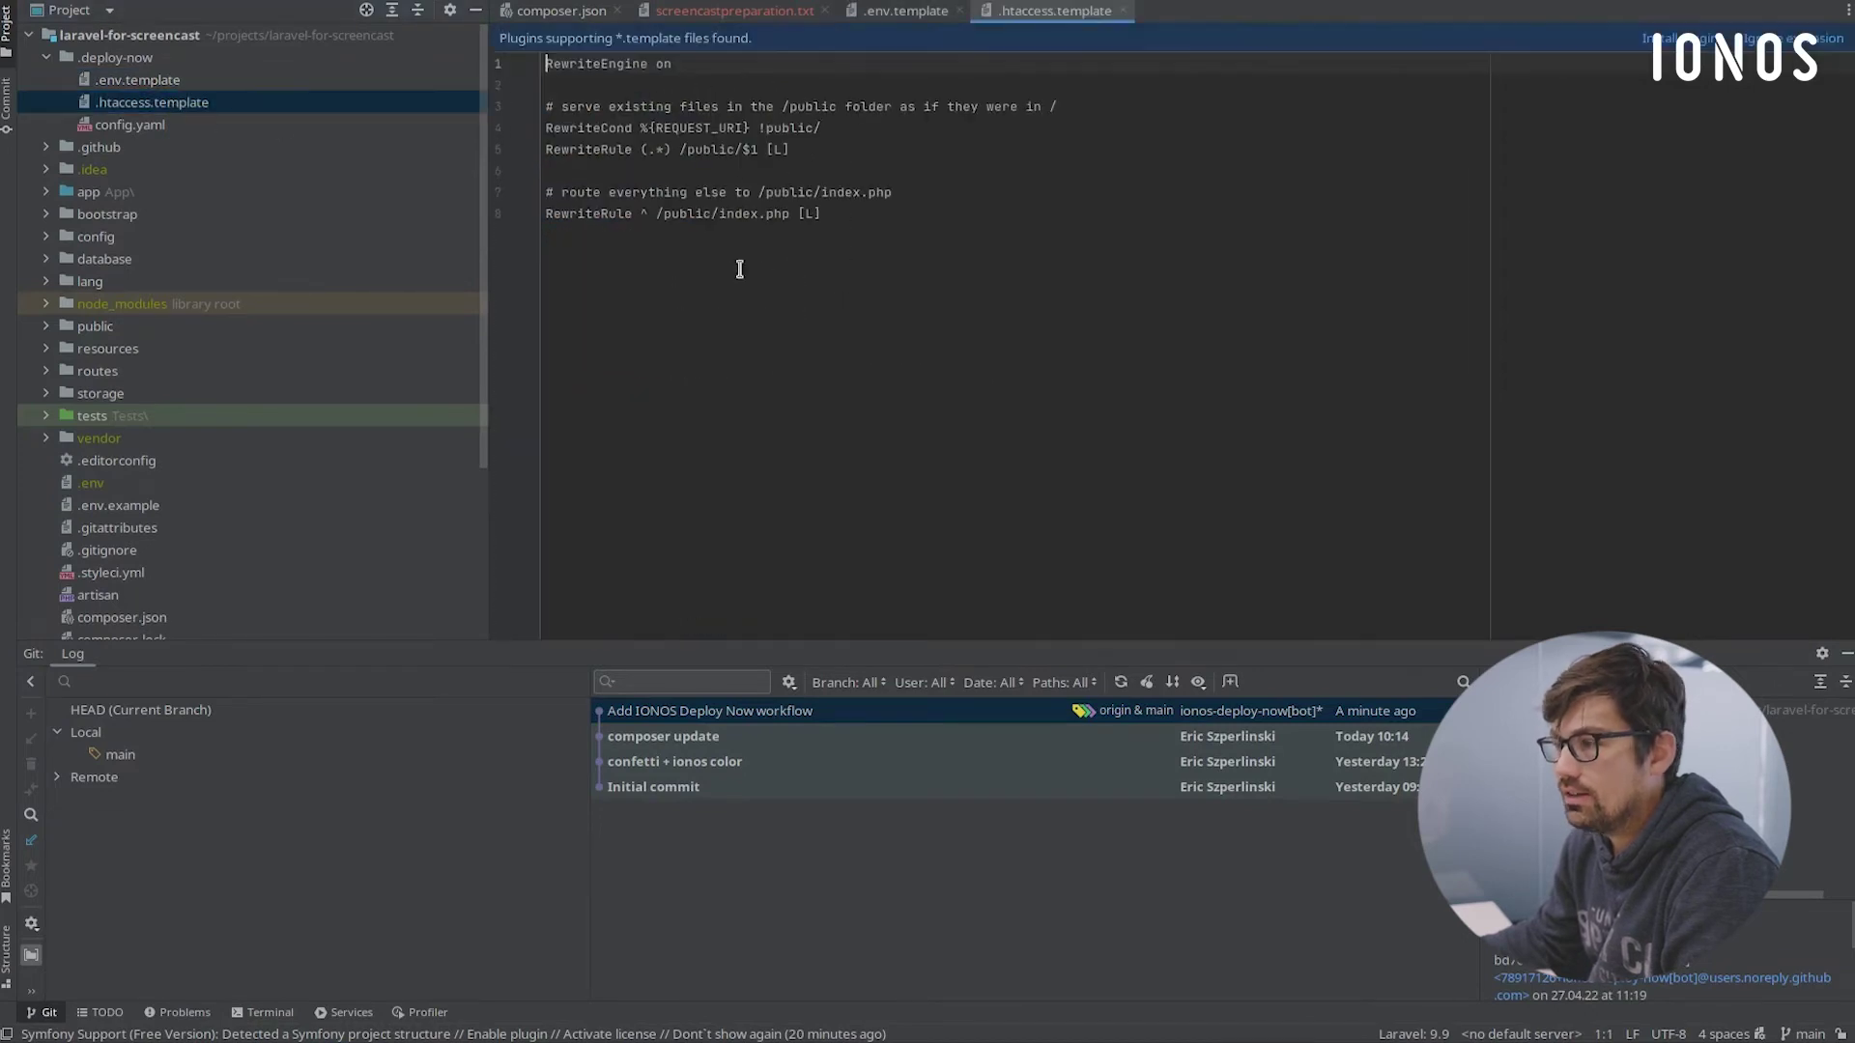
Review the bootstrap and recurring deployment sections of config.yaml in the .deploy-now folder
{"action": "double_click", "coordinate": [143, 123]}
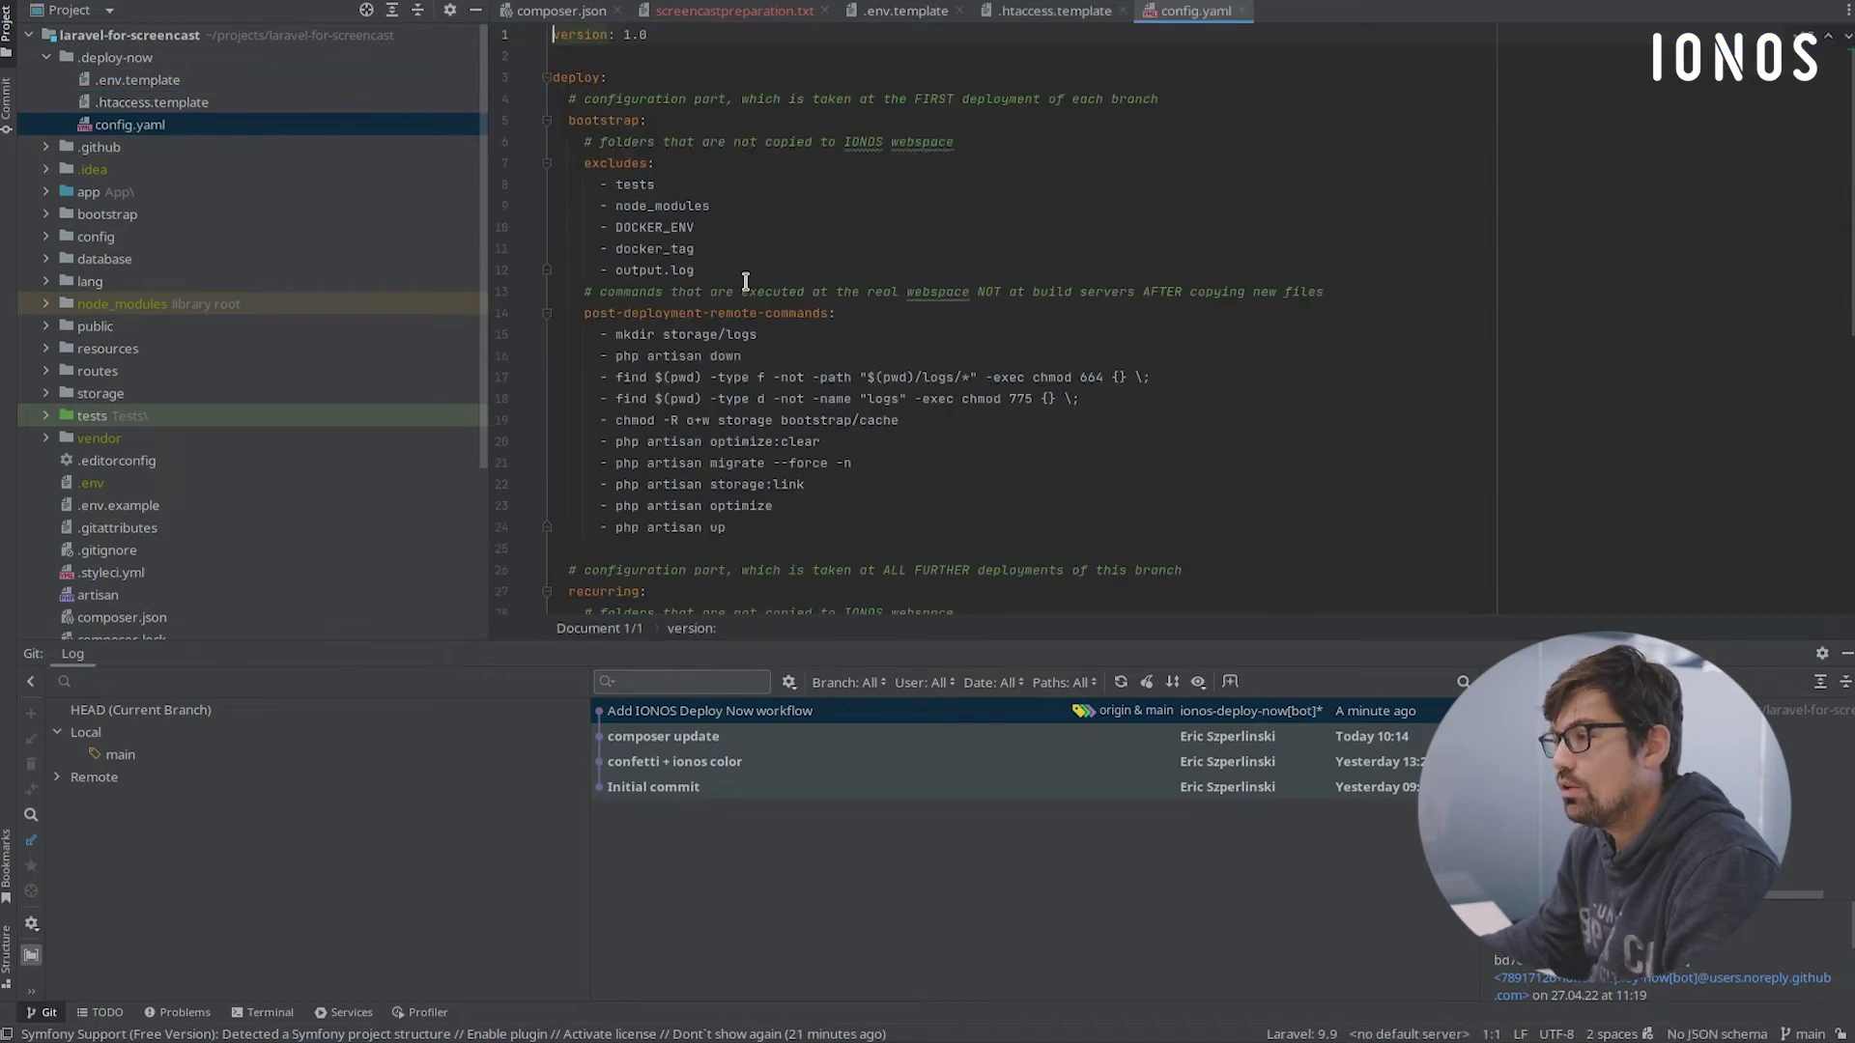
{"action": "scroll", "coordinate": [672, 276], "scroll_direction": "down", "scroll_amount": 6}
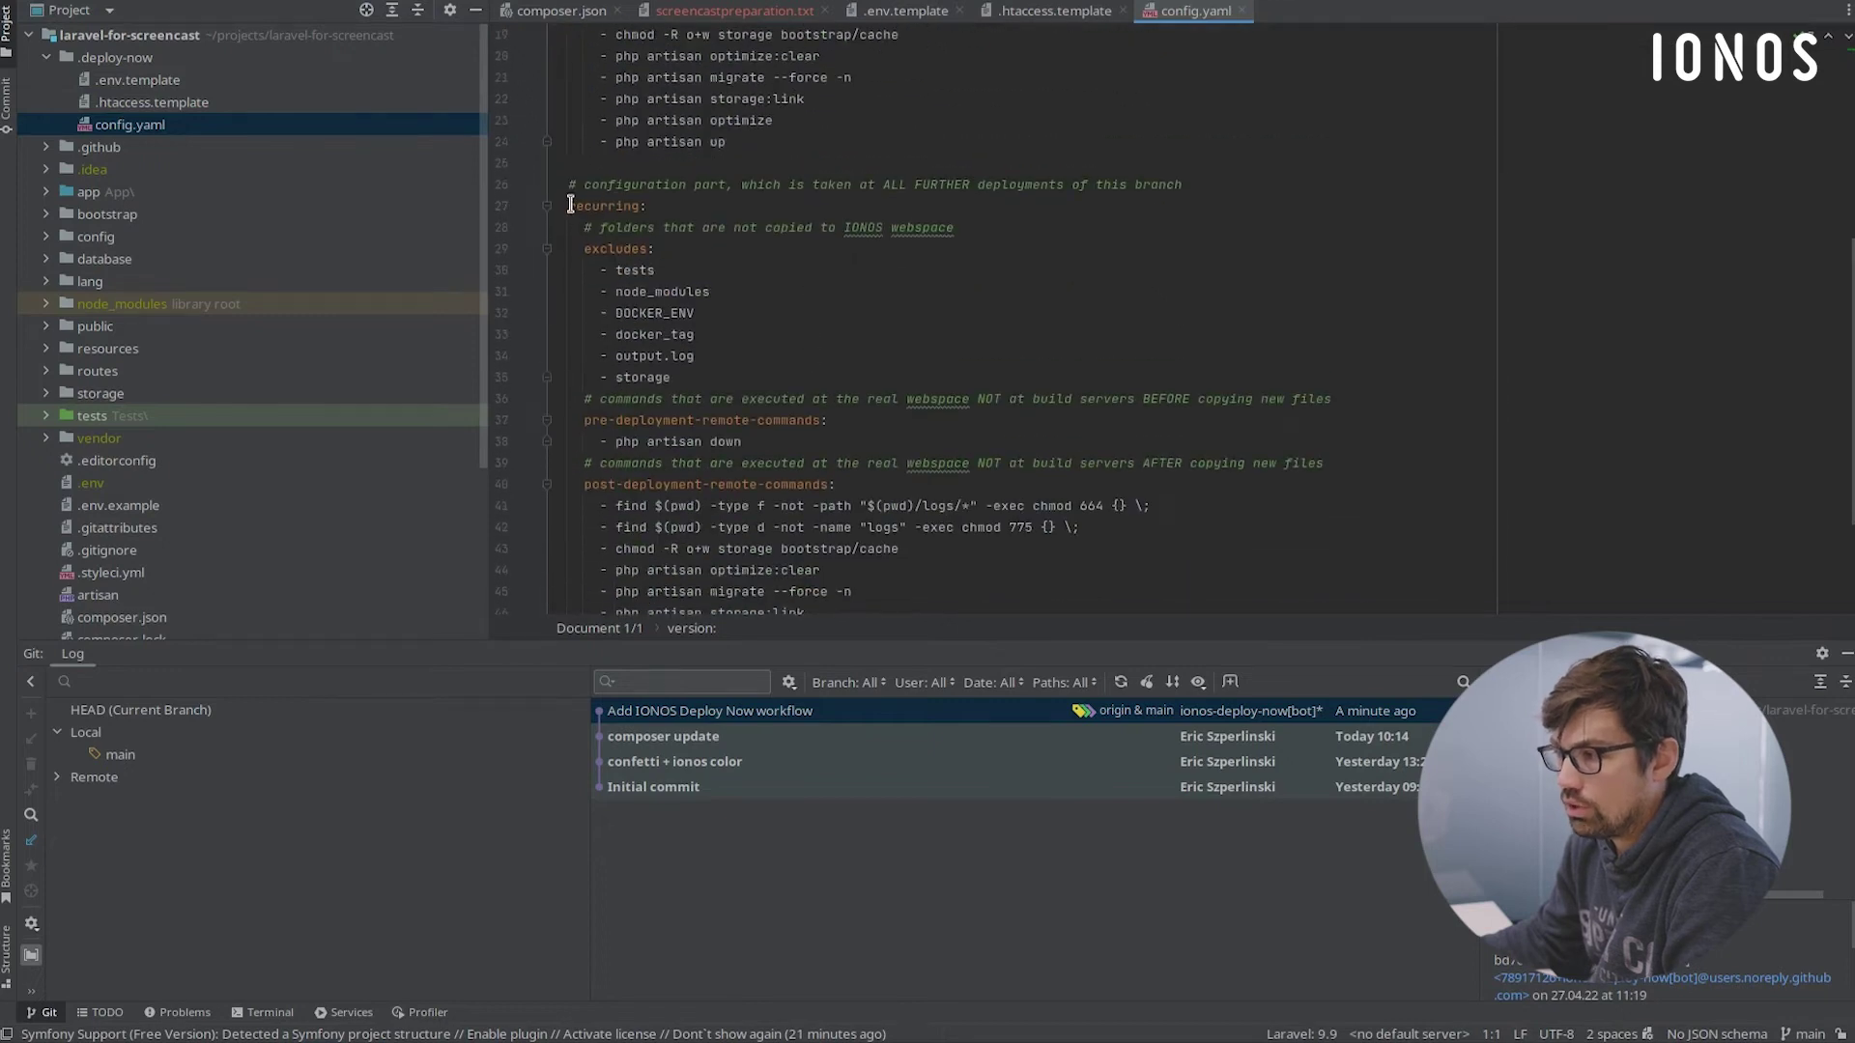
{"action": "scroll", "coordinate": [715, 448], "scroll_direction": "down", "scroll_amount": 3}
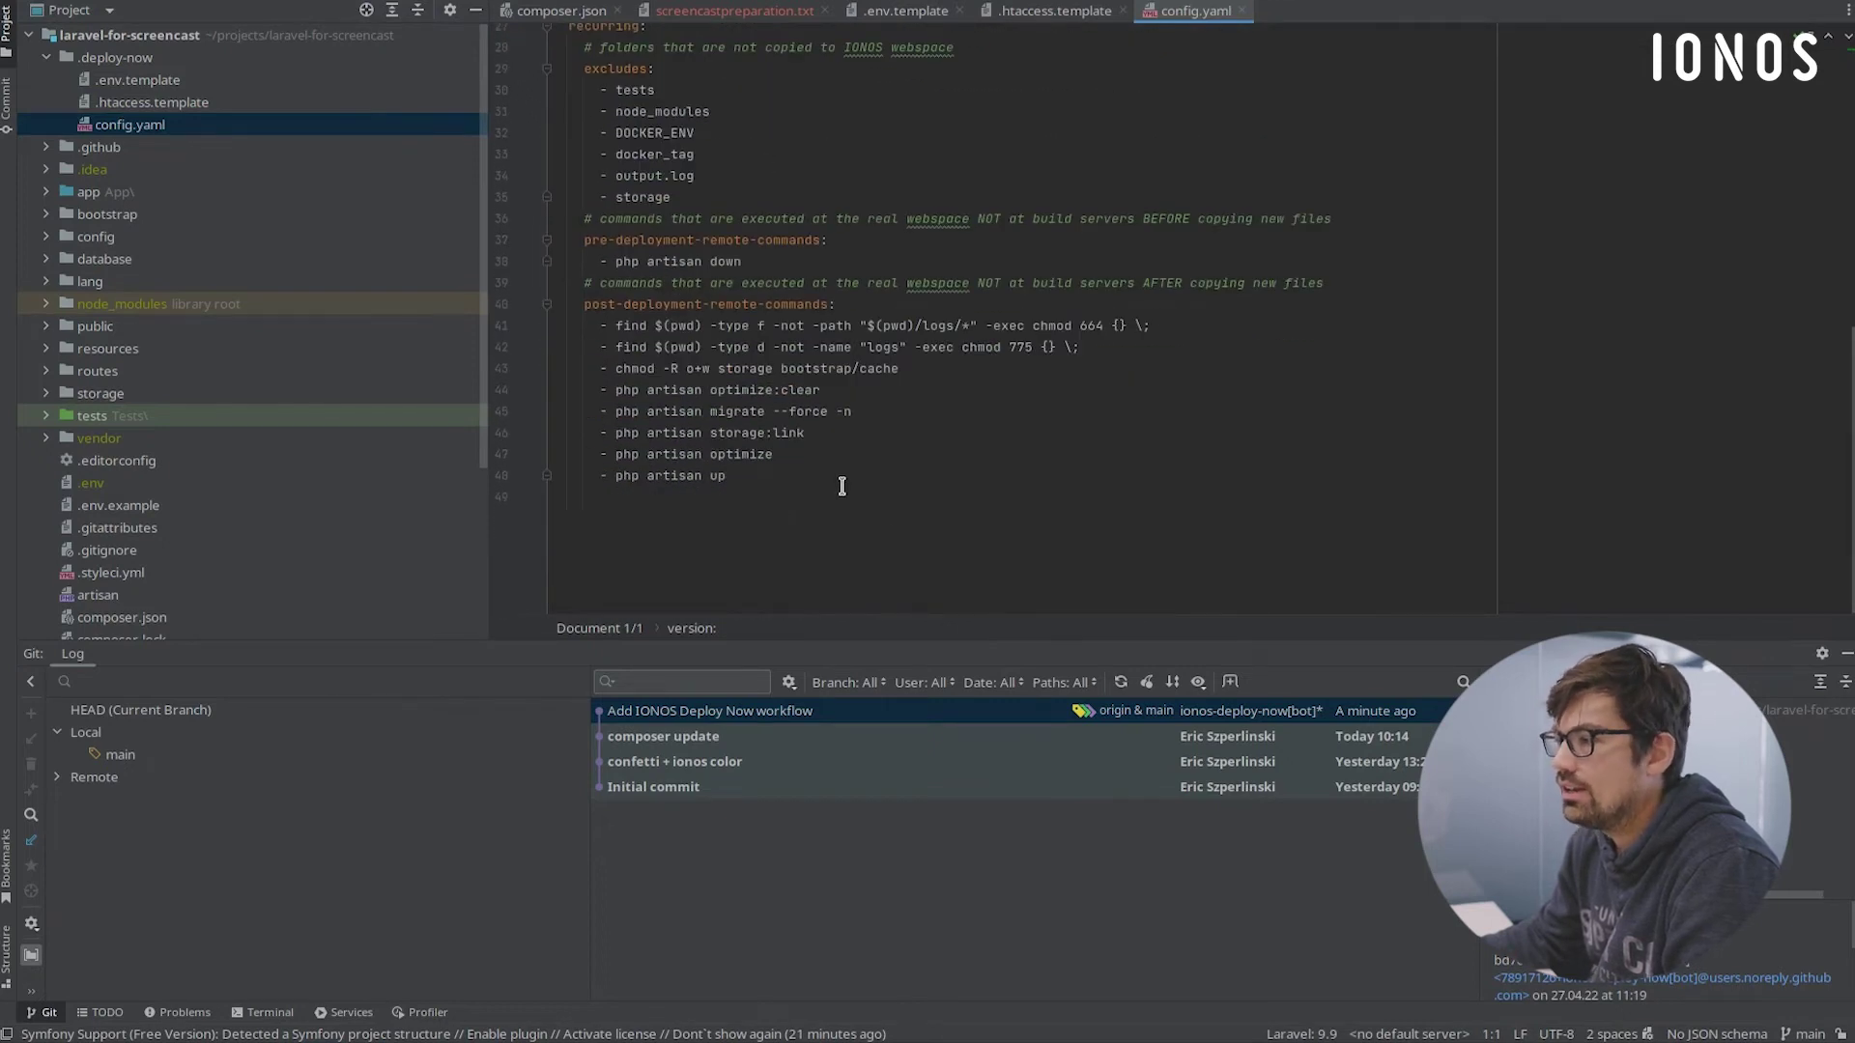
{"action": "scroll", "coordinate": [843, 483], "scroll_direction": "up", "scroll_amount": 8}
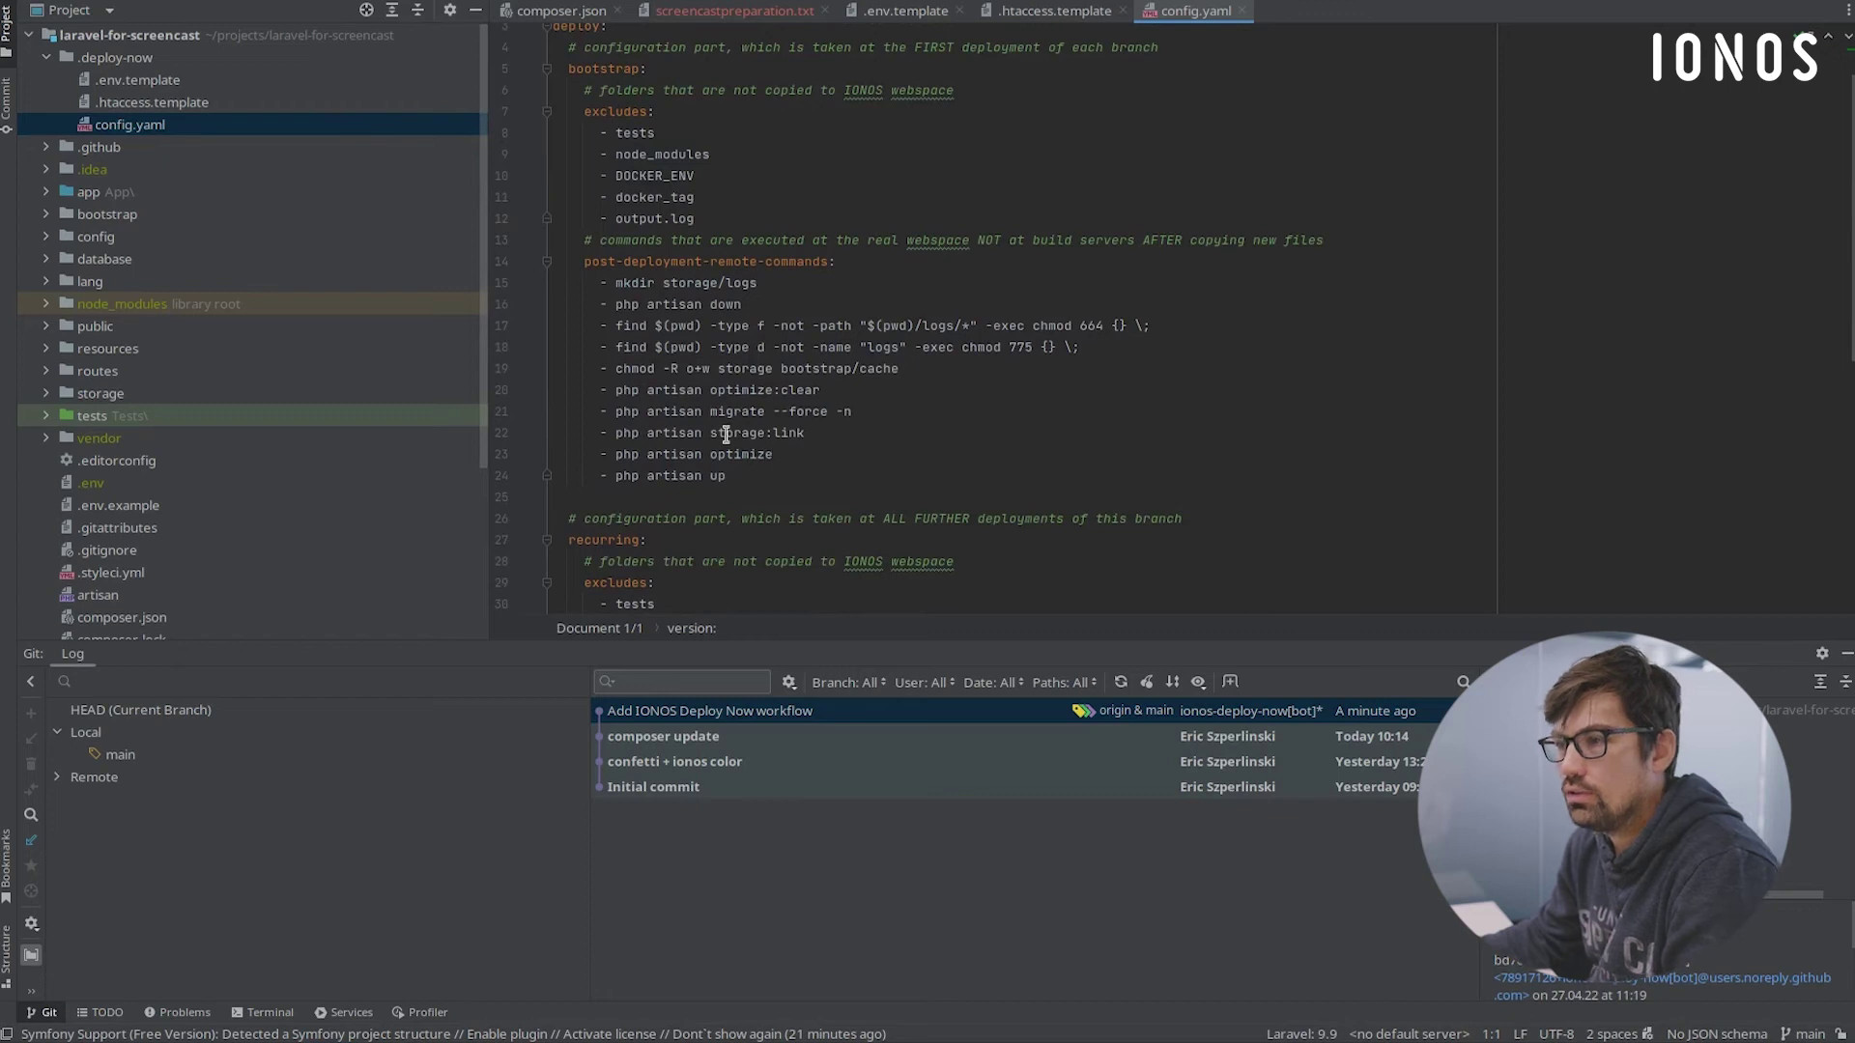
Open deploy-now.yaml in .github/workflows and examine the workflow from fetching project data to the Deploy to IONOS step
{"action": "left_click", "coordinate": [46, 150]}
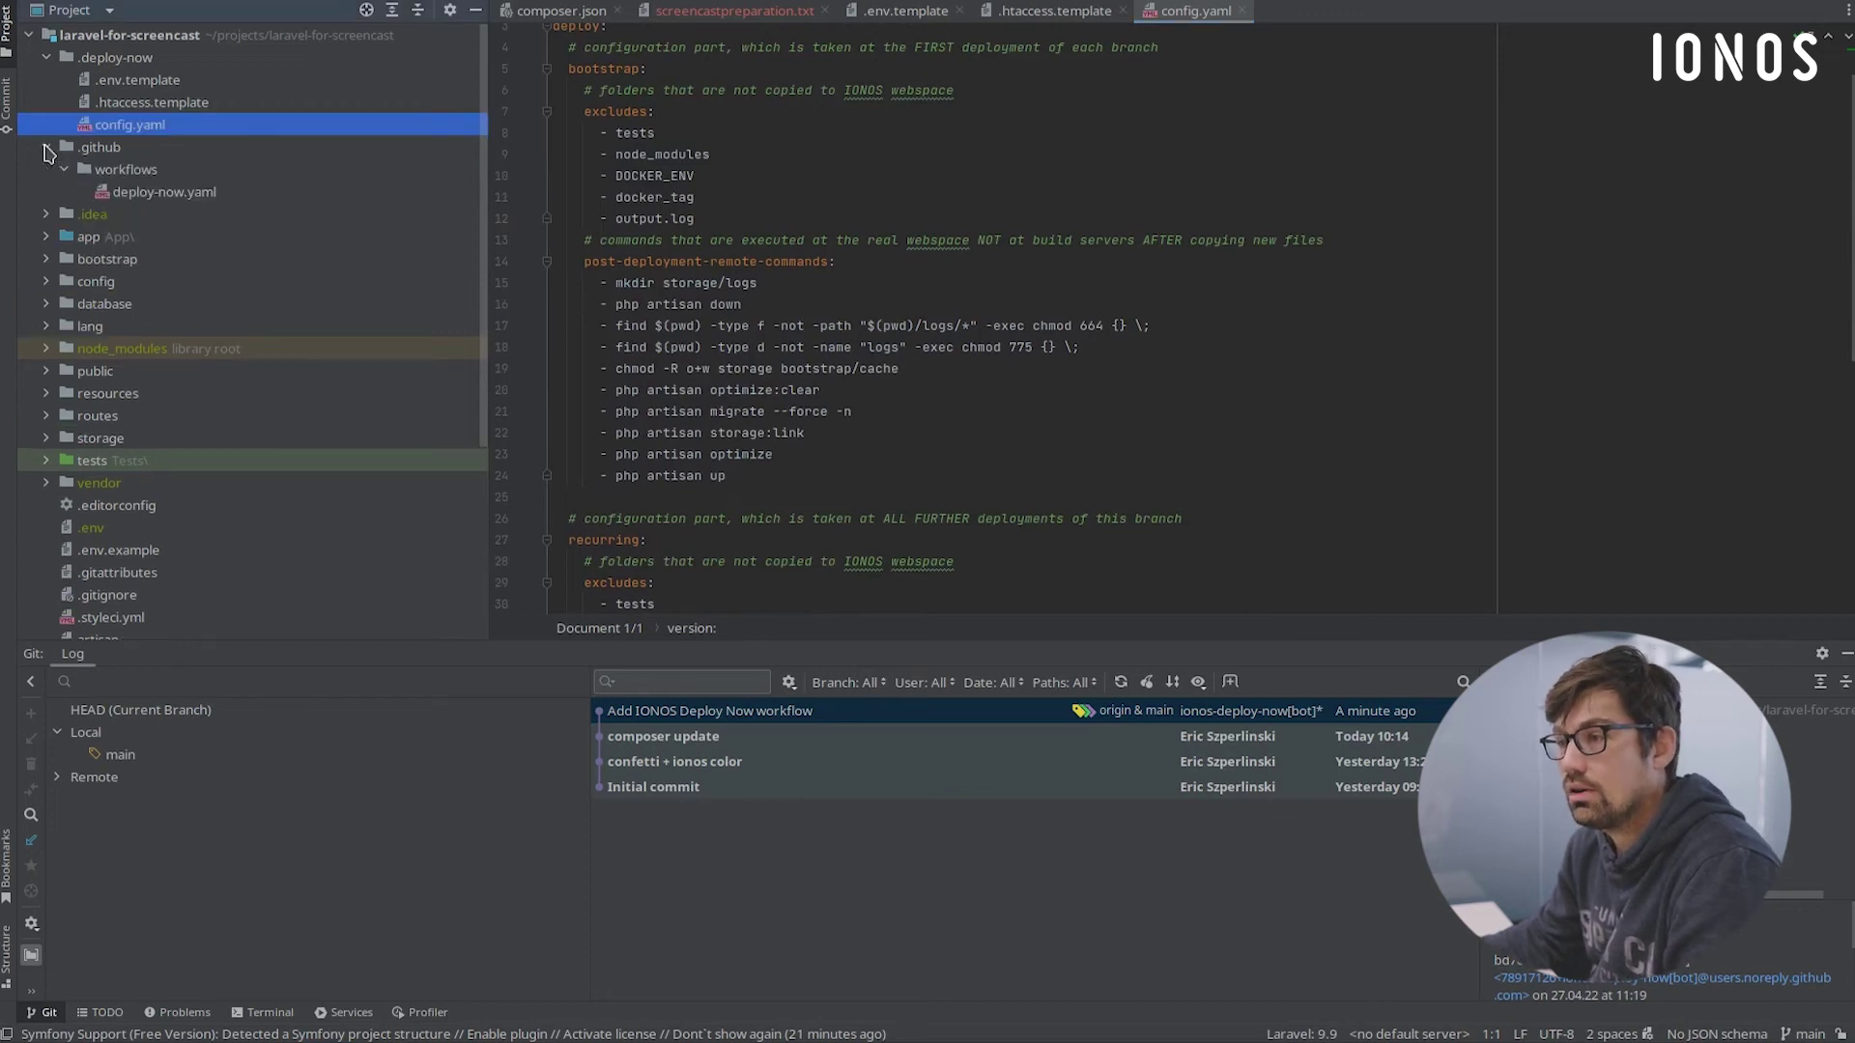
{"action": "double_click", "coordinate": [135, 193]}
{"action": "scroll", "coordinate": [986, 253], "scroll_direction": "down", "scroll_amount": 5}
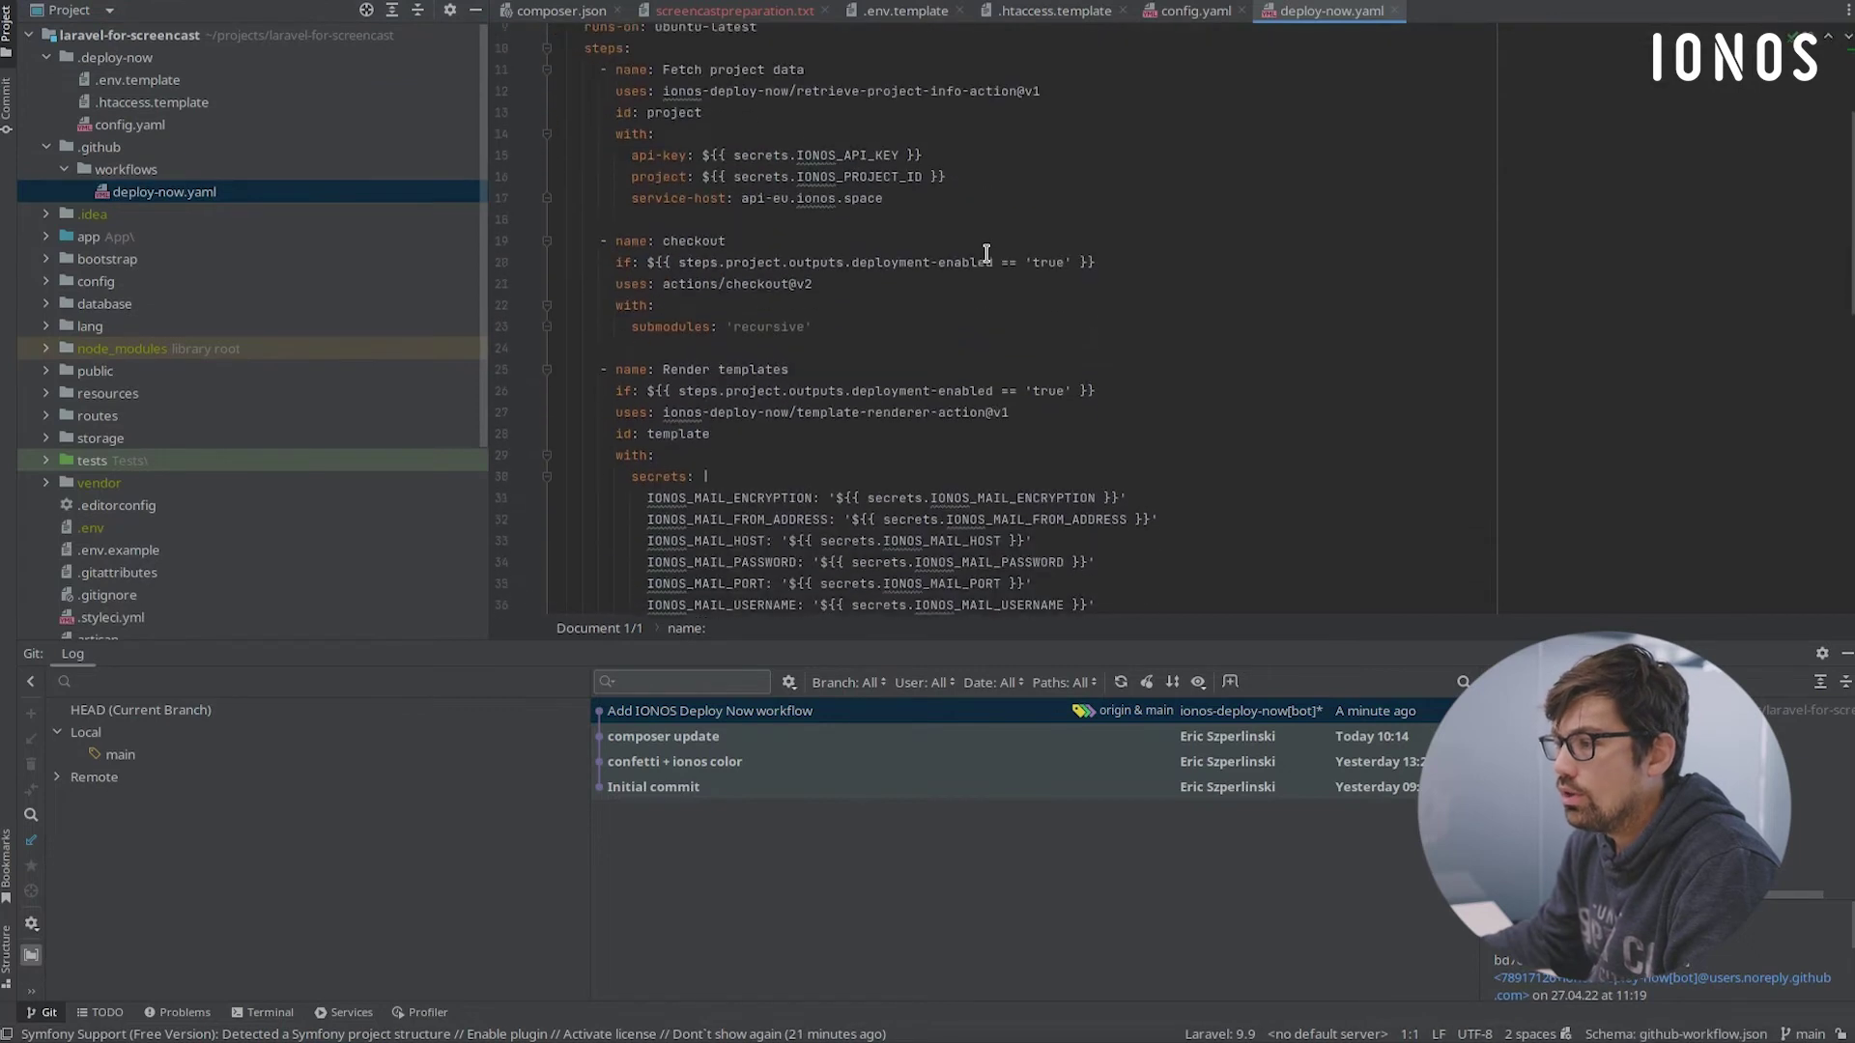
{"action": "scroll", "coordinate": [769, 293], "scroll_direction": "up", "scroll_amount": 4}
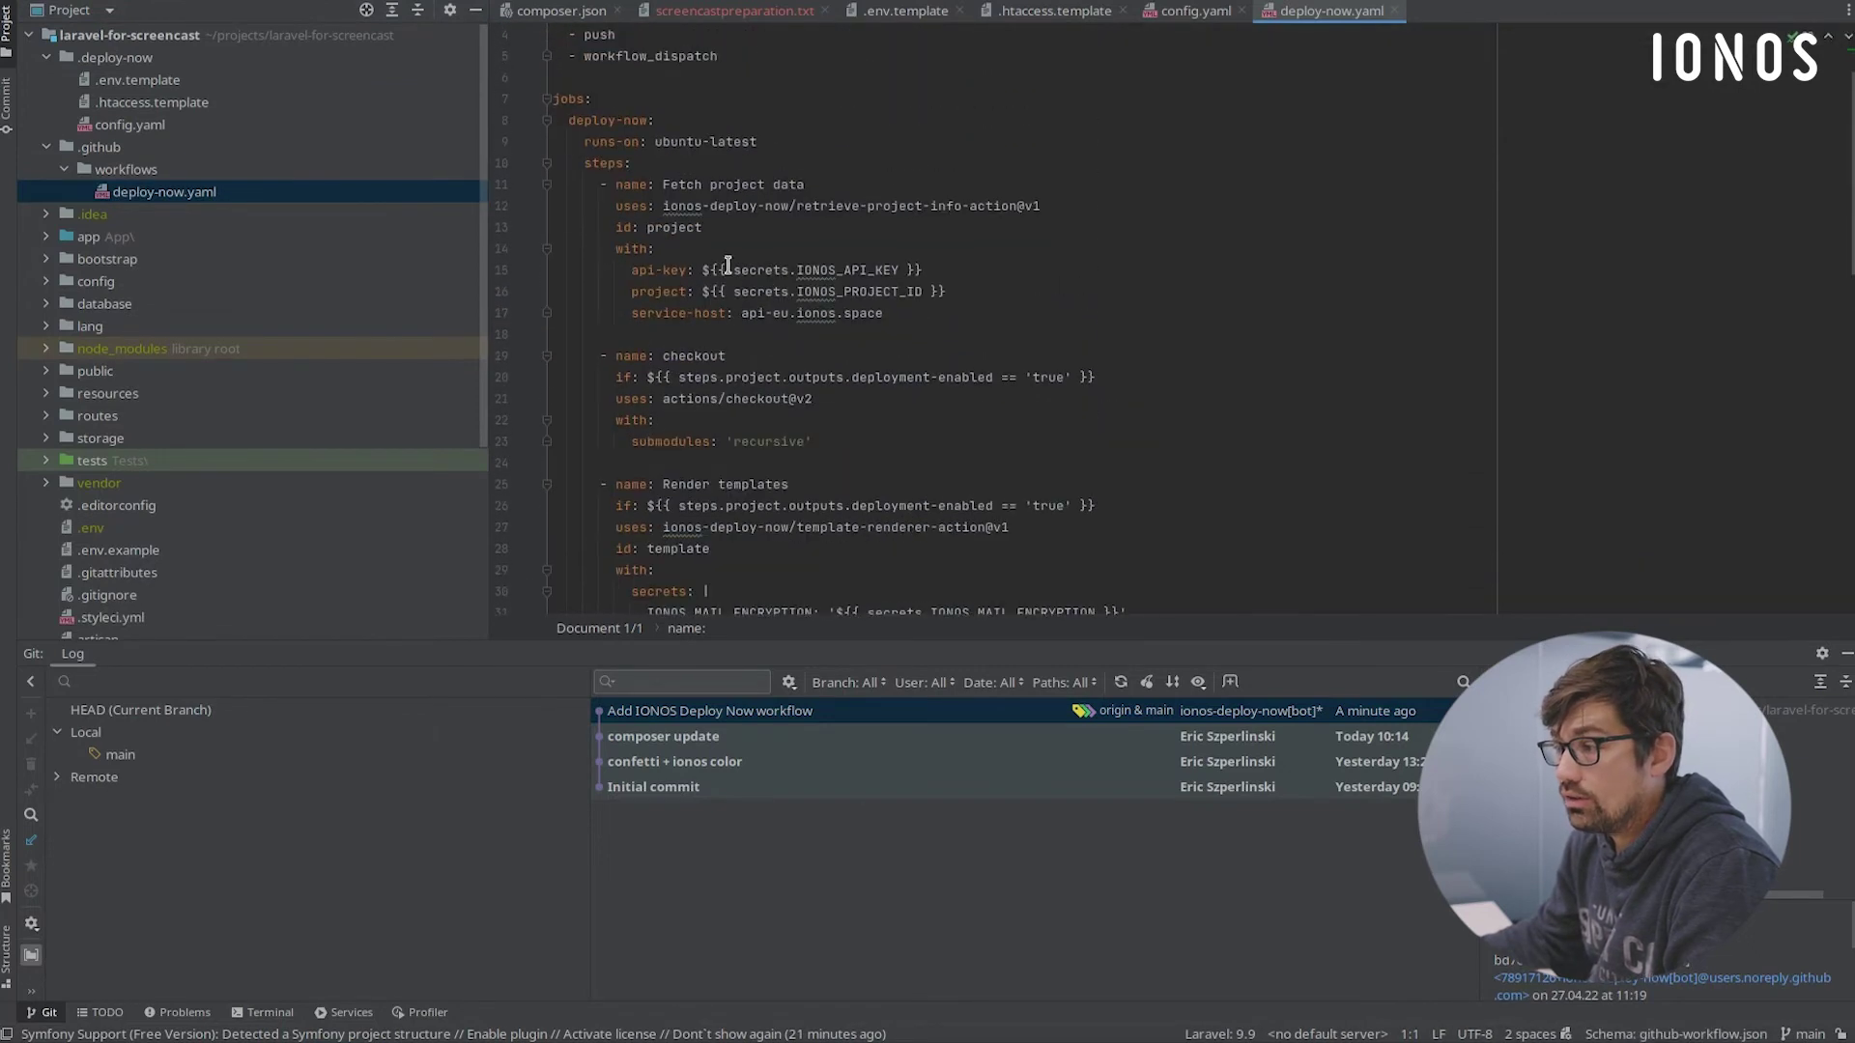
{"action": "scroll", "coordinate": [874, 339], "scroll_direction": "down", "scroll_amount": 14}
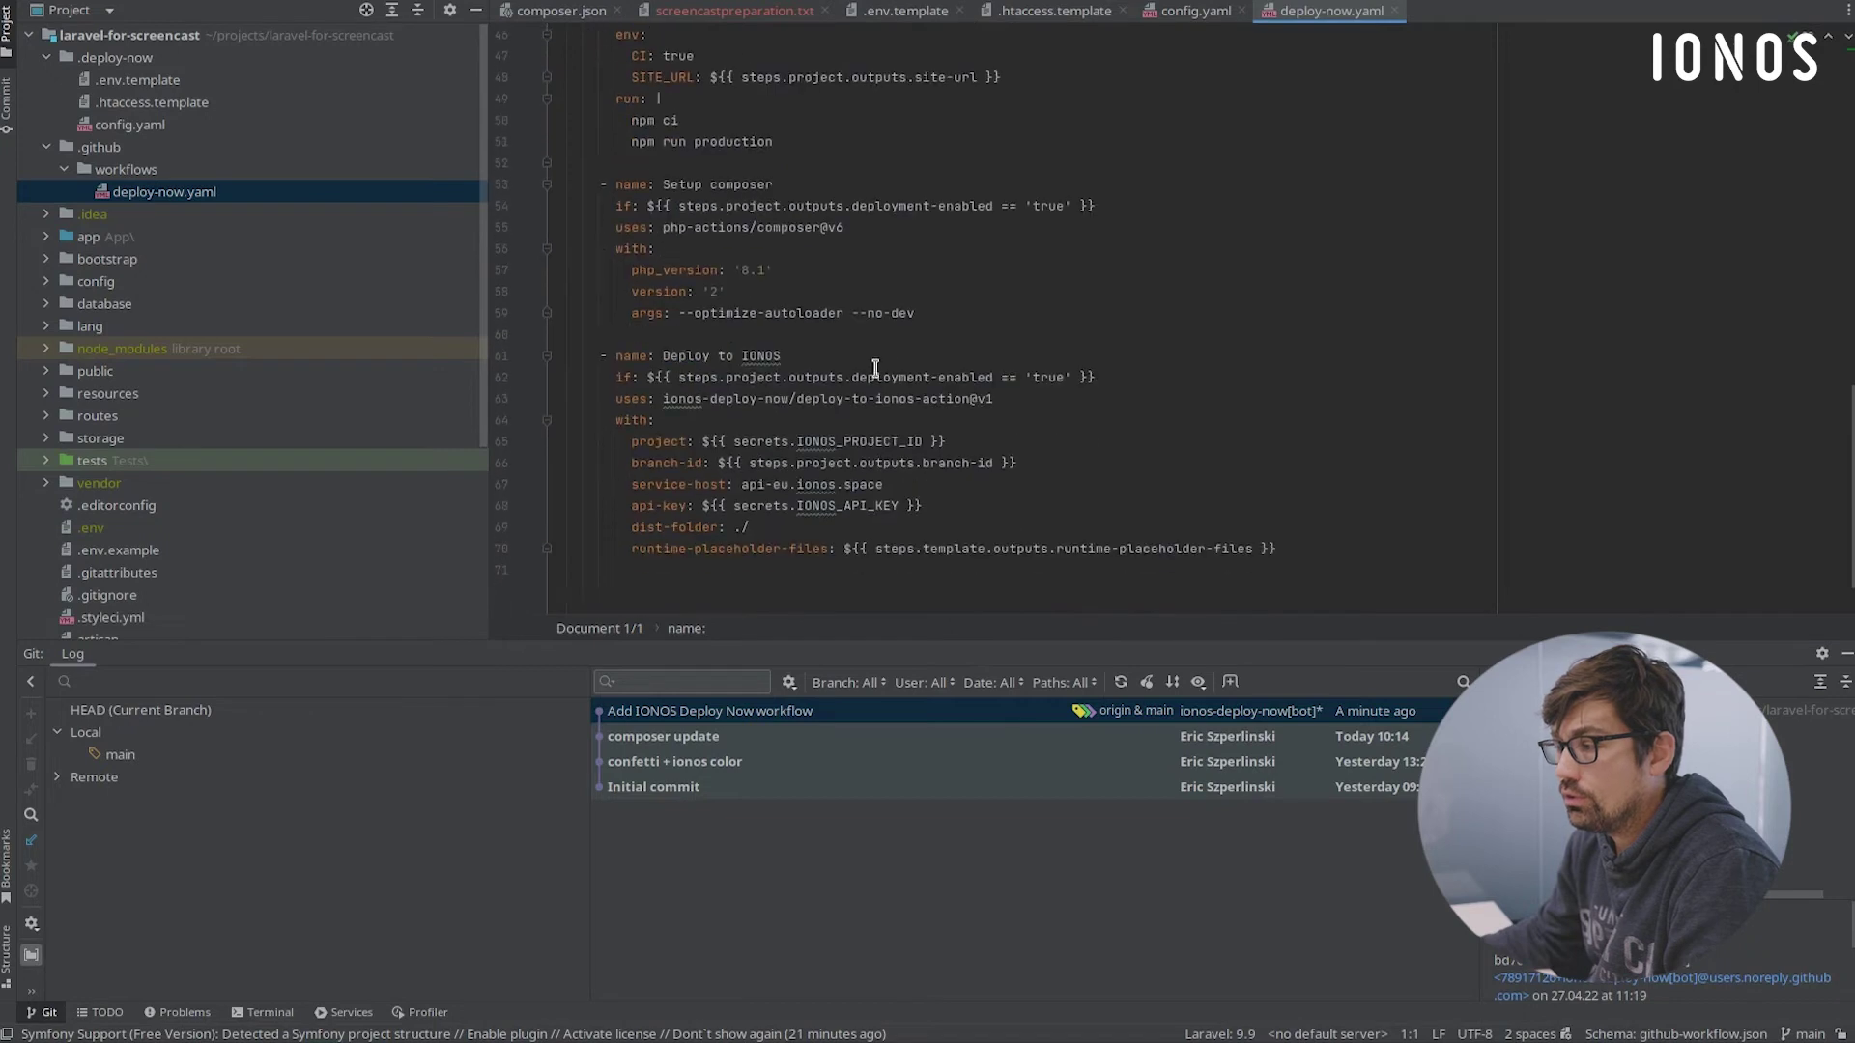
{"action": "left_click_drag", "start_coordinate": [599, 355], "coordinate": [1289, 540]}
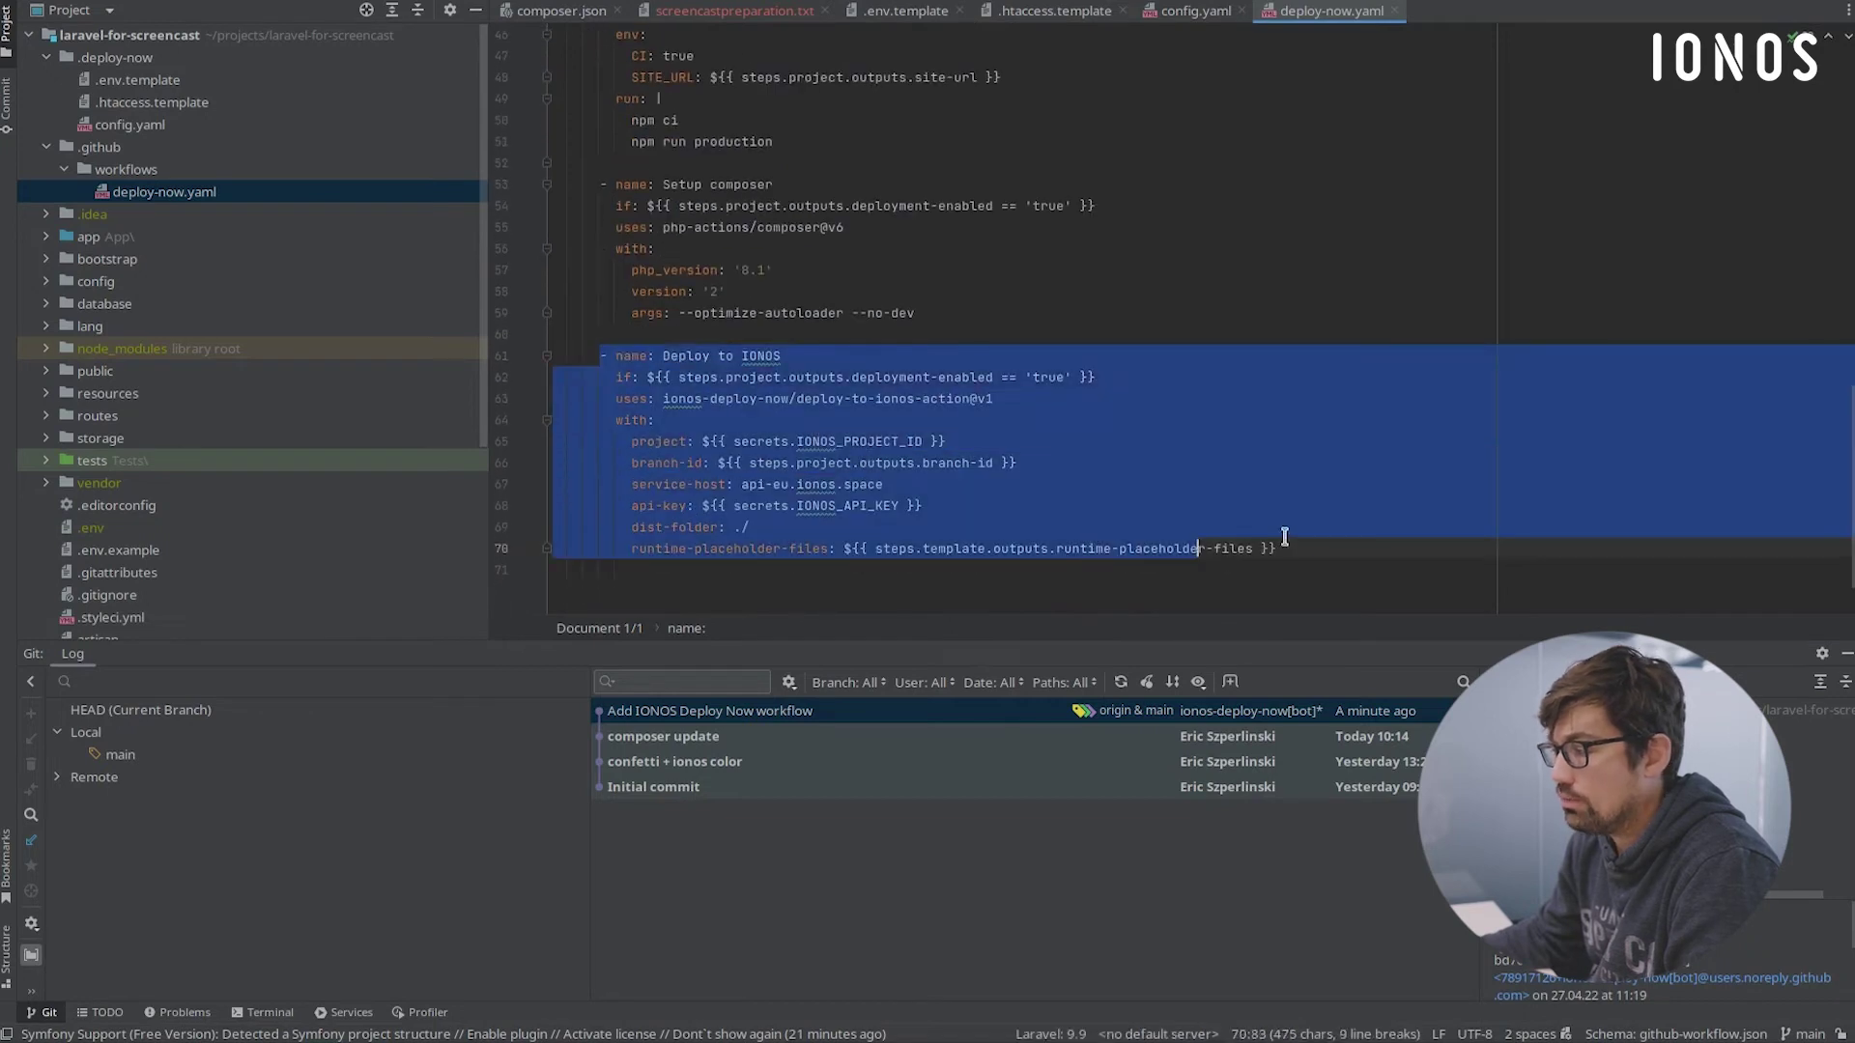
{"action": "left_click", "coordinate": [1290, 540]}
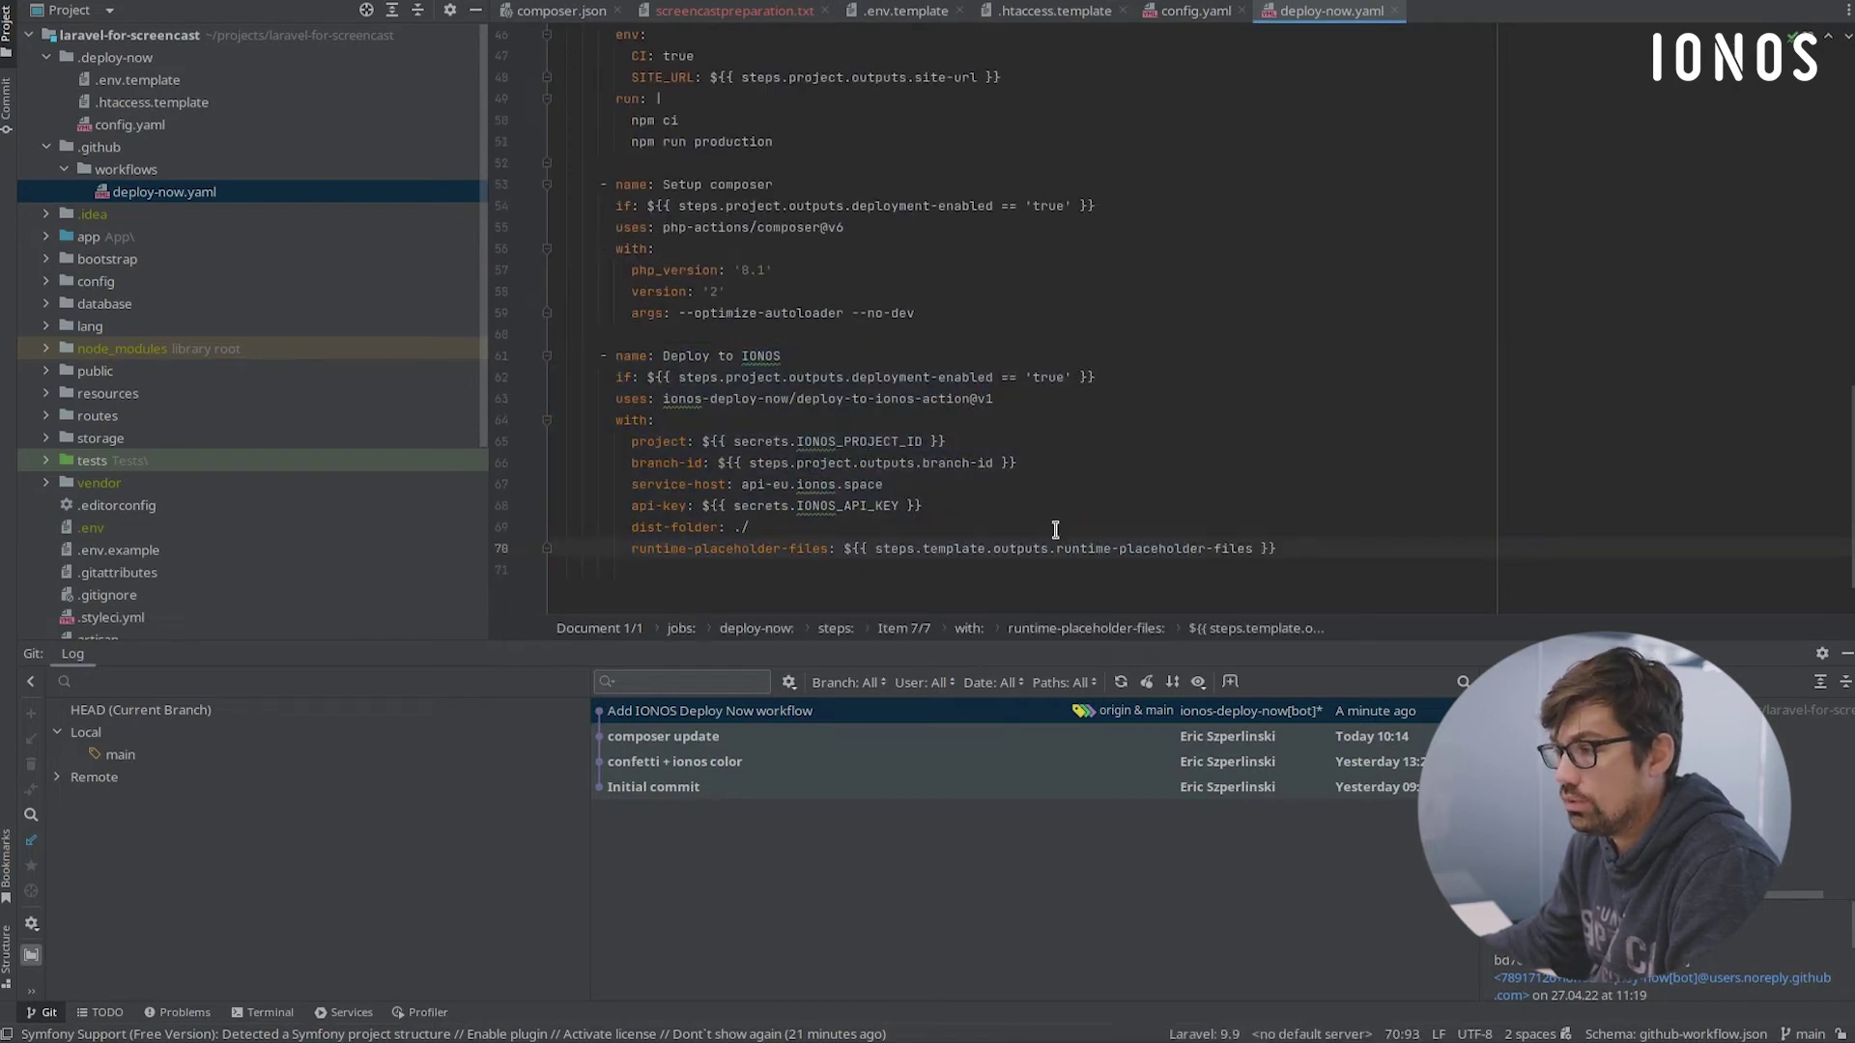
Examine the Setup Node and Build Node assets steps in deploy-now.yaml, including the npm run production command
{"action": "scroll", "coordinate": [927, 510], "scroll_direction": "up", "scroll_amount": 1}
{"action": "scroll", "coordinate": [840, 368], "scroll_direction": "up", "scroll_amount": 4}
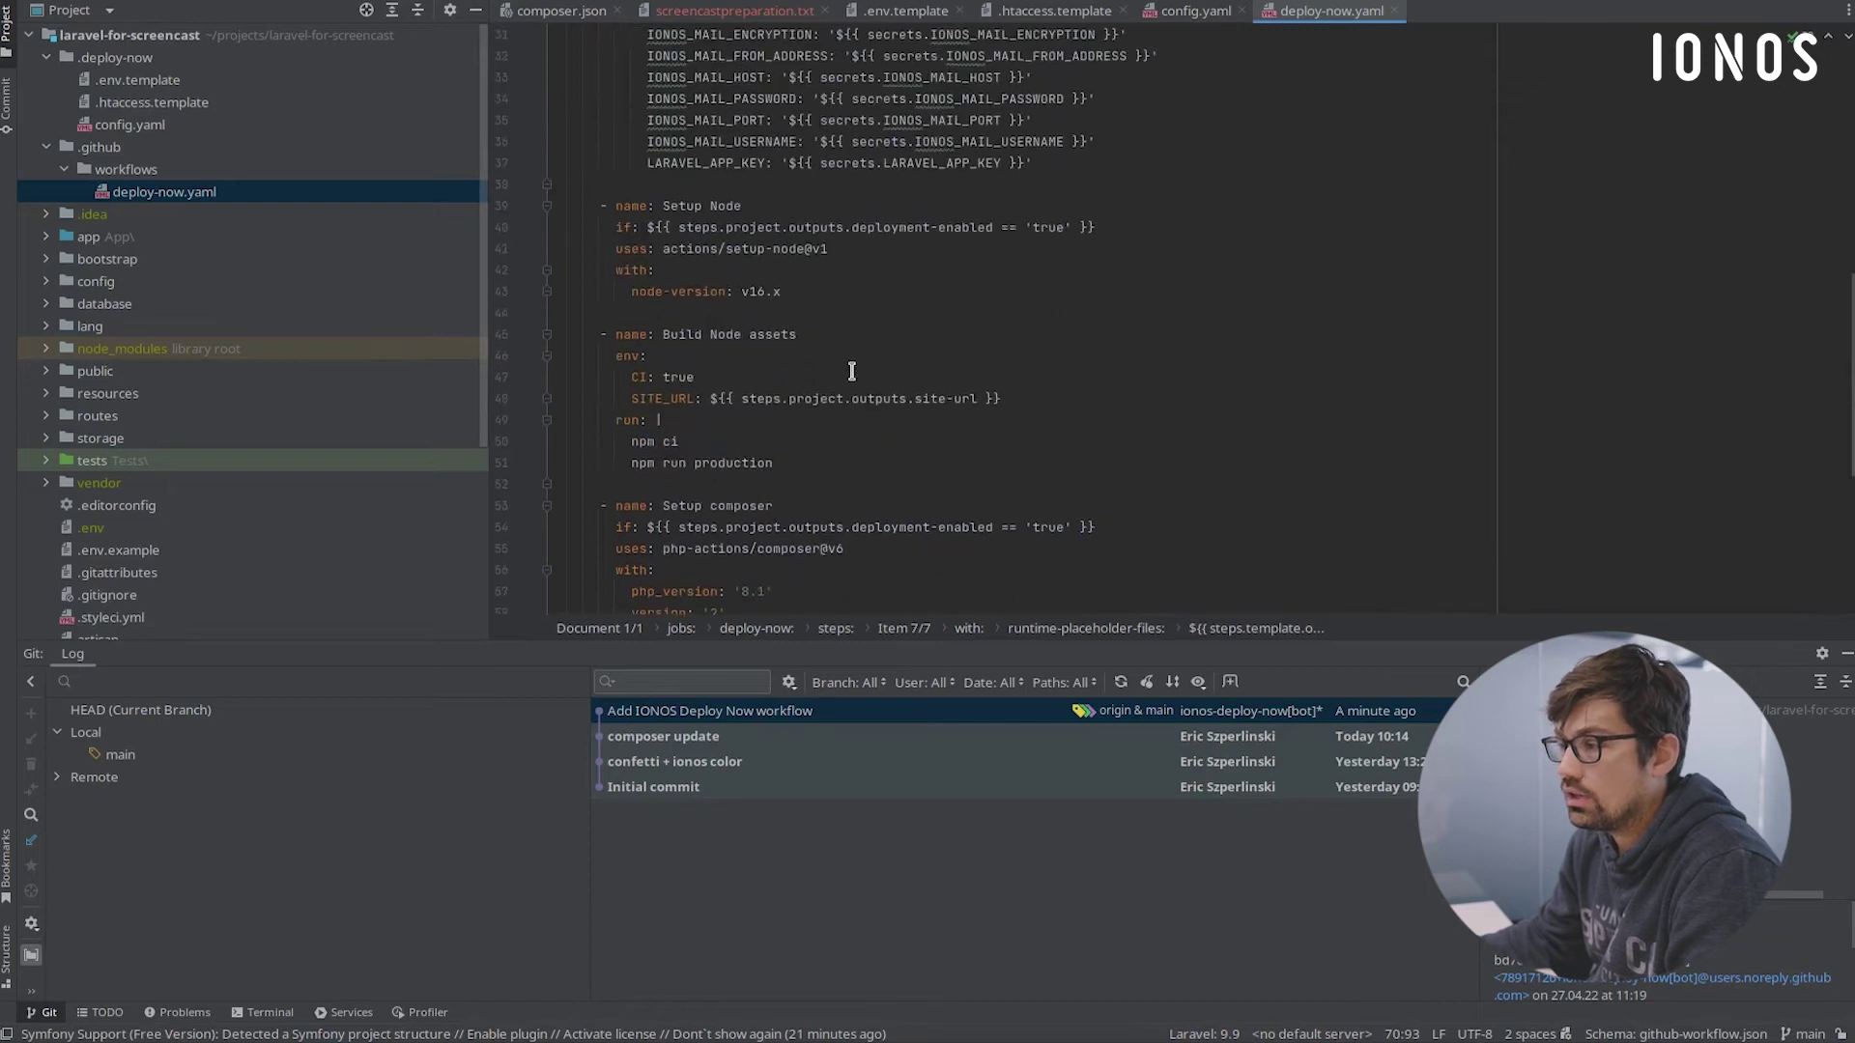
{"action": "scroll", "coordinate": [844, 423], "scroll_direction": "up", "scroll_amount": 4}
{"action": "scroll", "coordinate": [841, 425], "scroll_direction": "down", "scroll_amount": 4}
{"action": "left_click", "coordinate": [833, 463]}
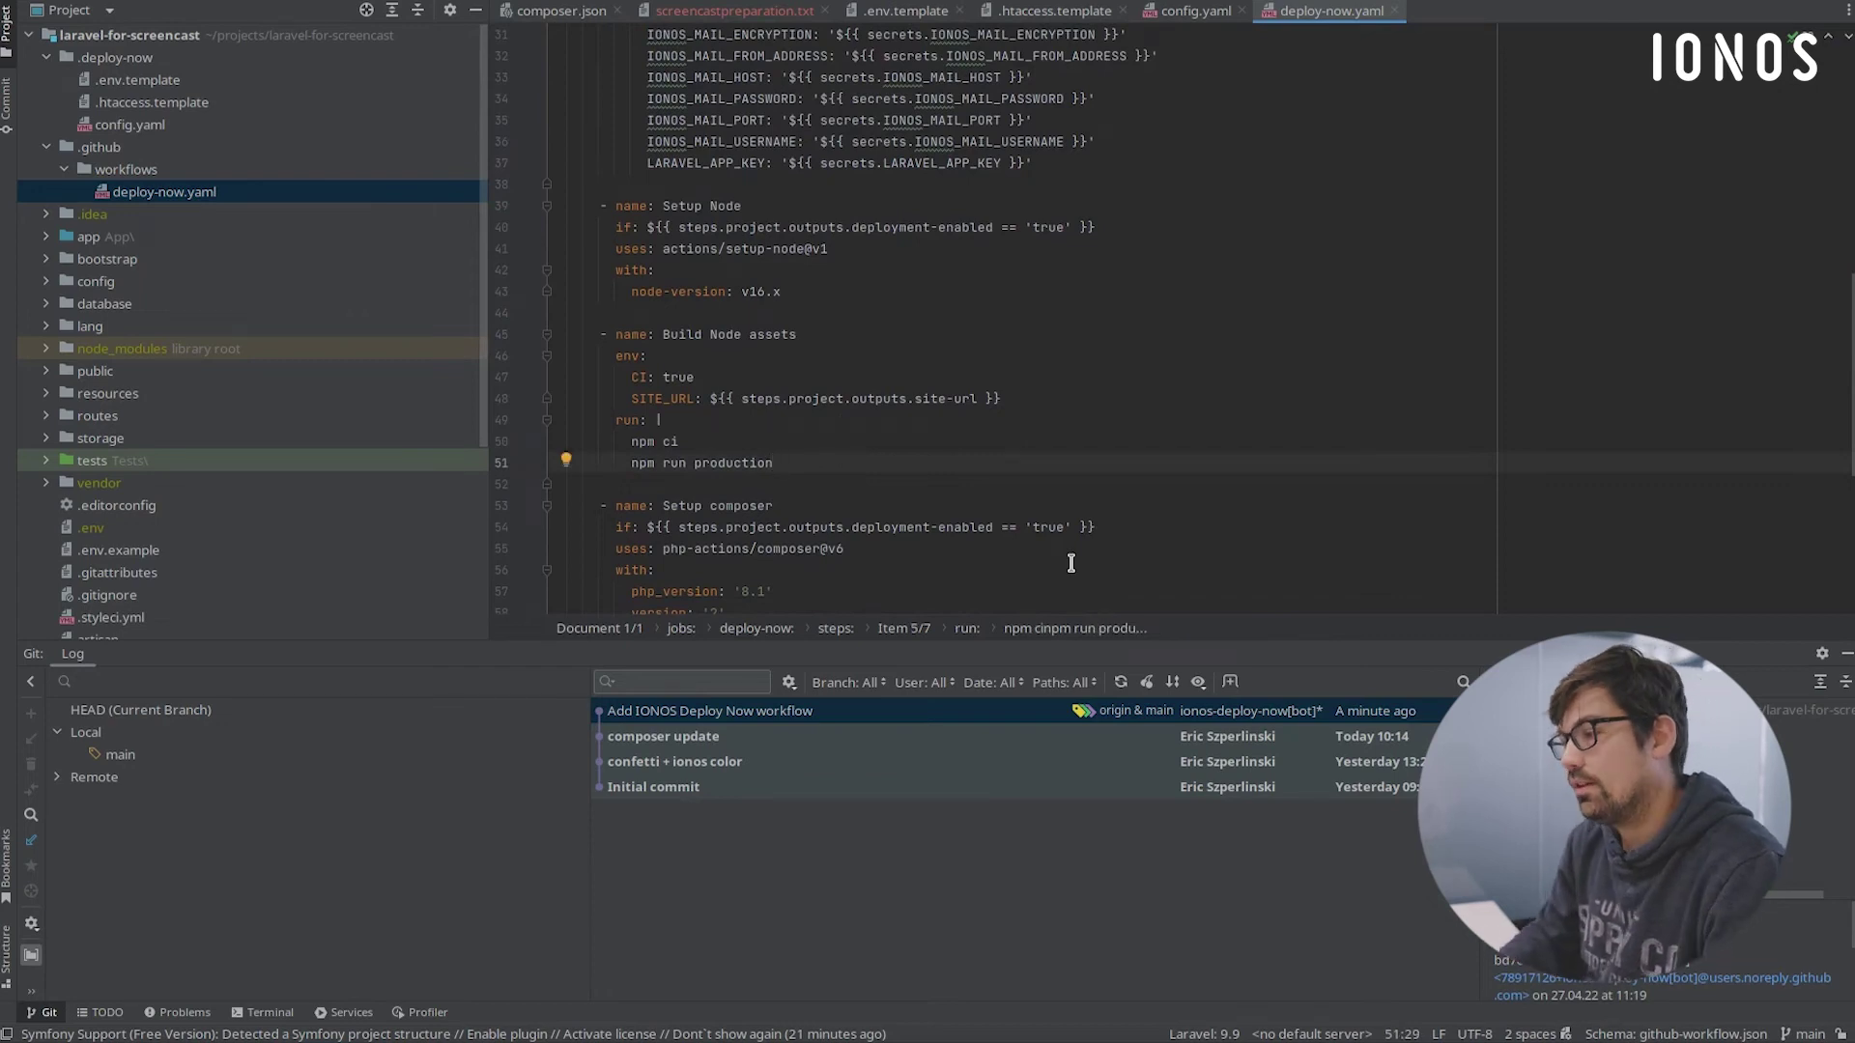
Try removing the --no-dev argument from the Setup composer step in deploy-now.yaml and re-enter it
{"action": "scroll", "coordinate": [871, 448], "scroll_direction": "down", "scroll_amount": 3}
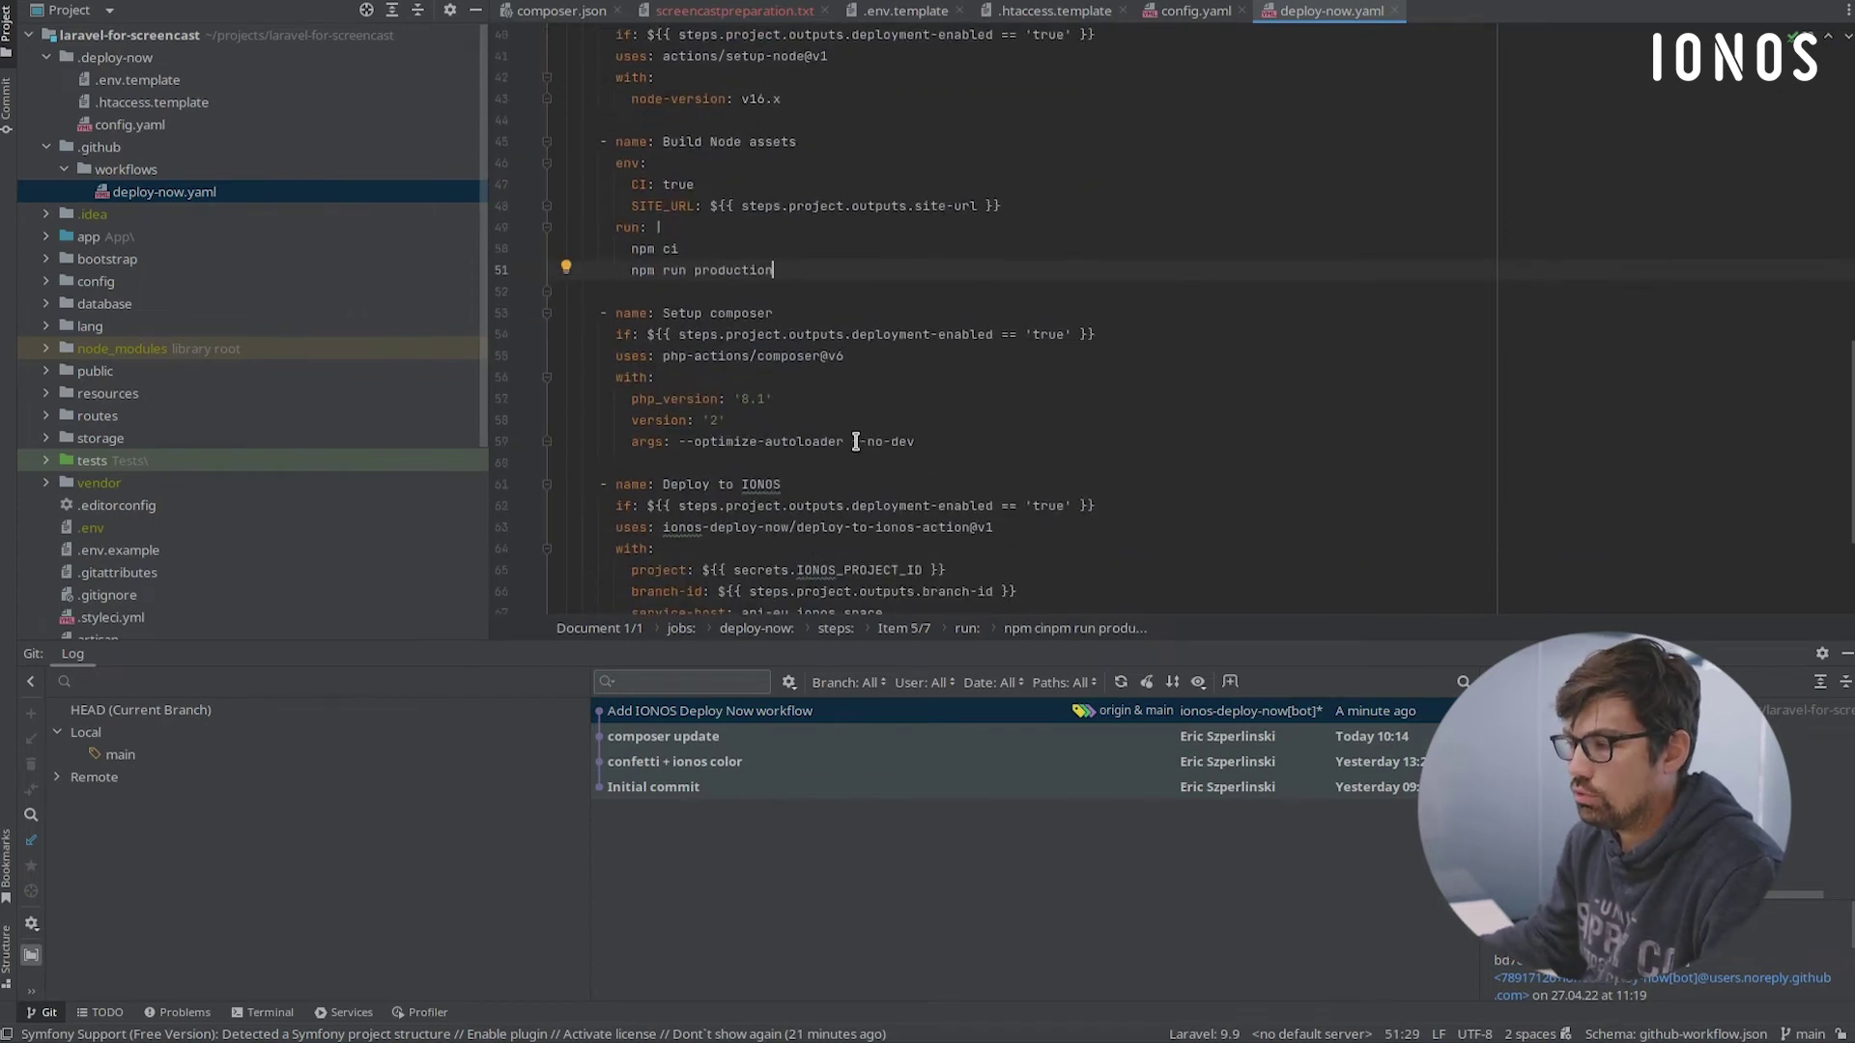
{"action": "left_click", "coordinate": [856, 442]}
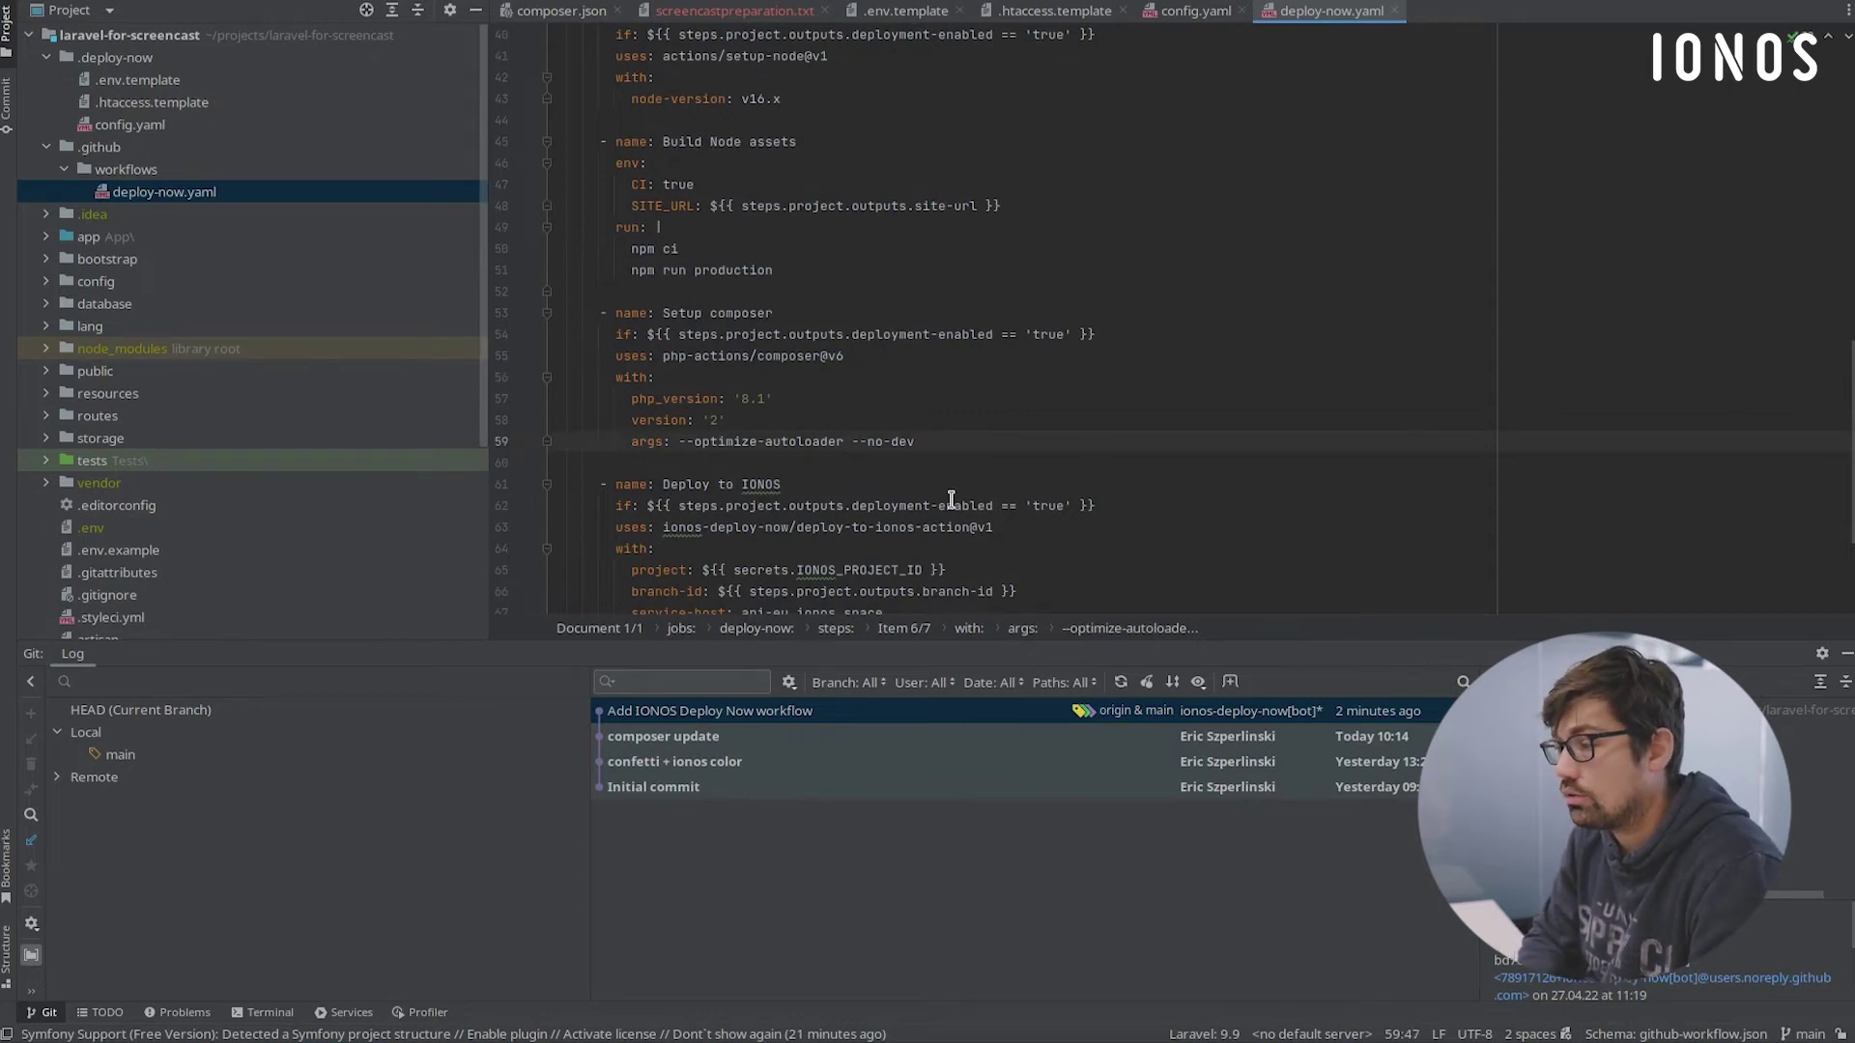
{"action": "key", "text": "BackSpace"}
{"action": "key", "text": "BackSpace"}
{"action": "key", "text": "BackSpace"}
{"action": "key", "text": "BackSpace"}
{"action": "key", "text": "BackSpace"}
{"action": "key", "text": "BackSpace"}
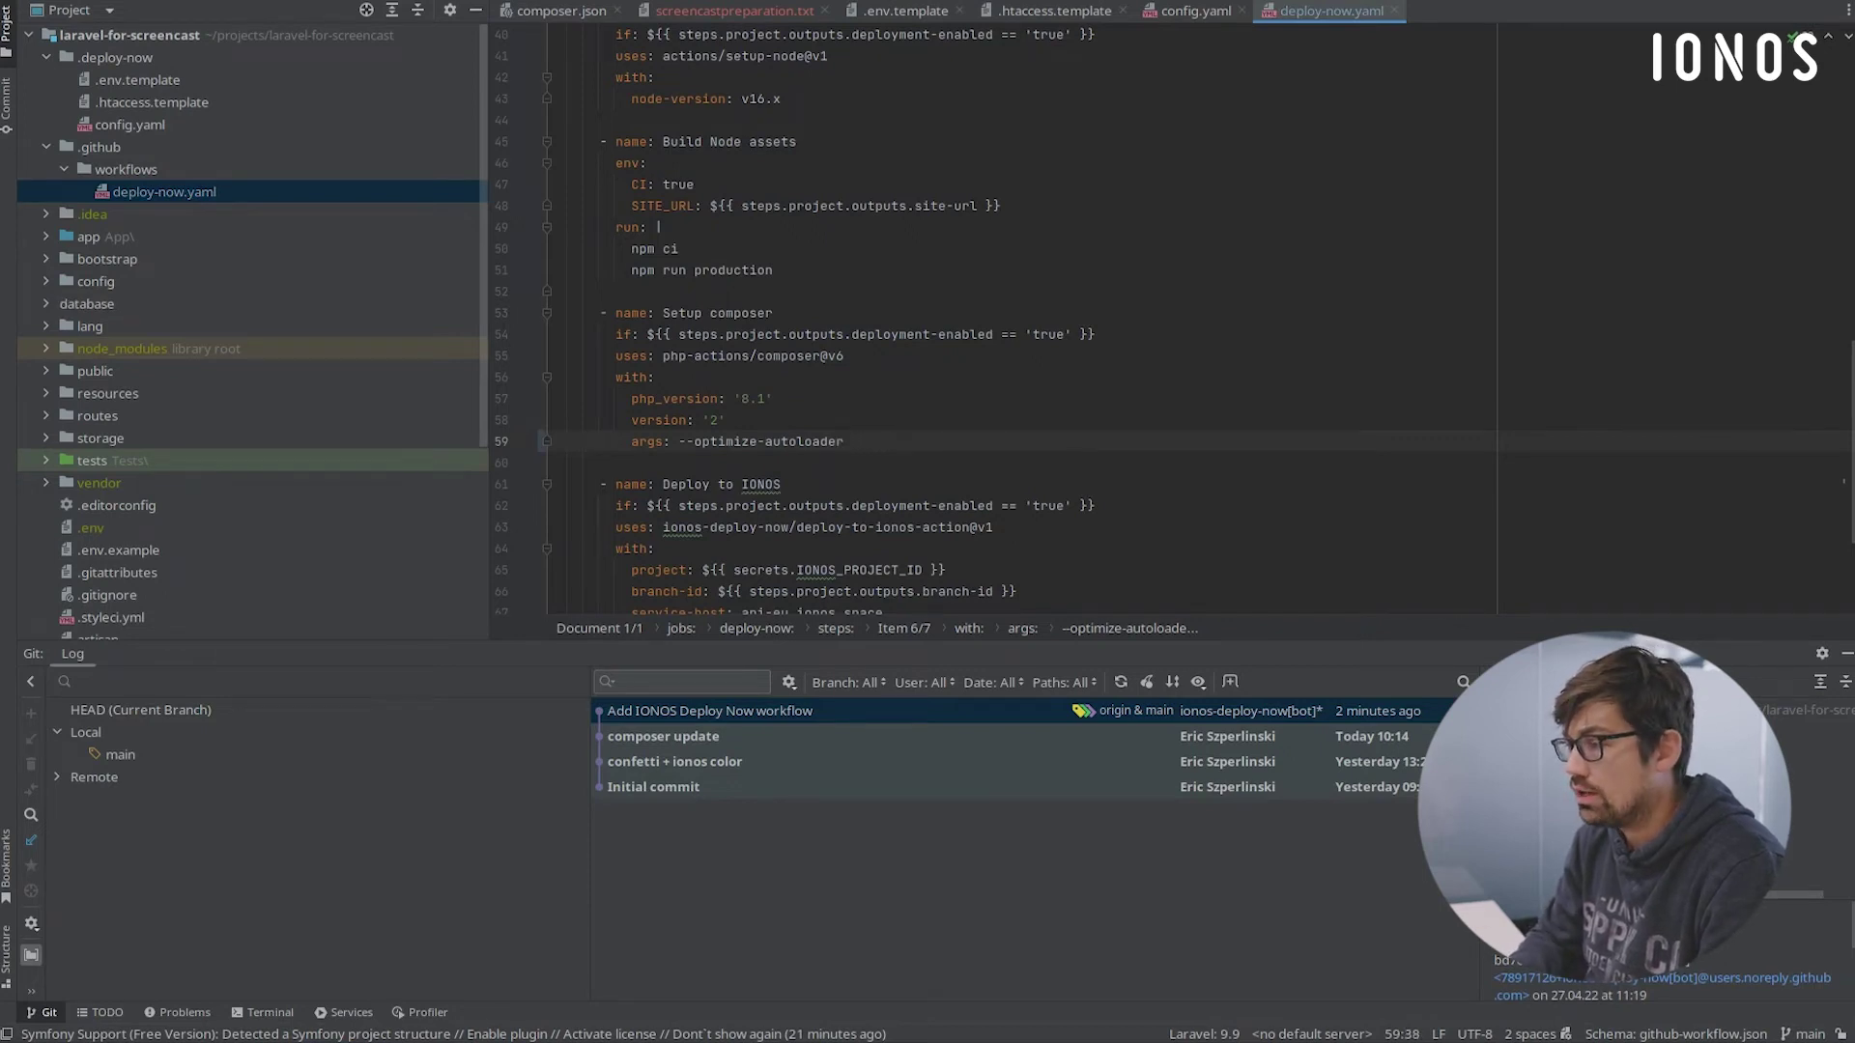
{"action": "type", "text": "no-dev"}
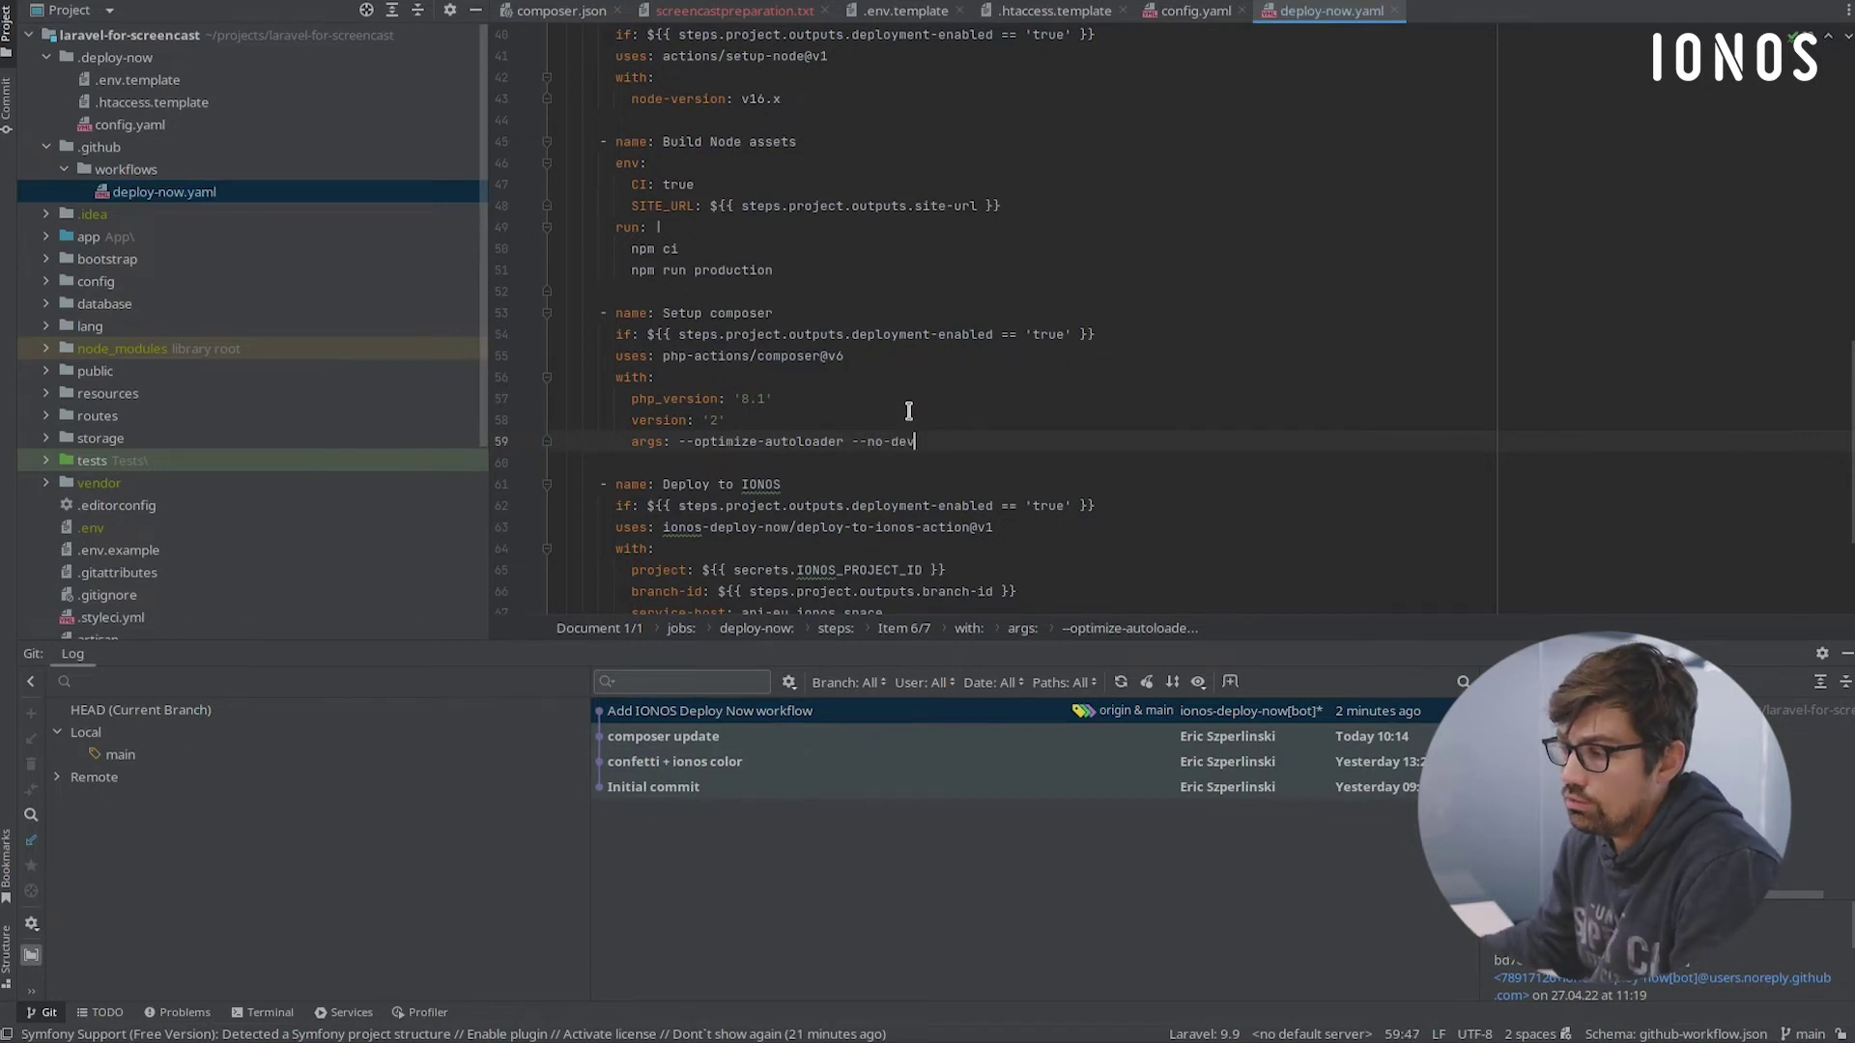
Revisit .env.template and the remote deployment commands in config.yaml in the .deploy-now folder
{"action": "scroll", "coordinate": [915, 431], "scroll_direction": "up", "scroll_amount": 1}
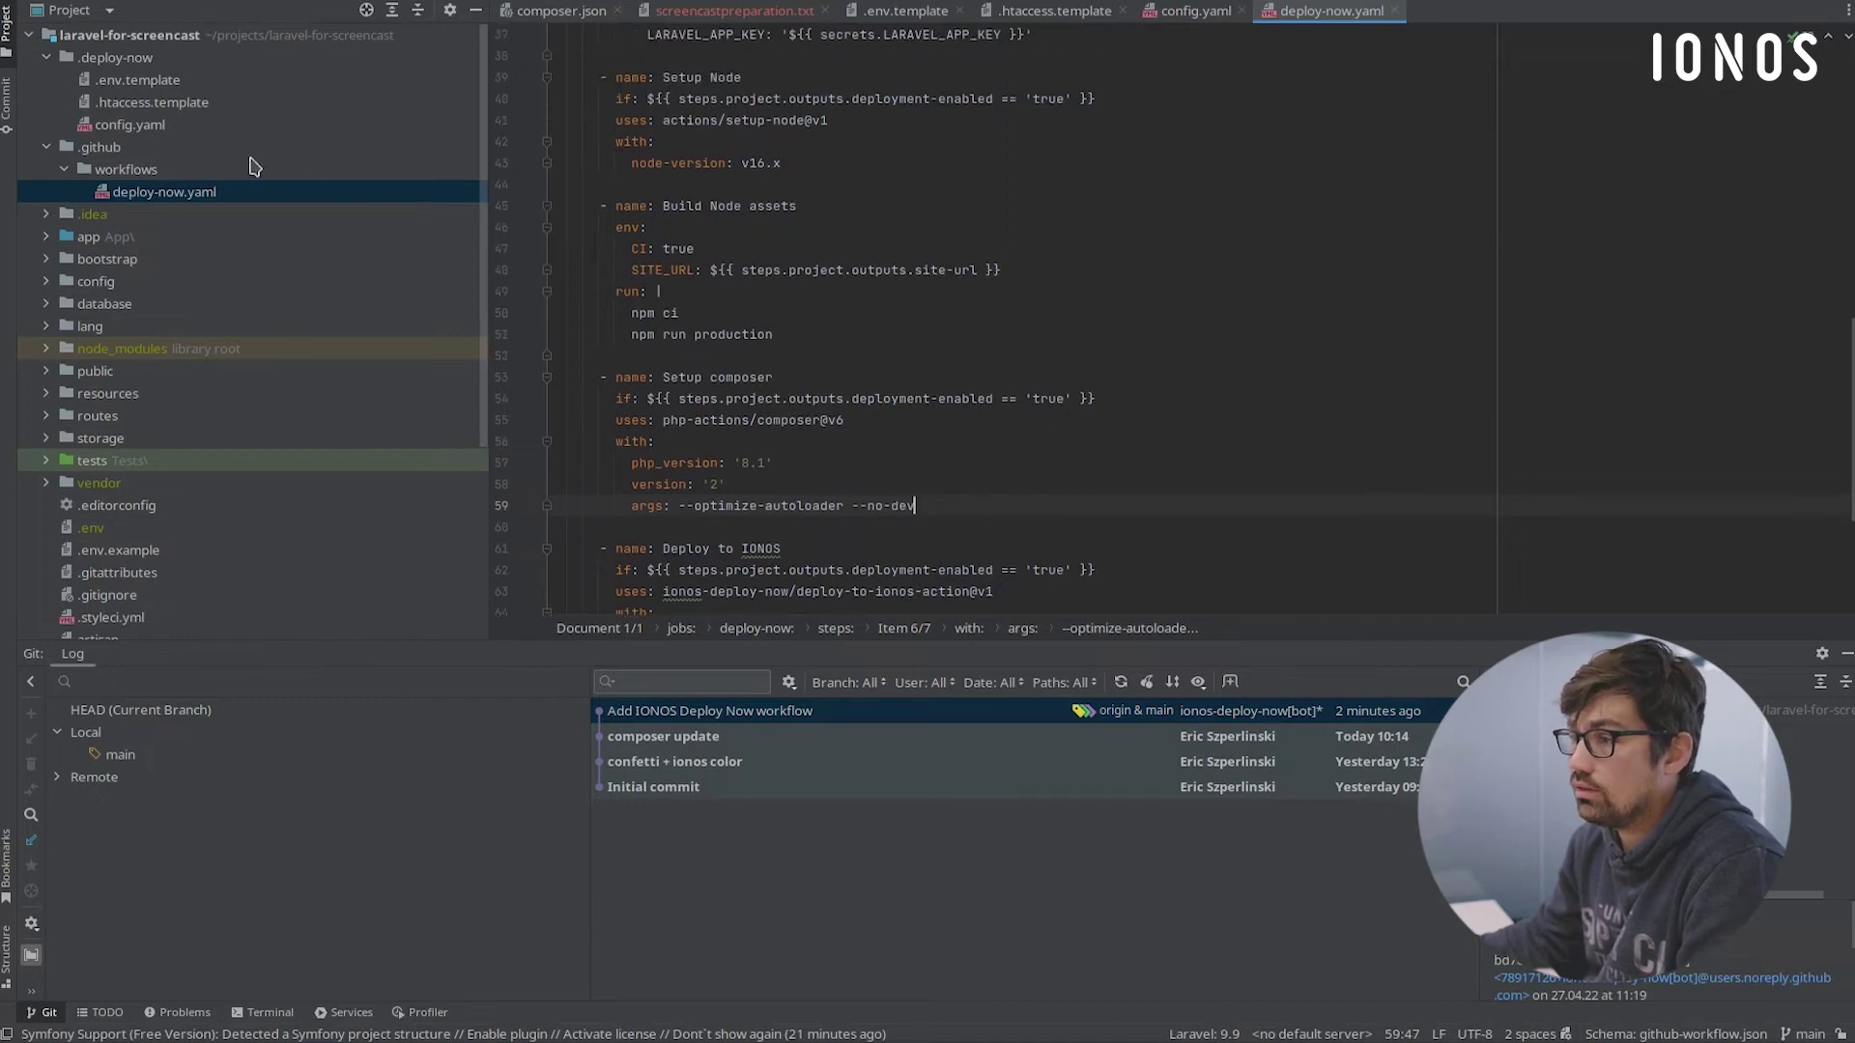
{"action": "double_click", "coordinate": [155, 82]}
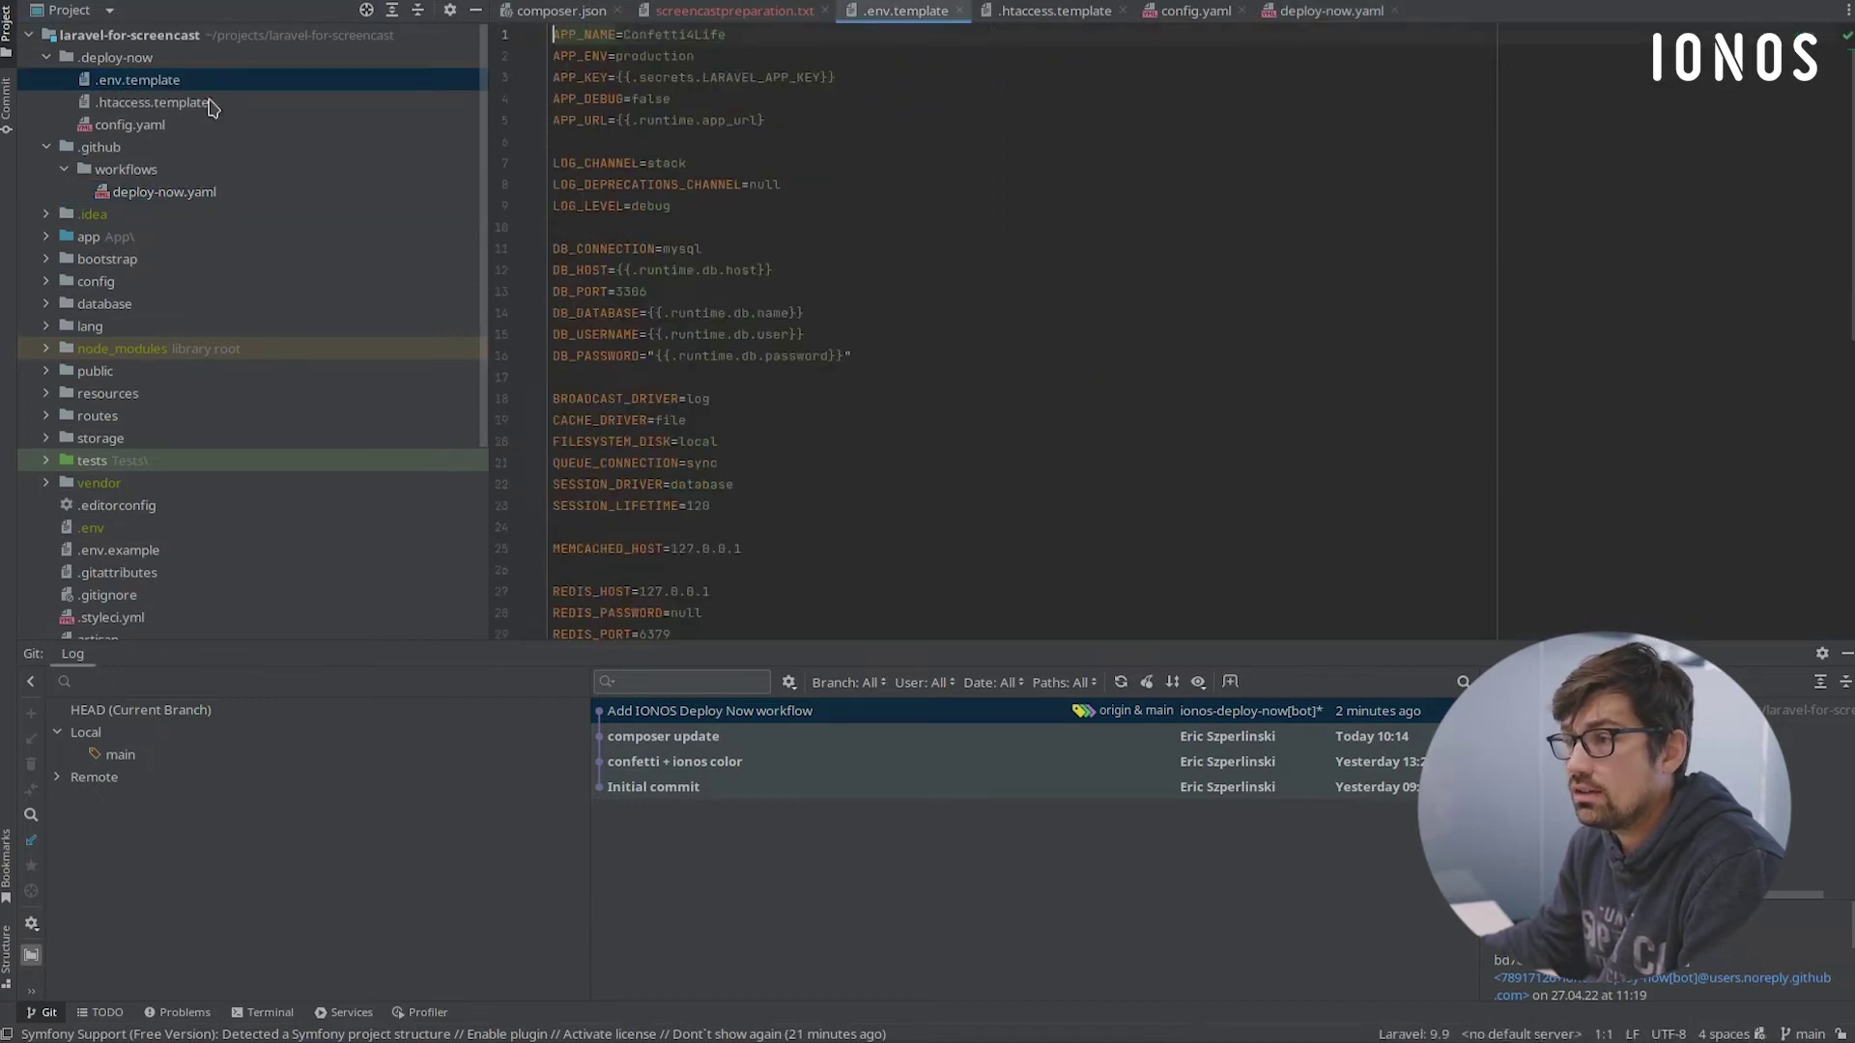
{"action": "double_click", "coordinate": [208, 104]}
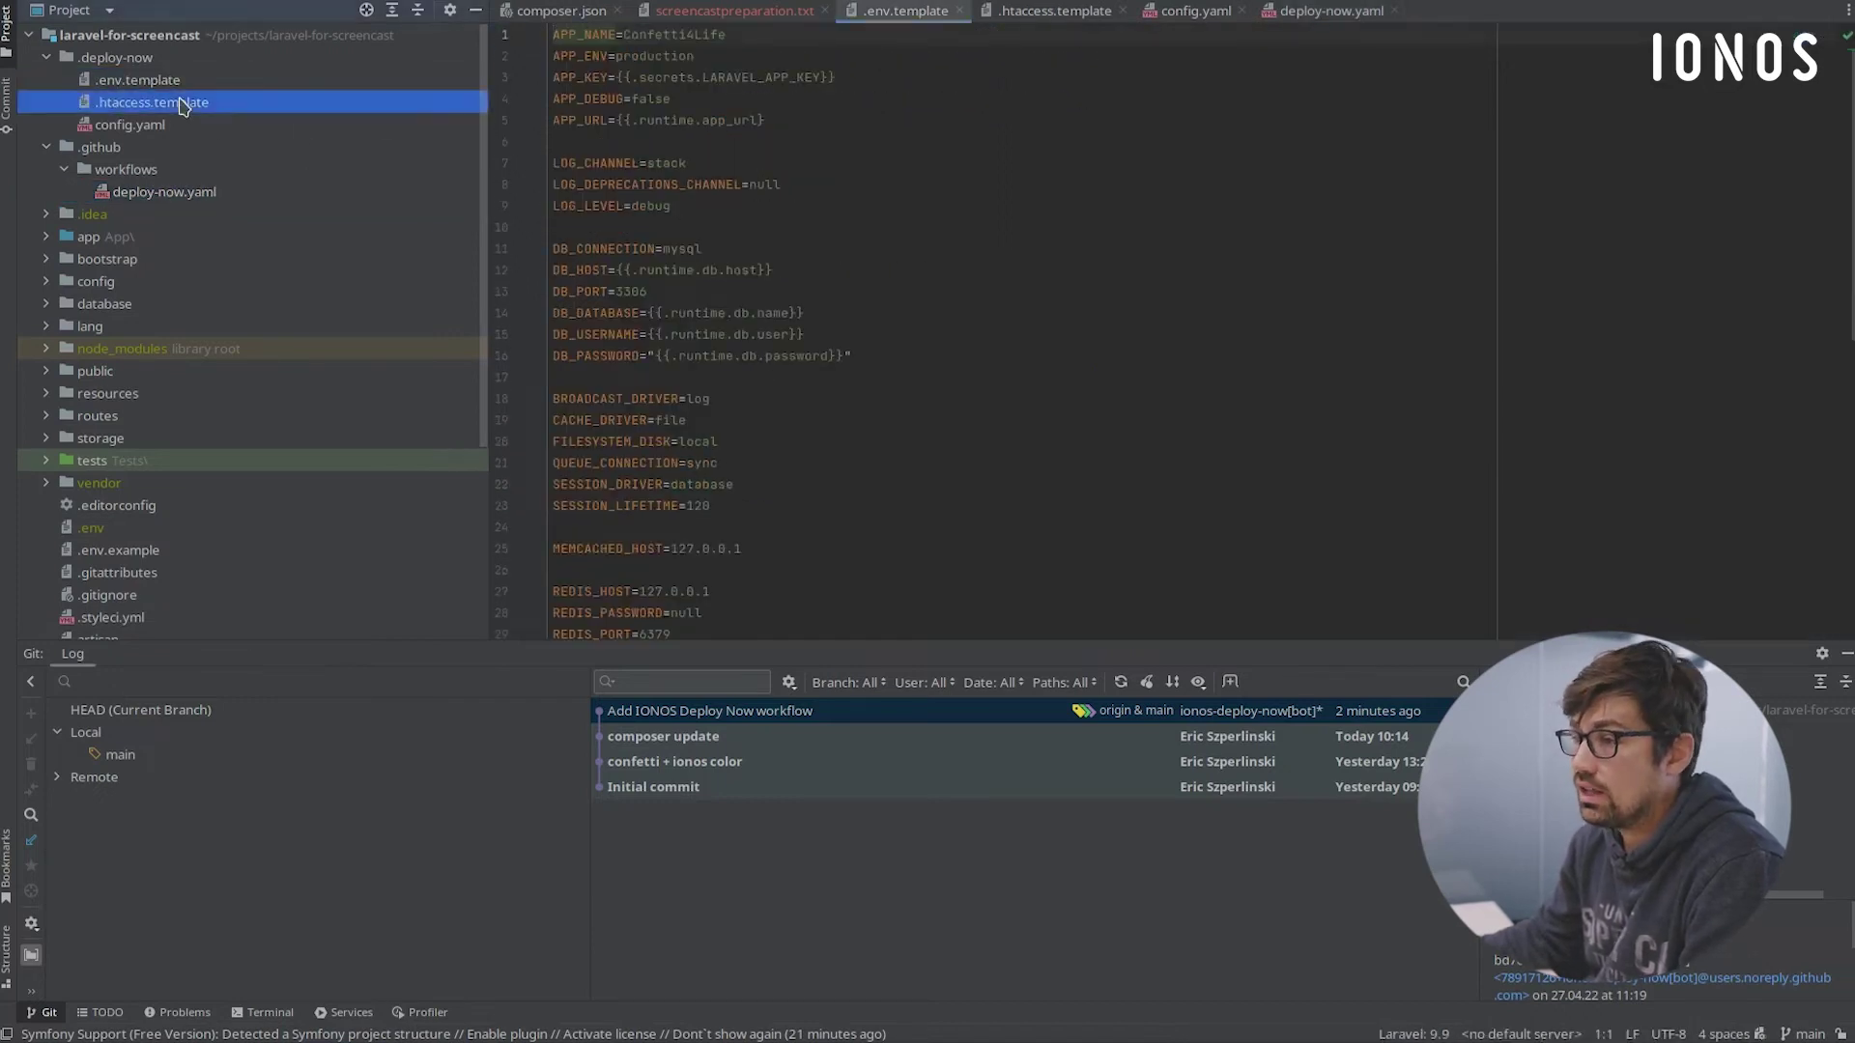
{"action": "double_click", "coordinate": [157, 127]}
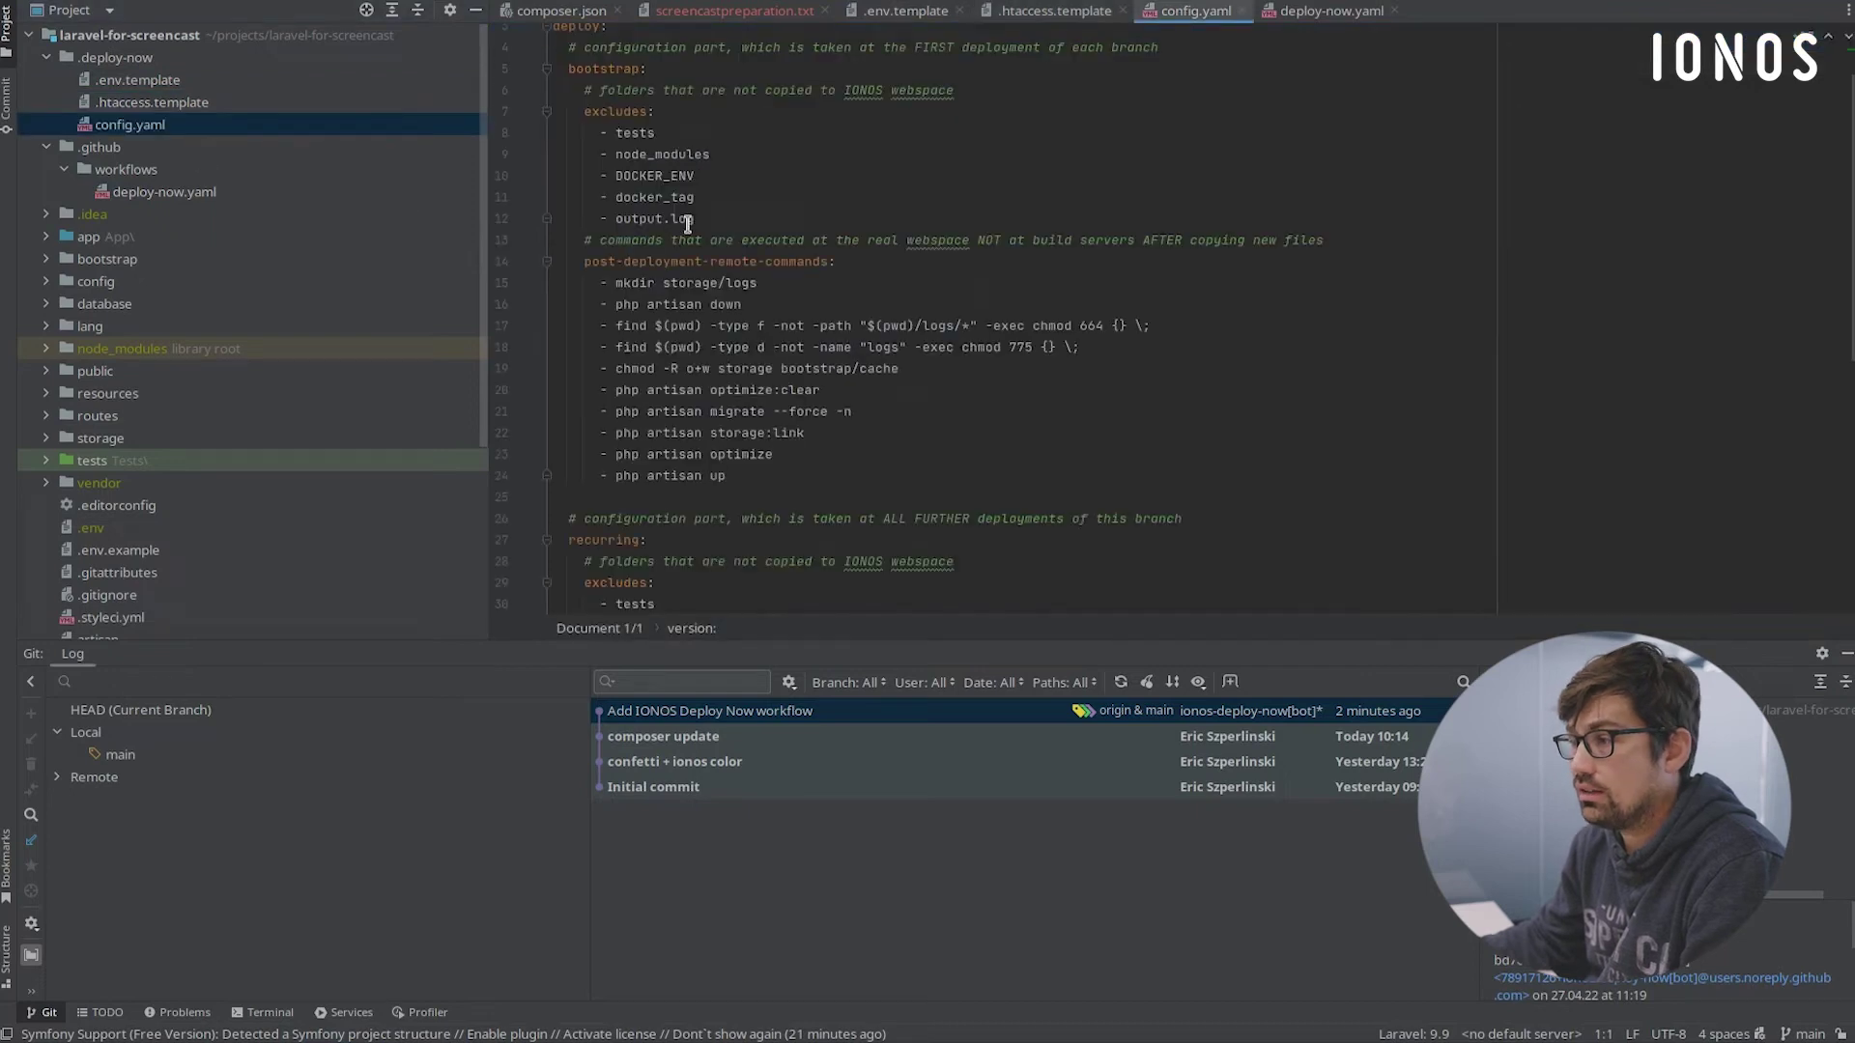
{"action": "scroll", "coordinate": [846, 324], "scroll_direction": "down", "scroll_amount": 2}
{"action": "left_click", "coordinate": [816, 261]}
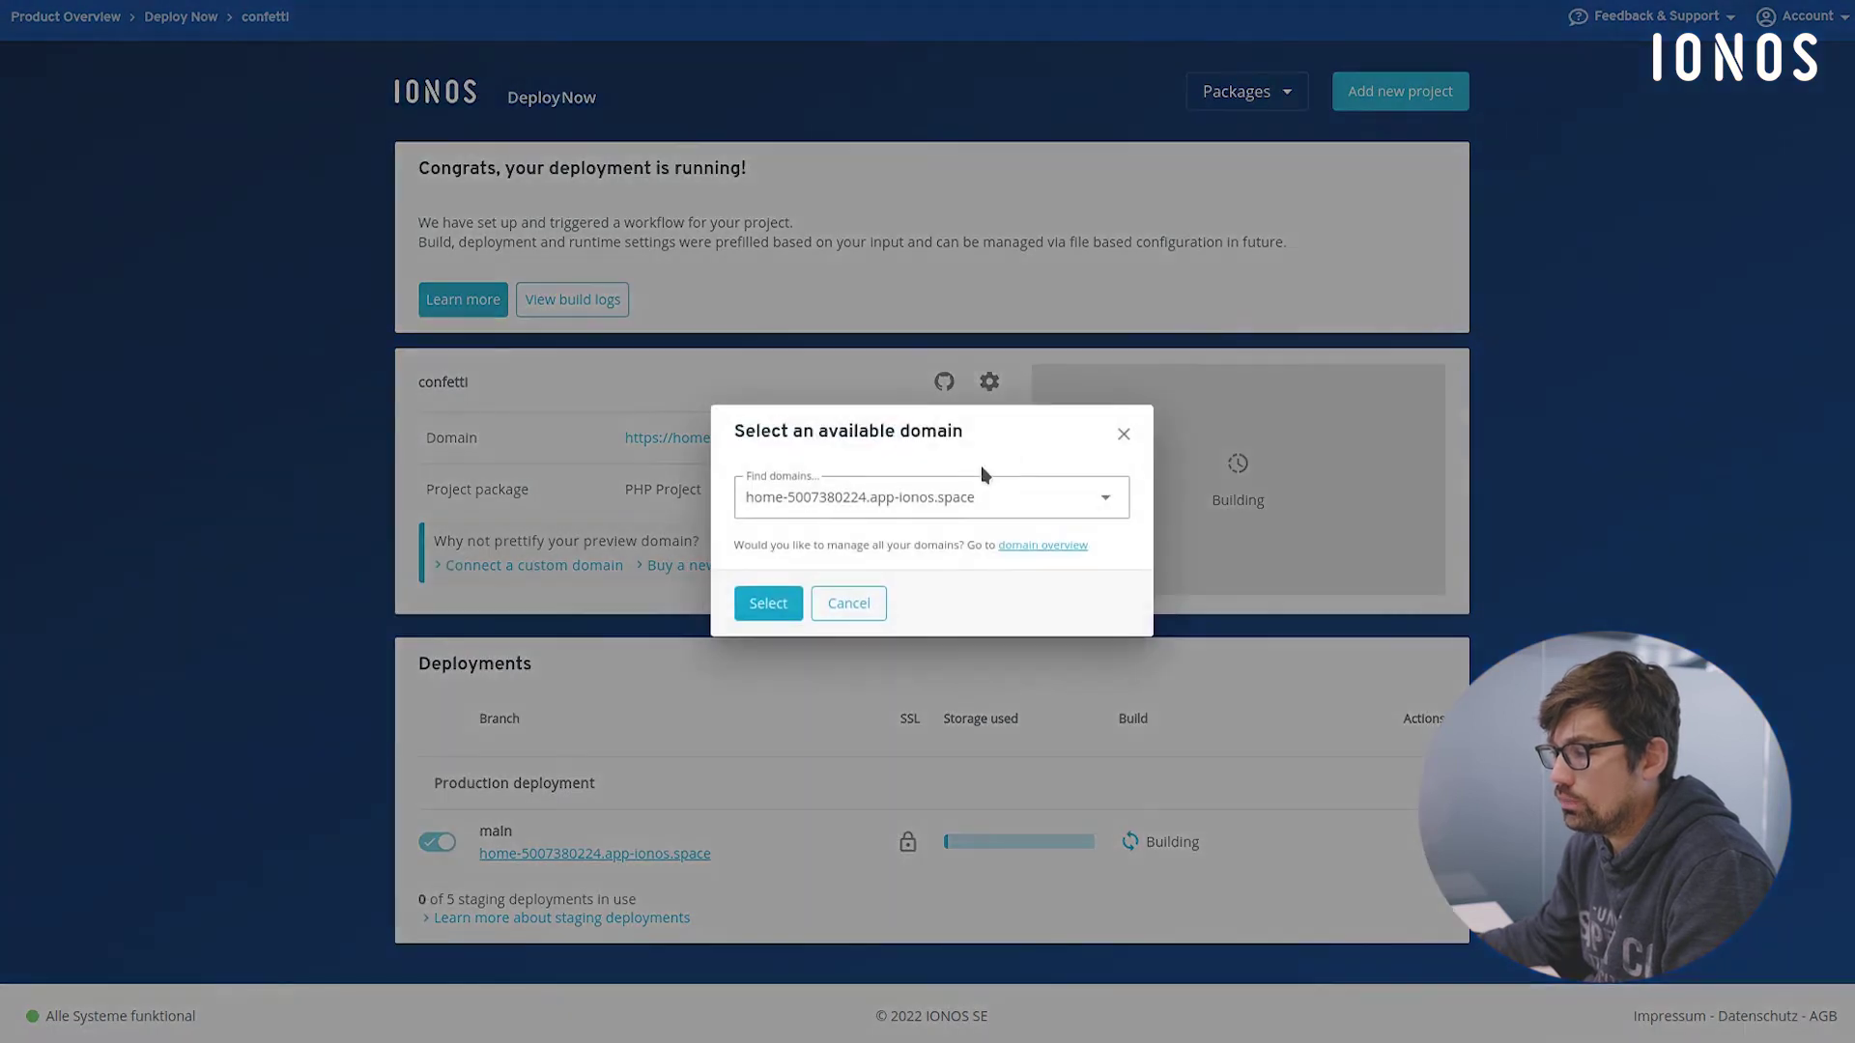
In DeployNow, search the available domains for "confe" and assign confetti.malanna.de to the confetti project
{"action": "left_click", "coordinate": [981, 512]}
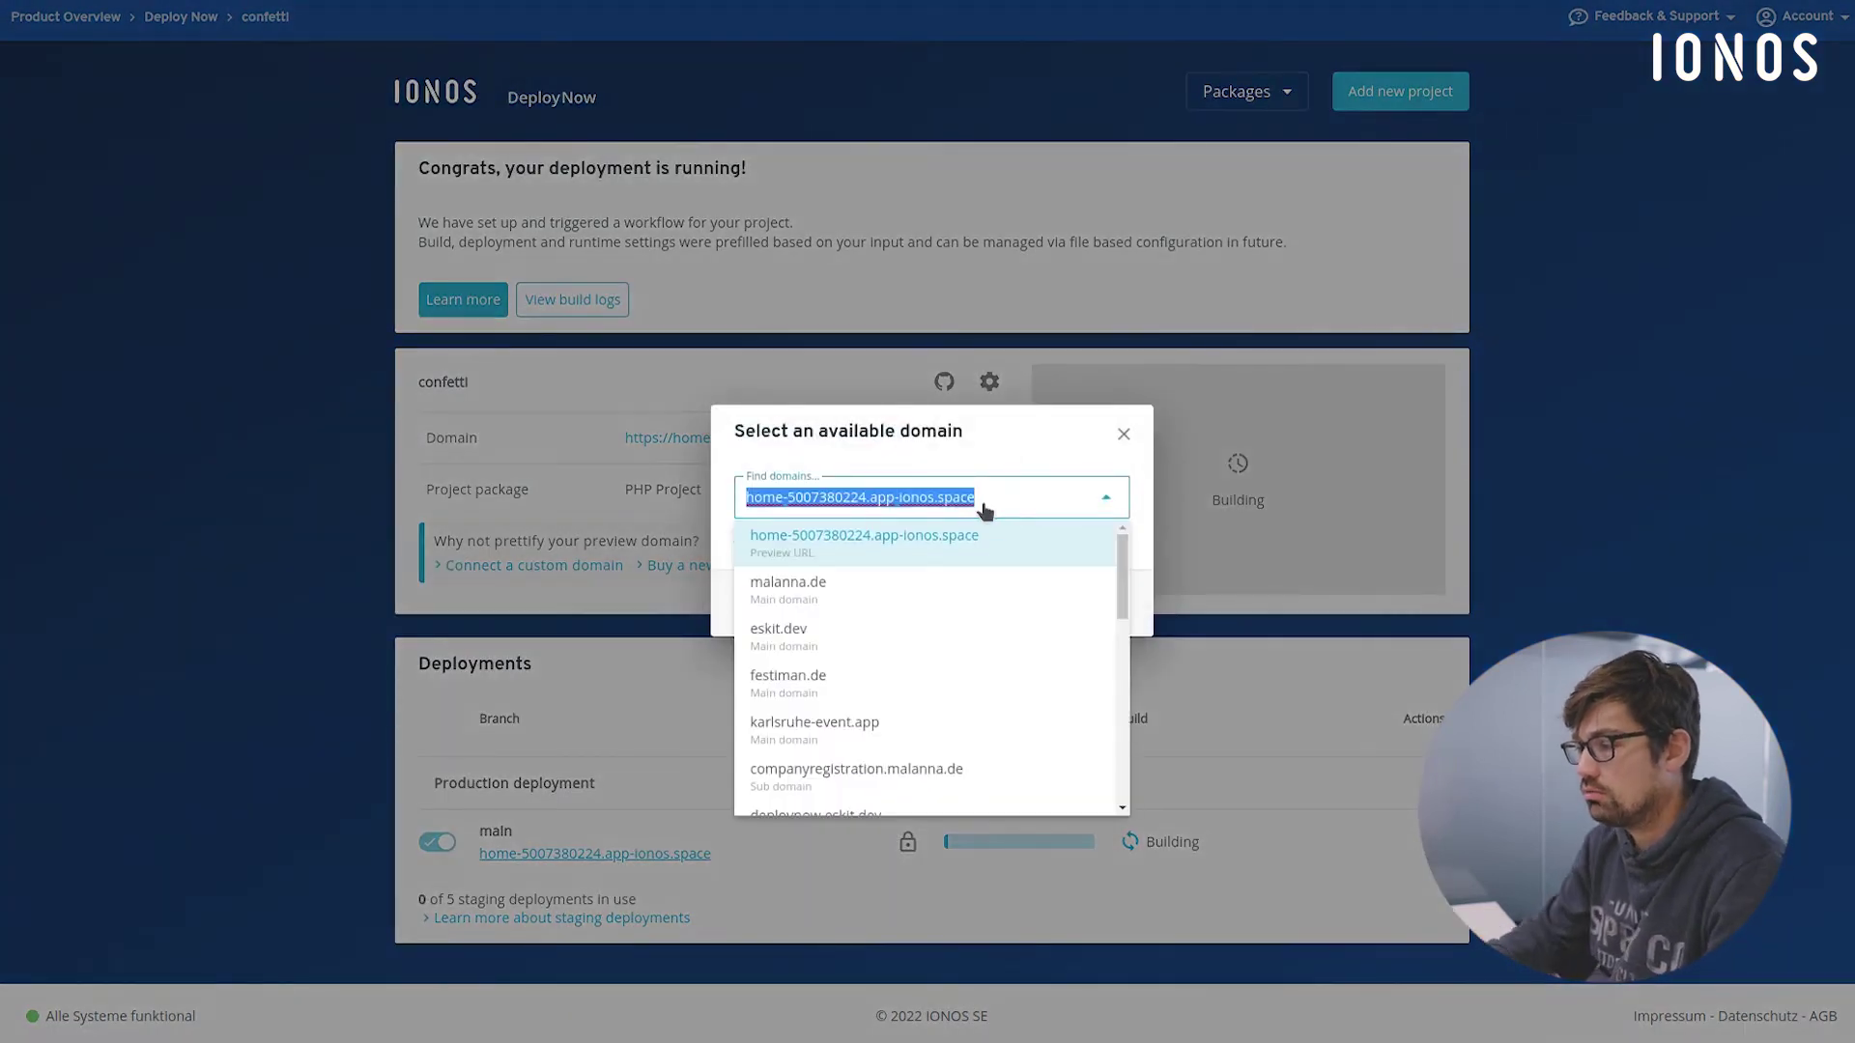
{"action": "scroll", "coordinate": [925, 679], "scroll_direction": "down", "scroll_amount": 3}
{"action": "scroll", "coordinate": [905, 676], "scroll_direction": "up", "scroll_amount": 3}
{"action": "type", "text": "confee"}
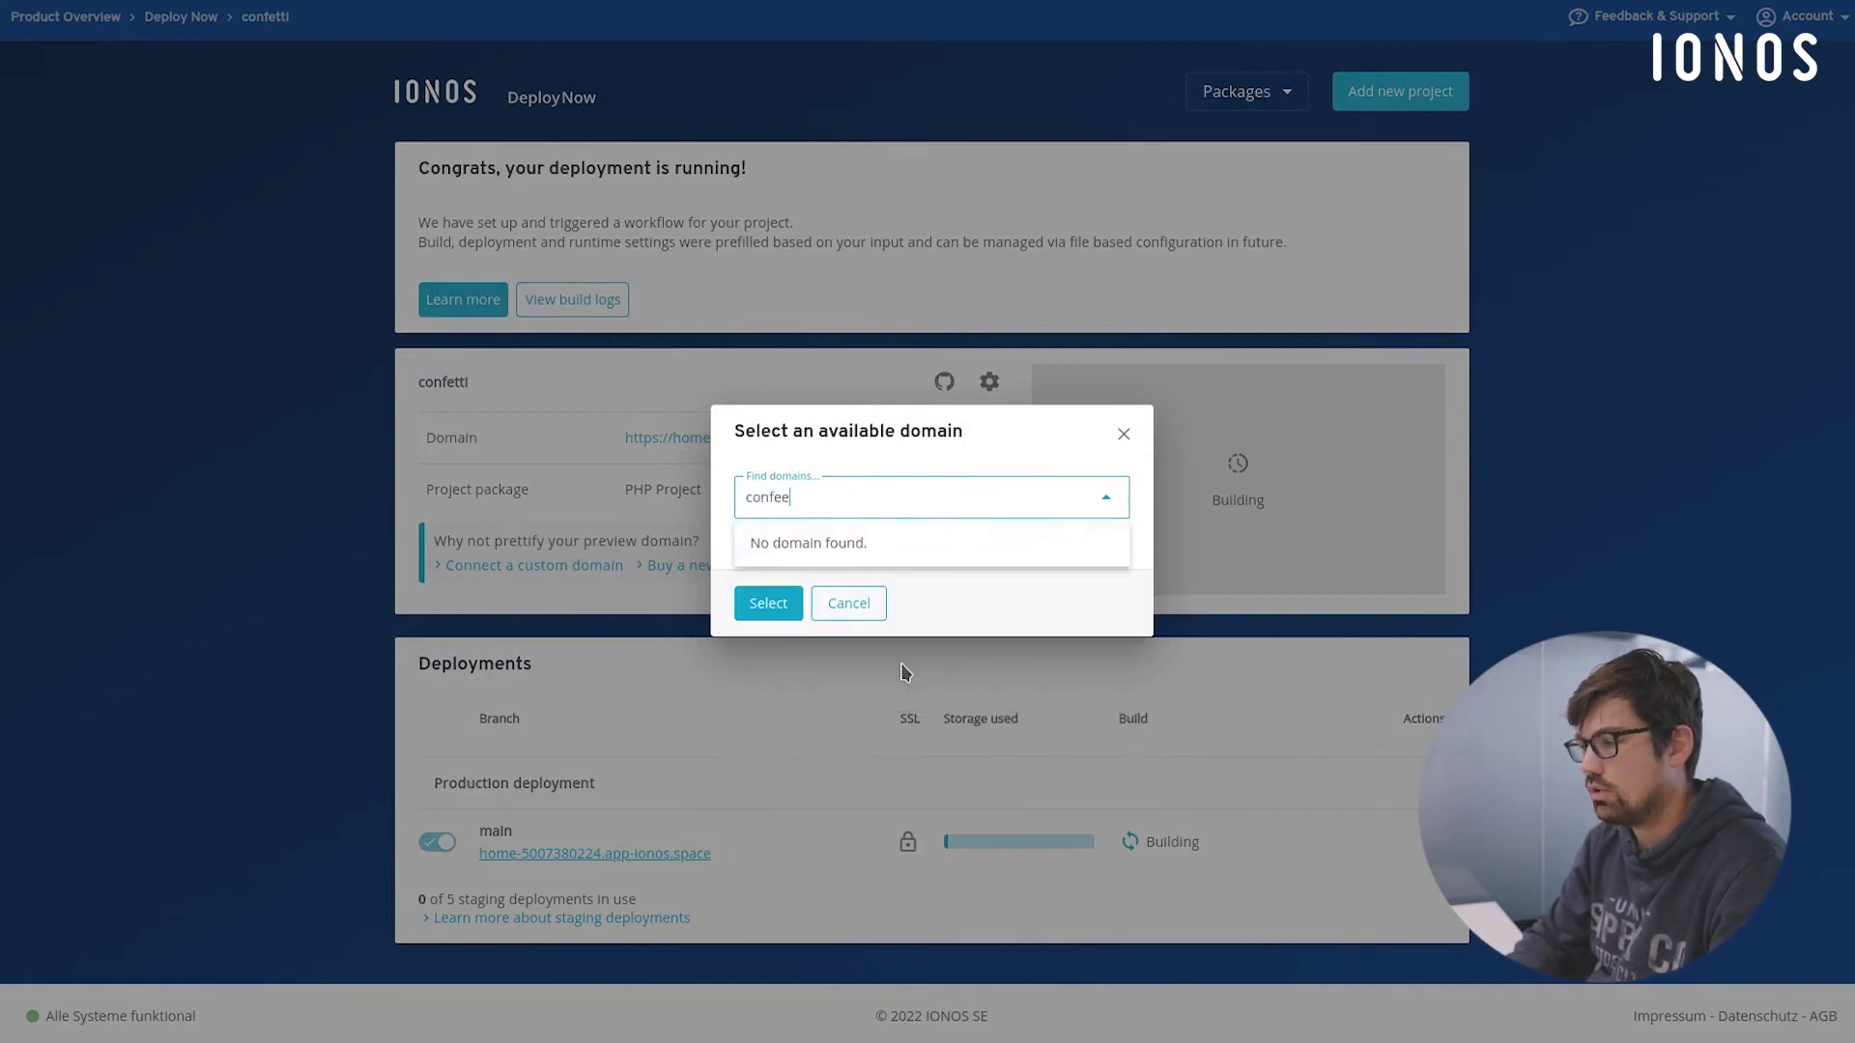
{"action": "key", "text": "BackSpace"}
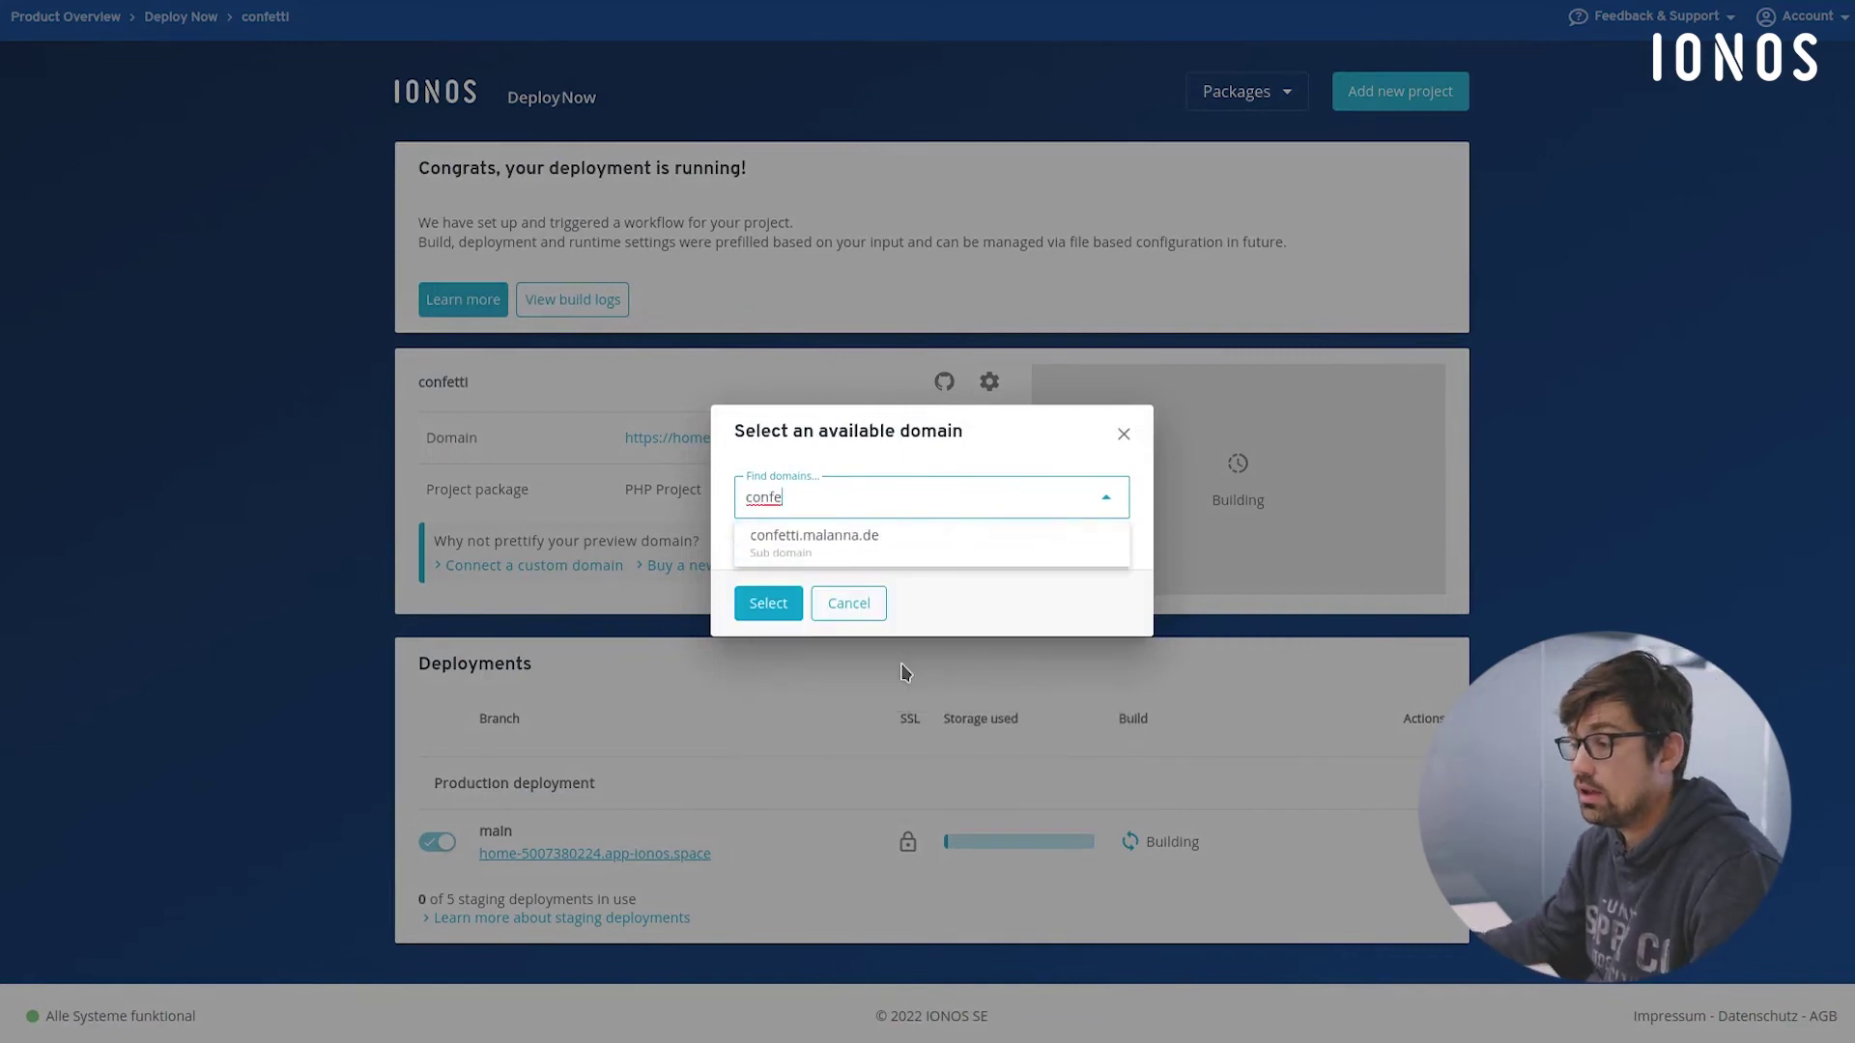
{"action": "left_click", "coordinate": [848, 565]}
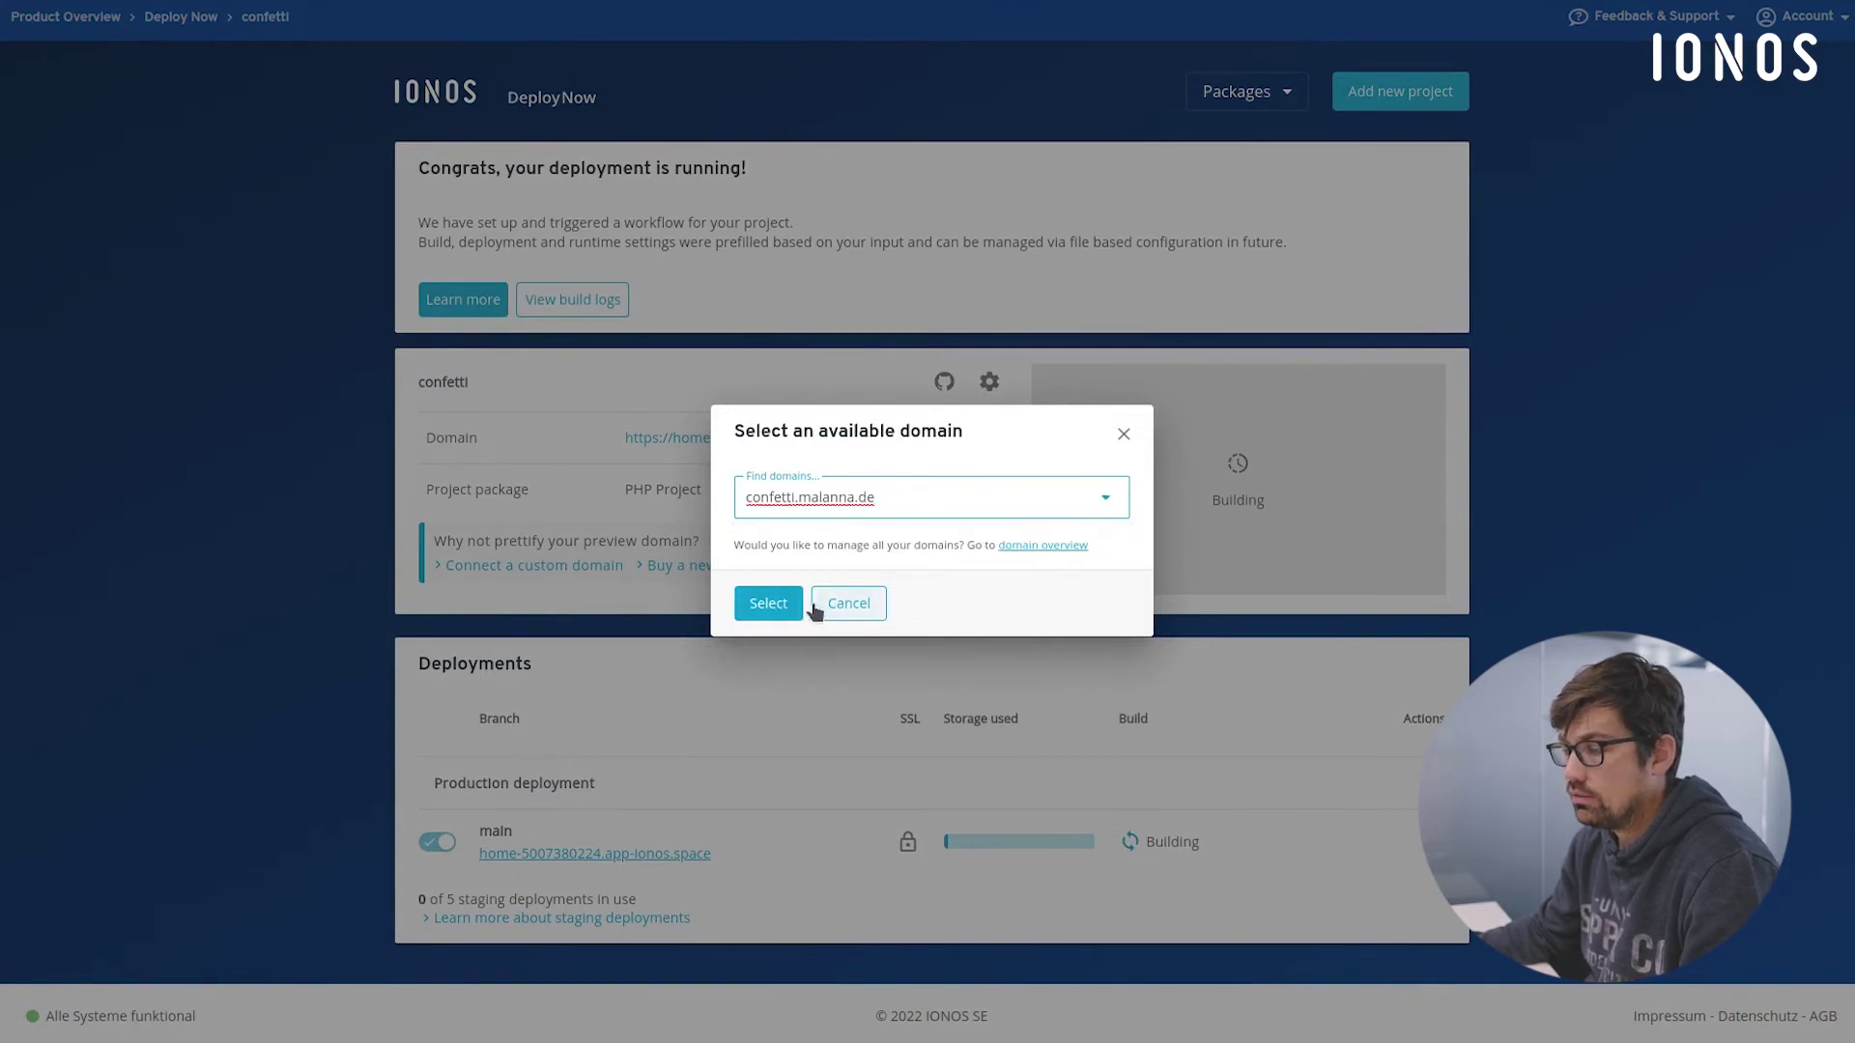
{"action": "left_click", "coordinate": [769, 604]}
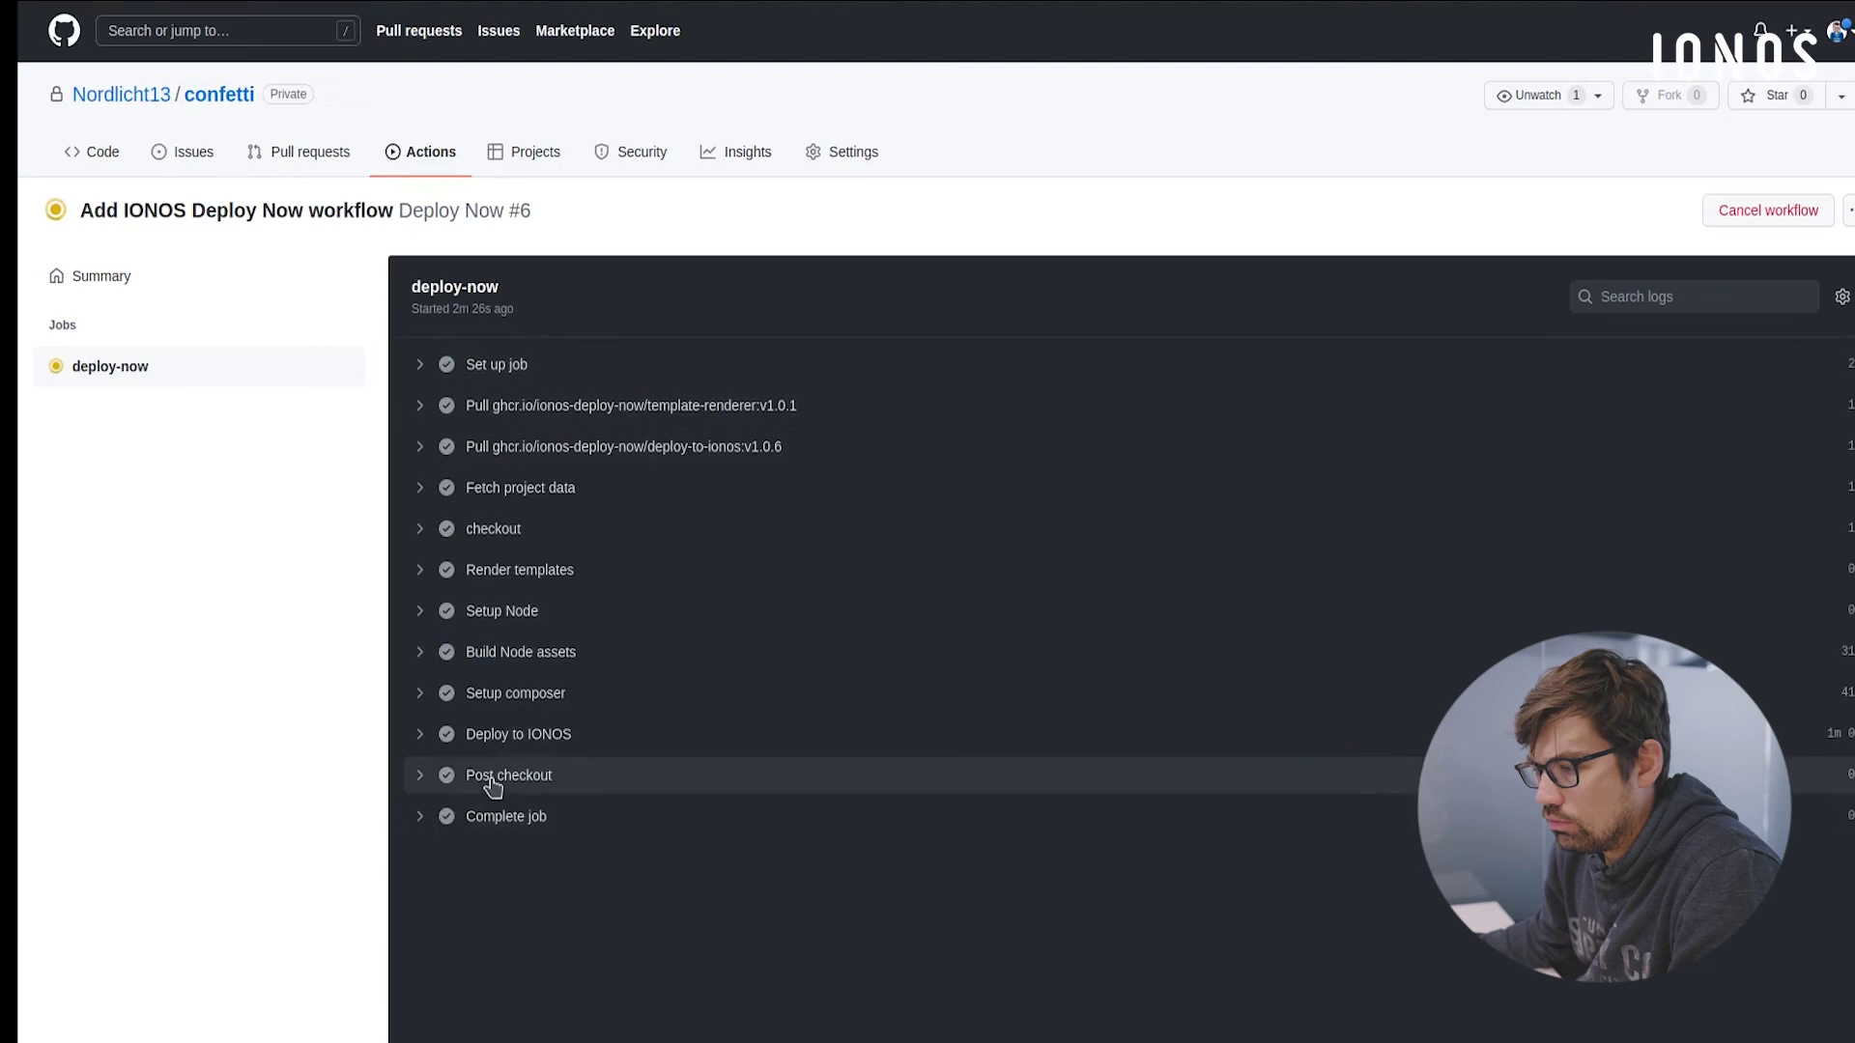
Expand the Deploy to IONOS step in the GitHub deploy-now job log and examine its remote commands and database migrations
{"action": "left_click", "coordinate": [447, 734]}
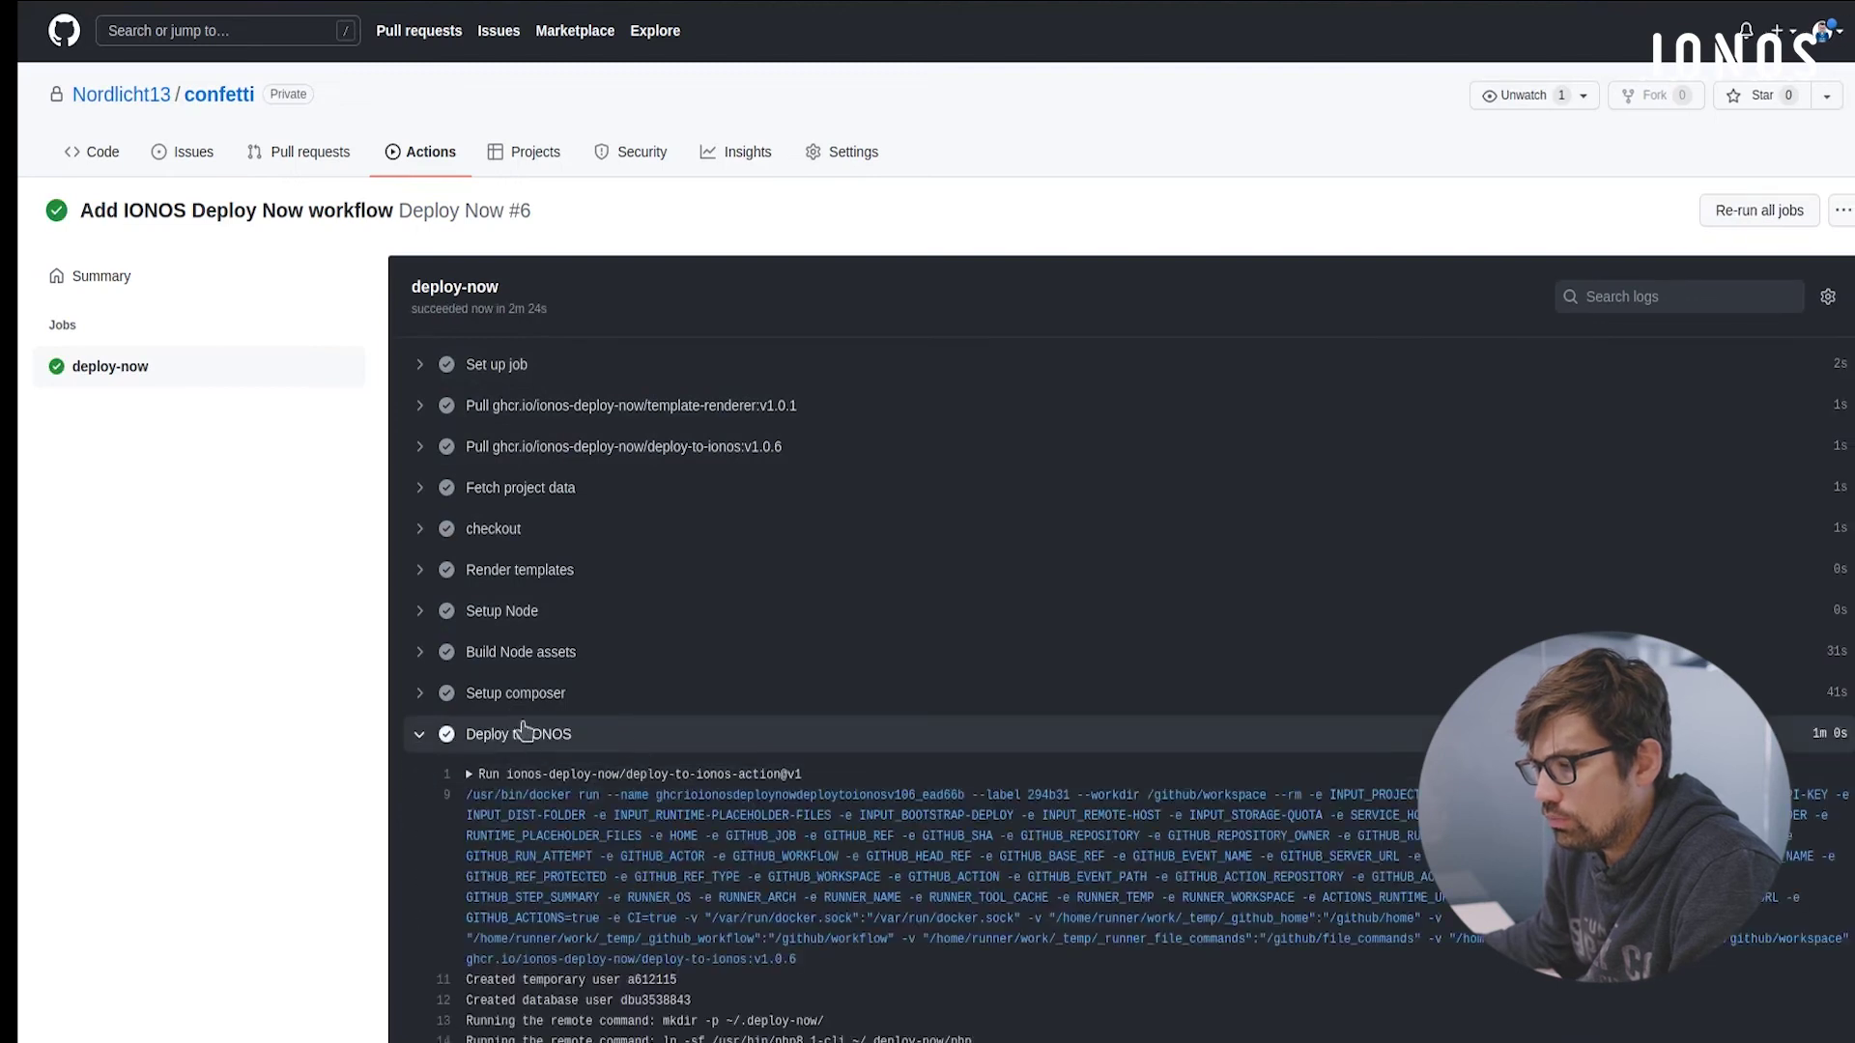
{"action": "scroll", "coordinate": [645, 753], "scroll_direction": "down", "scroll_amount": 5}
{"action": "scroll", "coordinate": [647, 700], "scroll_direction": "down", "scroll_amount": 5}
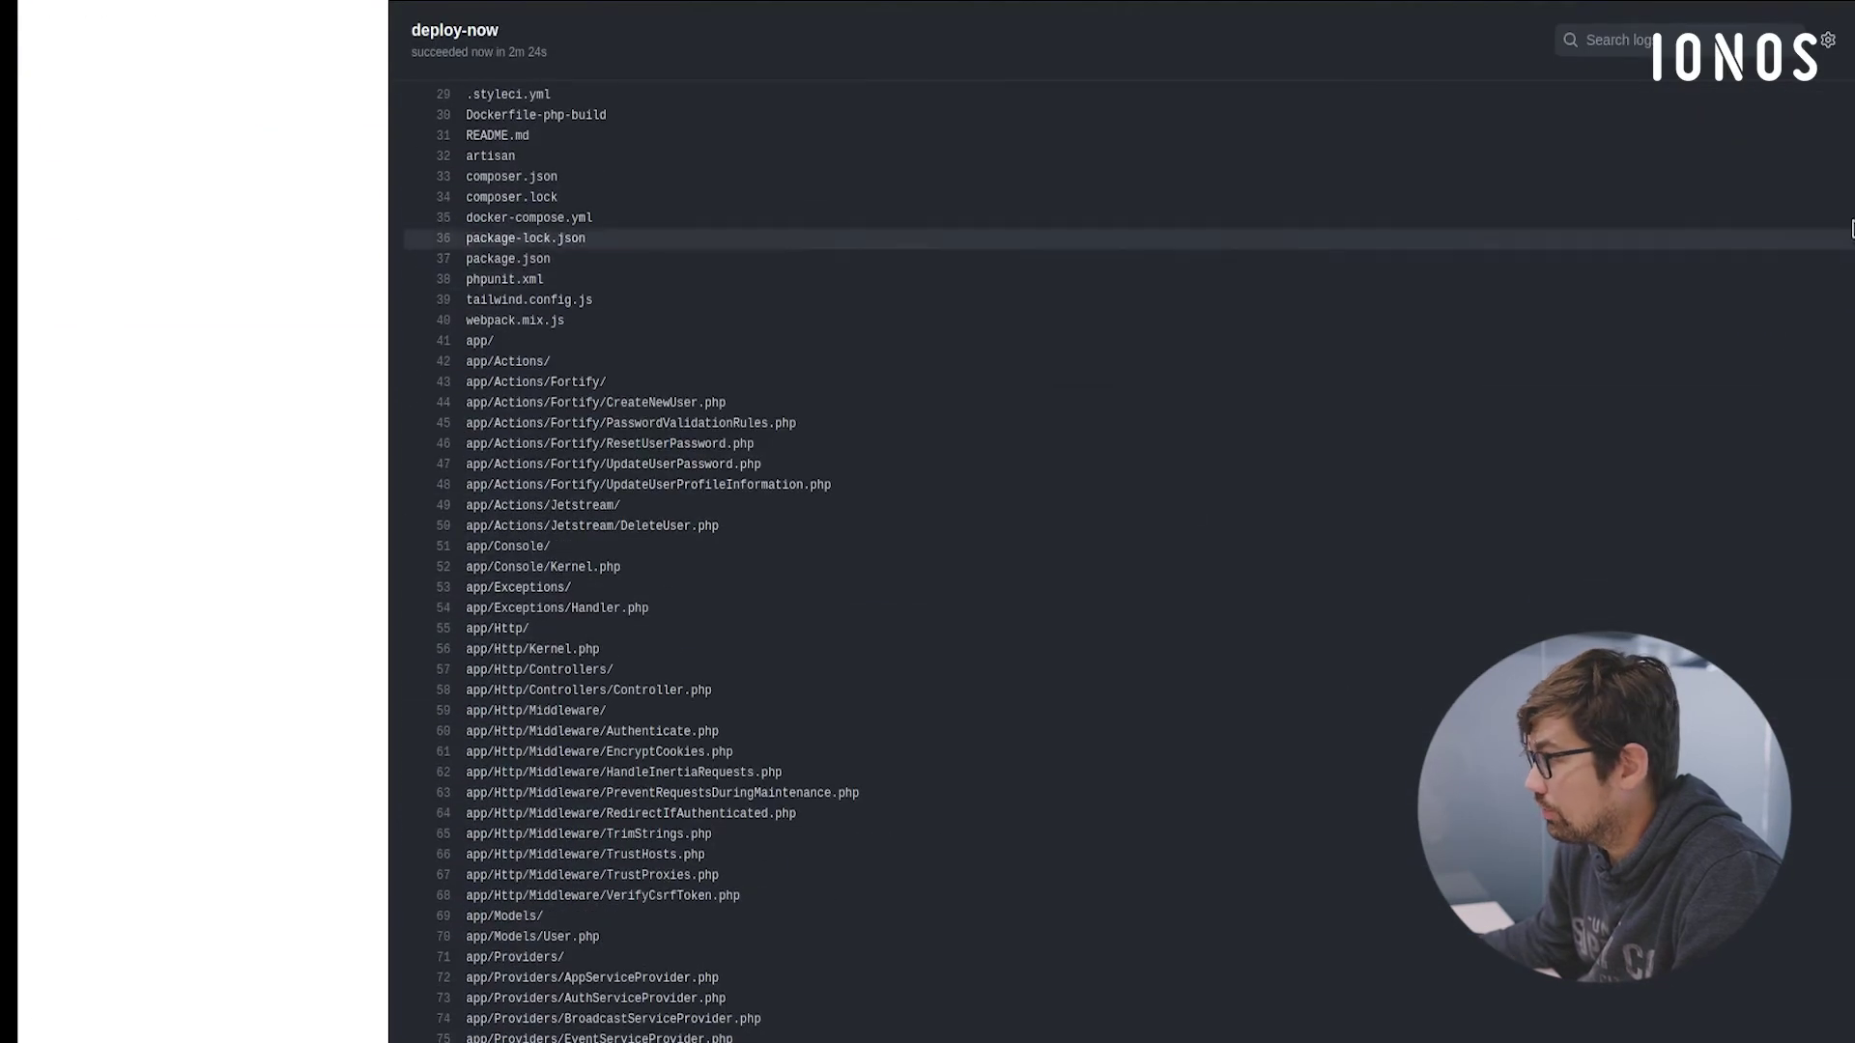
{"action": "scroll", "coordinate": [918, 800], "scroll_direction": "down", "scroll_amount": 20}
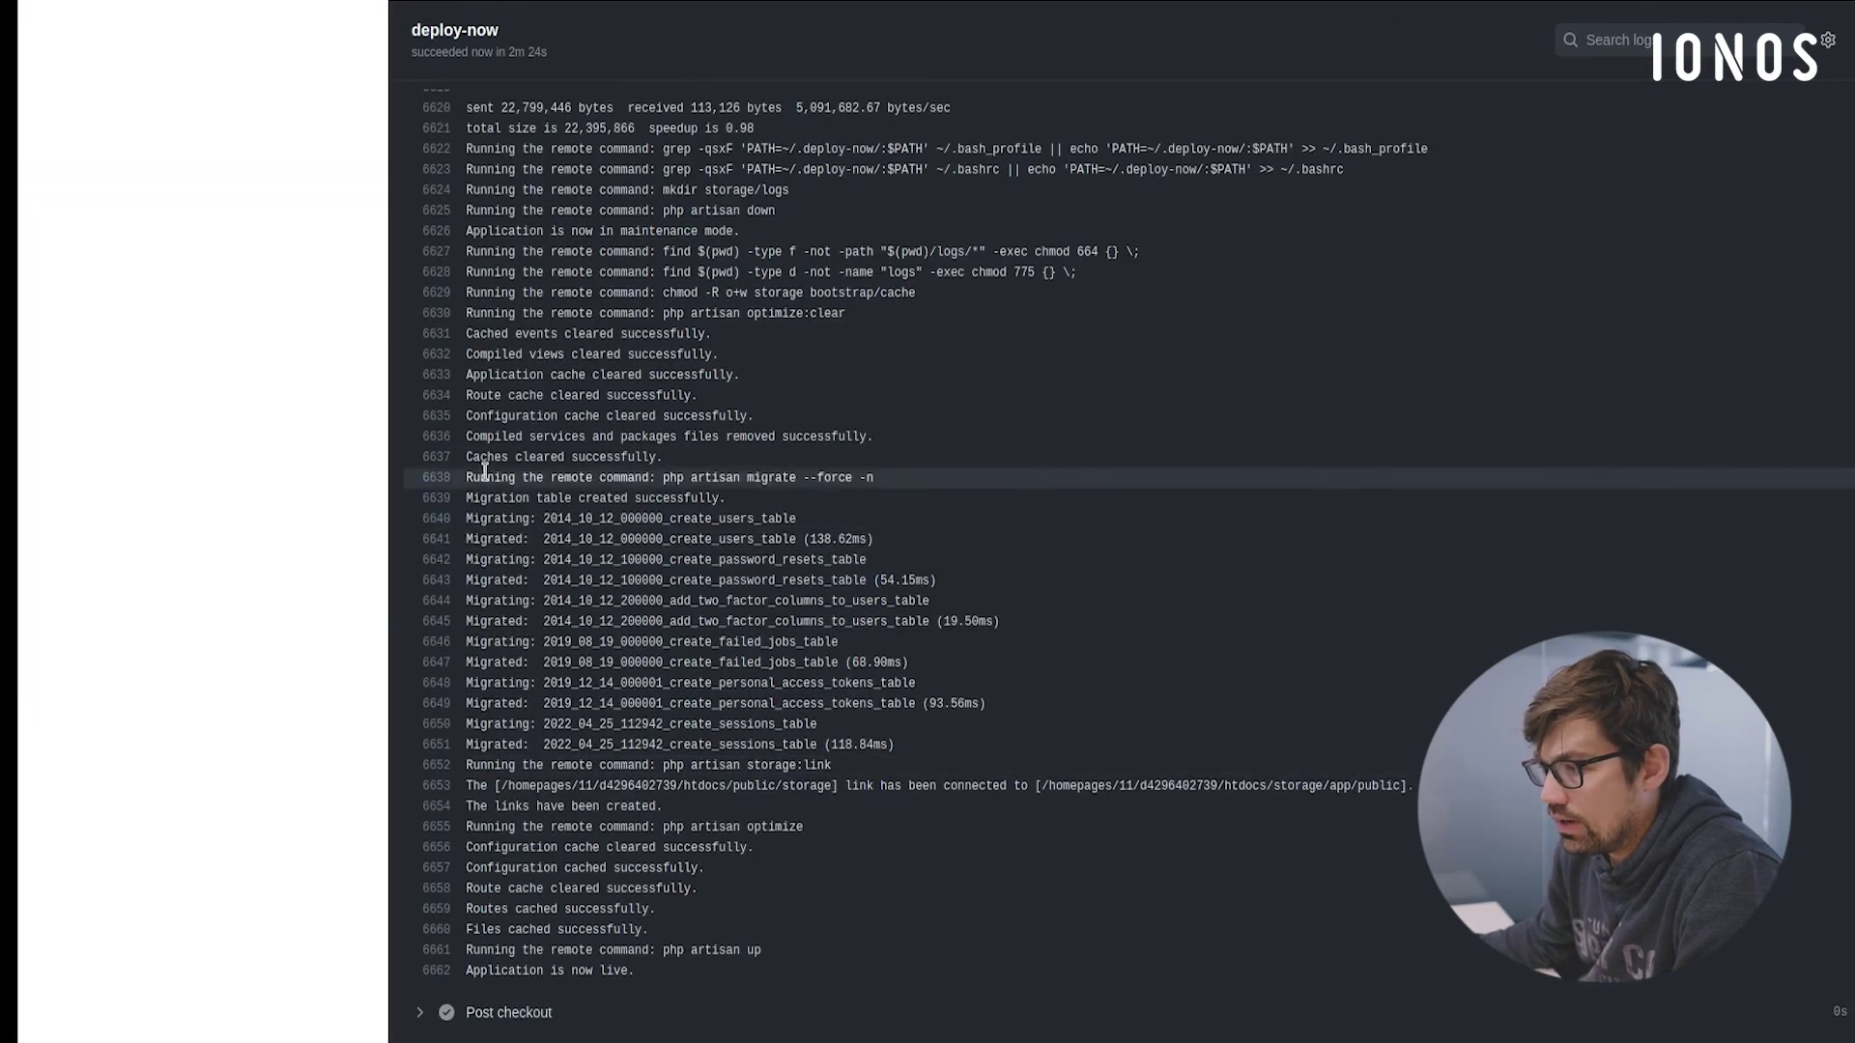
{"action": "left_click_drag", "start_coordinate": [515, 498], "coordinate": [858, 744]}
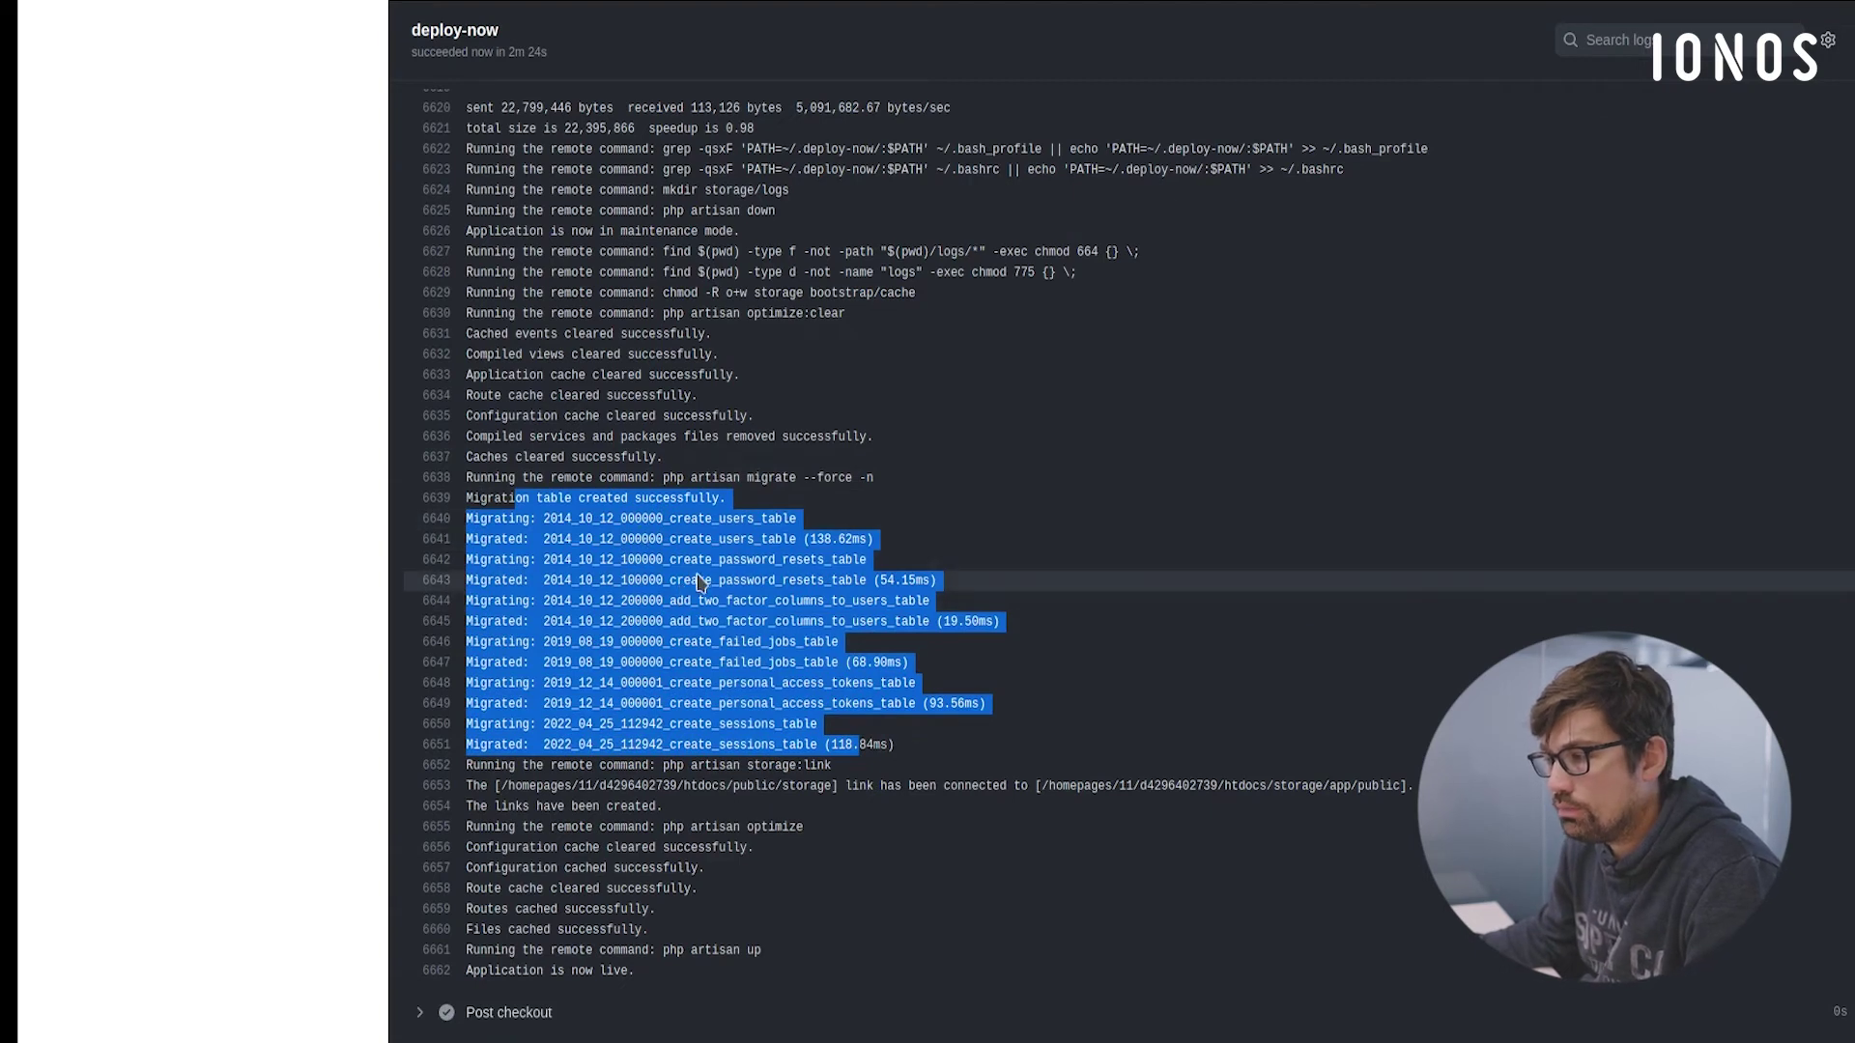
{"action": "left_click", "coordinate": [750, 663]}
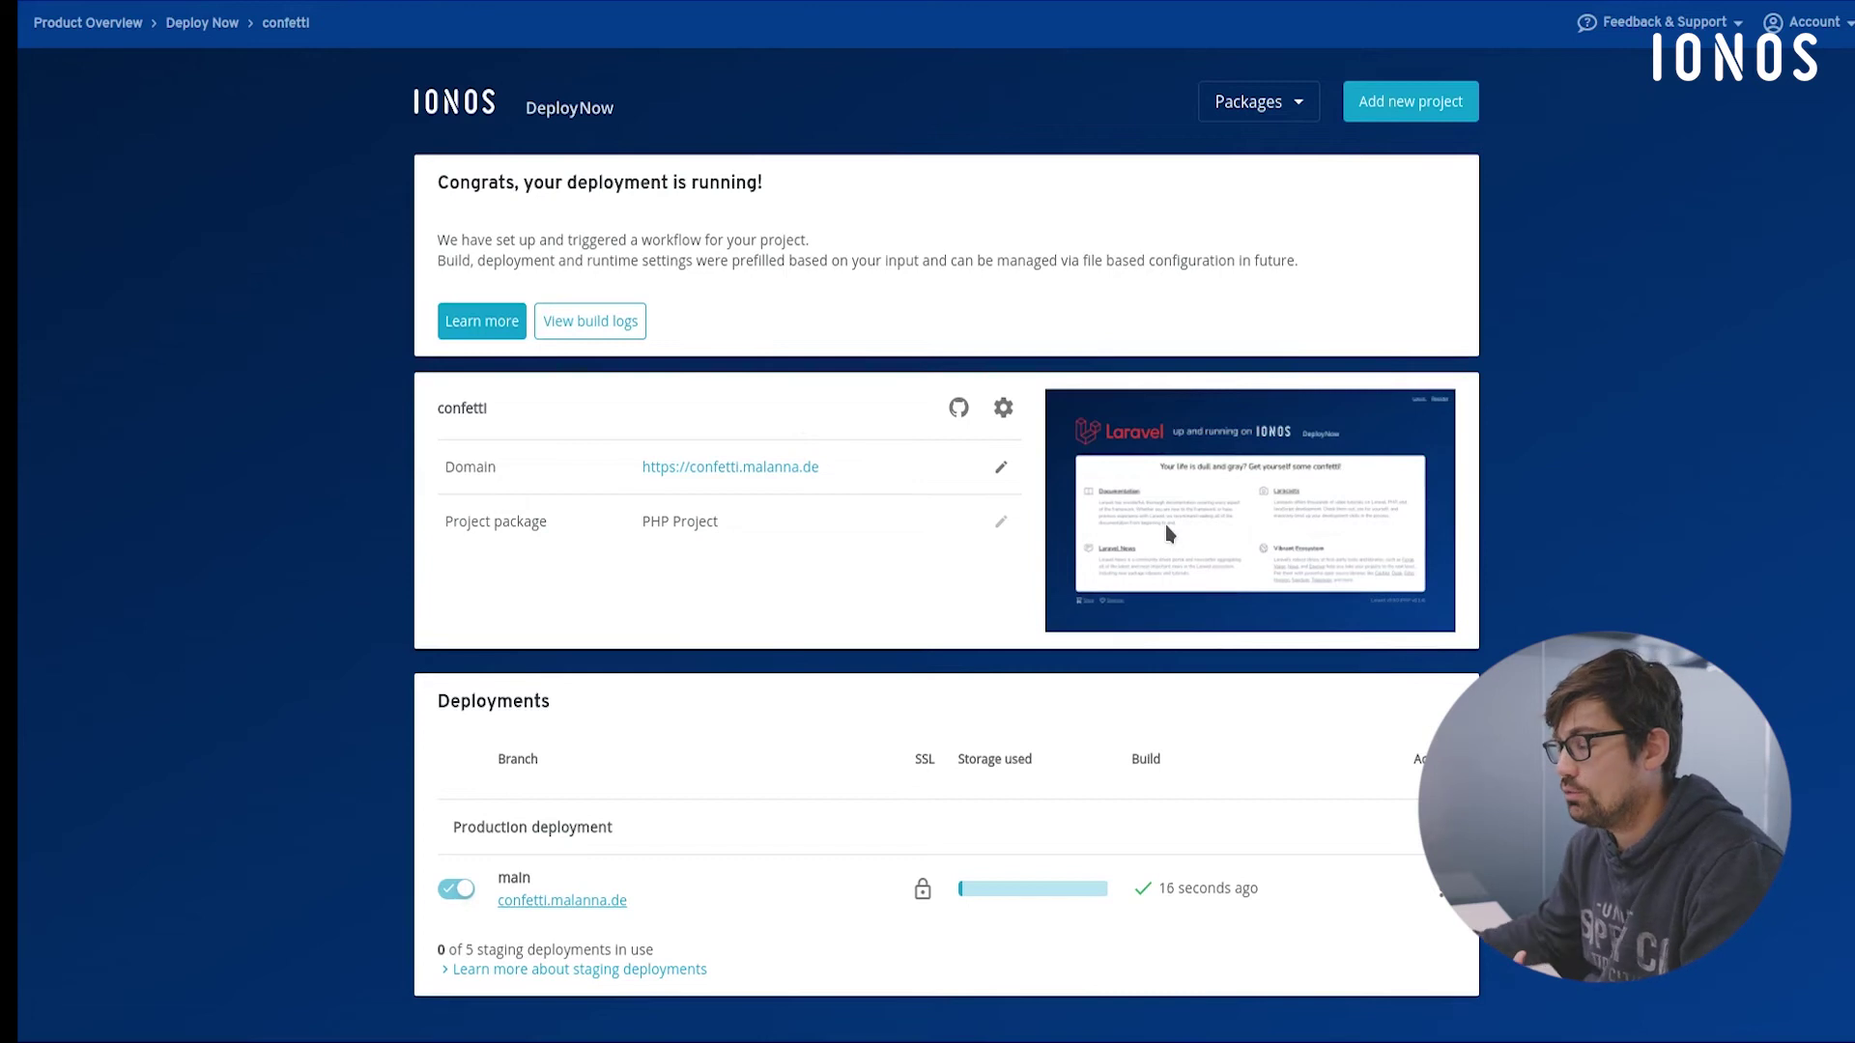
Open the deployed site from the confetti project's domain link in DeployNow and trigger the confetti effect on its headline
{"action": "left_click", "coordinate": [784, 469]}
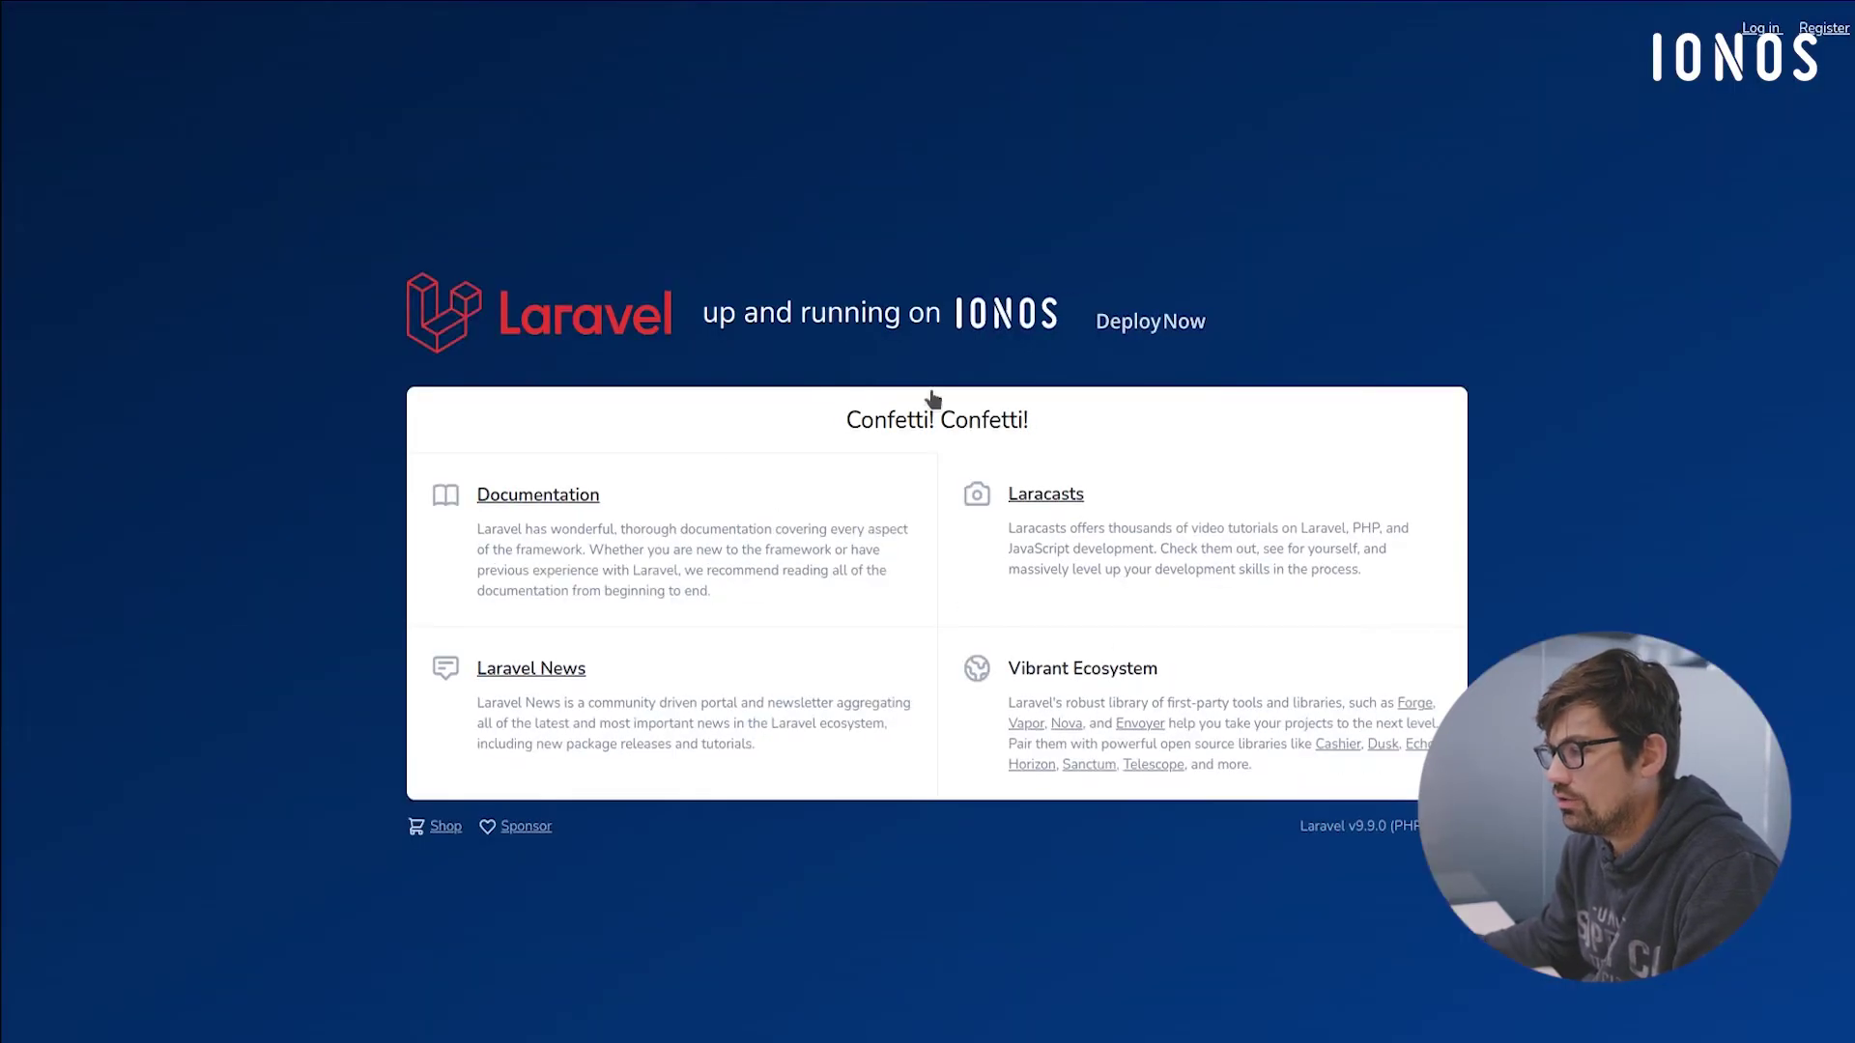
{"action": "double_click", "coordinate": [945, 409]}
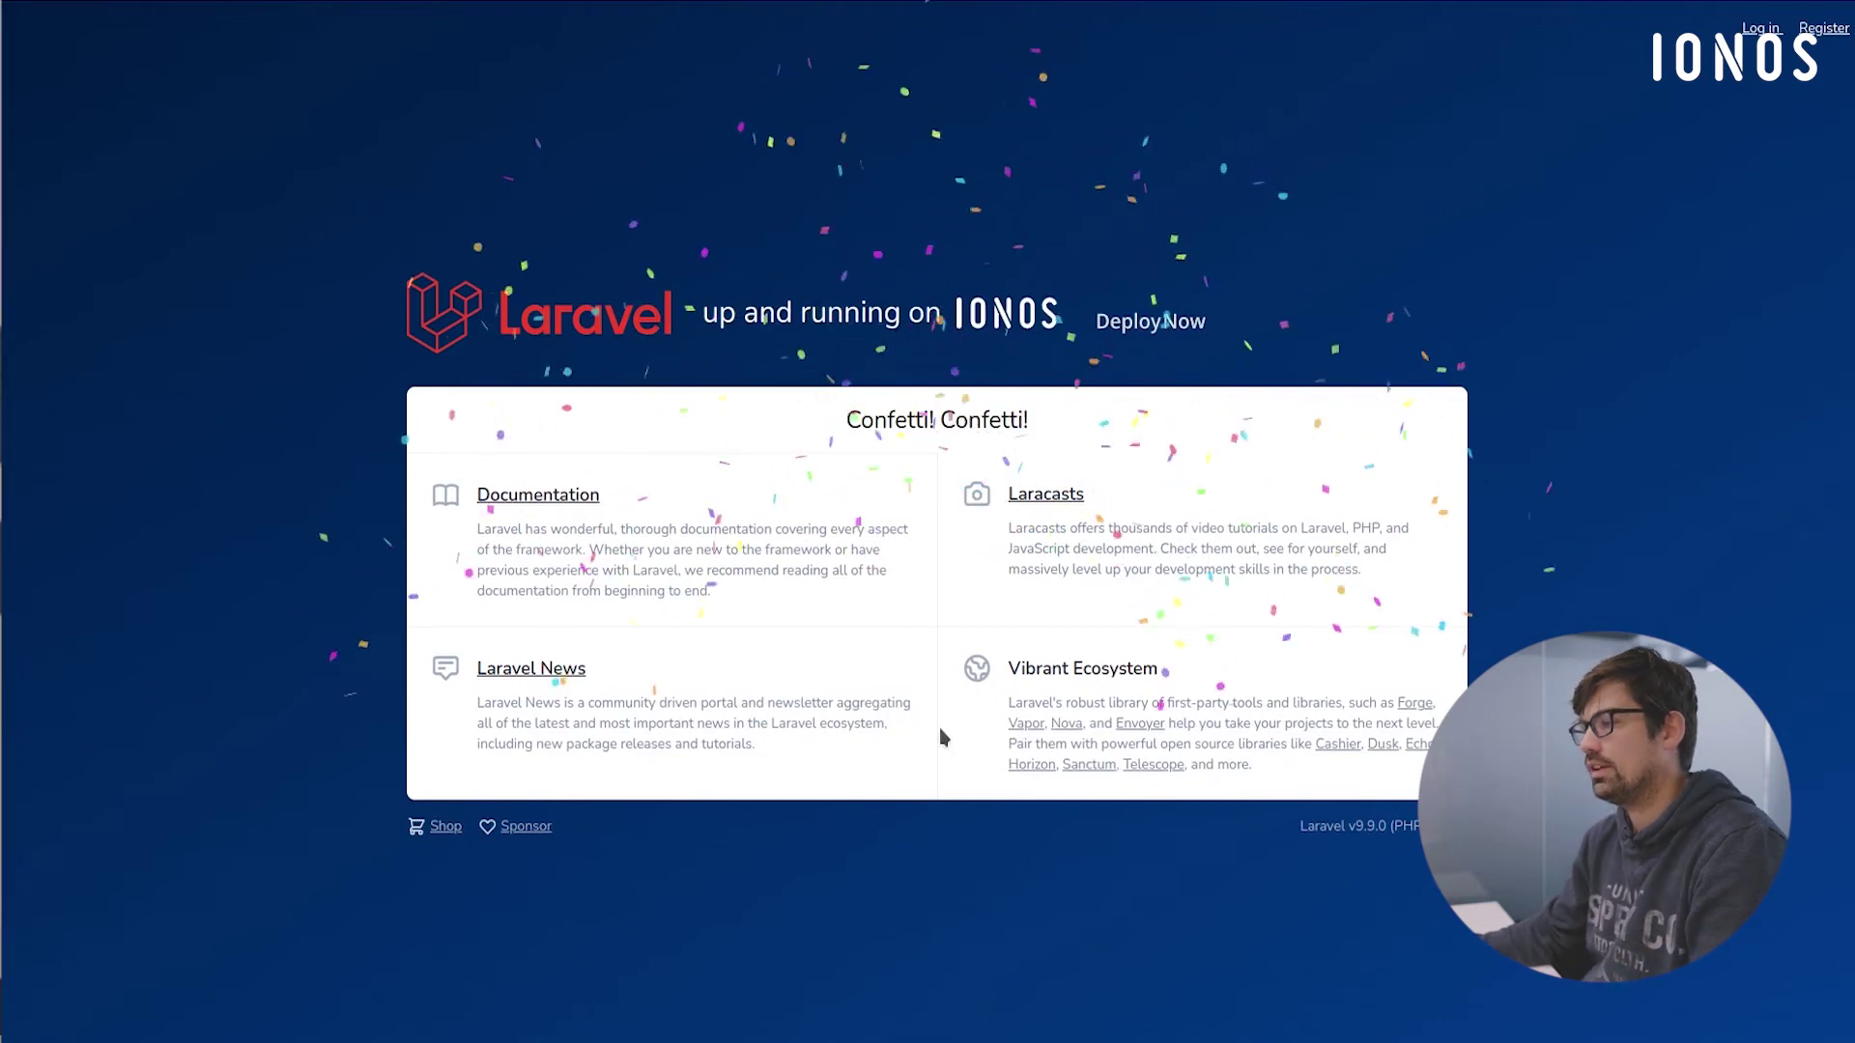